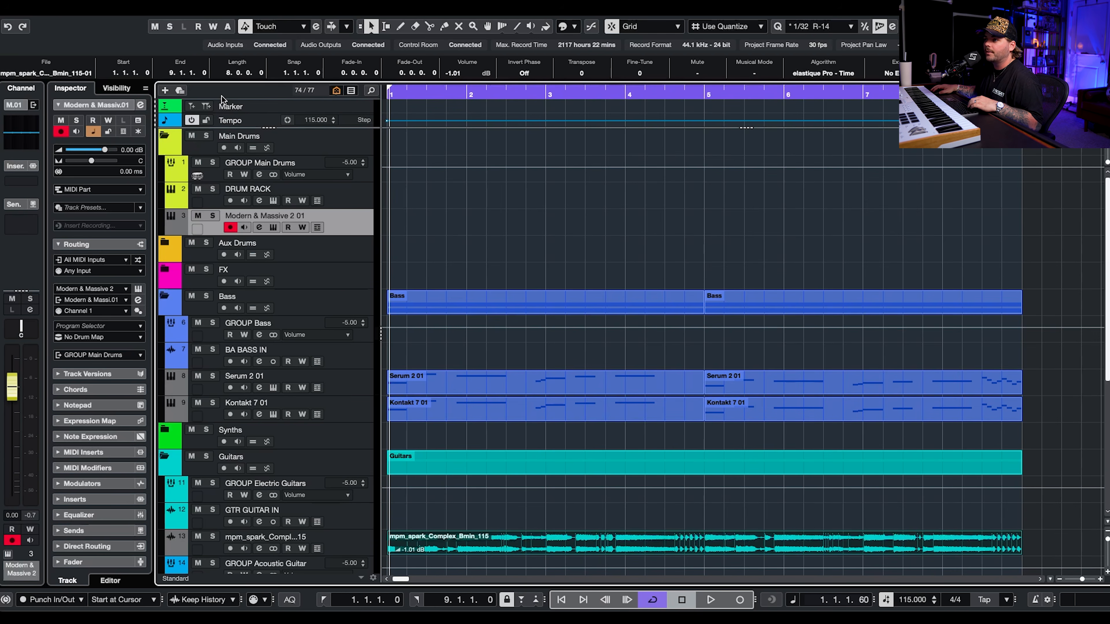
- Play back the bass and guitar arrangement from the start of the project
{"action": "key", "text": "space"}
{"action": "key", "text": "space"}
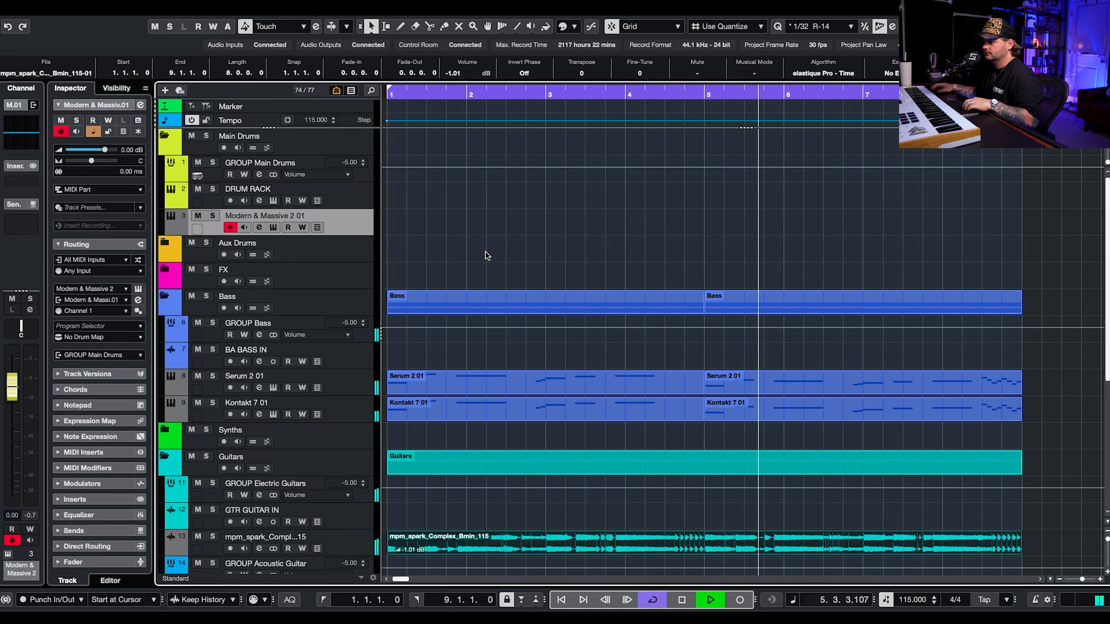
{"action": "key", "text": "space"}
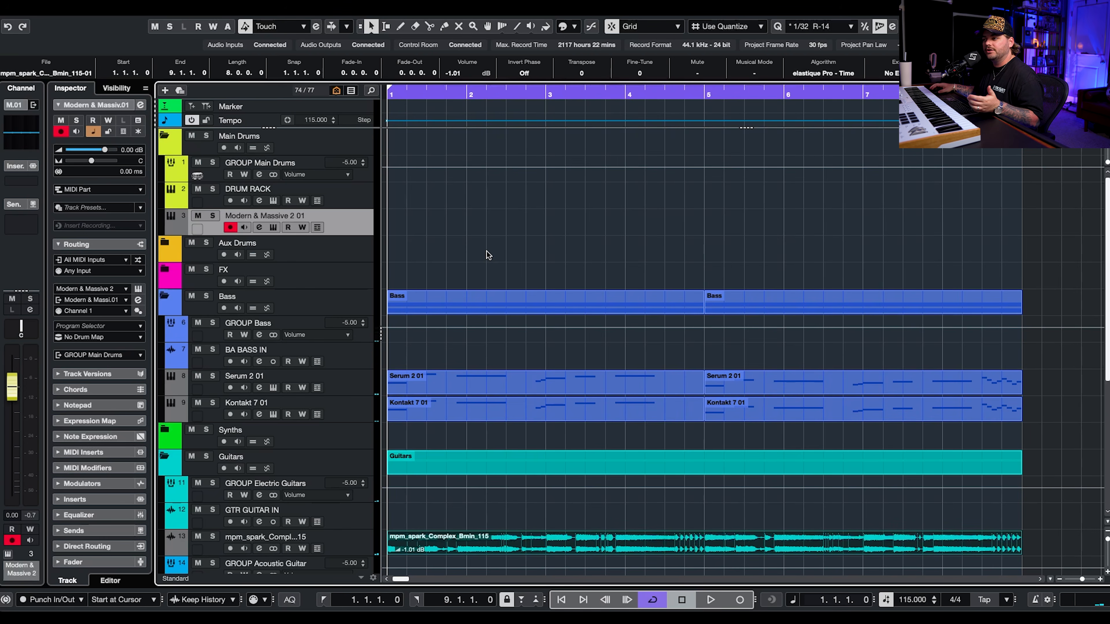
- Open the Modern & Massive 2 drum instrument, look through its preset manager, and close it without changing the preset
{"action": "left_click", "coordinate": [275, 226]}
{"action": "left_click_drag", "start_coordinate": [1041, 153], "coordinate": [589, 125]}
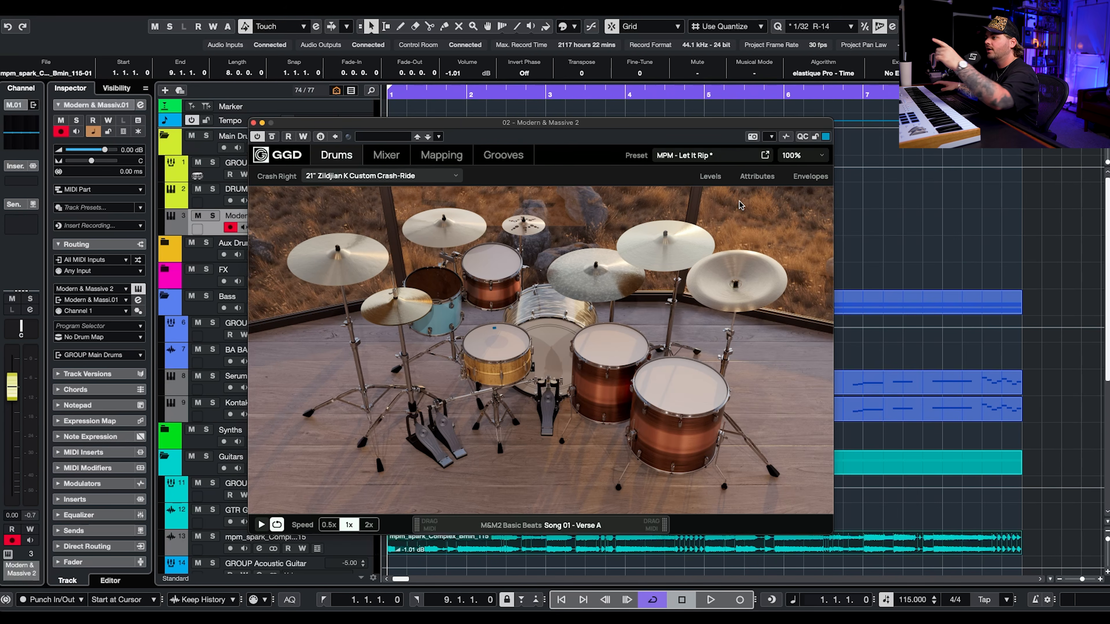
{"action": "left_click", "coordinate": [715, 157]}
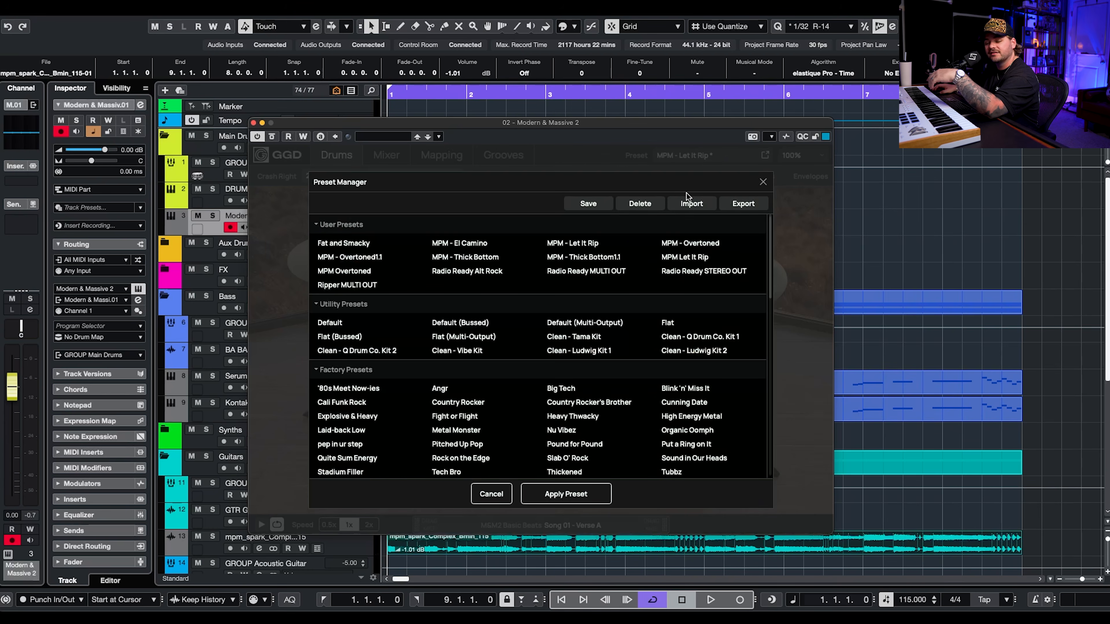
{"action": "left_click", "coordinate": [762, 183]}
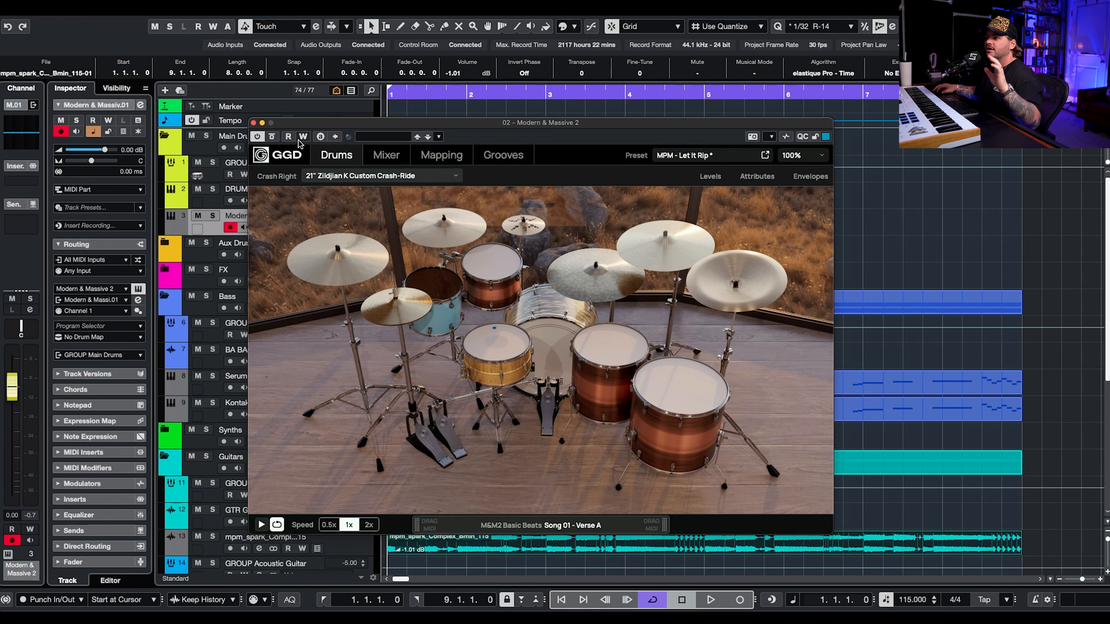
{"action": "left_click", "coordinate": [254, 123]}
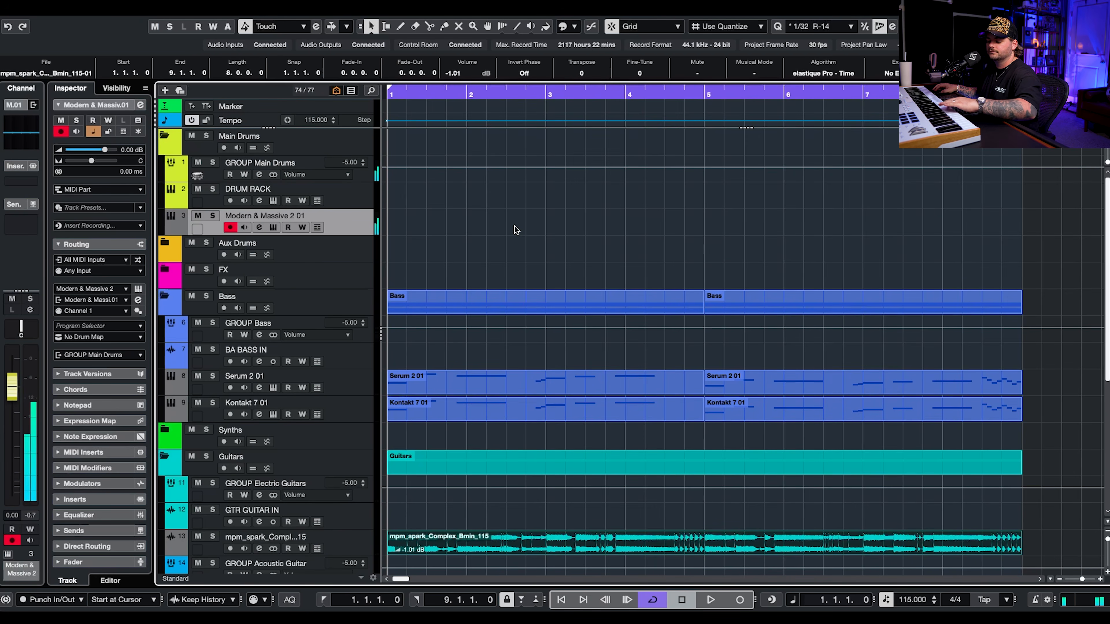
- Draw an empty MIDI part from bar 1 to bar 9 on the Modern & Massive 2 01 track
{"action": "left_click", "coordinate": [535, 223]}
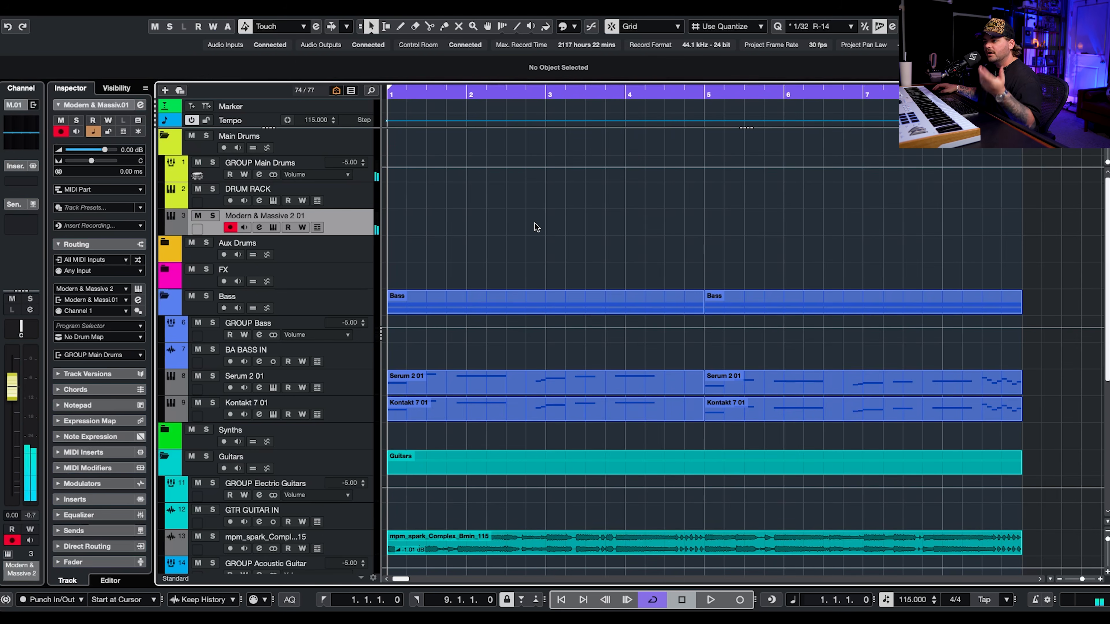
{"action": "scroll", "coordinate": [460, 224], "scroll_direction": "up", "scroll_amount": 3}
{"action": "scroll", "coordinate": [460, 224], "scroll_direction": "left", "scroll_amount": 2}
{"action": "scroll", "coordinate": [470, 232], "scroll_direction": "down", "scroll_amount": 2}
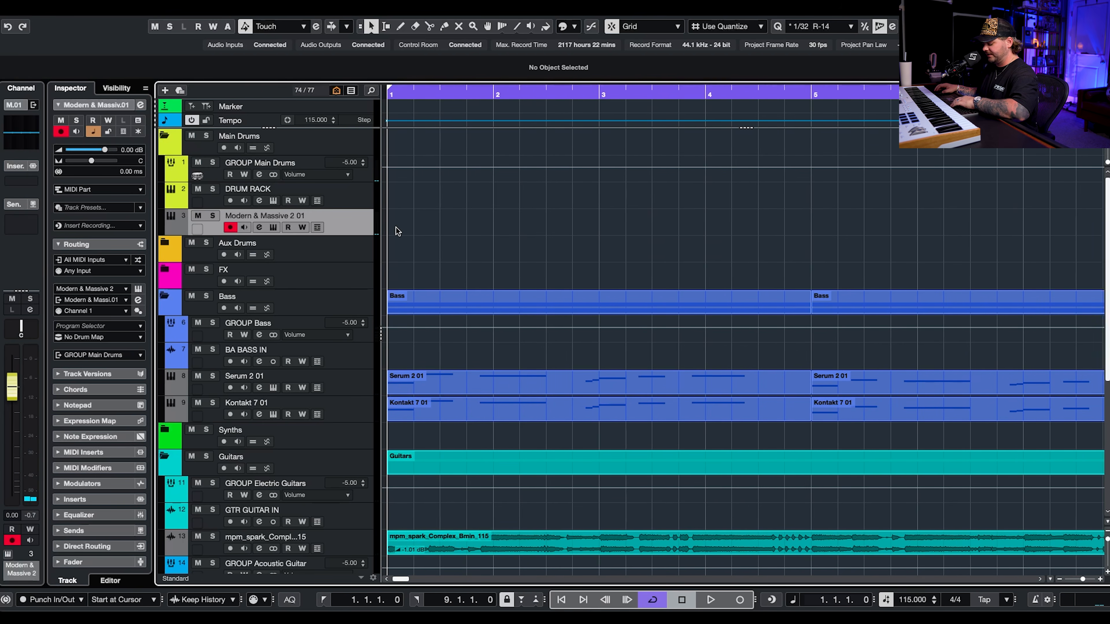
{"action": "key", "text": "8"}
{"action": "scroll", "coordinate": [394, 221], "scroll_direction": "down", "scroll_amount": 3}
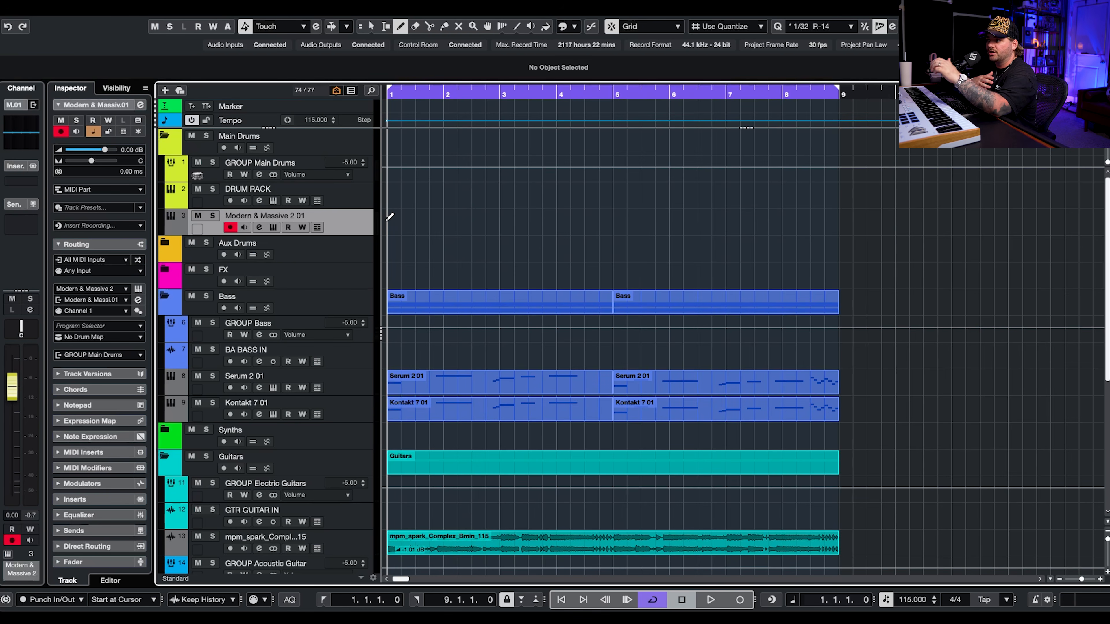
{"action": "left_click_drag", "start_coordinate": [389, 217], "coordinate": [841, 233]}
{"action": "key", "text": "g"}
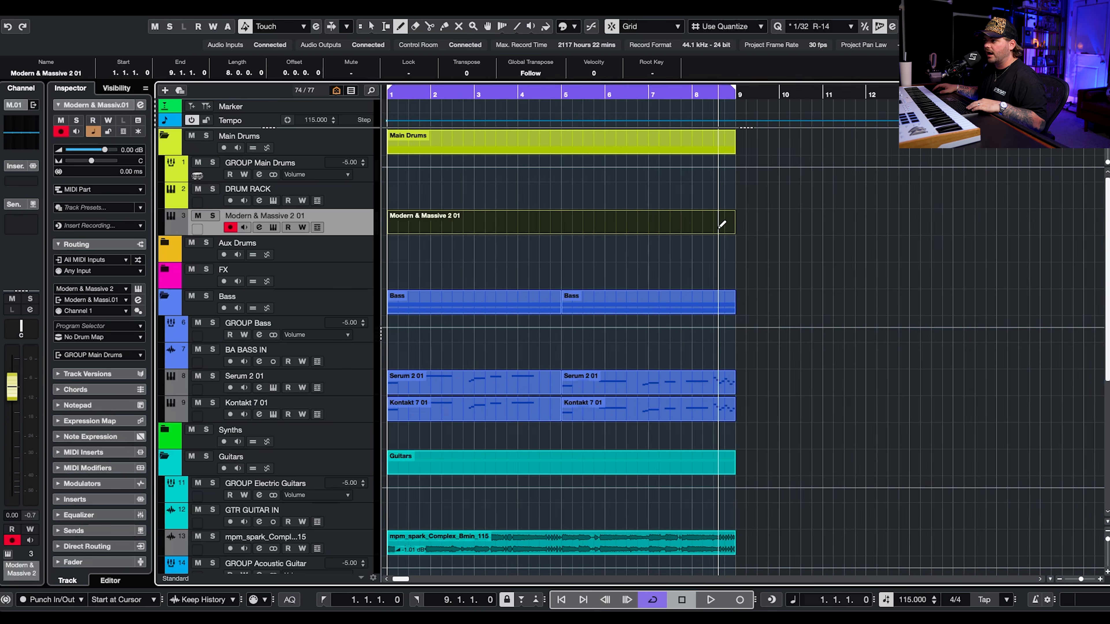
- Delete the empty MIDI part from the Modern & Massive 2 01 track
{"action": "scroll", "coordinate": [720, 227], "scroll_direction": "down", "scroll_amount": 5}
{"action": "scroll", "coordinate": [451, 225], "scroll_direction": "up", "scroll_amount": 4}
{"action": "scroll", "coordinate": [444, 226], "scroll_direction": "left", "scroll_amount": 4}
{"action": "scroll", "coordinate": [438, 226], "scroll_direction": "up", "scroll_amount": 4}
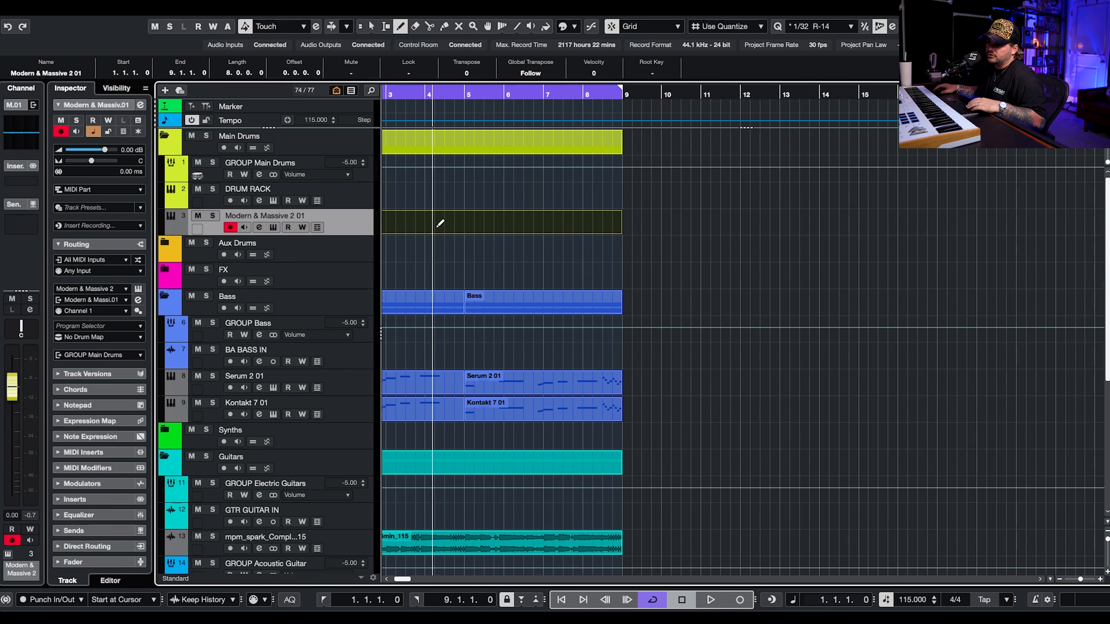
{"action": "scroll", "coordinate": [438, 225], "scroll_direction": "up", "scroll_amount": 1}
{"action": "scroll", "coordinate": [439, 225], "scroll_direction": "left", "scroll_amount": 3}
{"action": "key", "text": "1"}
{"action": "left_click", "coordinate": [435, 228]}
{"action": "key", "text": "Delete"}
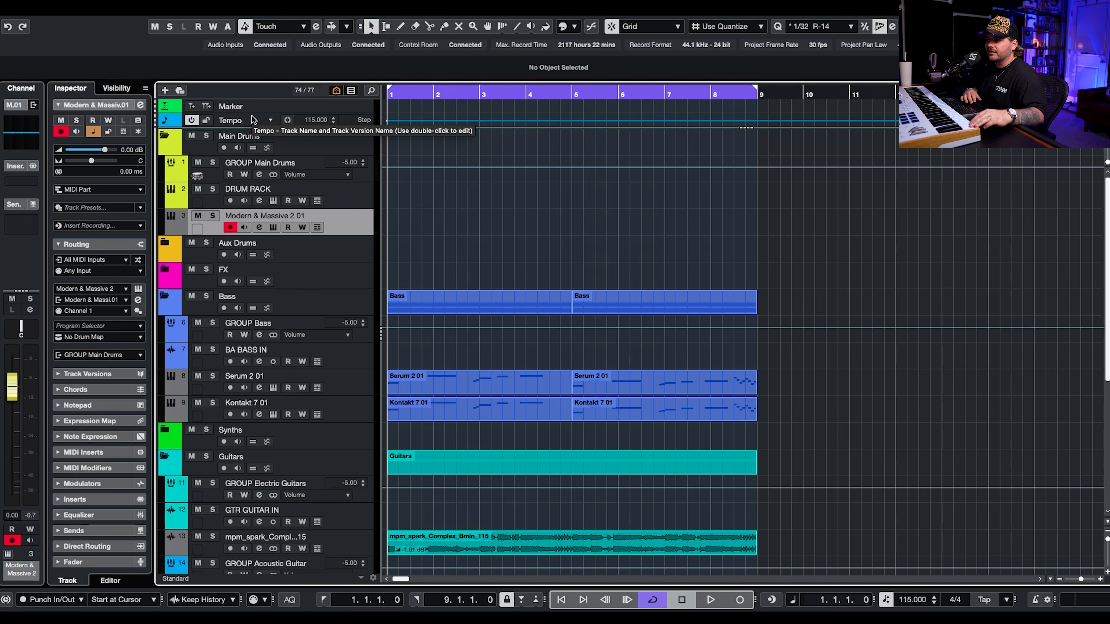
- Record a MIDI take of single D1 hits on the Modern & Massive 2 01 track across the eight-bar loop
{"action": "left_click", "coordinate": [739, 599]}
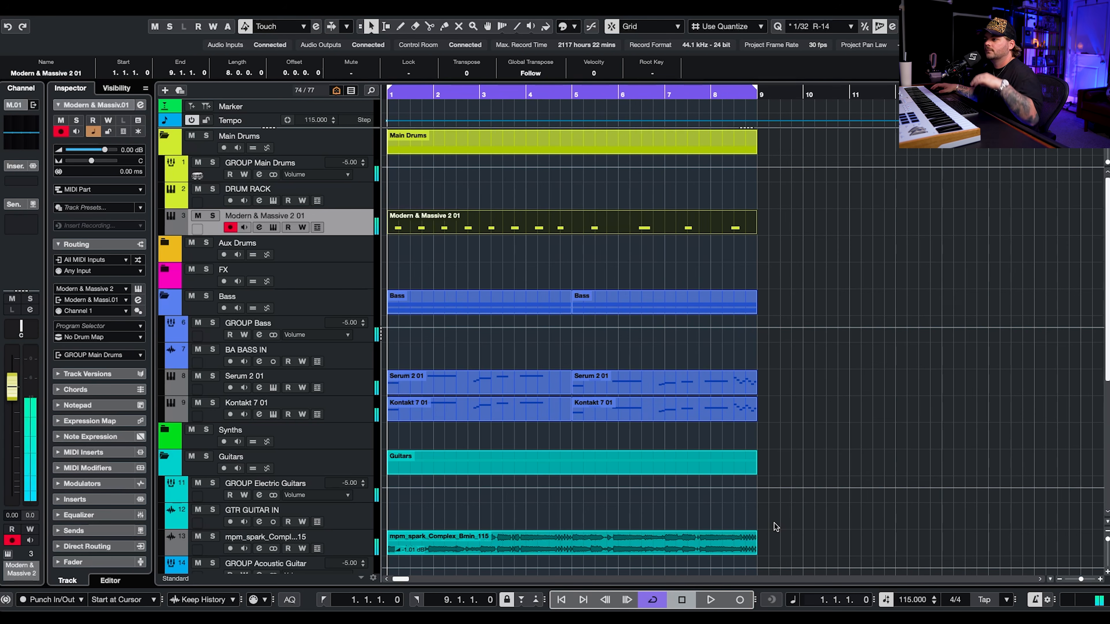
{"action": "left_click_drag", "start_coordinate": [438, 251], "coordinate": [446, 209]}
{"action": "left_click_drag", "start_coordinate": [463, 187], "coordinate": [443, 241]}
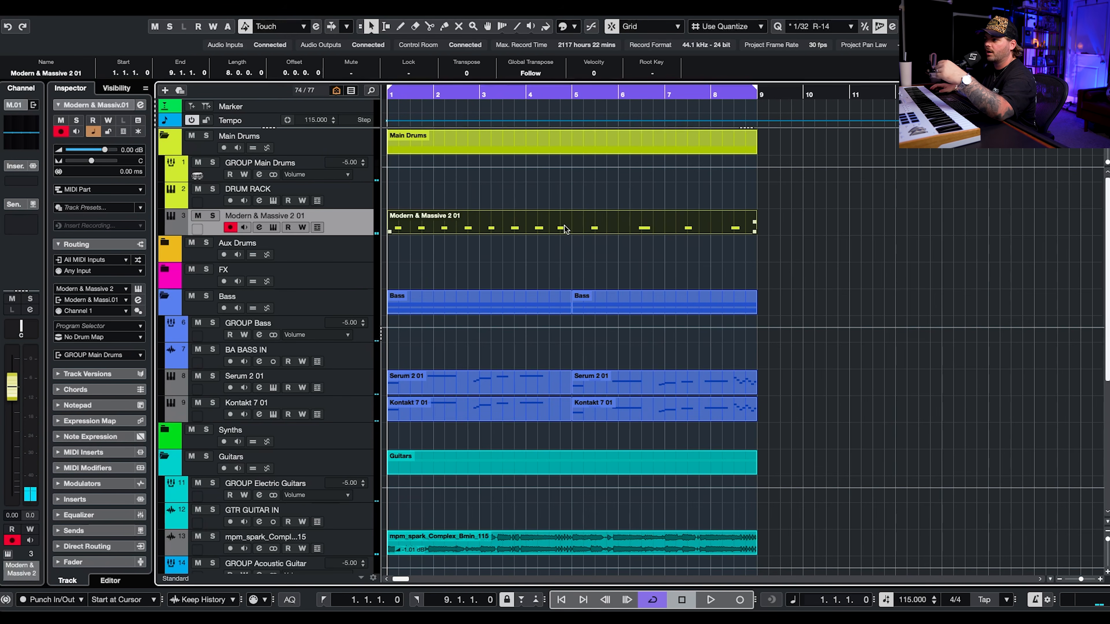
{"action": "left_click_drag", "start_coordinate": [616, 190], "coordinate": [598, 225]}
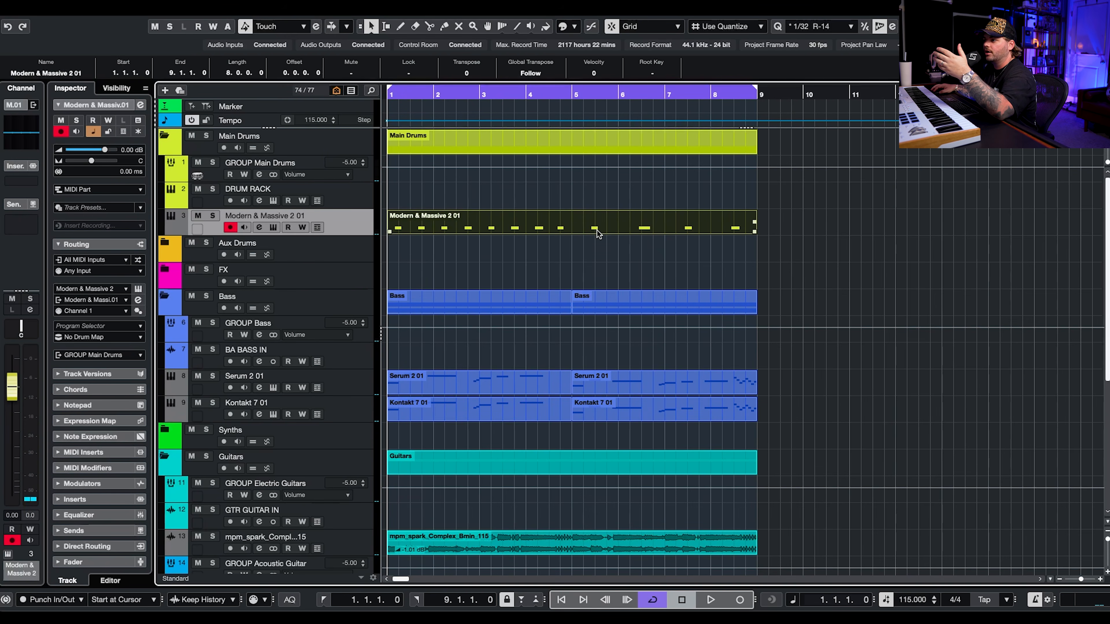
- Open the recorded part in the editor, delete the notes after bar 5, and select the remaining D1 notes
{"action": "double_click", "coordinate": [597, 230]}
{"action": "left_click_drag", "start_coordinate": [985, 339], "coordinate": [623, 403]}
{"action": "key", "text": "Delete"}
{"action": "left_click_drag", "start_coordinate": [663, 330], "coordinate": [210, 443]}
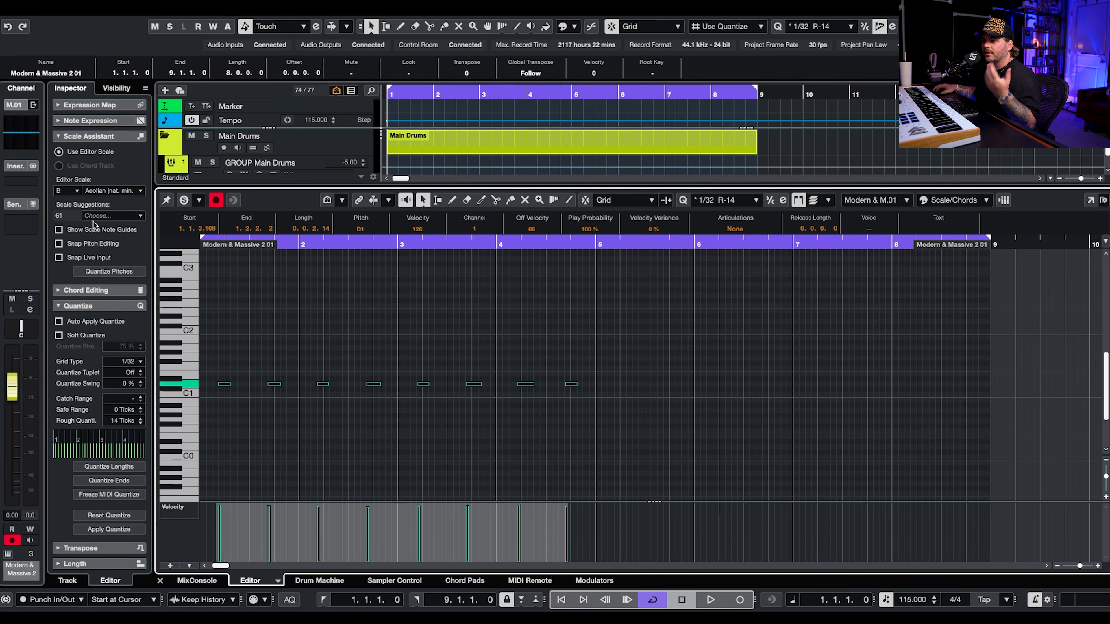
- Quantize the selected notes to a 1/4 grid with Auto Apply Quantize enabled and the rough quantize range at 0 ticks
{"action": "left_click", "coordinate": [132, 362]}
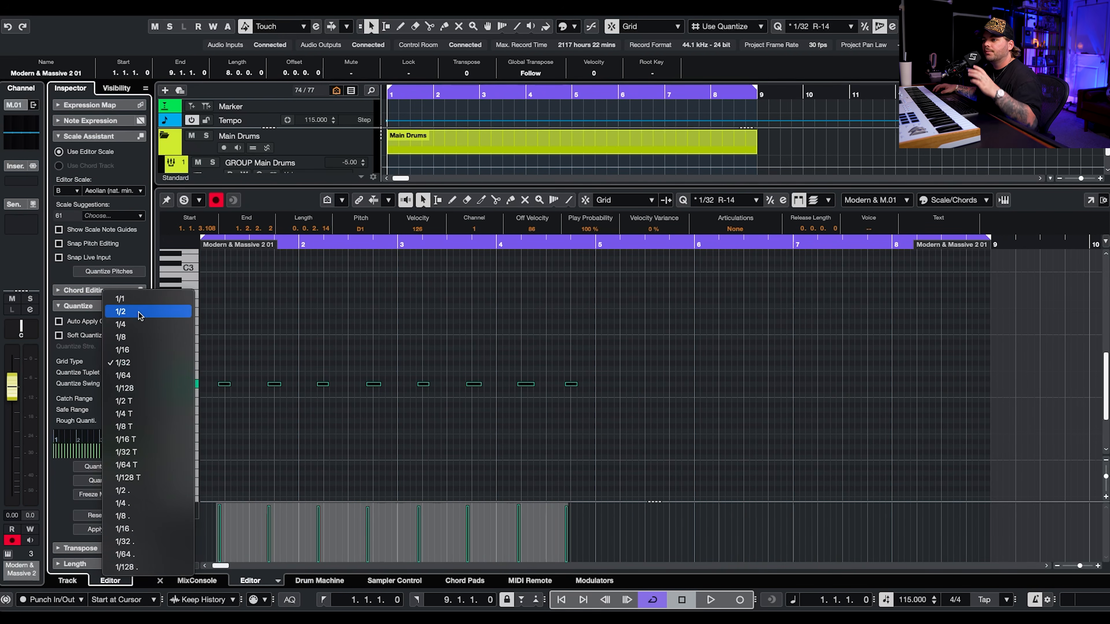
{"action": "left_click", "coordinate": [137, 325]}
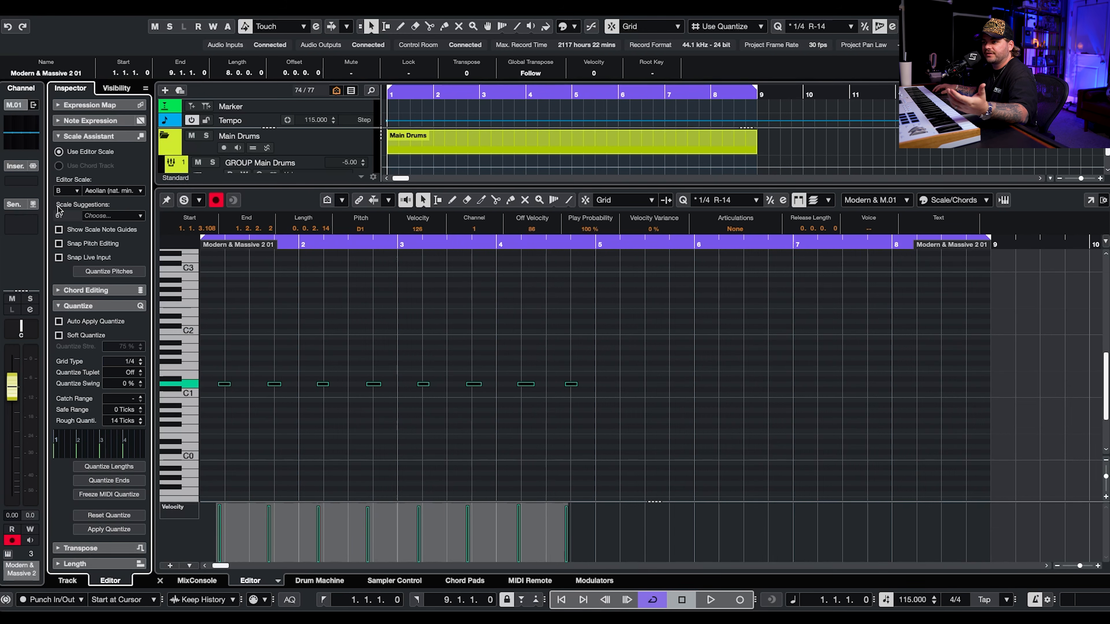
{"action": "left_click", "coordinate": [59, 322]}
{"action": "left_click", "coordinate": [129, 421], "text": "super"}
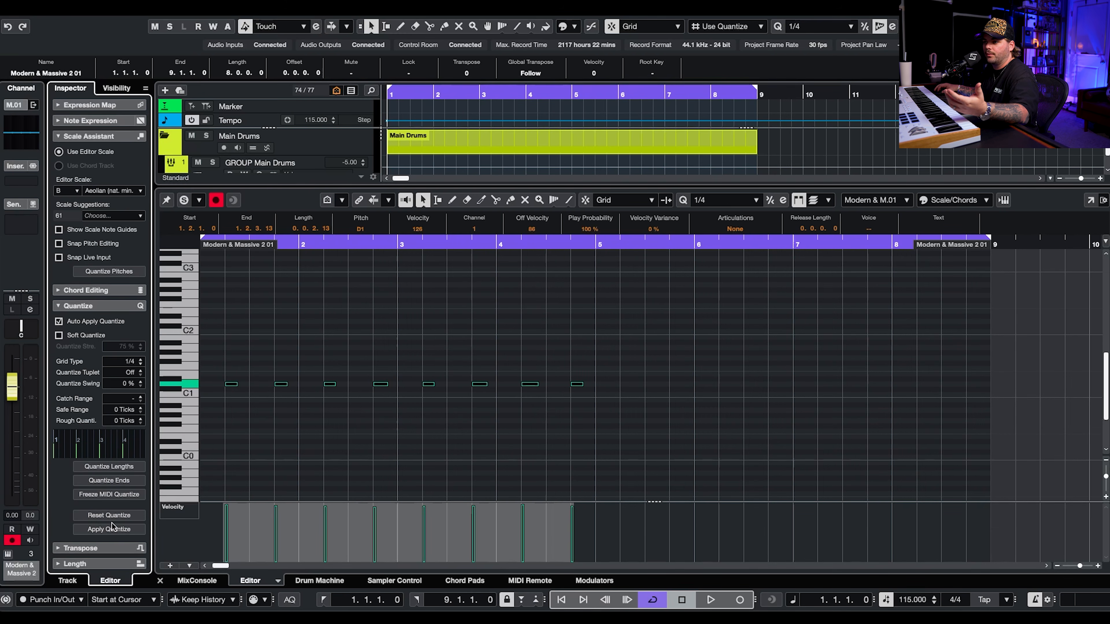
- Play back the quantized D1 hits with the arrangement to check their timing
{"action": "left_click", "coordinate": [498, 336]}
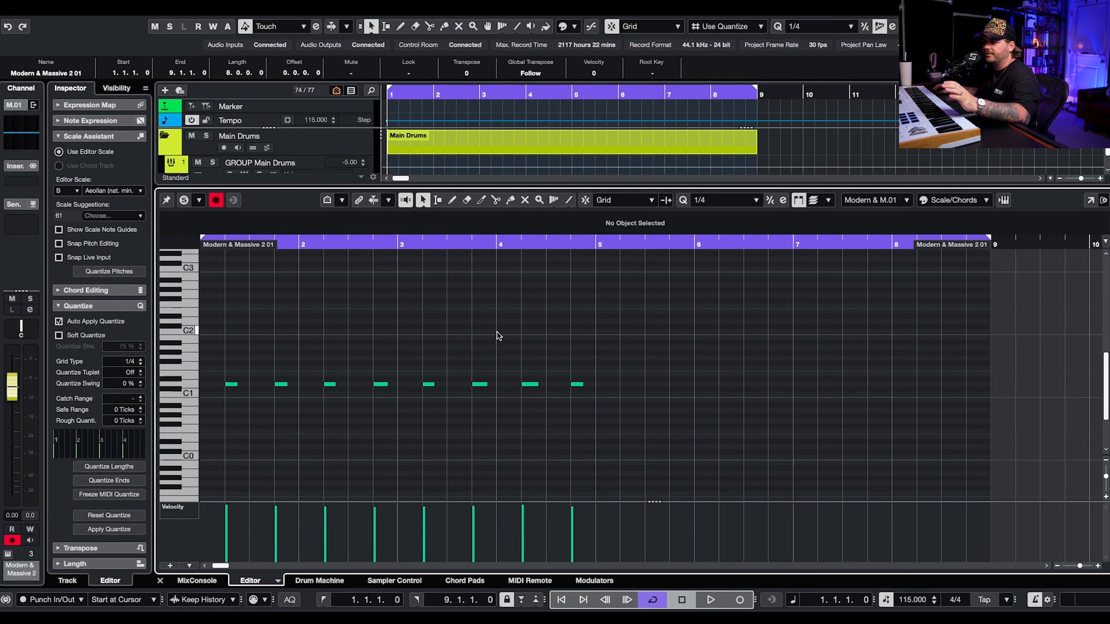
{"action": "scroll", "coordinate": [456, 287], "scroll_direction": "left", "scroll_amount": 4}
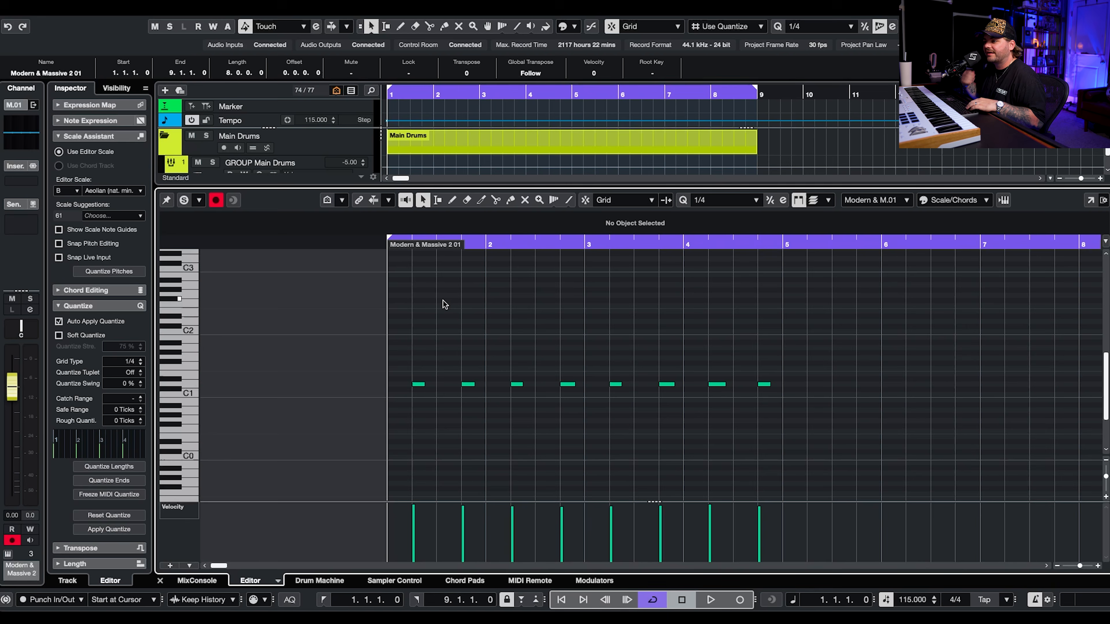
{"action": "key", "text": "space"}
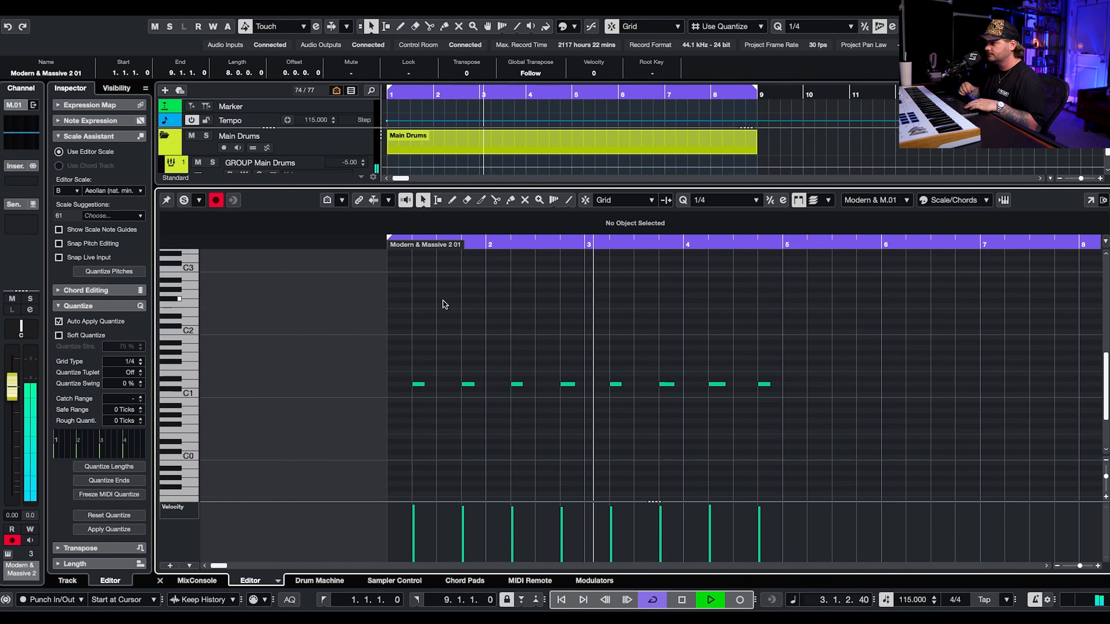
{"action": "key", "text": "space"}
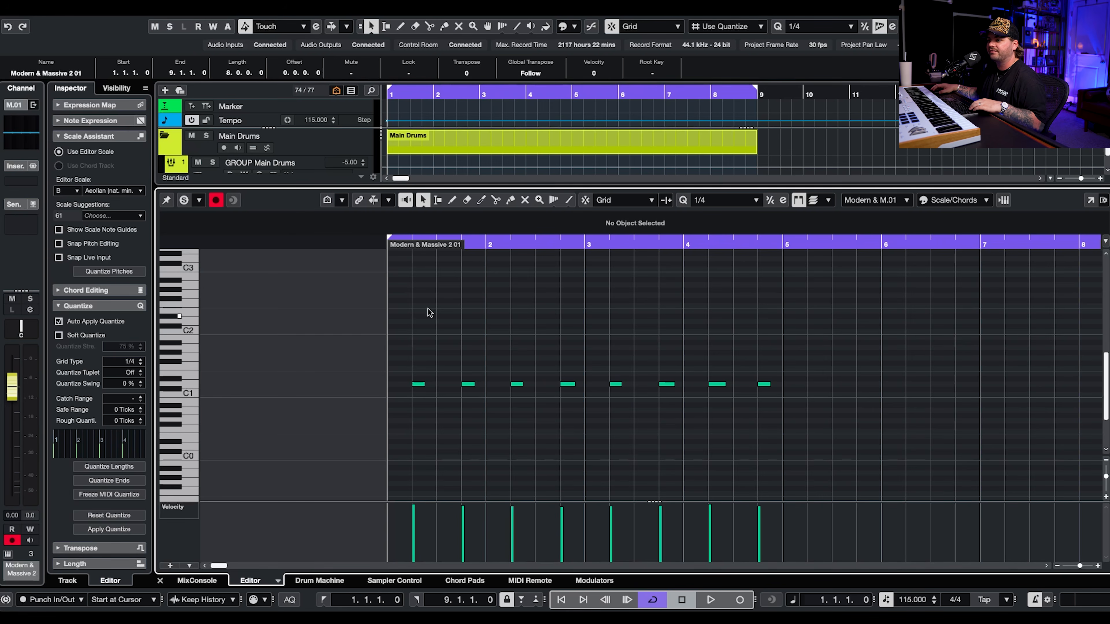
- Close the editor and delete the recorded D1 take from the Modern & Massive 2 01 track
{"action": "left_click", "coordinate": [130, 362]}
{"action": "left_click", "coordinate": [871, 108]}
{"action": "key", "text": "Return"}
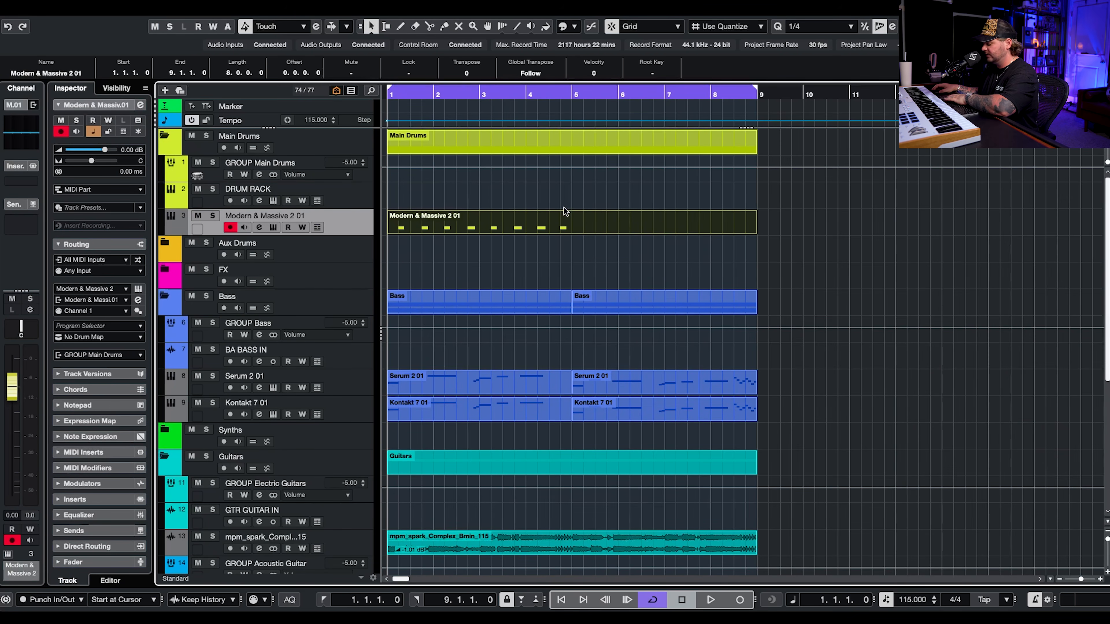
{"action": "key", "text": "Delete"}
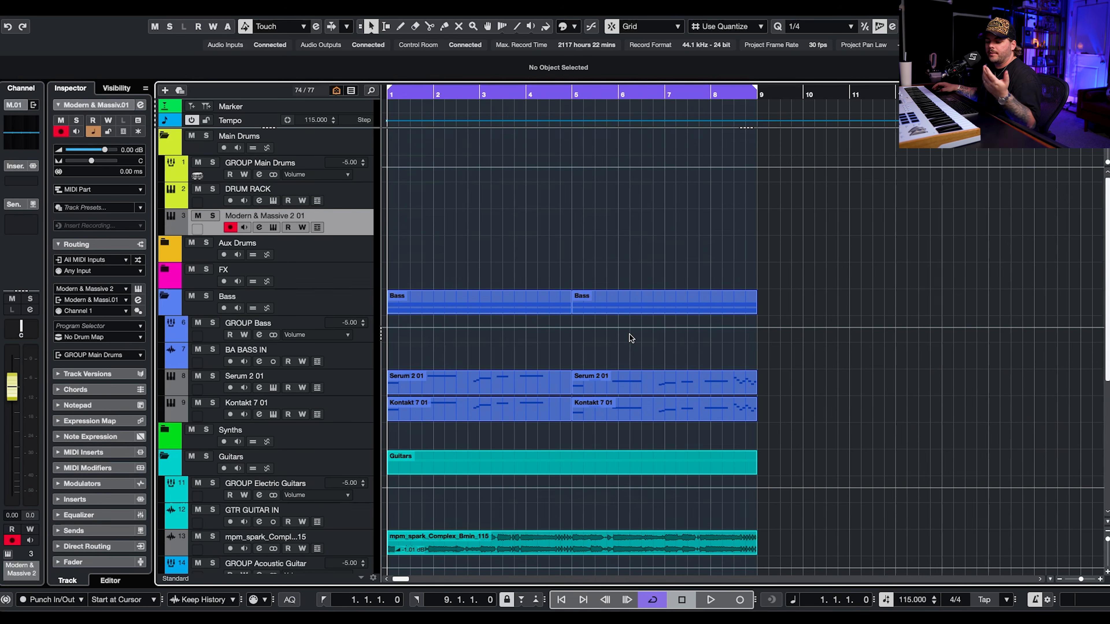
- Record a pattern of C1 and D1 hits over nearly four bars on the Modern & Massive 2 01 track and open it for editing
{"action": "left_click", "coordinate": [743, 600]}
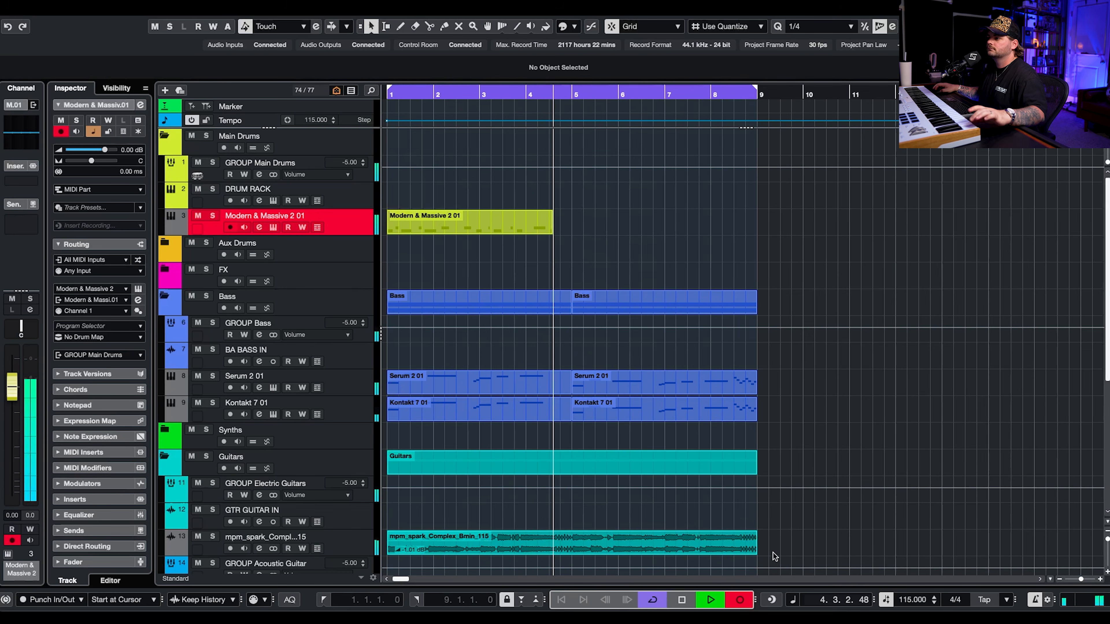
{"action": "key", "text": "space"}
{"action": "double_click", "coordinate": [538, 225]}
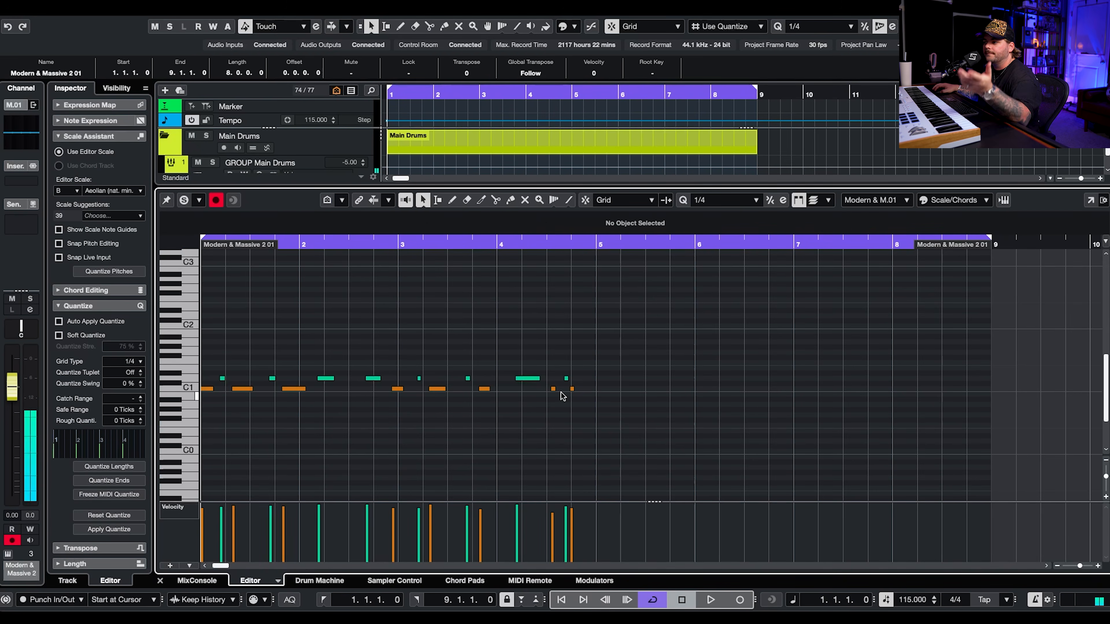
- Select all the recorded C1 and D1 notes and quantize them to a 1/16 grid with Auto Apply Quantize enabled
{"action": "left_click_drag", "start_coordinate": [666, 346], "coordinate": [208, 420]}
{"action": "key", "text": "h"}
{"action": "key", "text": "h"}
{"action": "key", "text": "h"}
{"action": "key", "text": "h"}
{"action": "scroll", "coordinate": [216, 413], "scroll_direction": "up", "scroll_amount": 3}
{"action": "left_click", "coordinate": [117, 362]}
{"action": "left_click", "coordinate": [76, 259]}
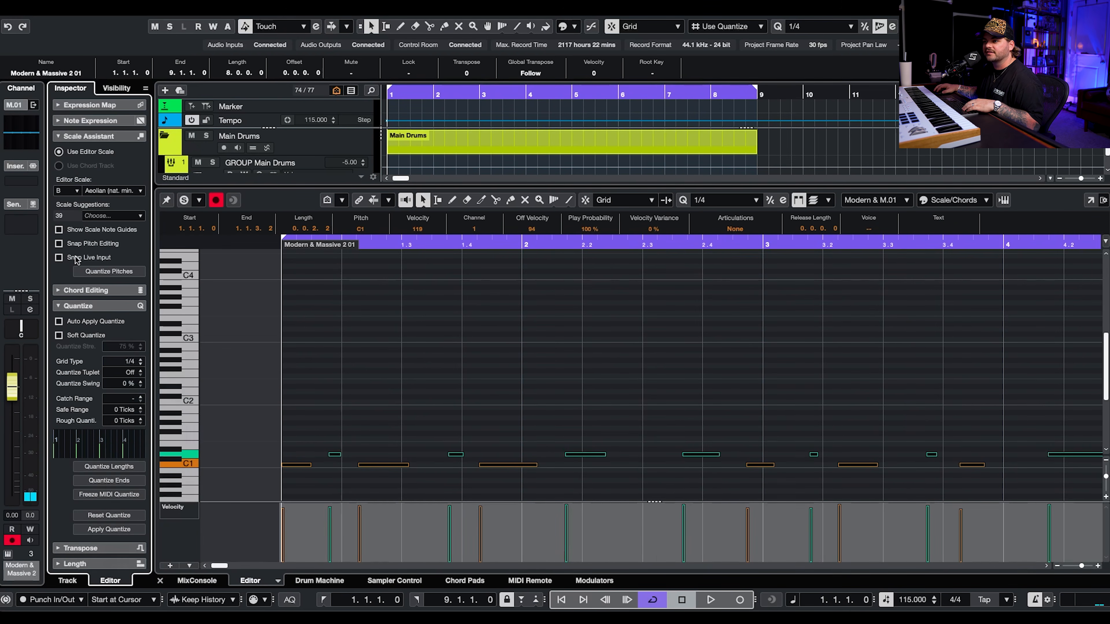
{"action": "left_click", "coordinate": [59, 322]}
- Play back the quantized C1 and D1 pattern with the arrangement to check its timing
{"action": "left_click", "coordinate": [368, 413]}
{"action": "scroll", "coordinate": [368, 413], "scroll_direction": "down", "scroll_amount": 3}
{"action": "left_click_drag", "start_coordinate": [848, 420], "coordinate": [348, 454]}
{"action": "left_click_drag", "start_coordinate": [348, 451], "coordinate": [354, 453]}
{"action": "left_click", "coordinate": [354, 453]}
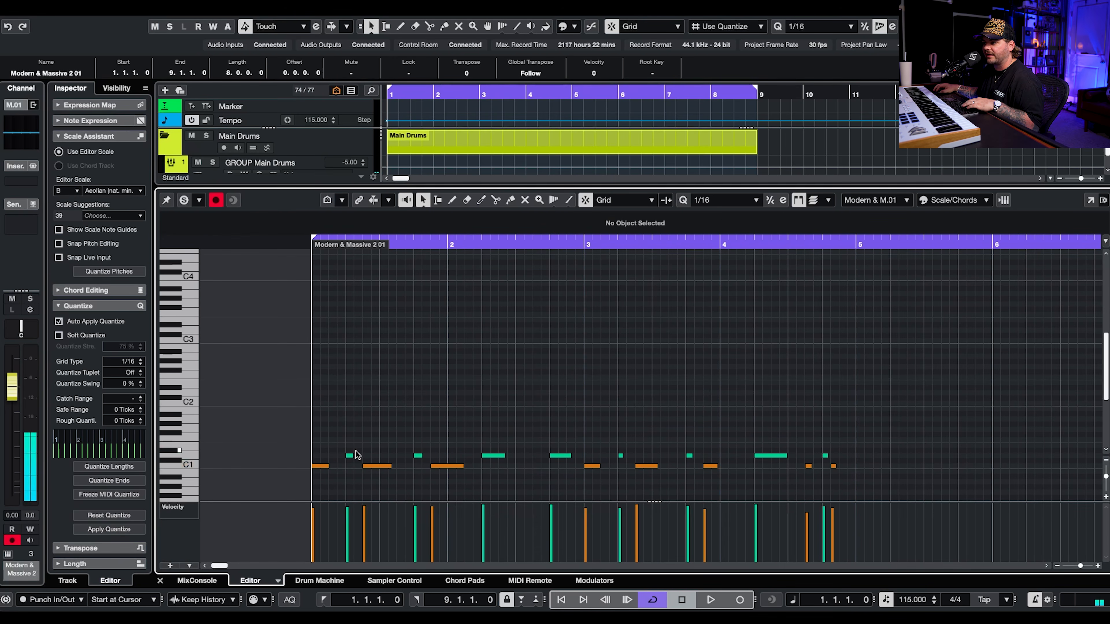
{"action": "left_click_drag", "start_coordinate": [979, 433], "coordinate": [358, 453]}
{"action": "key", "text": "space"}
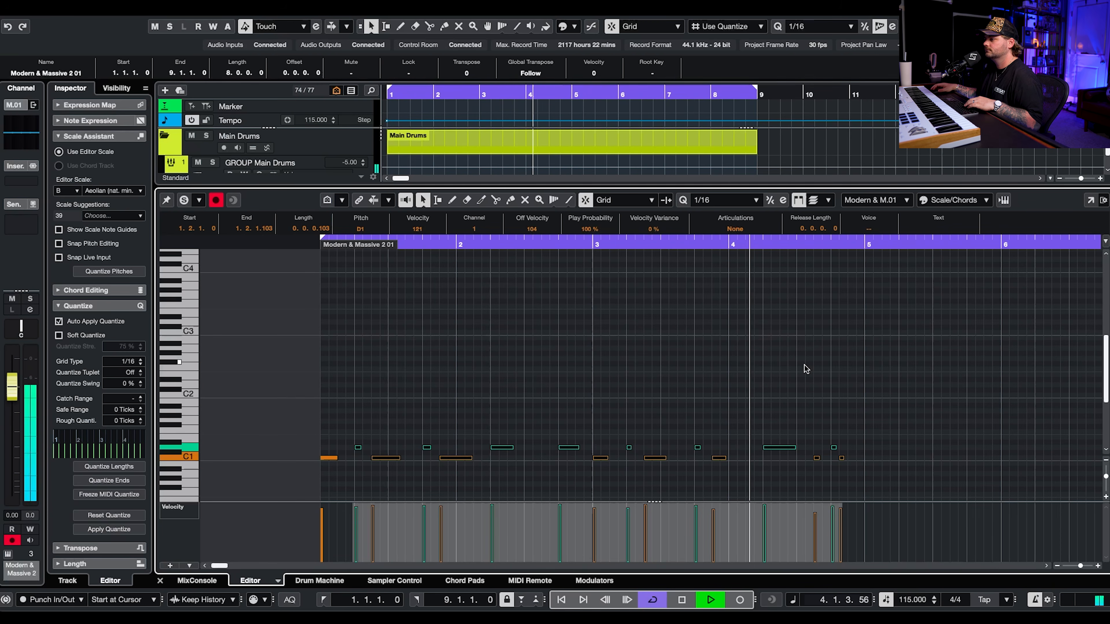
{"action": "key", "text": "space"}
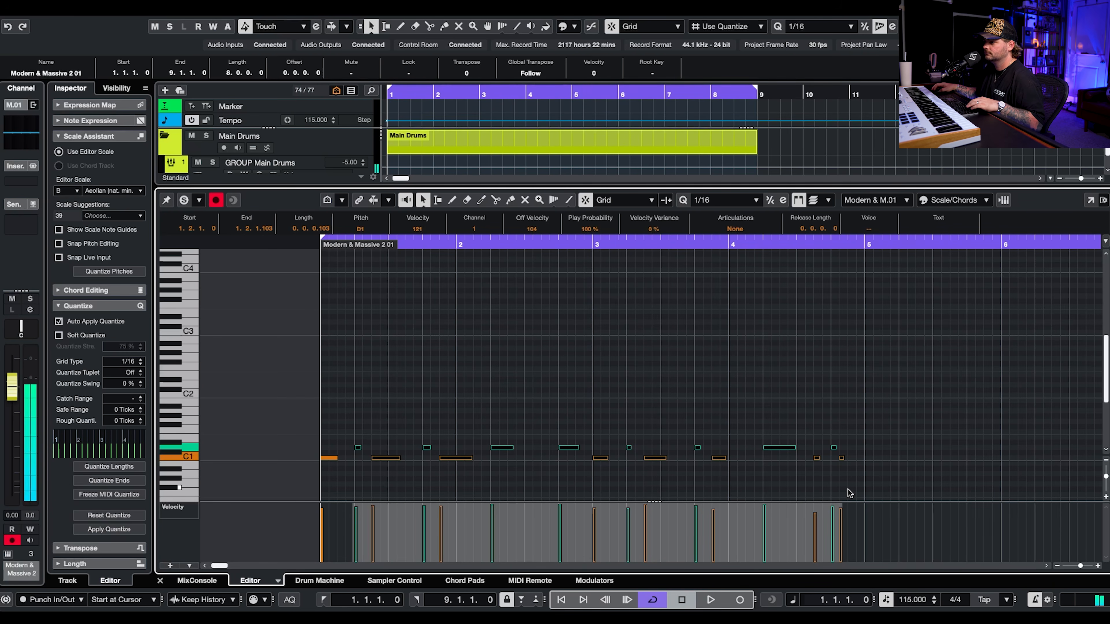
- Select every note in the pattern and raise all velocities to 127
{"action": "left_click", "coordinate": [833, 499]}
{"action": "left_click_drag", "start_coordinate": [885, 380], "coordinate": [319, 498]}
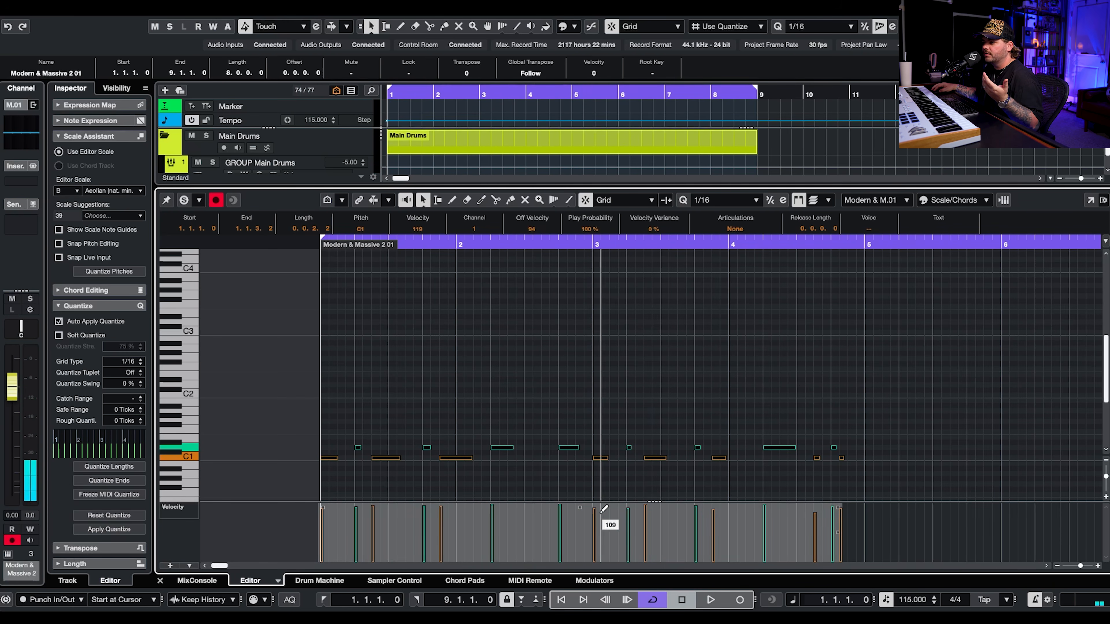
{"action": "left_click", "coordinate": [586, 419]}
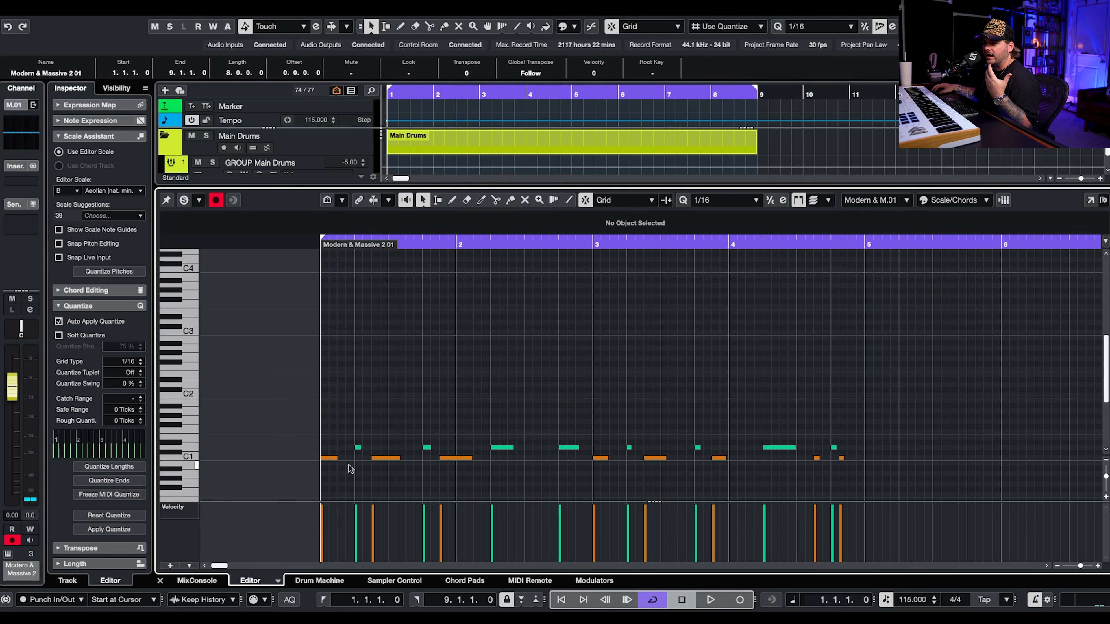
- Switch the note colouring in the Key Editor from Scale/Chords to Pitch so C1 and D1 hits differ in colour
{"action": "left_click", "coordinate": [328, 458]}
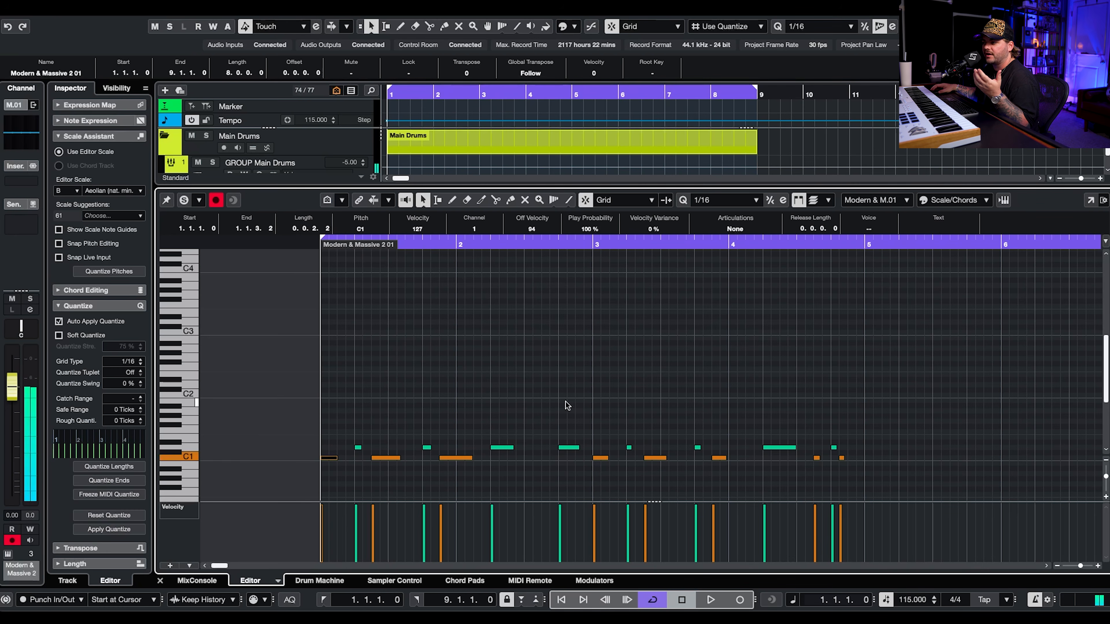
{"action": "left_click", "coordinate": [963, 200]}
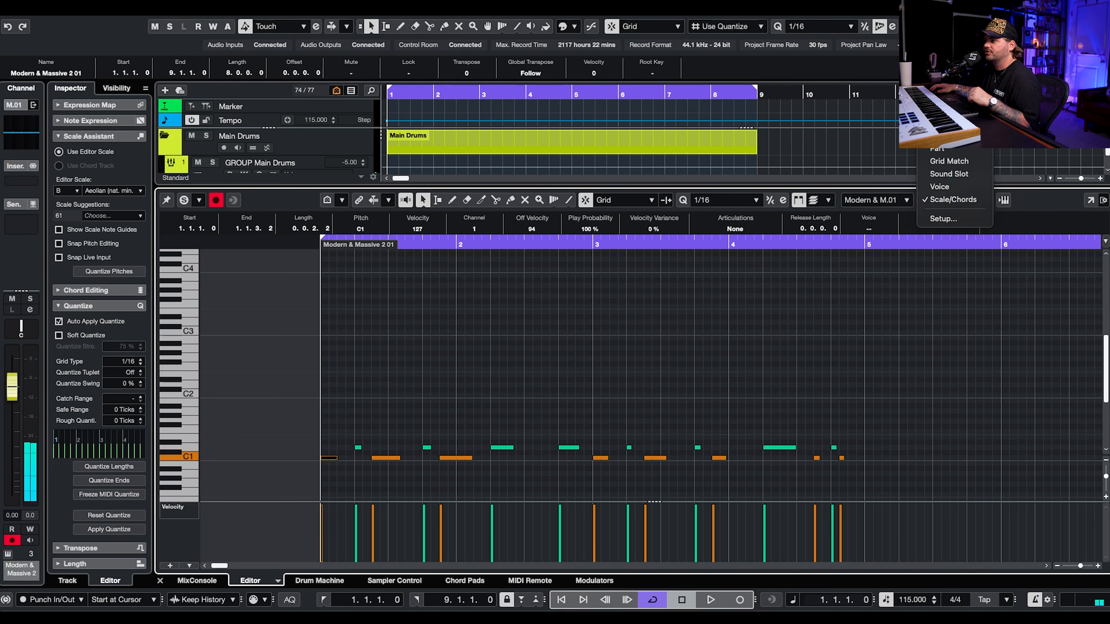
{"action": "left_click", "coordinate": [939, 124]}
{"action": "left_click_drag", "start_coordinate": [345, 482], "coordinate": [519, 458]}
{"action": "left_click", "coordinate": [502, 447]}
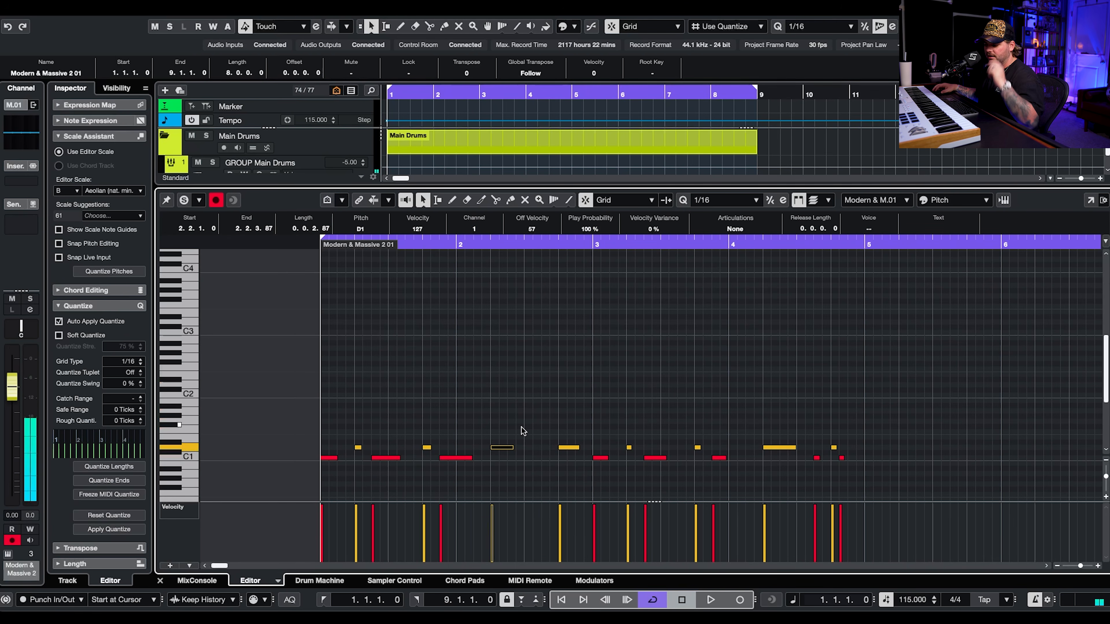
- Play back the opening bars of the pattern from the start and listen for gaps in the C1 and D1 hits
{"action": "scroll", "coordinate": [330, 410], "scroll_direction": "up", "scroll_amount": 3}
{"action": "scroll", "coordinate": [336, 406], "scroll_direction": "down", "scroll_amount": 3}
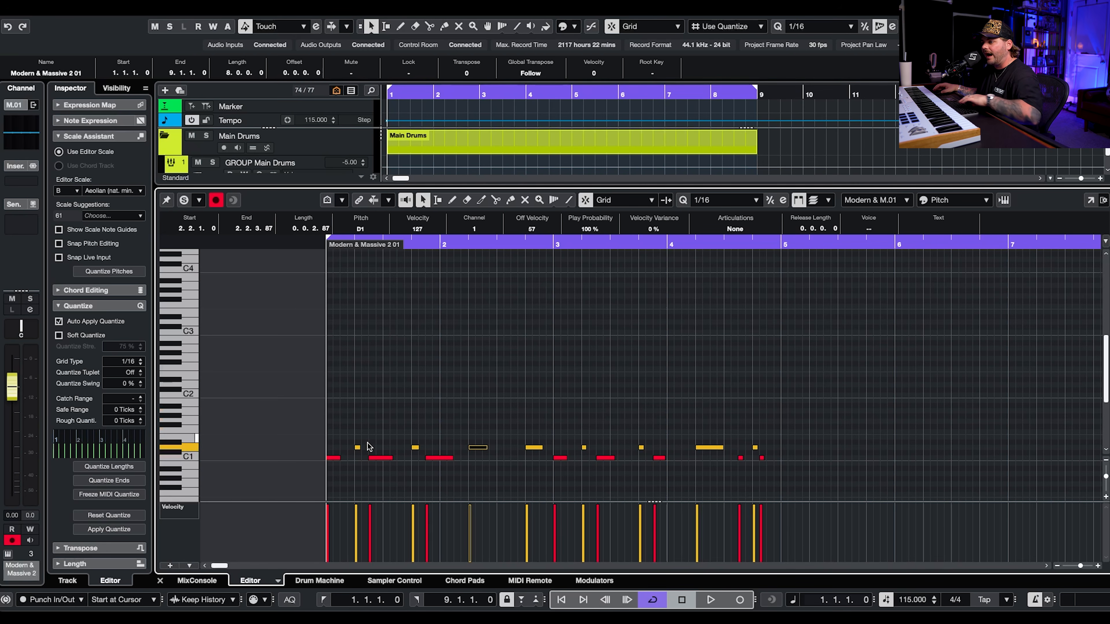
{"action": "scroll", "coordinate": [361, 462], "scroll_direction": "up", "scroll_amount": 4}
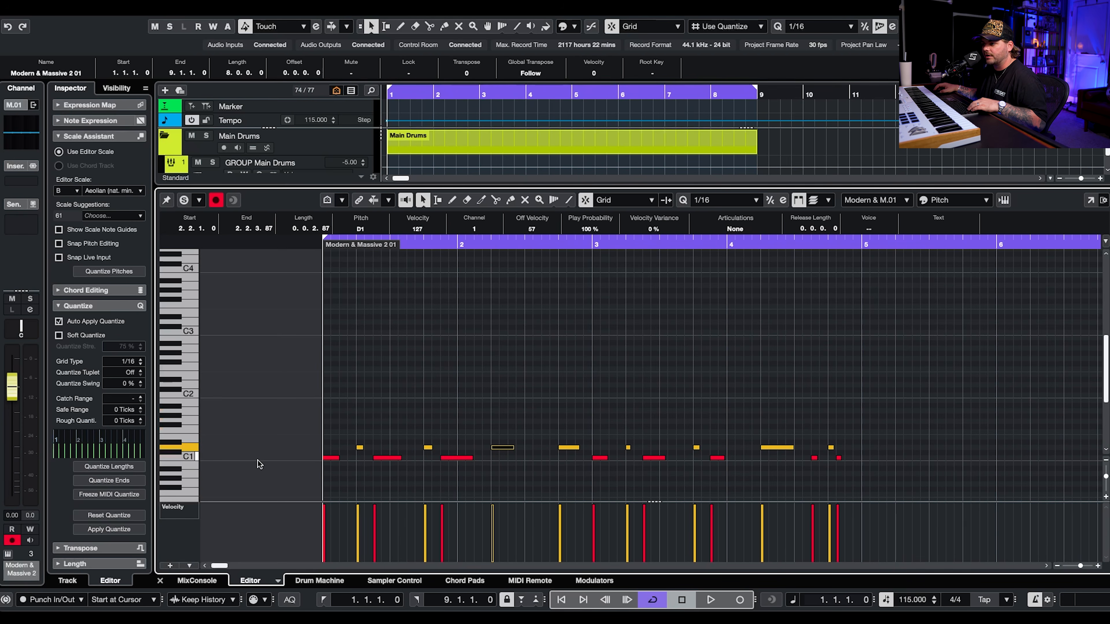
{"action": "scroll", "coordinate": [362, 482], "scroll_direction": "left", "scroll_amount": 3}
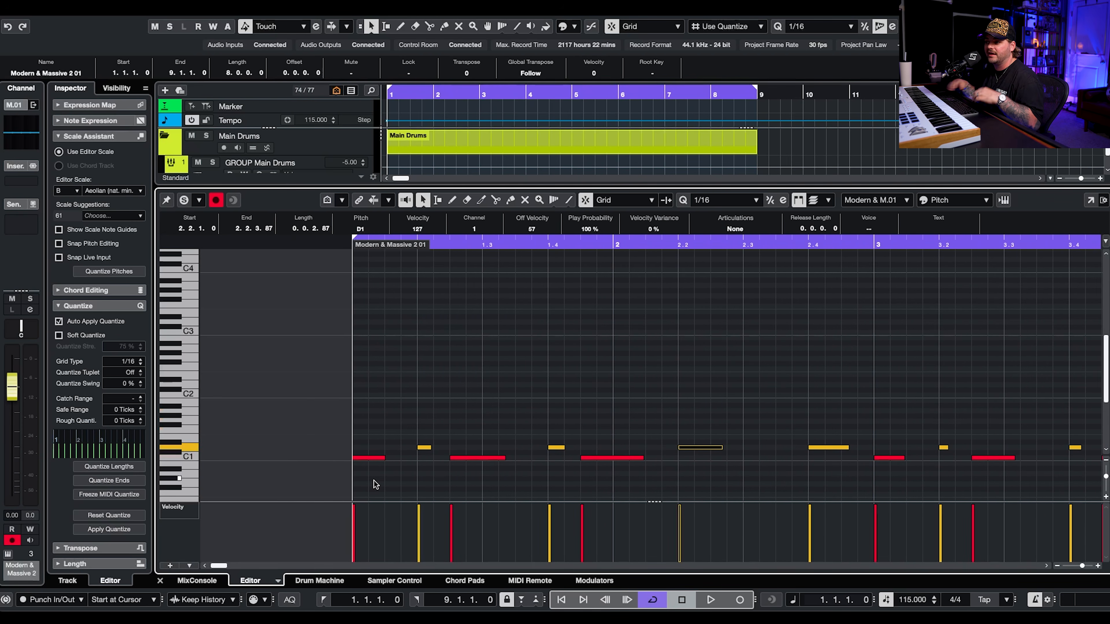
{"action": "scroll", "coordinate": [386, 462], "scroll_direction": "down", "scroll_amount": 4}
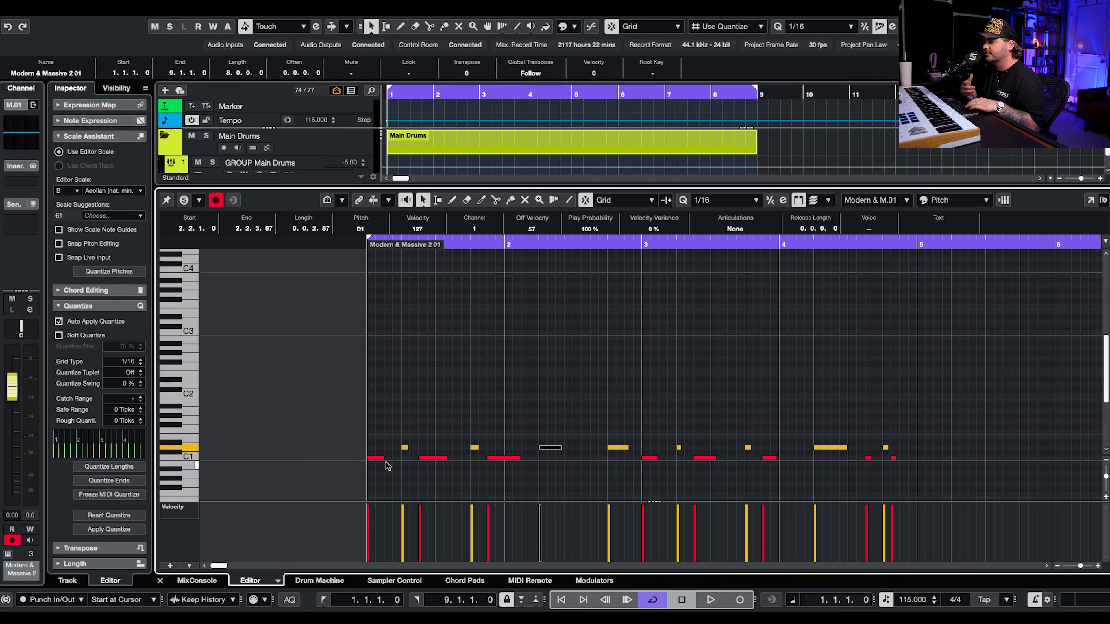
{"action": "key", "text": "space"}
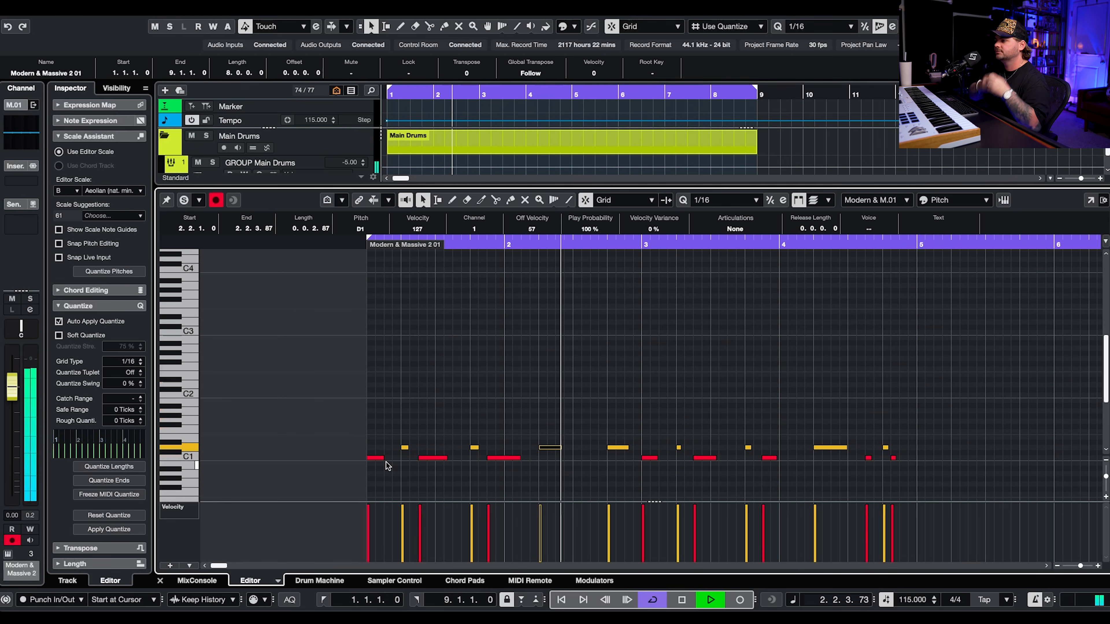
{"action": "key", "text": "space"}
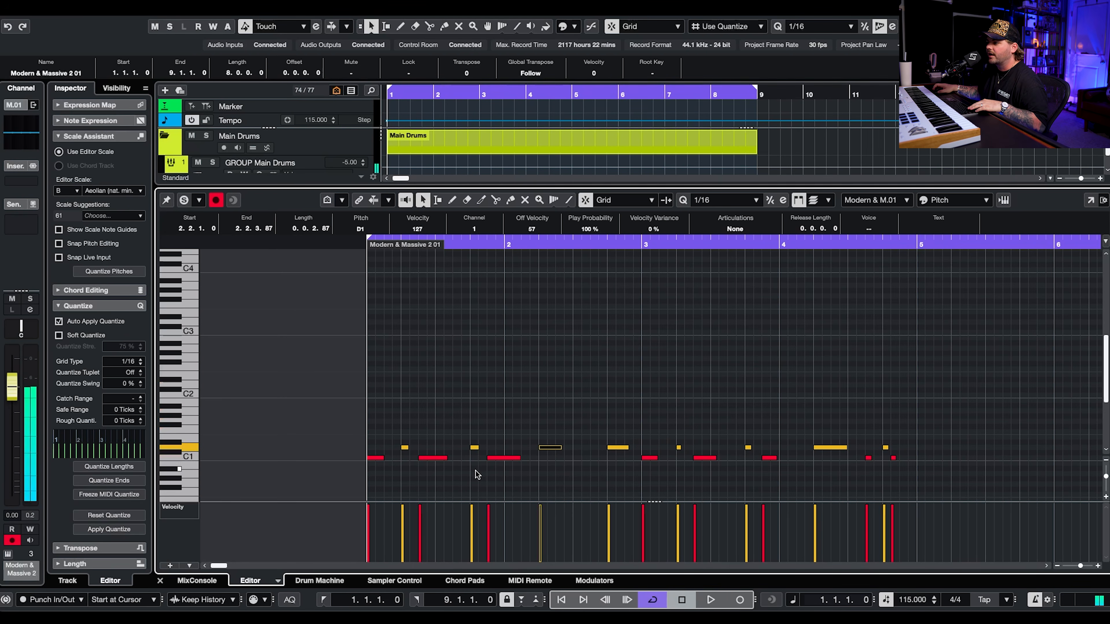
- Draw a 1/16 D1 note at 2.3.2 in the second bar
{"action": "scroll", "coordinate": [558, 463], "scroll_direction": "up", "scroll_amount": 3}
{"action": "scroll", "coordinate": [558, 463], "scroll_direction": "down", "scroll_amount": 3}
{"action": "scroll", "coordinate": [558, 463], "scroll_direction": "right", "scroll_amount": 1}
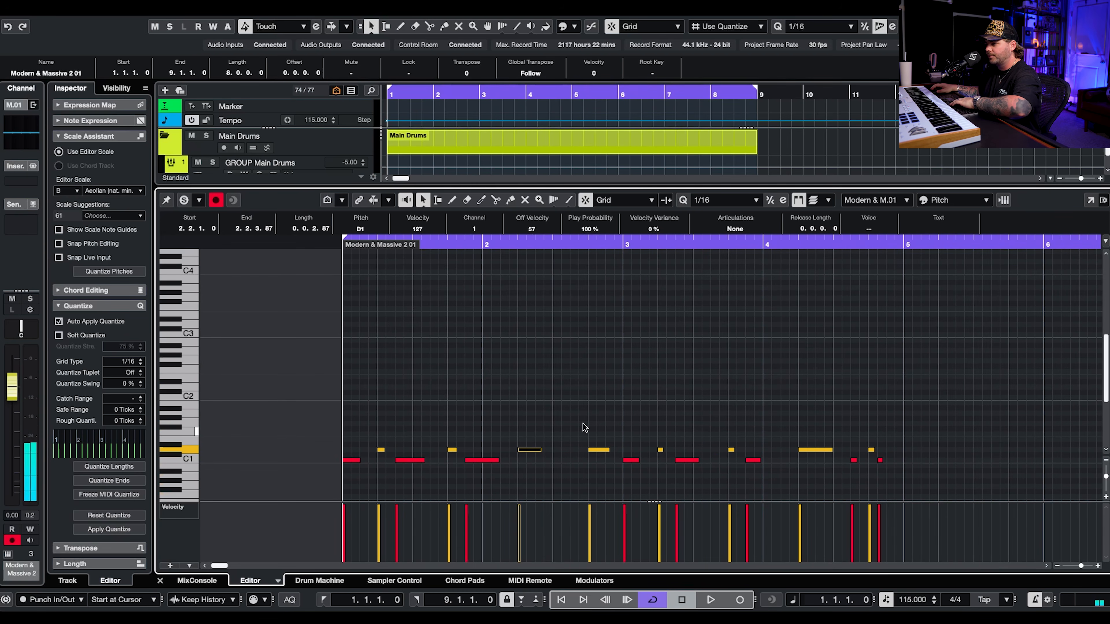
{"action": "left_click", "coordinate": [533, 250]}
{"action": "left_click", "coordinate": [481, 245]}
{"action": "key", "text": "space"}
{"action": "key", "text": "8"}
{"action": "scroll", "coordinate": [570, 450], "scroll_direction": "up", "scroll_amount": 4}
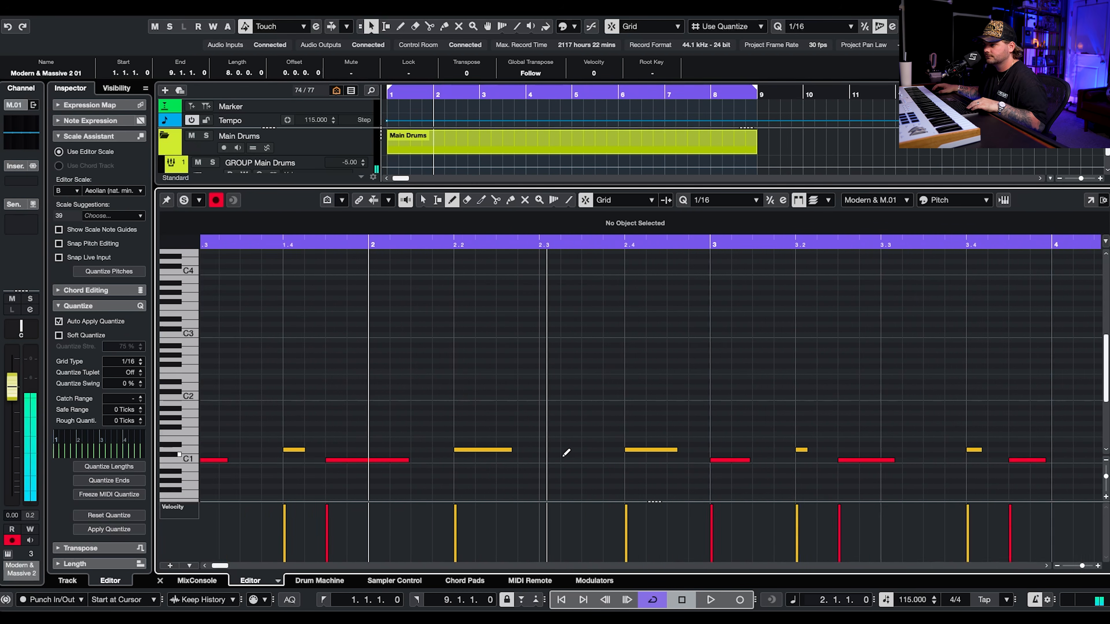
{"action": "left_click", "coordinate": [565, 450]}
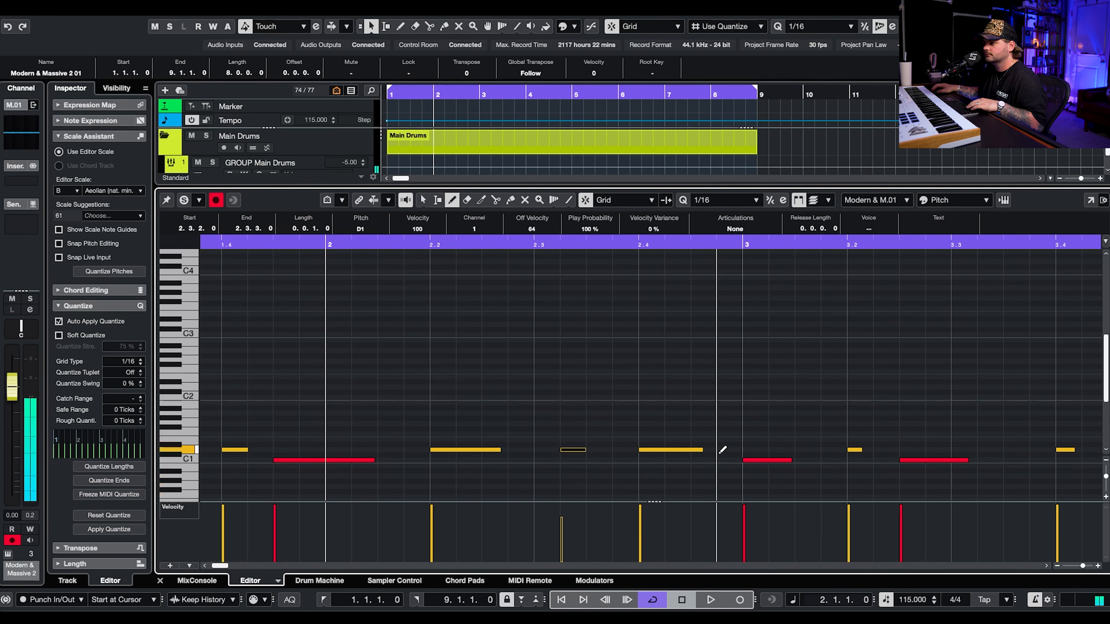
- Draw two consecutive 1/16 D1 notes at 2.4.3 and 2.4.4, leading into bar 3
{"action": "left_click", "coordinate": [691, 452]}
{"action": "key", "text": "1"}
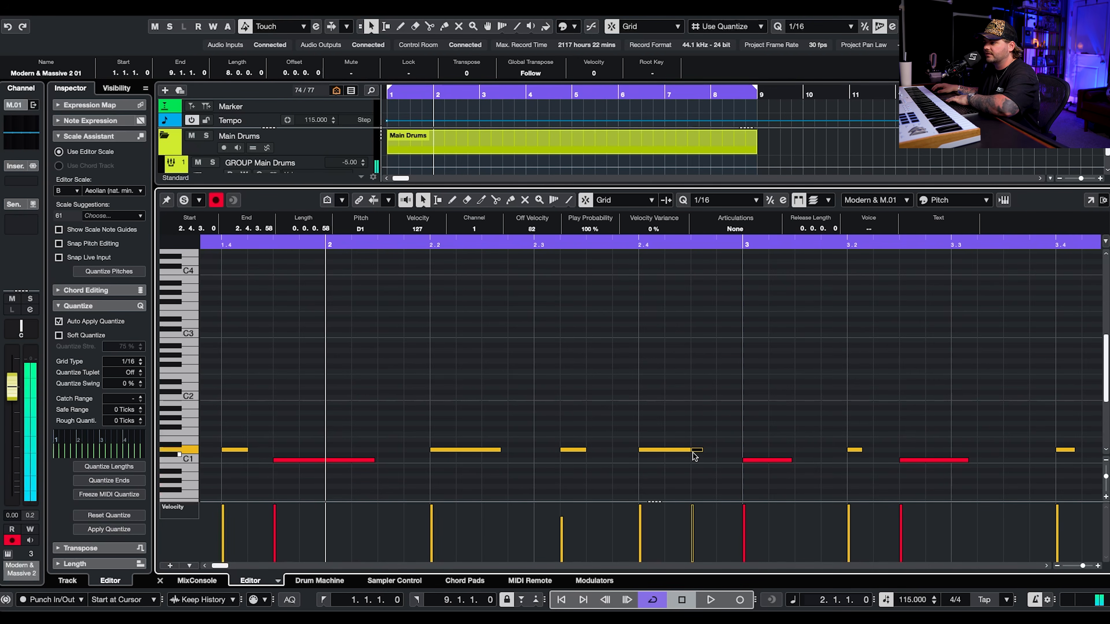
{"action": "left_click", "coordinate": [730, 449]}
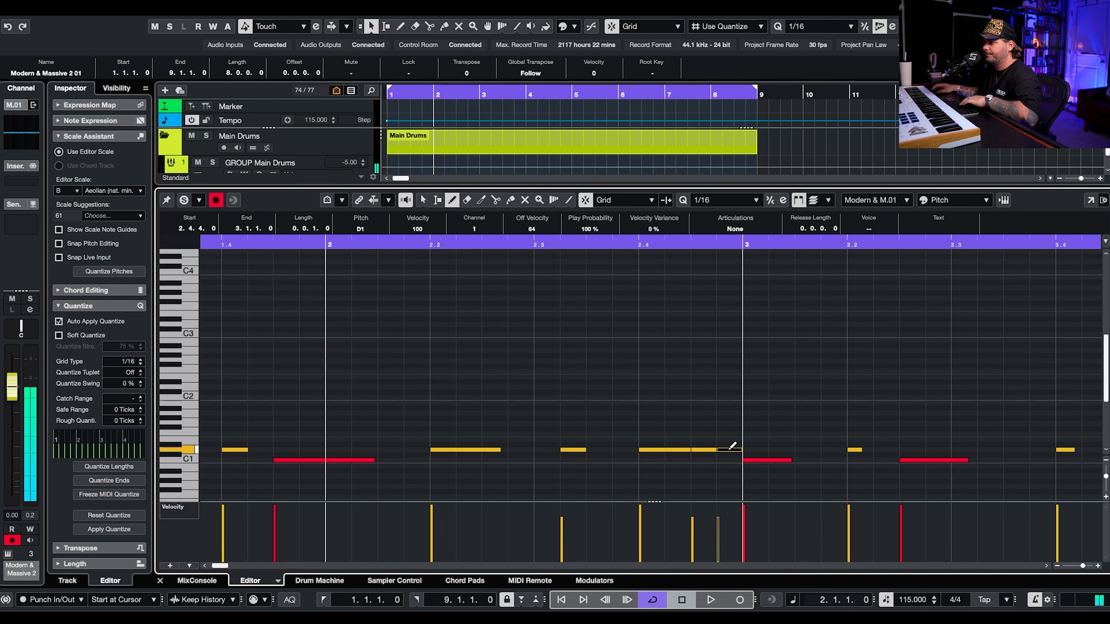
- Play back the added D1 hits from bar 2 and adjust their velocities, setting 2.4.3 to 70 and raising the other two
{"action": "scroll", "coordinate": [655, 467], "scroll_direction": "down", "scroll_amount": 5}
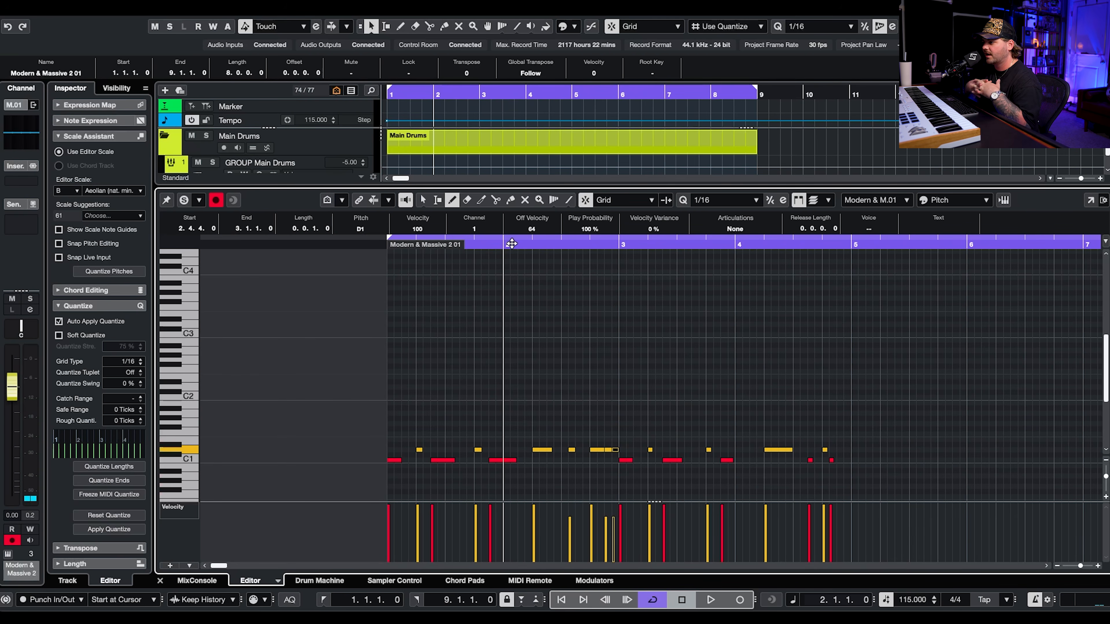
{"action": "left_click_drag", "start_coordinate": [511, 244], "coordinate": [509, 345]}
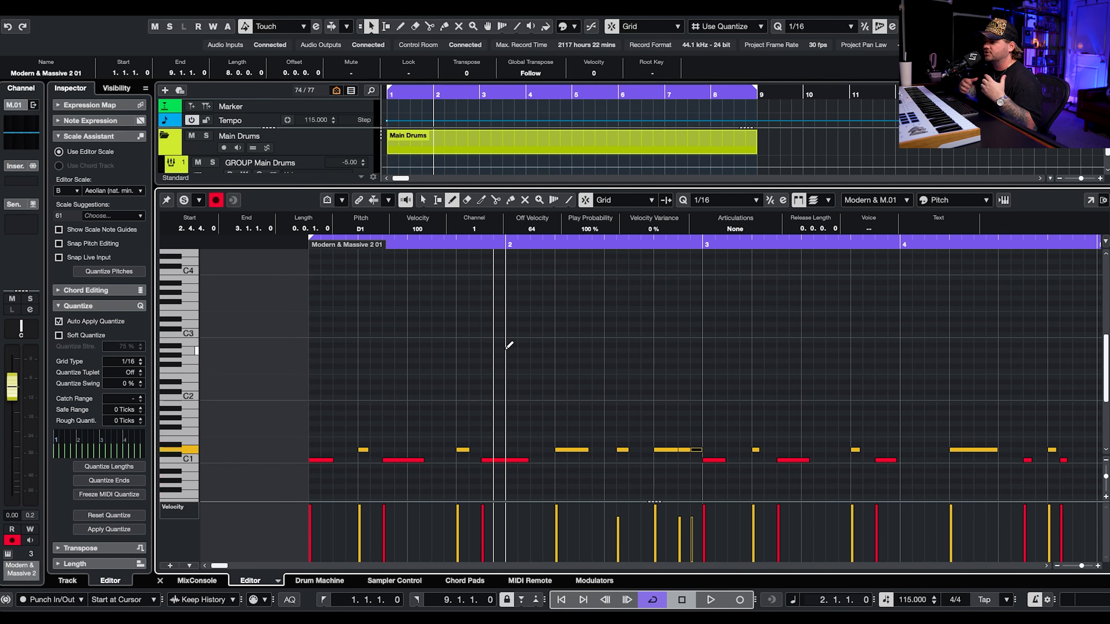
{"action": "key", "text": "space"}
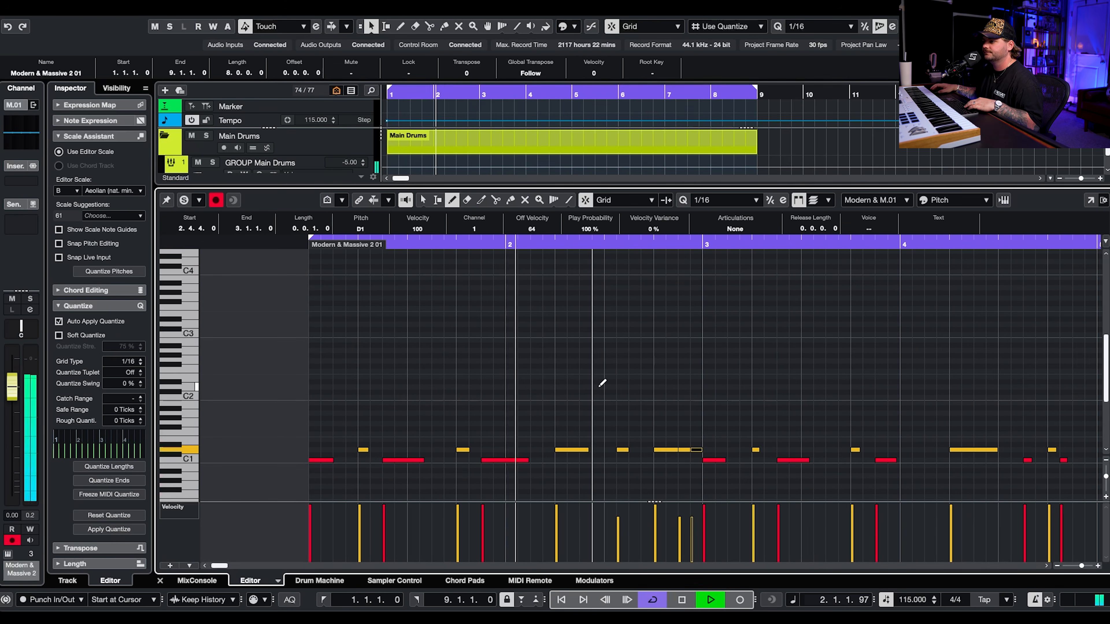
{"action": "key", "text": "space"}
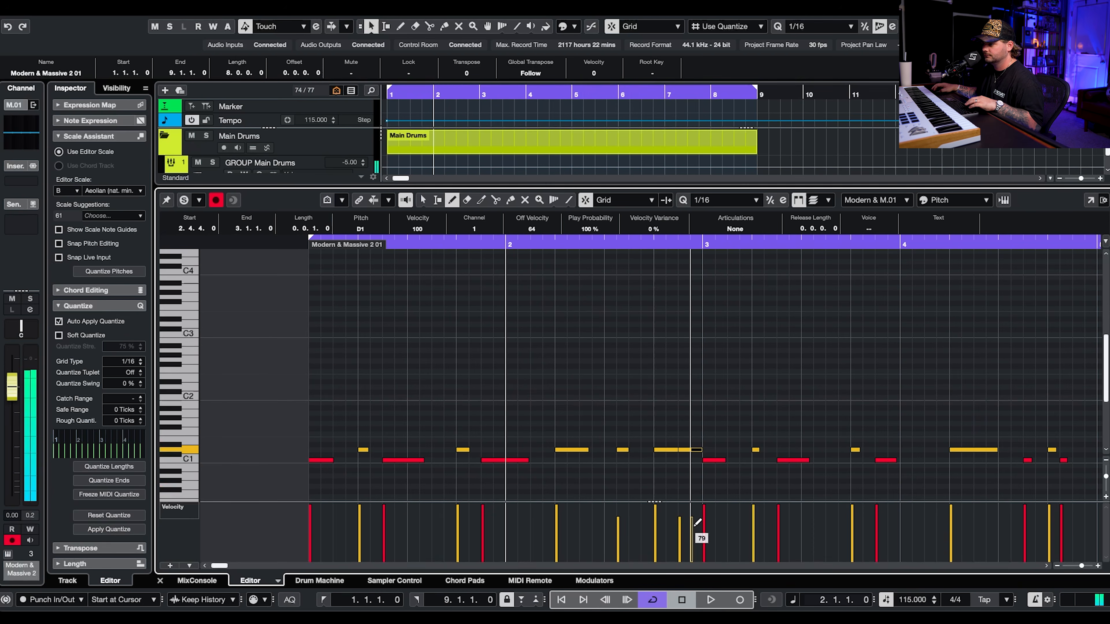
{"action": "scroll", "coordinate": [630, 528], "scroll_direction": "up", "scroll_amount": 3, "text": "ctrl"}
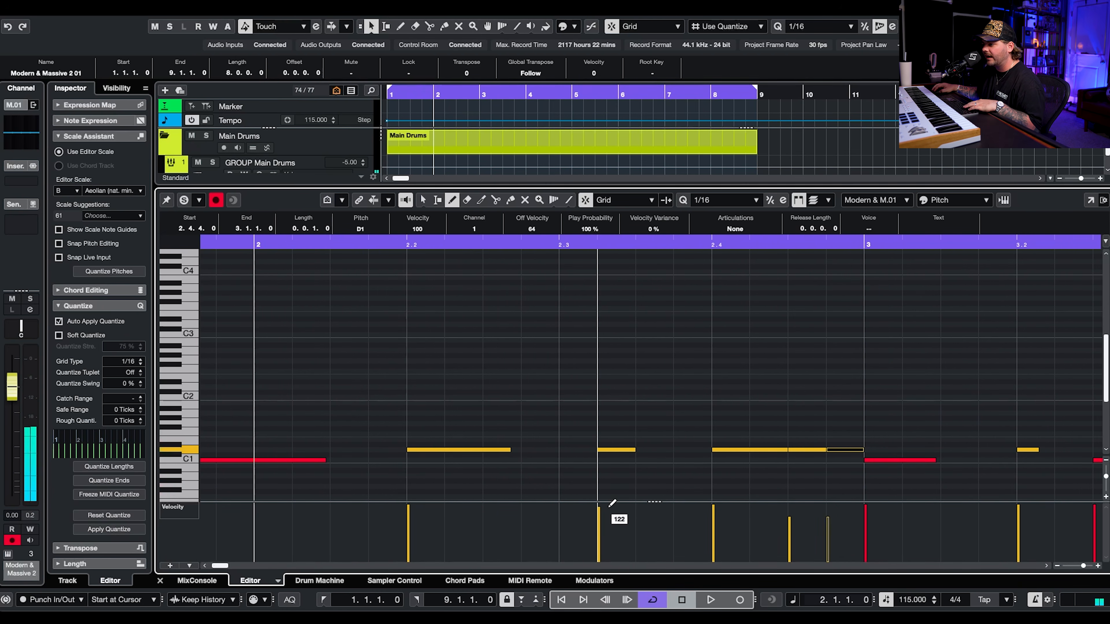
{"action": "left_click", "coordinate": [800, 476]}
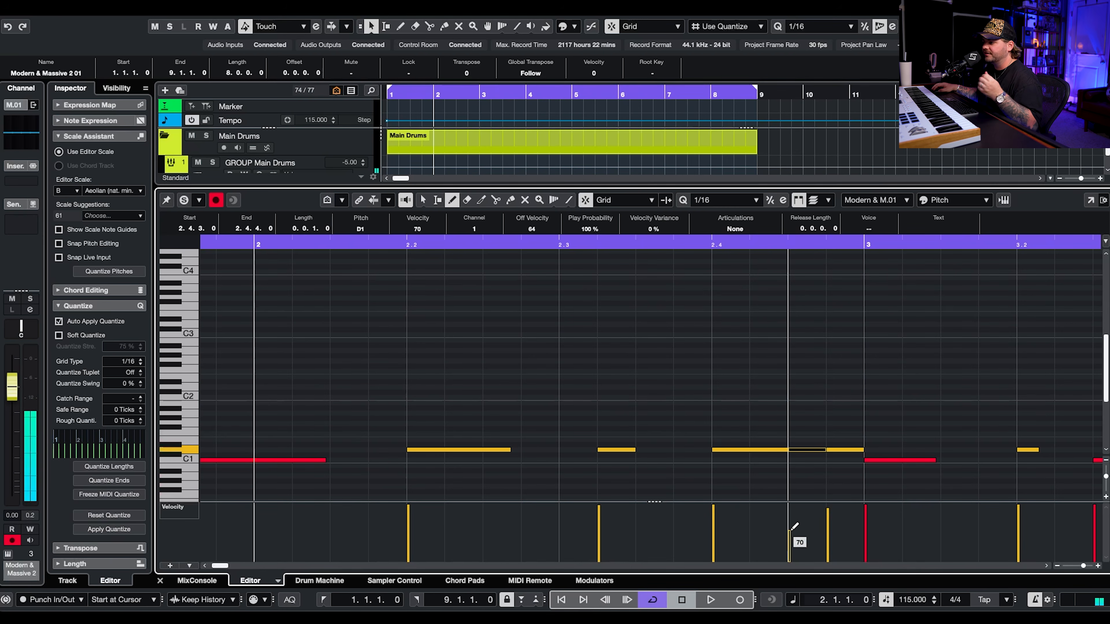
- Play back the pattern from the start into bar 4 to check the added D1 hits
{"action": "key", "text": "g"}
{"action": "key", "text": "g"}
{"action": "key", "text": "g"}
{"action": "key", "text": "g"}
{"action": "left_click", "coordinate": [380, 244]}
{"action": "key", "text": "space"}
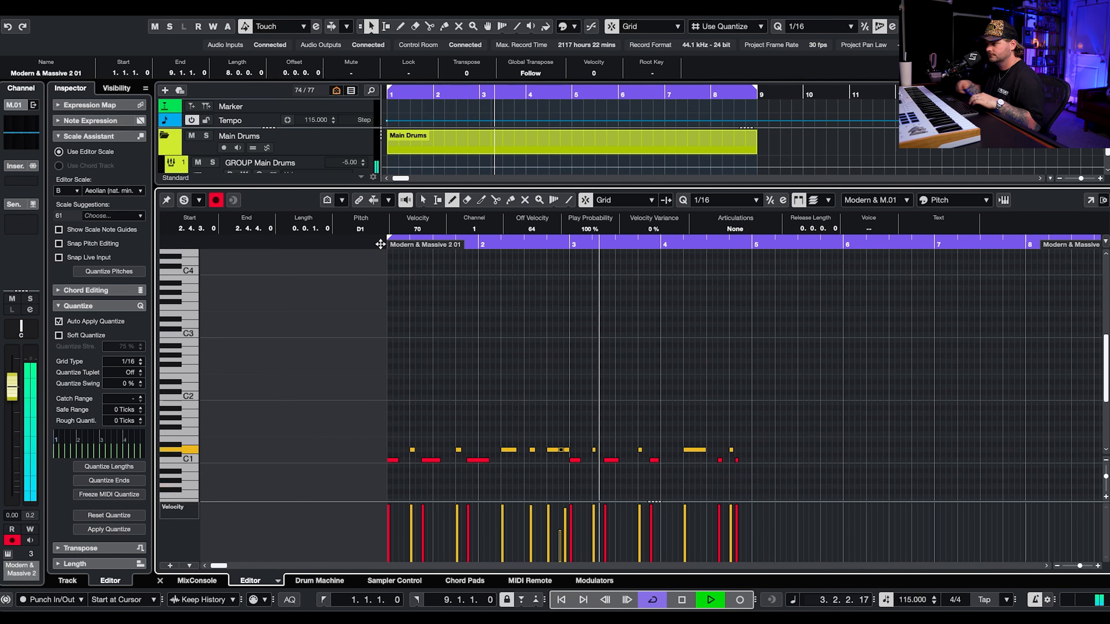
{"action": "key", "text": "h"}
{"action": "key", "text": "h"}
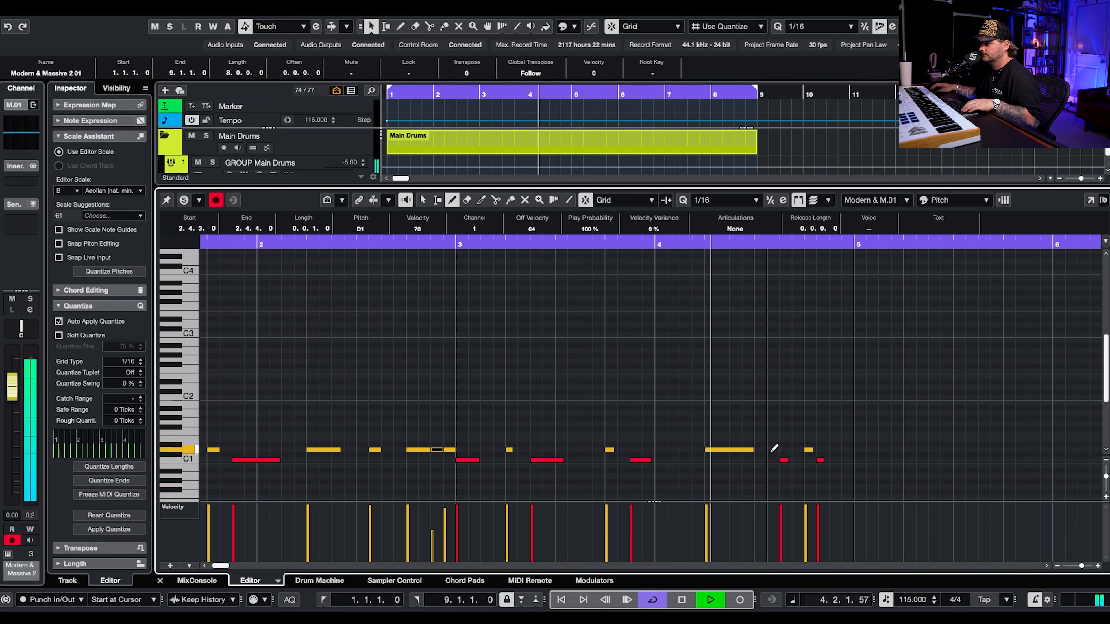
{"action": "key", "text": "space"}
- Draw a 1/16 D1 note at 4.3.2 and play it back from just before bar 4
{"action": "key", "text": "g"}
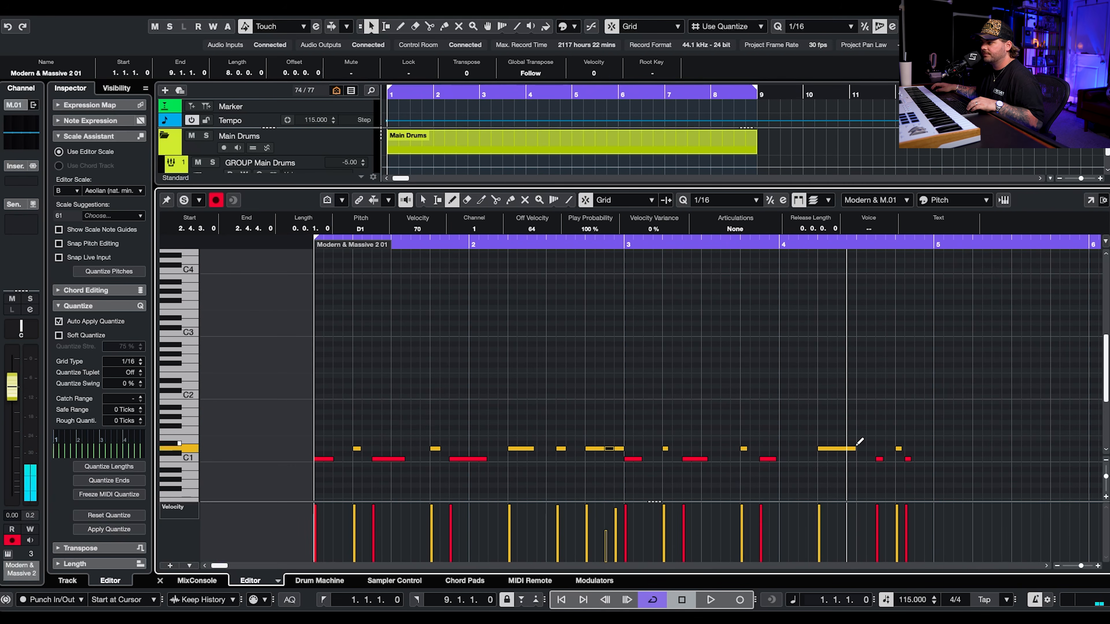
{"action": "left_click", "coordinate": [870, 449]}
{"action": "left_click", "coordinate": [773, 247]}
{"action": "key", "text": "space"}
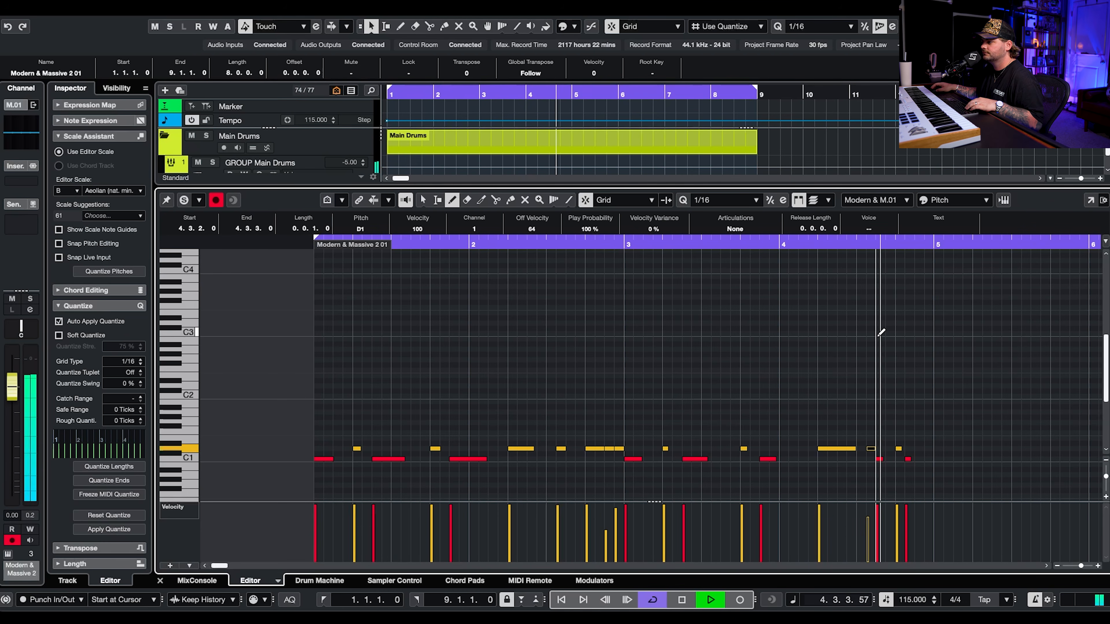
{"action": "key", "text": "space"}
- Raise the velocity of the D1 hit at 4.3.2 to about 124 and undo the extra D1 note near the end of bar 4
{"action": "key", "text": "h"}
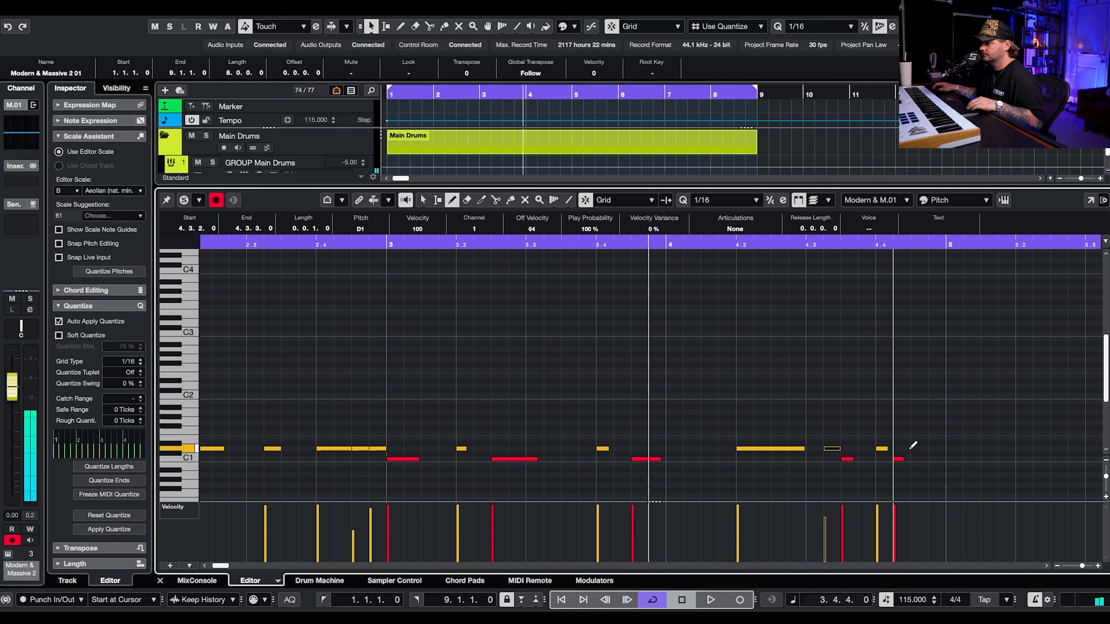
{"action": "scroll", "coordinate": [909, 451], "scroll_direction": "up", "scroll_amount": 1}
{"action": "left_click", "coordinate": [907, 450]}
{"action": "key", "text": "super+z"}
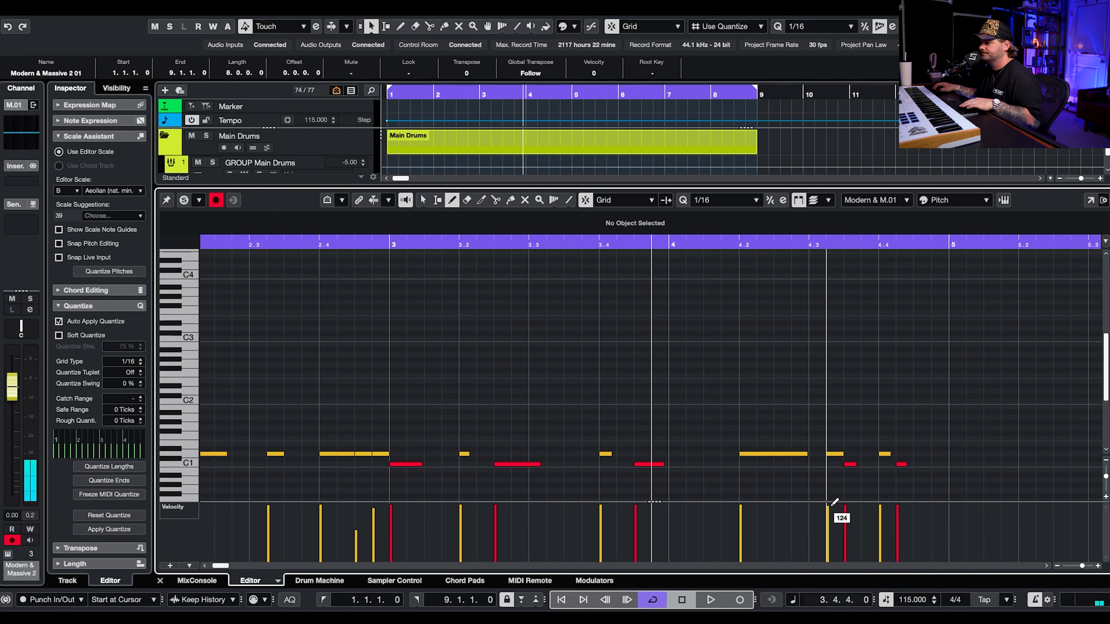
- Play back the first two bars from the start to find where another kick hit is needed
{"action": "key", "text": "g"}
{"action": "key", "text": "g"}
{"action": "key", "text": "g"}
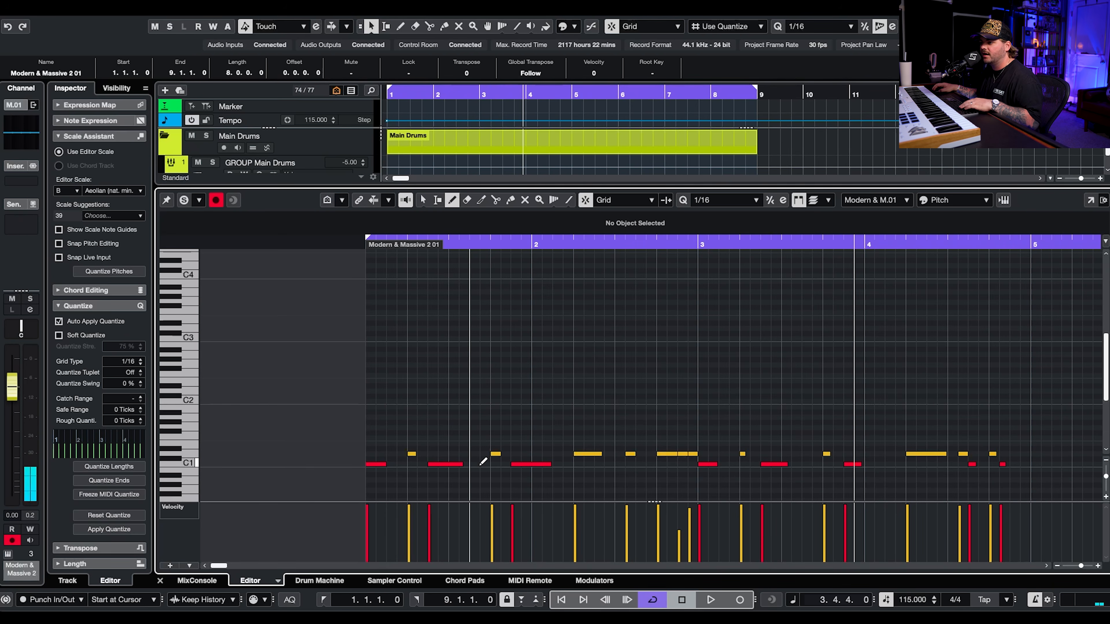
{"action": "left_click", "coordinate": [349, 245]}
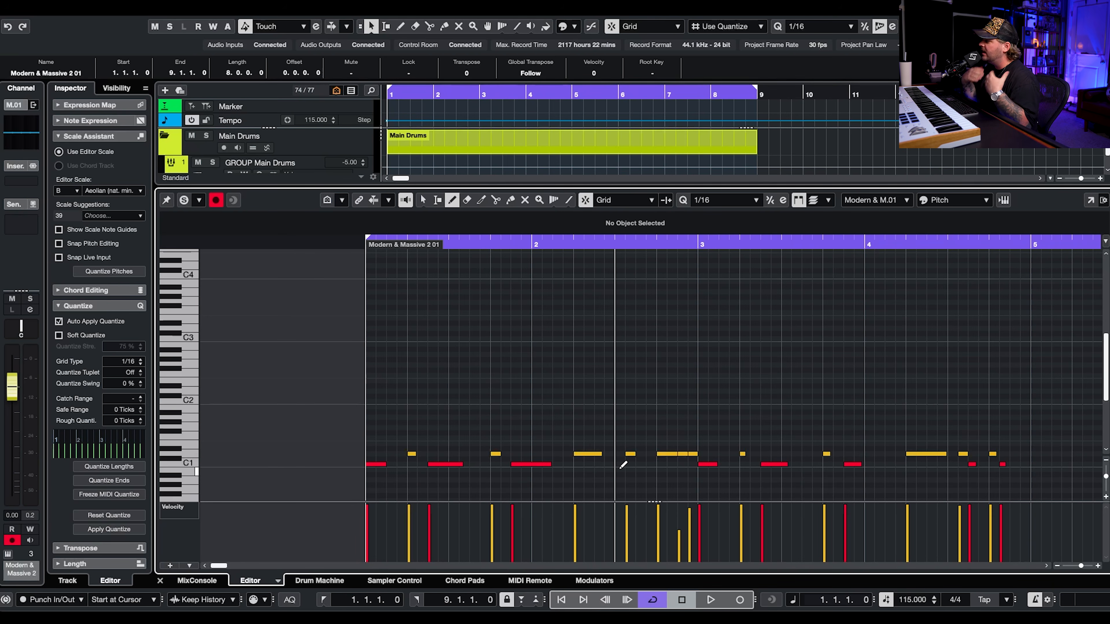
{"action": "scroll", "coordinate": [442, 315], "scroll_direction": "up", "scroll_amount": 2}
{"action": "scroll", "coordinate": [441, 314], "scroll_direction": "left", "scroll_amount": 1}
{"action": "scroll", "coordinate": [441, 313], "scroll_direction": "down", "scroll_amount": 2}
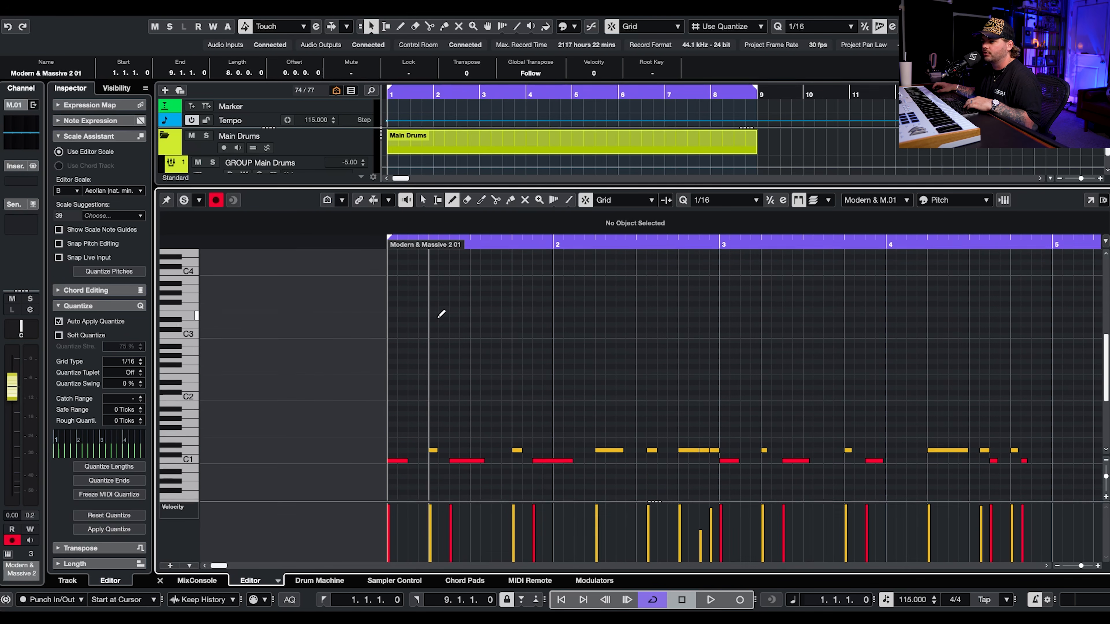
{"action": "key", "text": "space"}
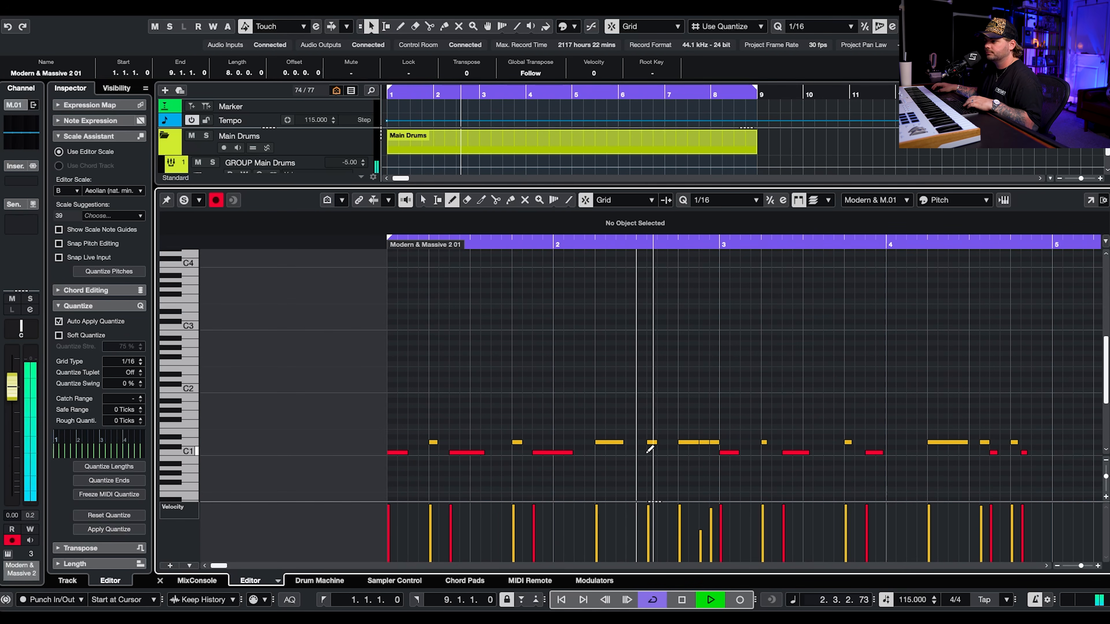
{"action": "key", "text": "space"}
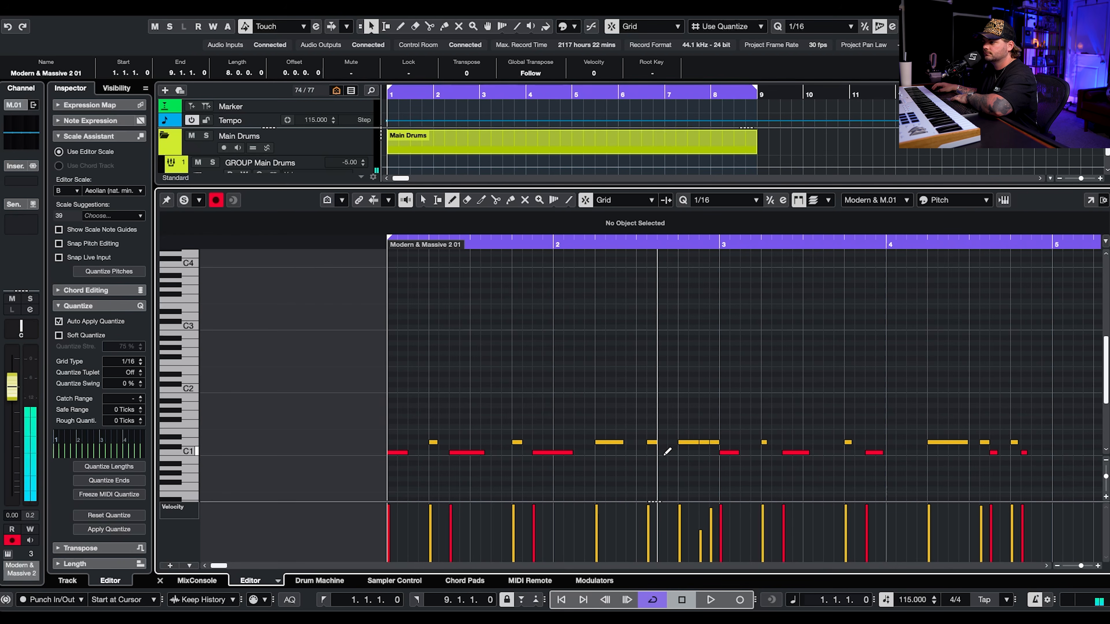
- Draw a 1/16 C1 note at 2.3.3 with velocity 123 and play back the change from bar 1
{"action": "left_click", "coordinate": [664, 452]}
{"action": "key", "text": "space"}
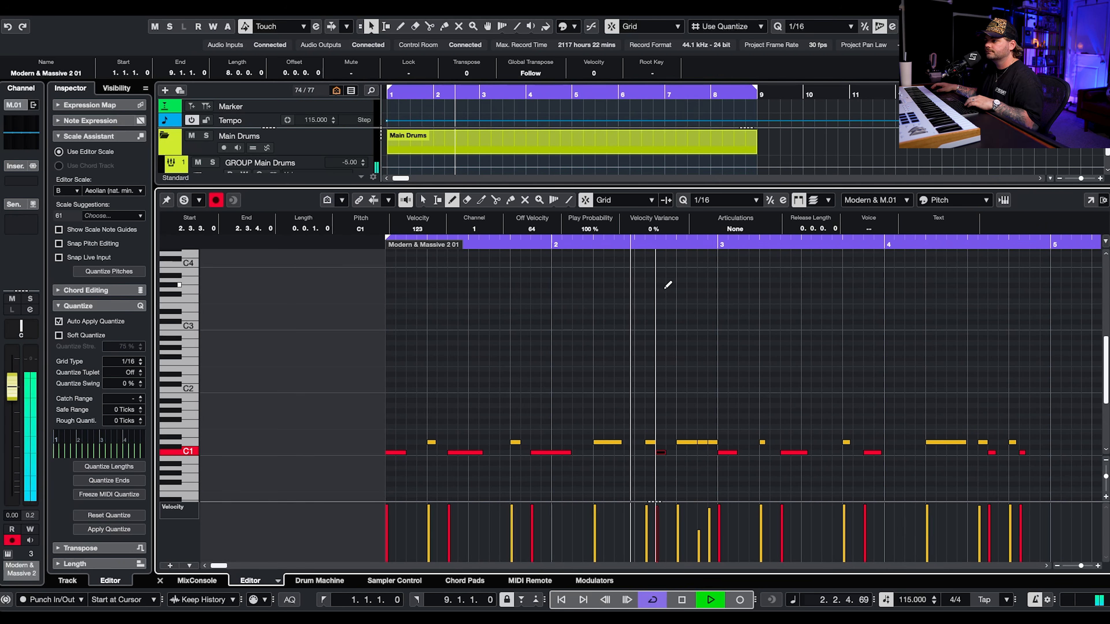
{"action": "key", "text": "space"}
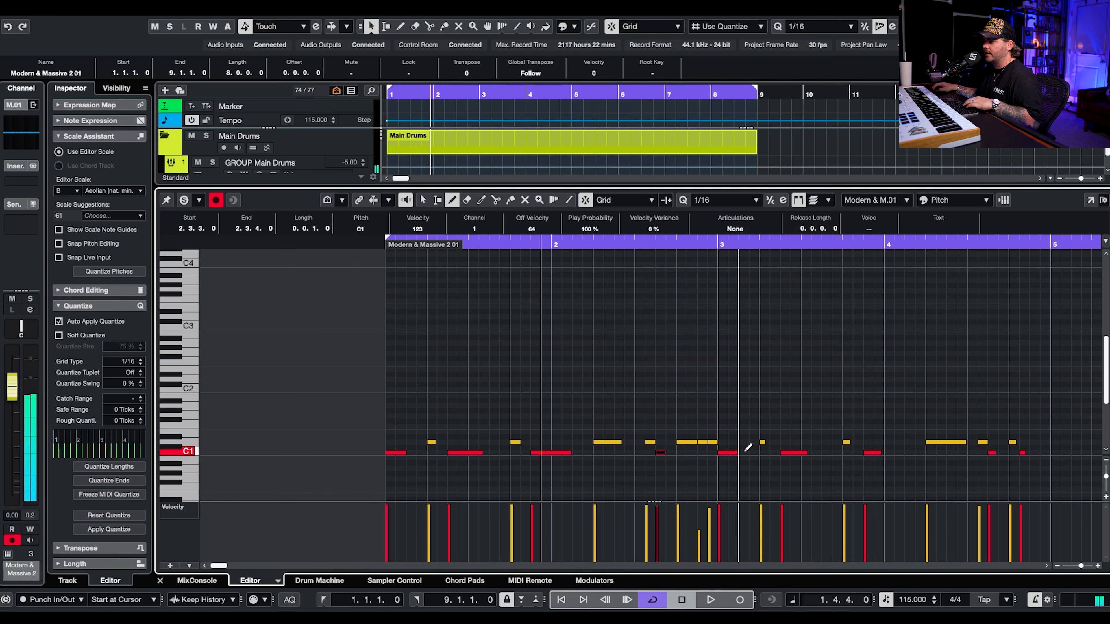
- Play on into bar 3 and draw a 1/16 C1 note at 3.3.3
{"action": "key", "text": "space"}
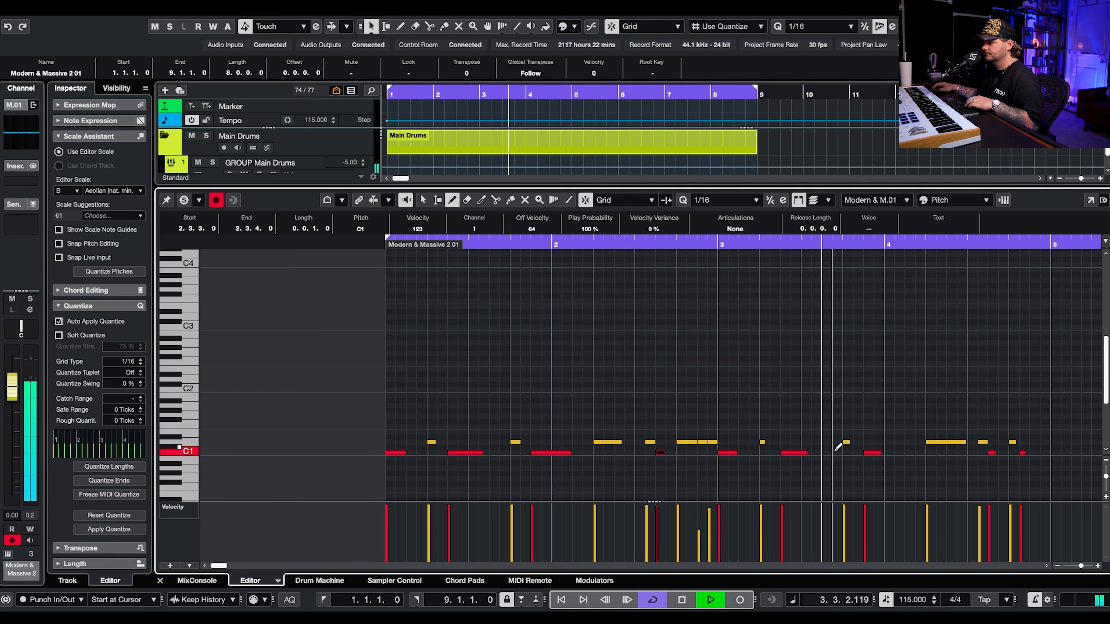
{"action": "key", "text": "space"}
{"action": "left_click", "coordinate": [826, 447]}
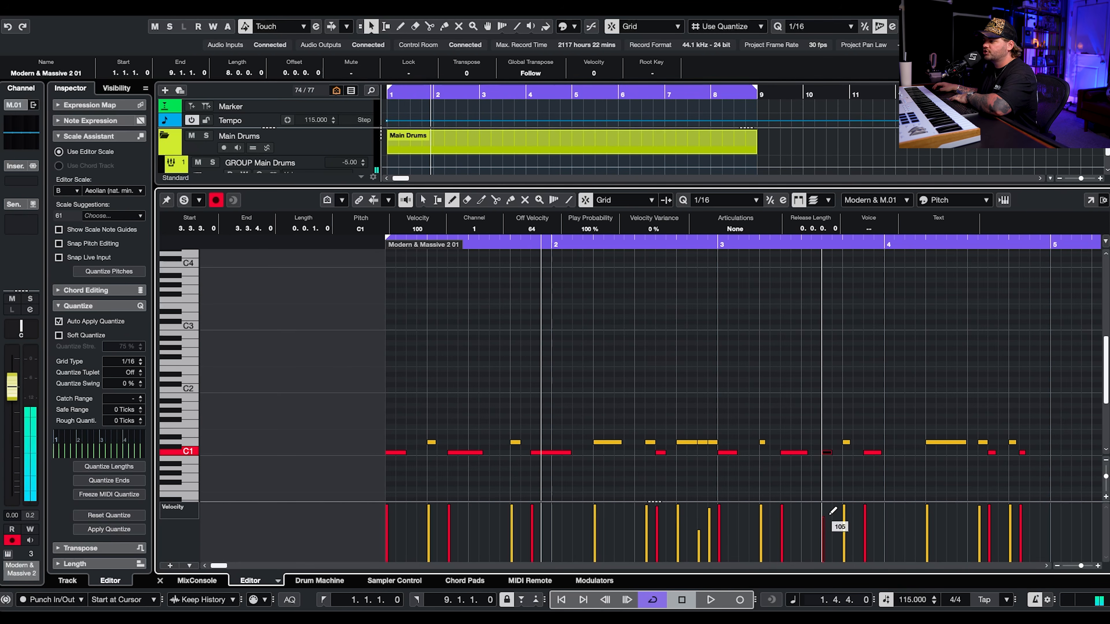
- Raise the velocity of the C1 note at 3.3.3 to 127 and play back from bar 1 through bar 3
{"action": "left_click_drag", "start_coordinate": [833, 506], "coordinate": [834, 501]}
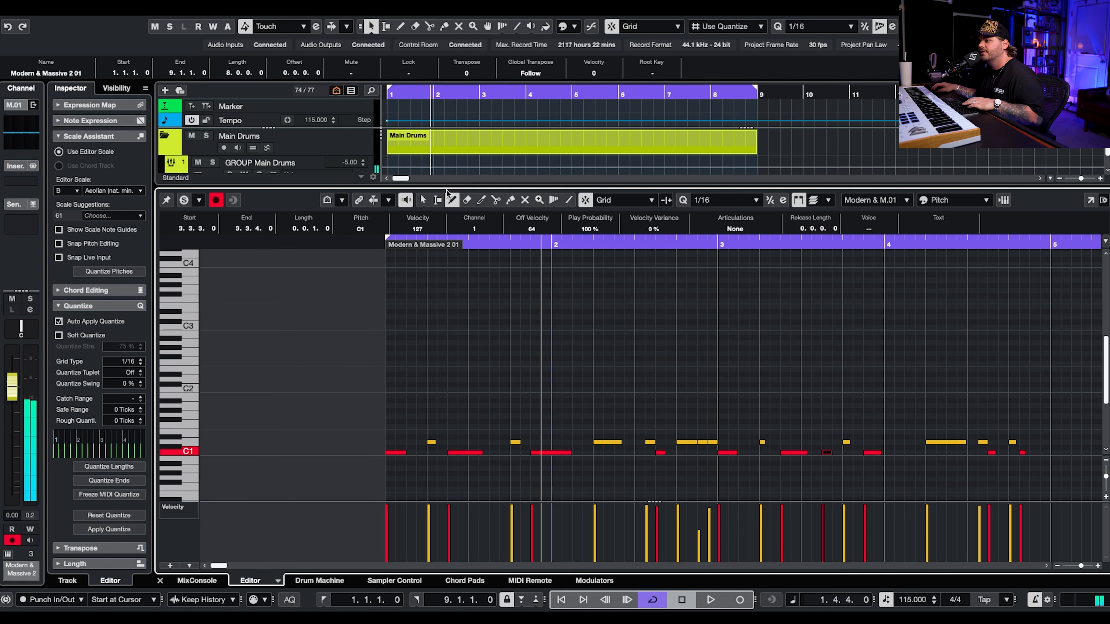
{"action": "key", "text": "Home"}
{"action": "key", "text": "space"}
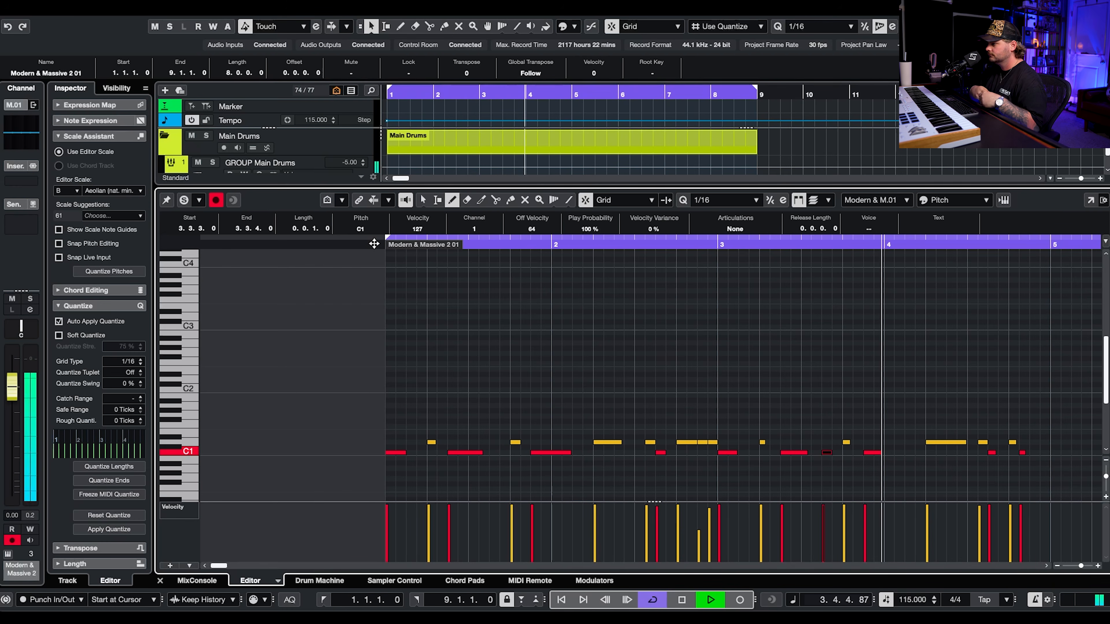
{"action": "key", "text": "space"}
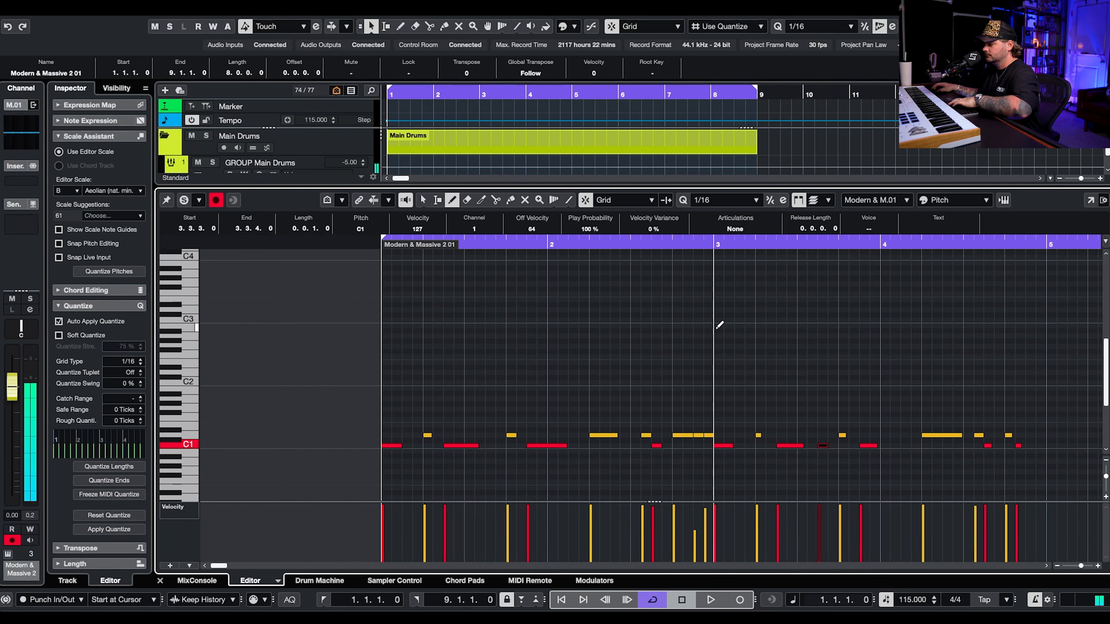
- Draw 1/16 C1 notes at 4.2.3 and 4.3.1, raise their velocities to about 127, and play back into bar 4
{"action": "left_click", "coordinate": [948, 449]}
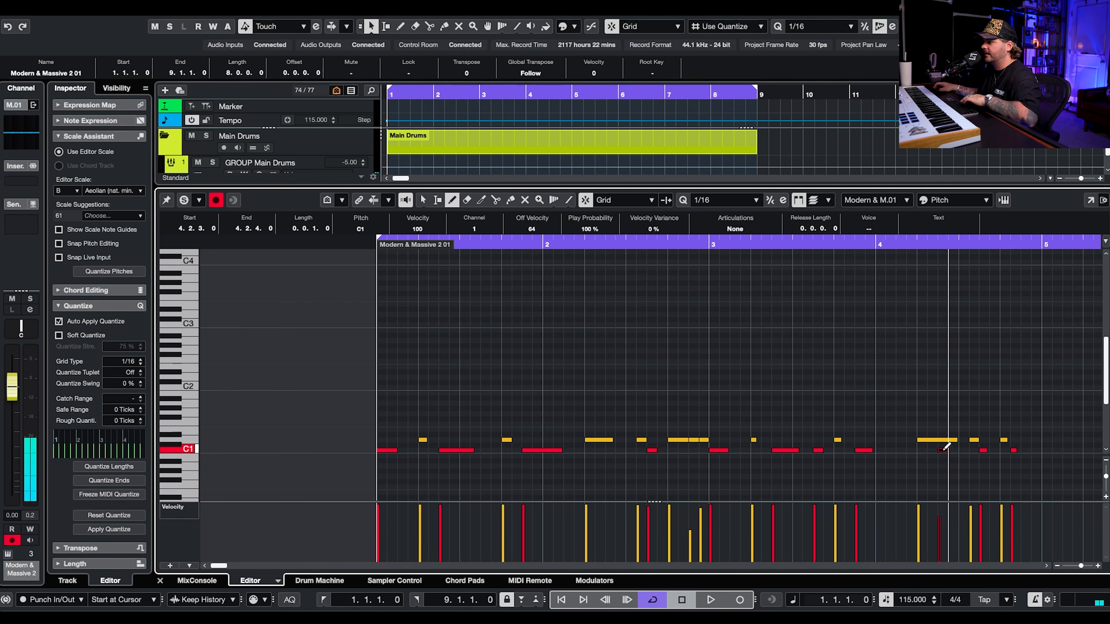
{"action": "key", "text": "space"}
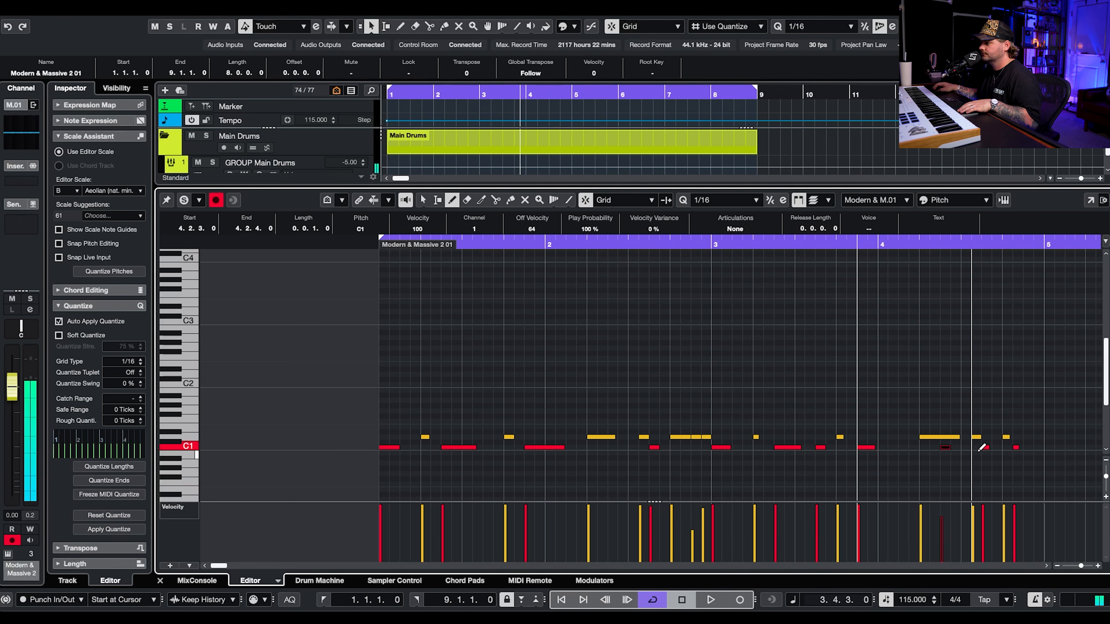
{"action": "left_click", "coordinate": [963, 447]}
{"action": "left_click_drag", "start_coordinate": [950, 506], "coordinate": [966, 503]}
{"action": "key", "text": "space"}
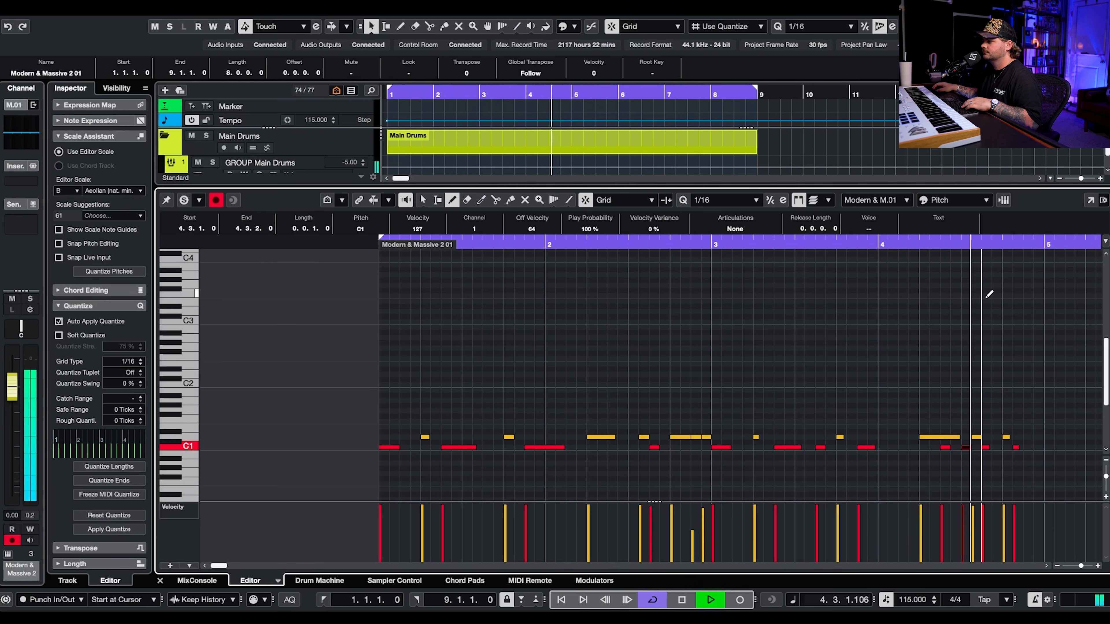
{"action": "key", "text": "space"}
- Draw a 1/16 C1 note at 4.3.4 with velocity 127 and lower the C1 note at 4.3.3 to about 109
{"action": "key", "text": "space"}
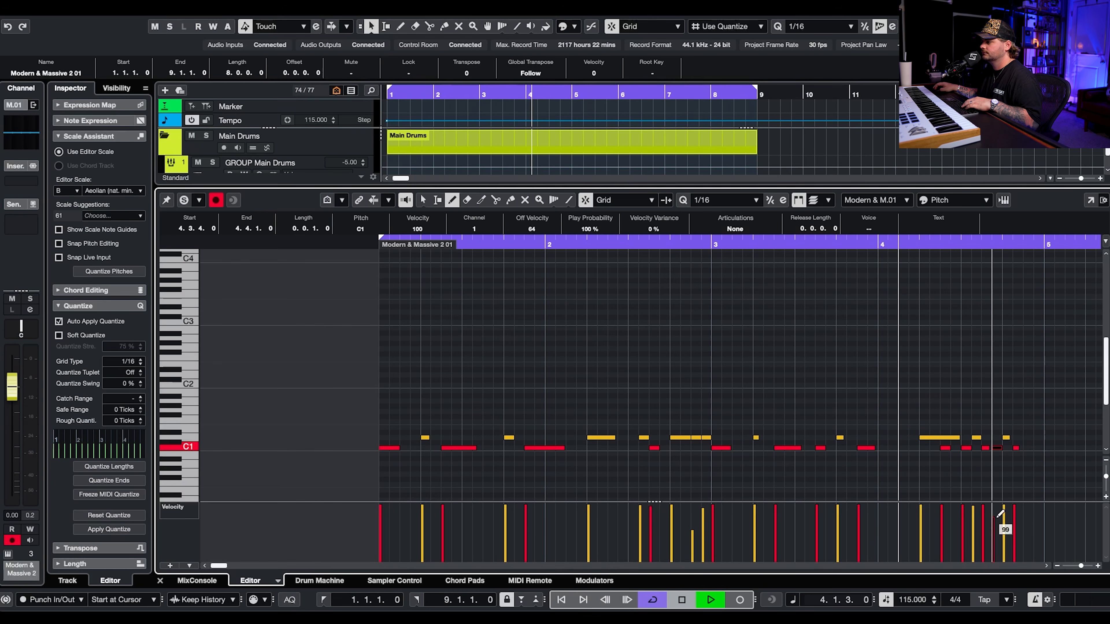
{"action": "key", "text": "space"}
{"action": "left_click_drag", "start_coordinate": [994, 509], "coordinate": [993, 502]}
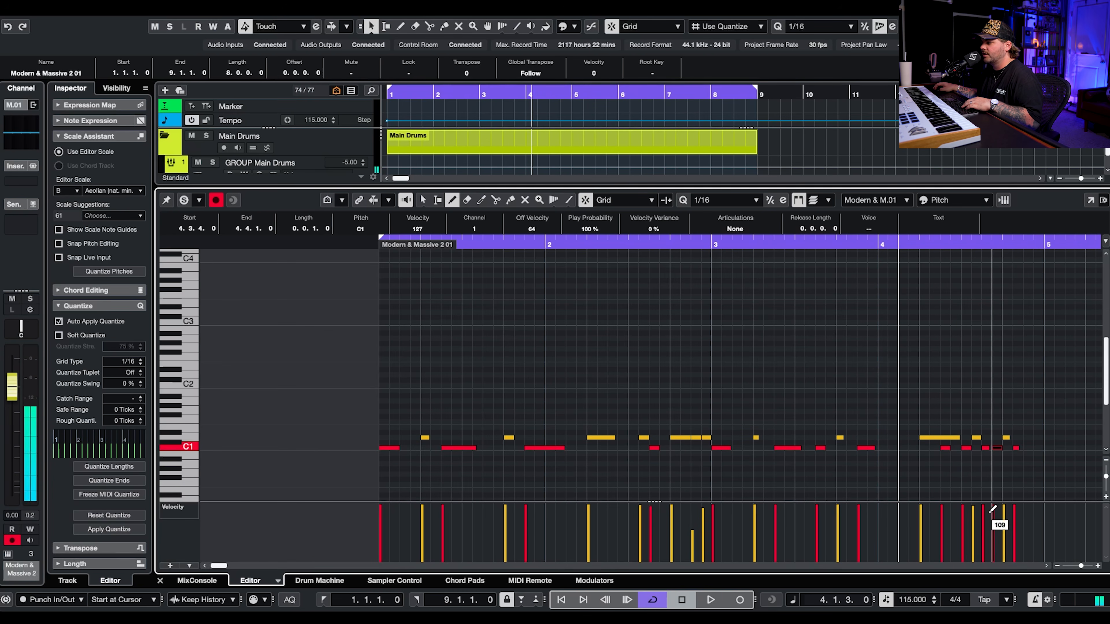
{"action": "left_click", "coordinate": [990, 511]}
{"action": "key", "text": "space"}
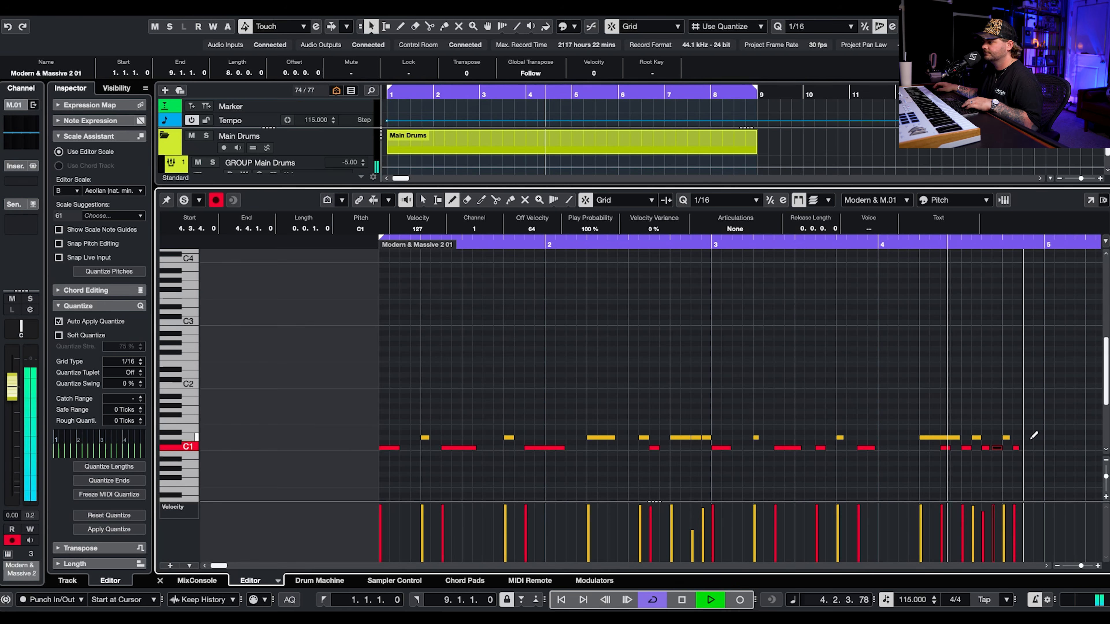
{"action": "key", "text": "space"}
- Return to bar 1 and draw 1/16 D1 ghost notes at 1.1.3 and 1.1.4, with the second at velocity 21
{"action": "scroll", "coordinate": [1001, 489], "scroll_direction": "up", "scroll_amount": 5}
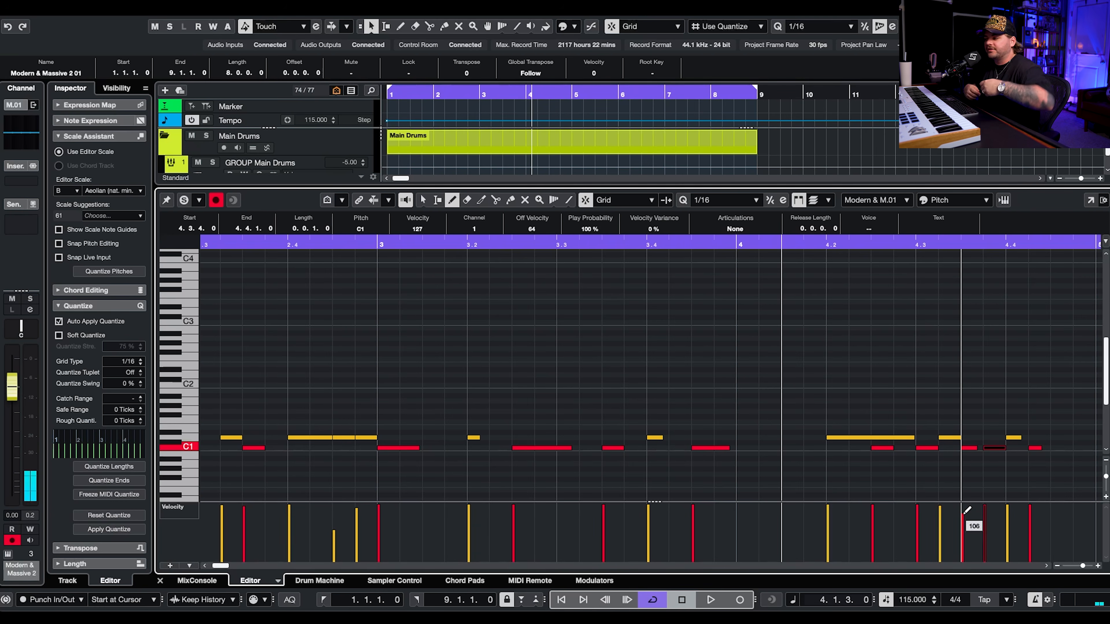
{"action": "scroll", "coordinate": [773, 389], "scroll_direction": "down", "scroll_amount": 6}
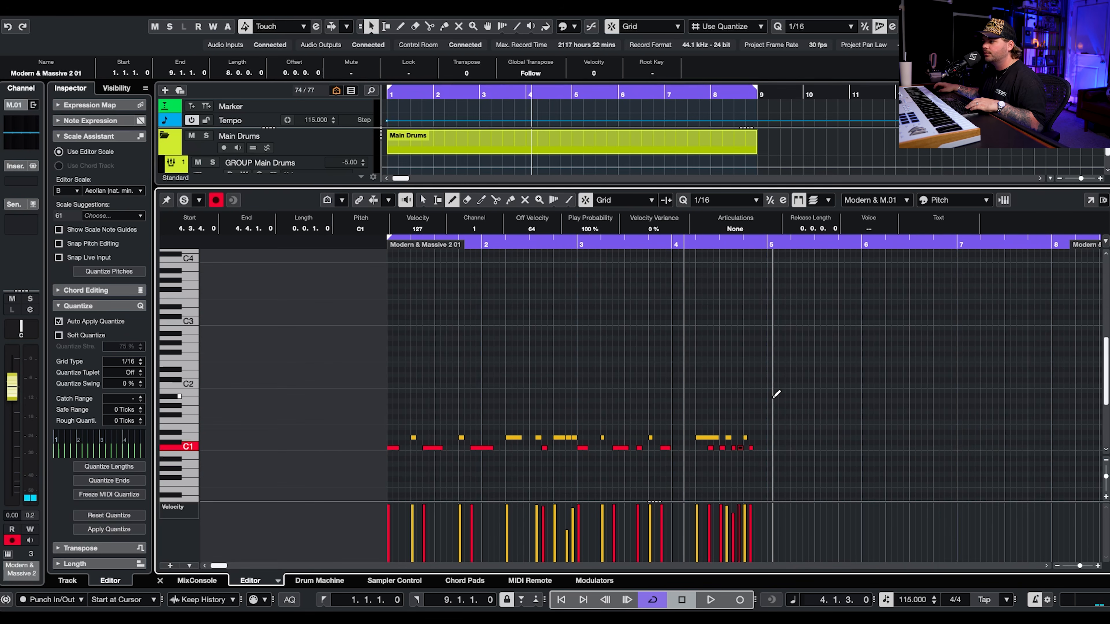
{"action": "left_click", "coordinate": [379, 241]}
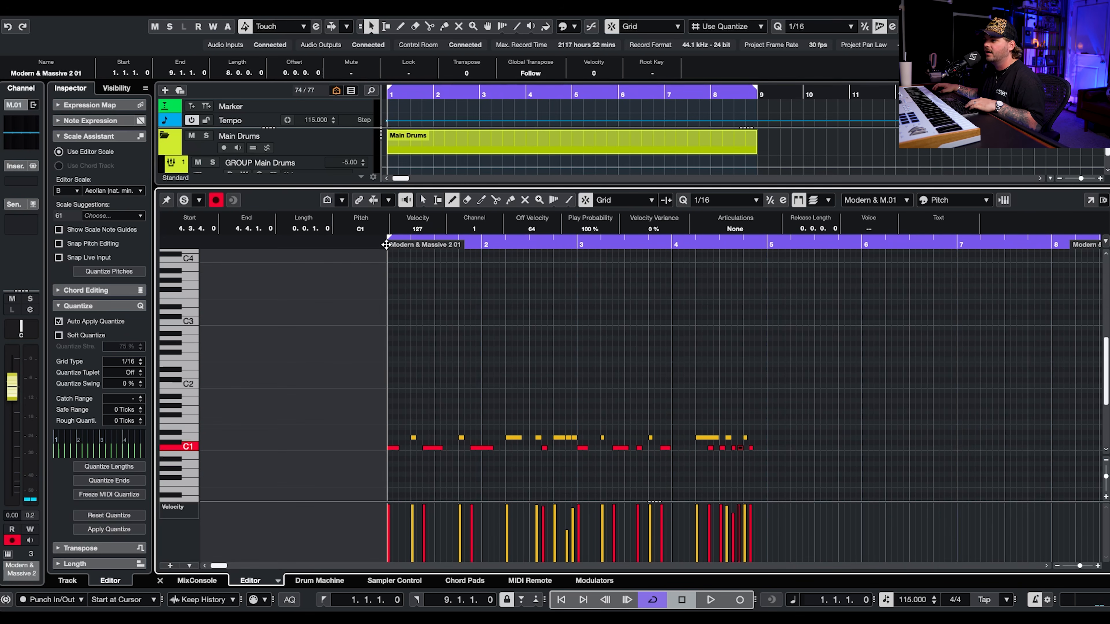
{"action": "scroll", "coordinate": [454, 420], "scroll_direction": "up", "scroll_amount": 4}
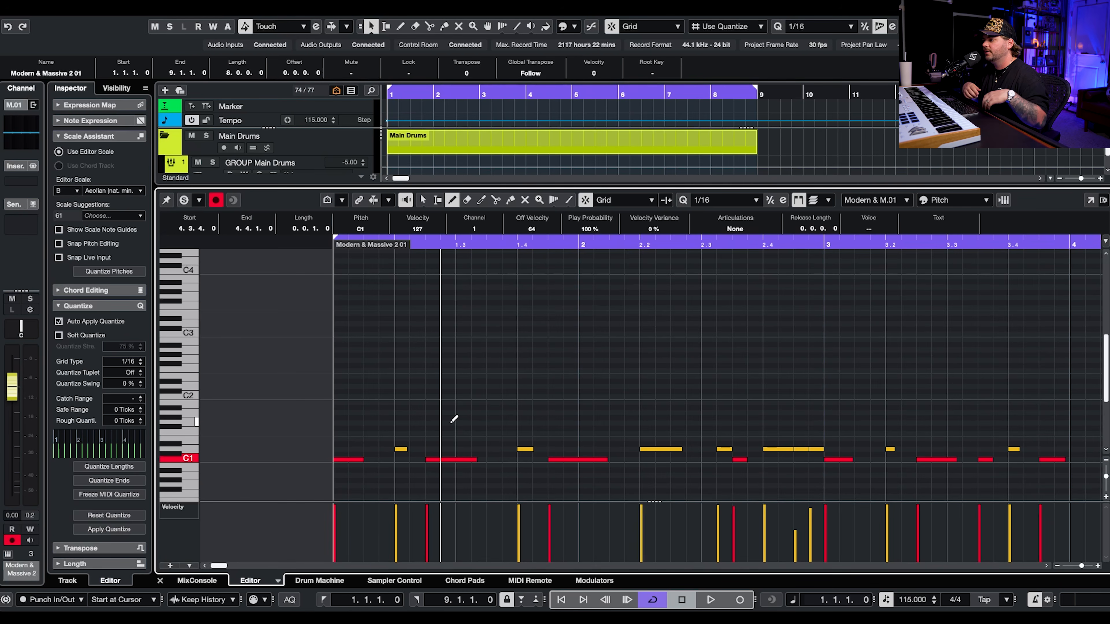
{"action": "key", "text": "space"}
{"action": "key", "text": "space"}
{"action": "left_click", "coordinate": [371, 449]}
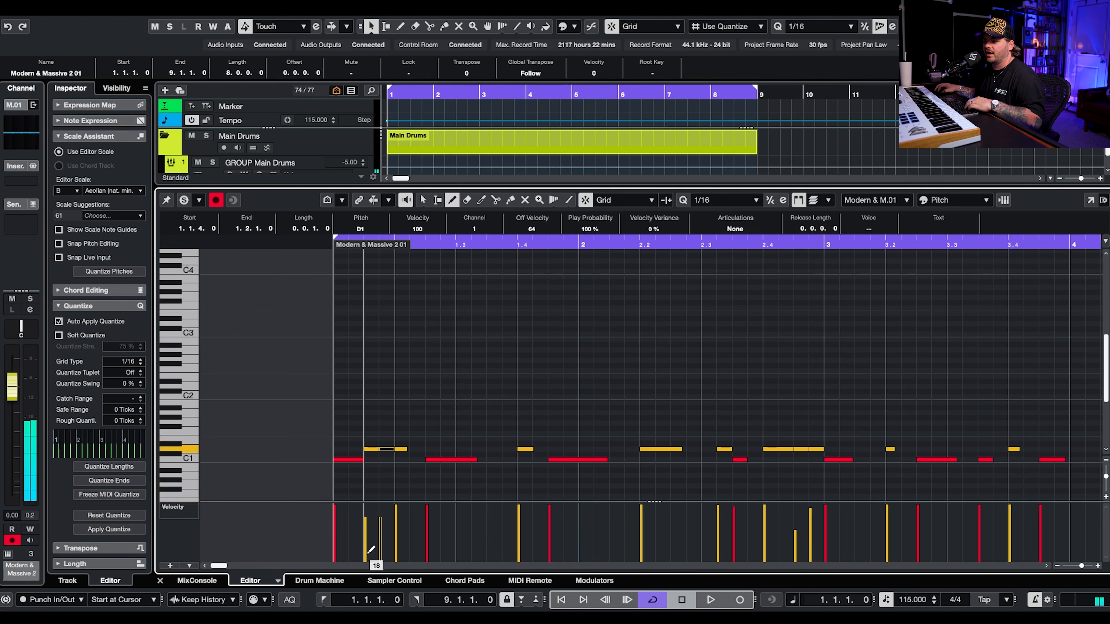
{"action": "left_click_drag", "start_coordinate": [369, 550], "coordinate": [384, 556]}
- Play back the opening ghost notes with the editor soloed and lower the velocity of the one at 1.1.3 to about 12
{"action": "key", "text": "space"}
{"action": "key", "text": "space"}
{"action": "key", "text": "space"}
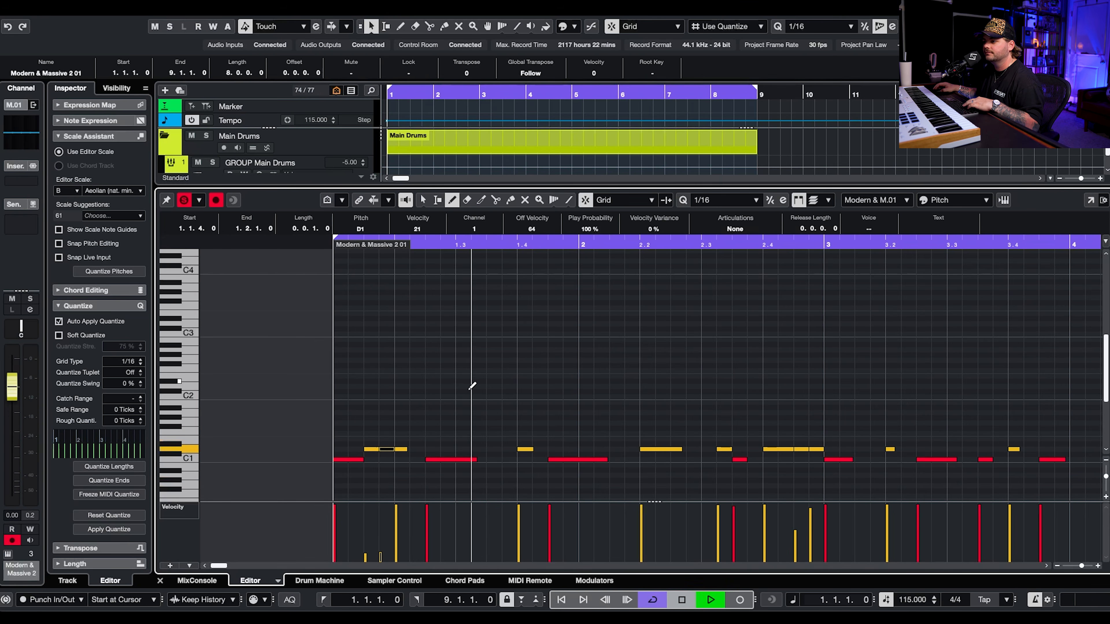
{"action": "key", "text": "space"}
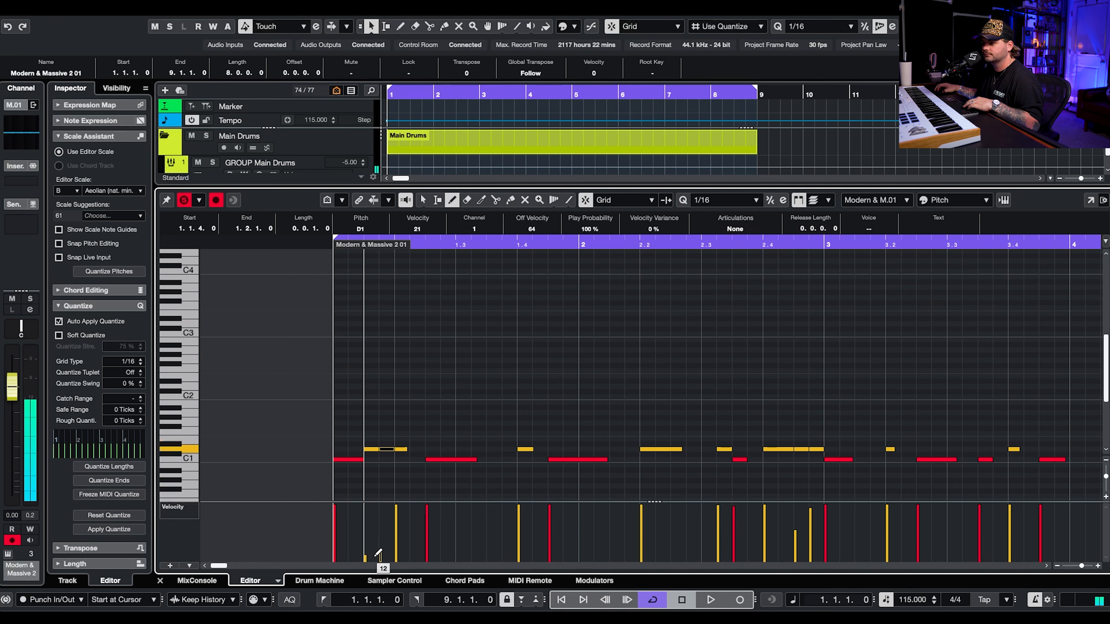
{"action": "key", "text": "space"}
{"action": "scroll", "coordinate": [501, 414], "scroll_direction": "up", "scroll_amount": 3}
{"action": "key", "text": "space"}
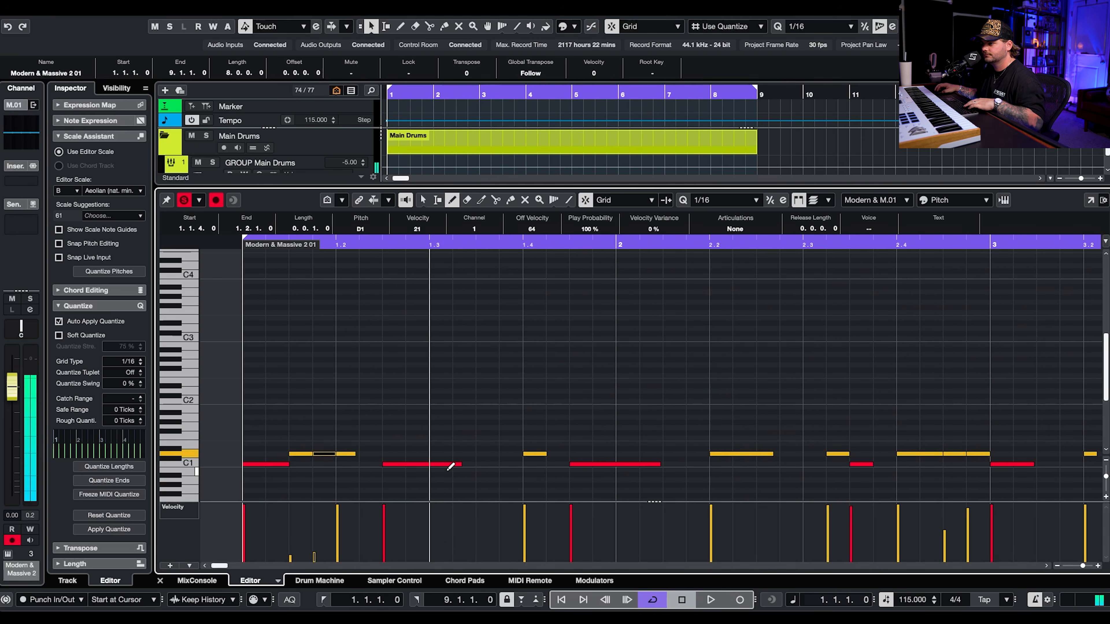
- Draw 1/16 D1 ghost notes at 1.2.4 with velocity 9 and at 1.3.1 with velocity 12, and play them back
{"action": "left_click", "coordinate": [409, 559]}
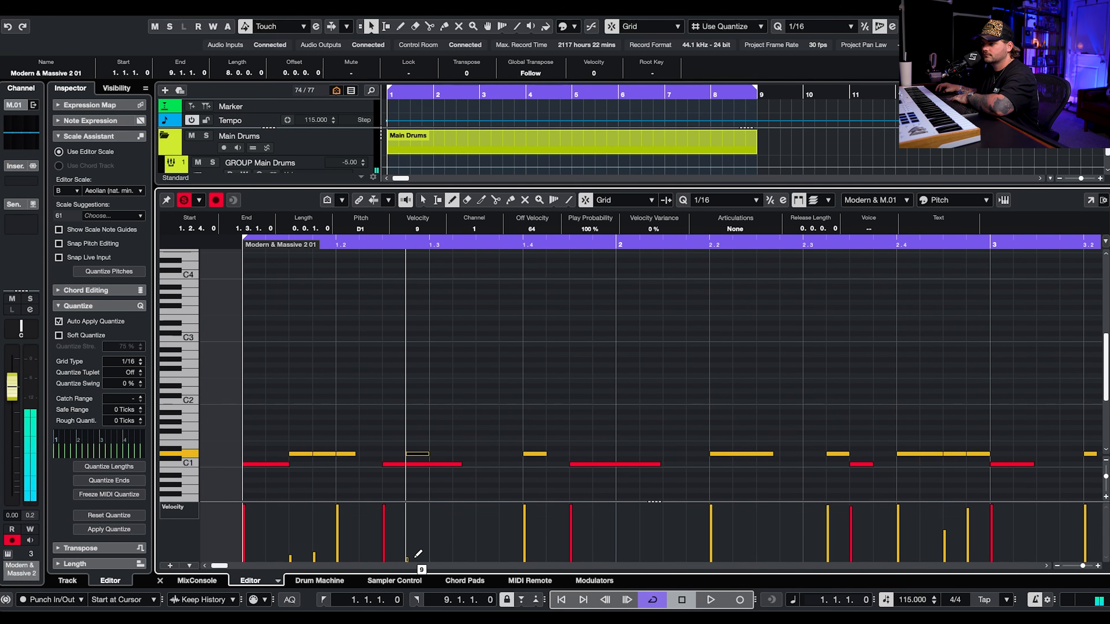
{"action": "scroll", "coordinate": [483, 471], "scroll_direction": "down", "scroll_amount": 1}
{"action": "key", "text": "Down"}
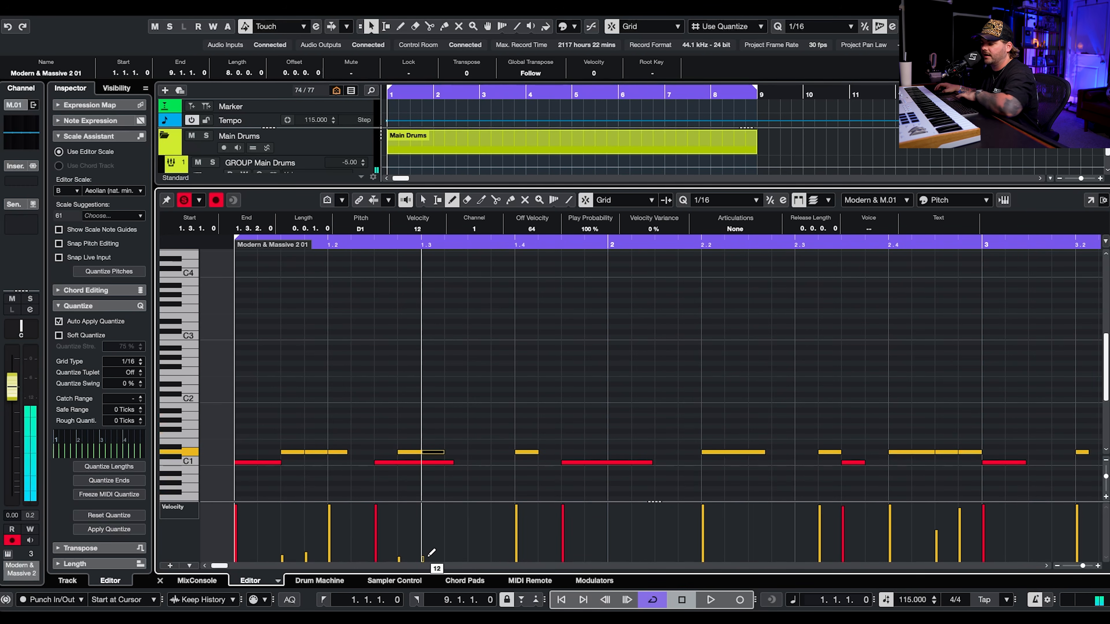
{"action": "key", "text": "space"}
{"action": "key", "text": "g"}
{"action": "key", "text": "space"}
- Draw 1/16 D1 ghost notes at 1.3.2, 1.3.3 and 1.3.4 and give them low, varied velocities, with the last at 5
{"action": "scroll", "coordinate": [467, 448], "scroll_direction": "up", "scroll_amount": 2}
{"action": "left_click", "coordinate": [457, 452]}
{"action": "left_click", "coordinate": [487, 452]}
{"action": "left_click", "coordinate": [527, 453]}
{"action": "left_click", "coordinate": [449, 558]}
{"action": "left_click", "coordinate": [478, 549]}
{"action": "left_click", "coordinate": [510, 556]}
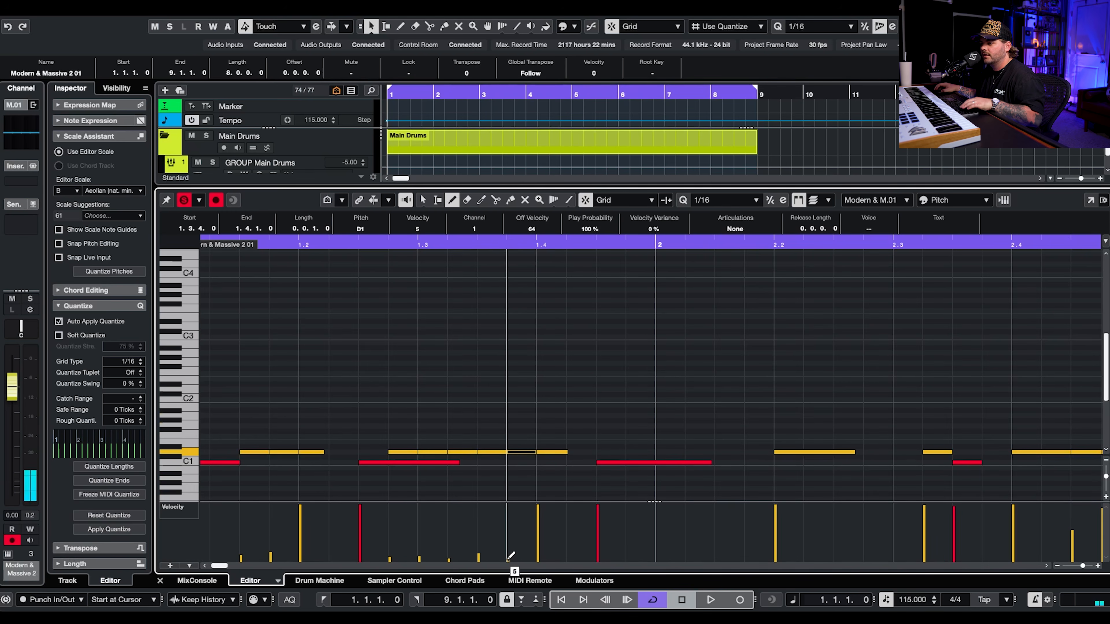
- Turn snap off and split the D1 ghost note at 1.3.4 near its midpoint, at 1.3.4.57
{"action": "scroll", "coordinate": [524, 465], "scroll_direction": "up", "scroll_amount": 2}
{"action": "key", "text": "3"}
{"action": "key", "text": "j"}
{"action": "scroll", "coordinate": [517, 462], "scroll_direction": "up", "scroll_amount": 1}
{"action": "scroll", "coordinate": [514, 461], "scroll_direction": "up", "scroll_amount": 3}
{"action": "left_click", "coordinate": [532, 453]}
{"action": "key", "text": "1"}
{"action": "scroll", "coordinate": [542, 484], "scroll_direction": "down", "scroll_amount": 2}
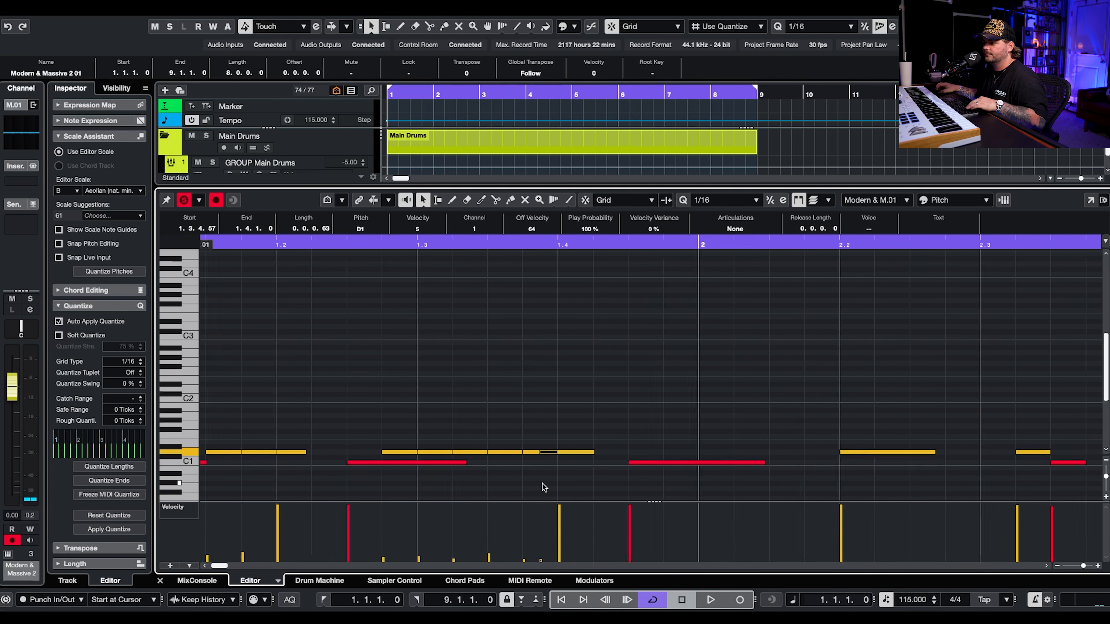
- Set the velocity of the split D1 hit at 1.3.4.57 to 20 and play back bar 1
{"action": "scroll", "coordinate": [542, 484], "scroll_direction": "down", "scroll_amount": 3}
{"action": "left_click", "coordinate": [542, 554]}
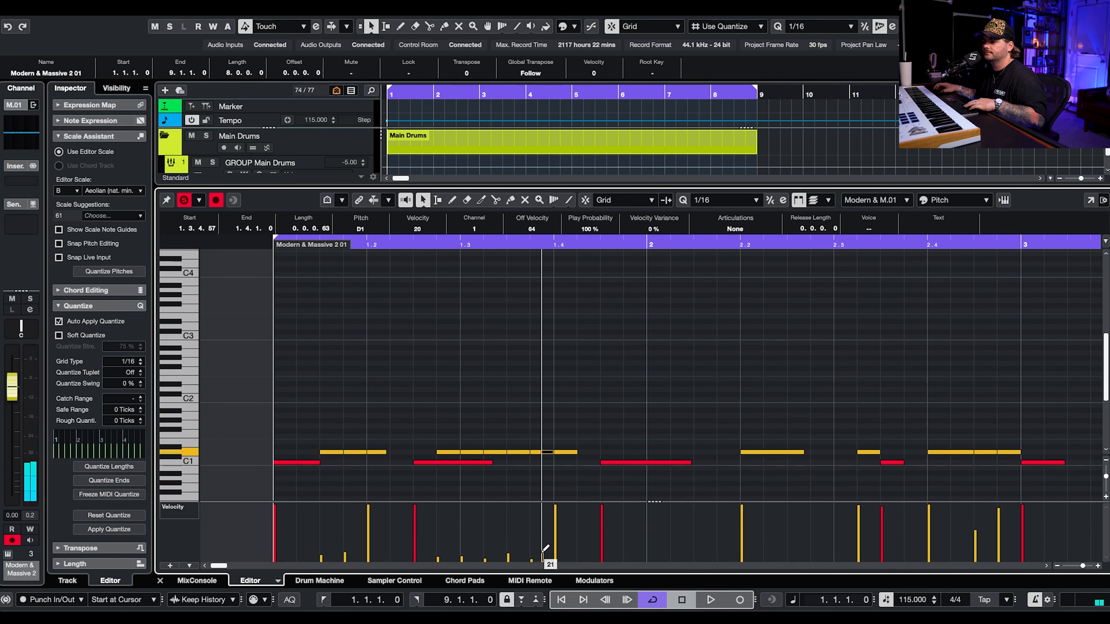
{"action": "key", "text": "space"}
{"action": "scroll", "coordinate": [591, 372], "scroll_direction": "down", "scroll_amount": 2}
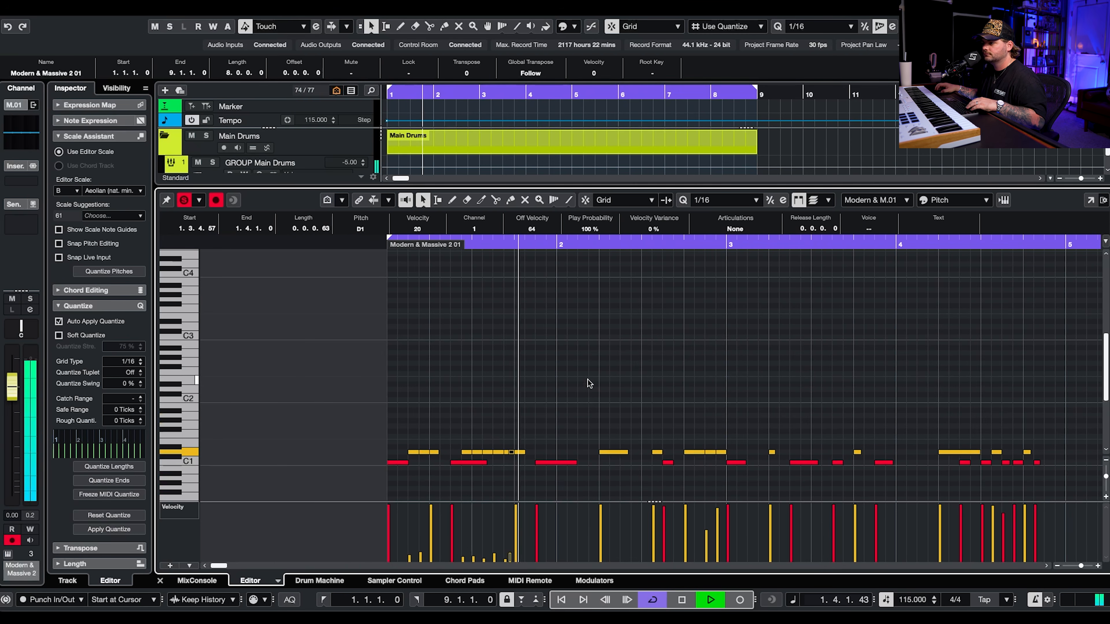
{"action": "key", "text": "space"}
- Split the D1 ghost note at 1.3.2 near its midpoint and play back bar 1
{"action": "scroll", "coordinate": [567, 445], "scroll_direction": "up", "scroll_amount": 4}
{"action": "left_click", "coordinate": [568, 445]}
{"action": "key", "text": "3"}
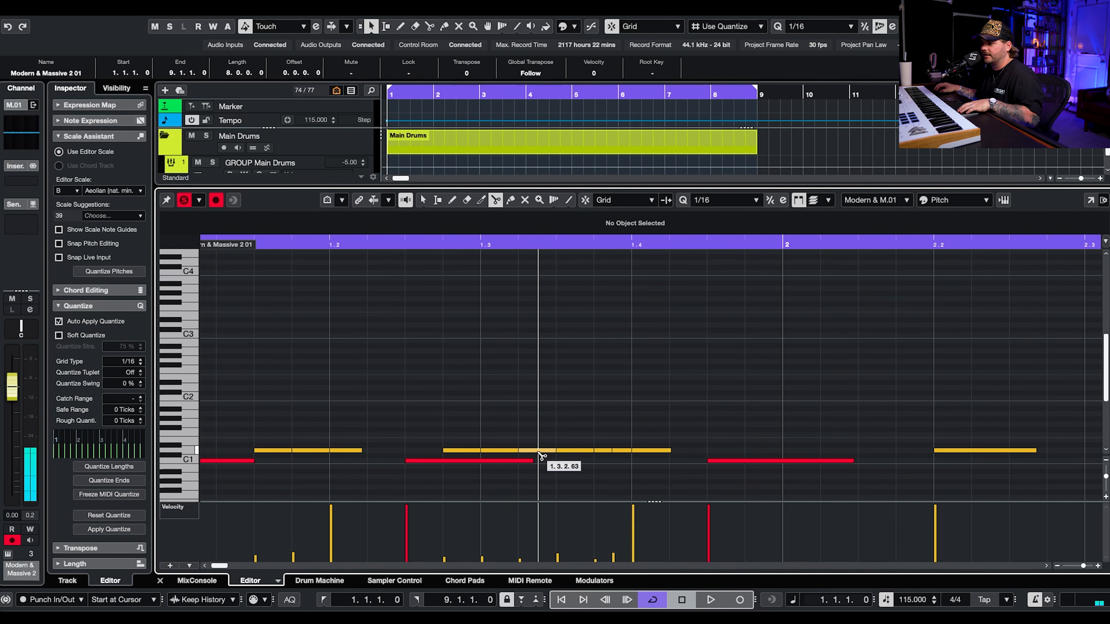
{"action": "key", "text": "space"}
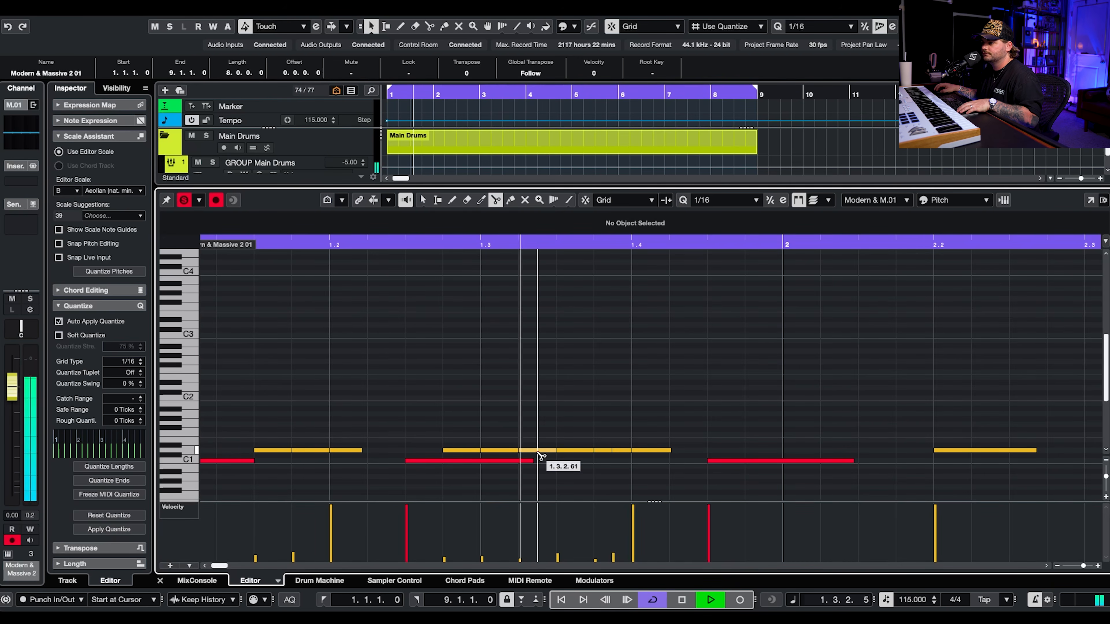
{"action": "key", "text": "space"}
{"action": "left_click", "coordinate": [540, 455]}
{"action": "key", "text": "1"}
{"action": "key", "text": "space"}
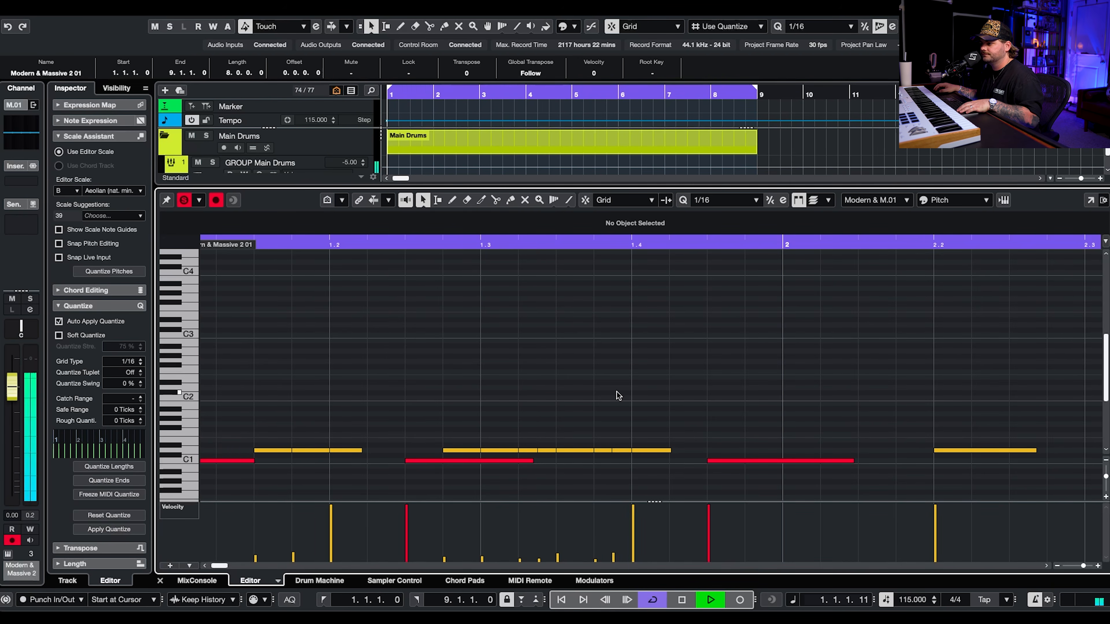
{"action": "key", "text": "space"}
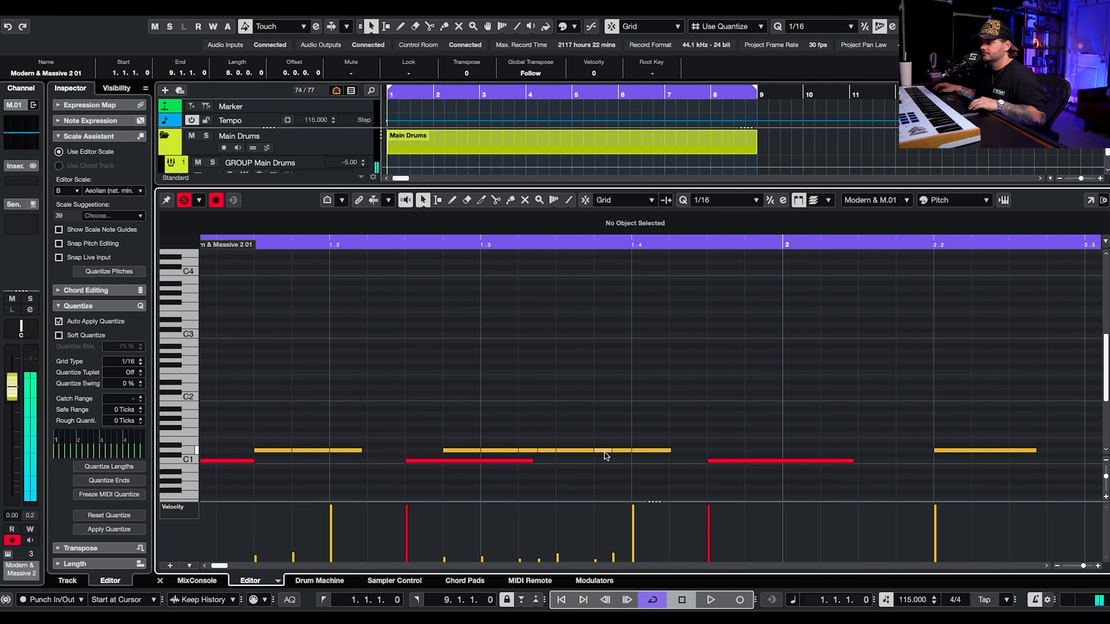
- Try bar 1 without the D1 hit at 1.3.4.57, and undo both that removal and the split of the 1.3.2 note
{"action": "left_click", "coordinate": [633, 450]}
{"action": "key", "text": "space"}
{"action": "scroll", "coordinate": [617, 397], "scroll_direction": "down", "scroll_amount": 3}
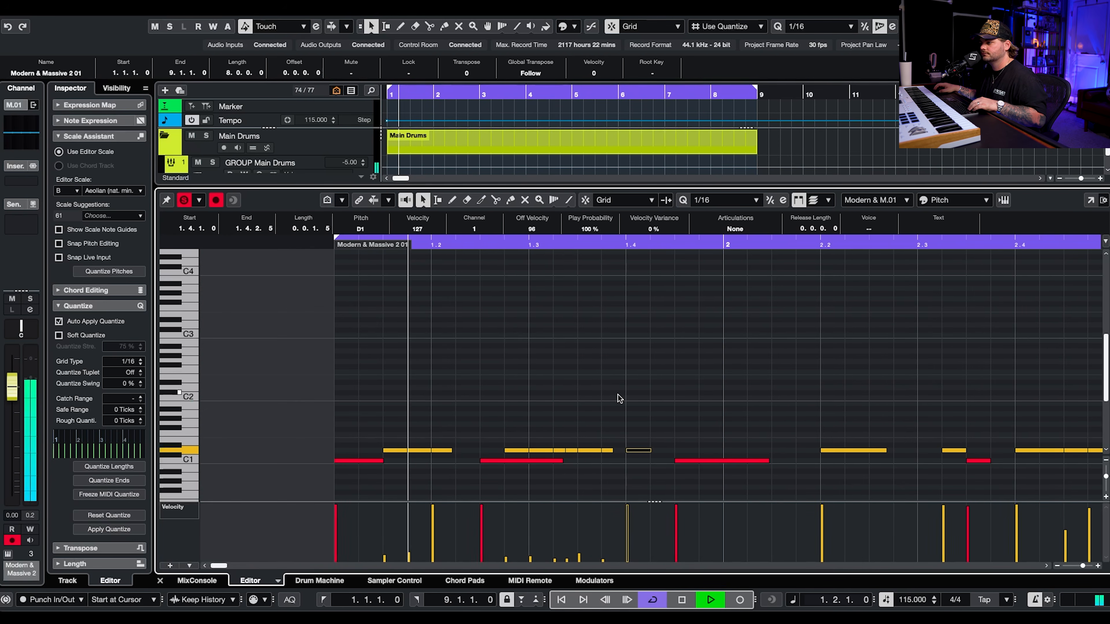
{"action": "key", "text": "space"}
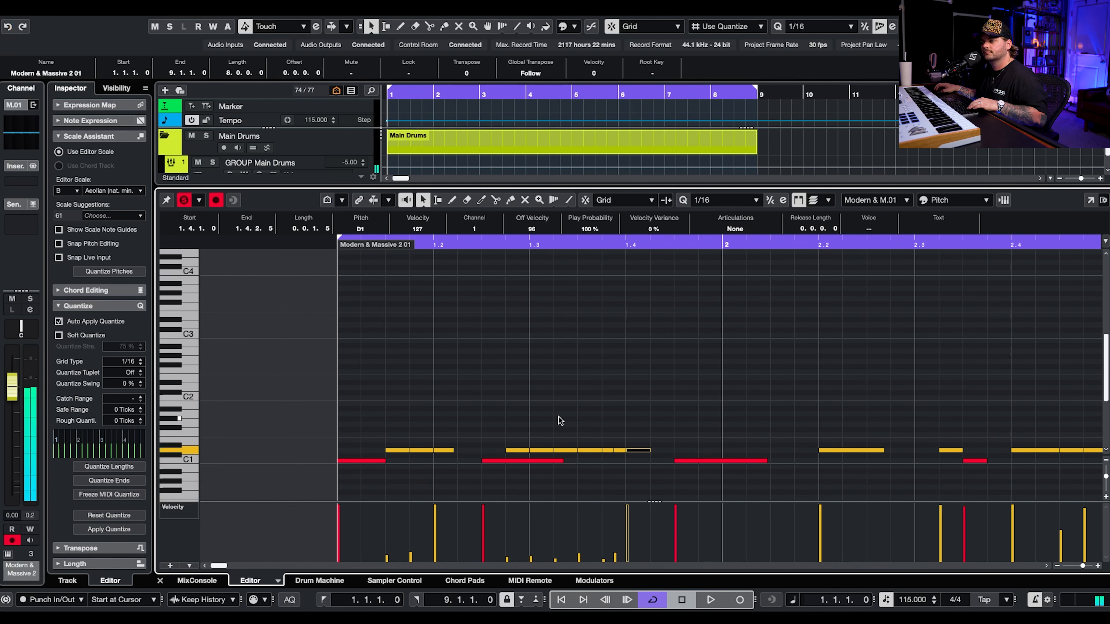
- Delete the D1 hit at 1.3.4.57, split the D1 ghost note at 1.2.4 near its midpoint, and play back bar 1
{"action": "left_click", "coordinate": [616, 450]}
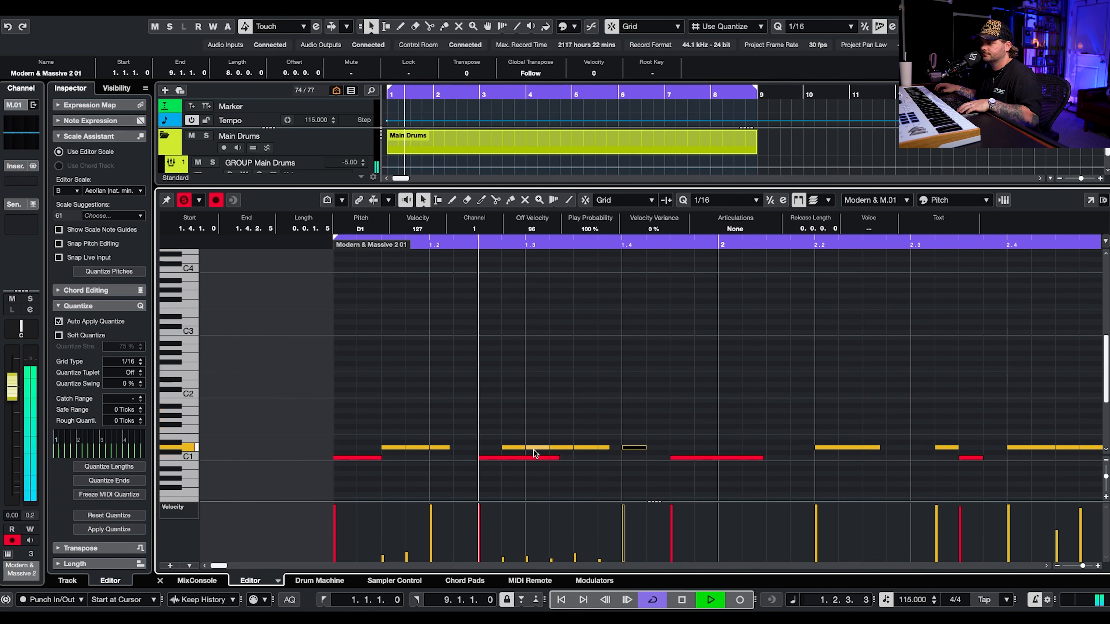
{"action": "key", "text": "space"}
{"action": "key", "text": "3"}
{"action": "left_click", "coordinate": [521, 449]}
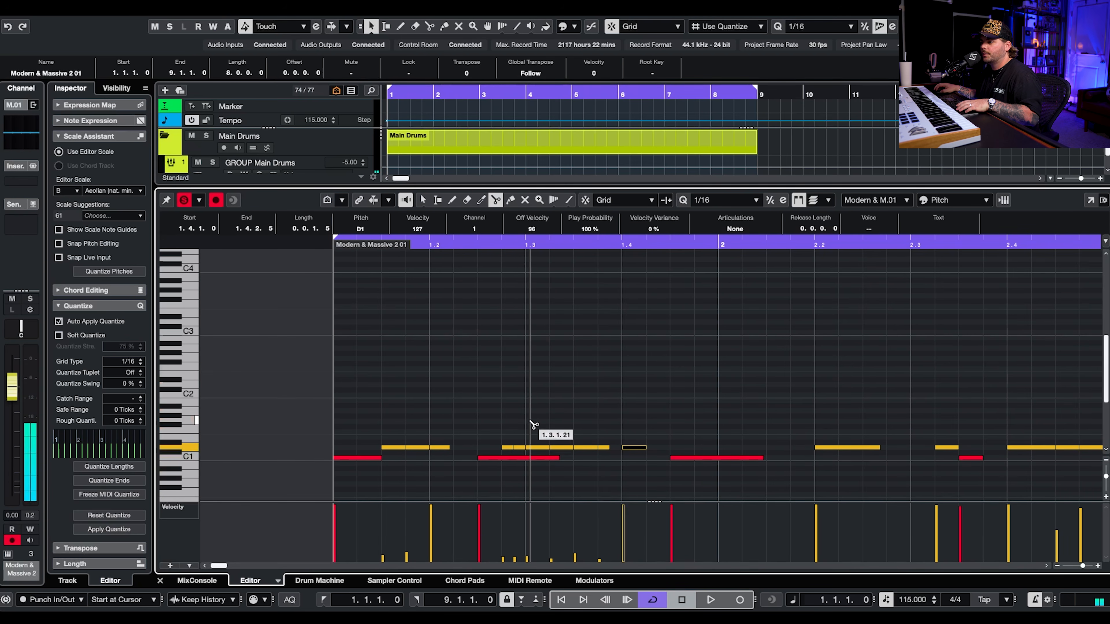
{"action": "key", "text": "space"}
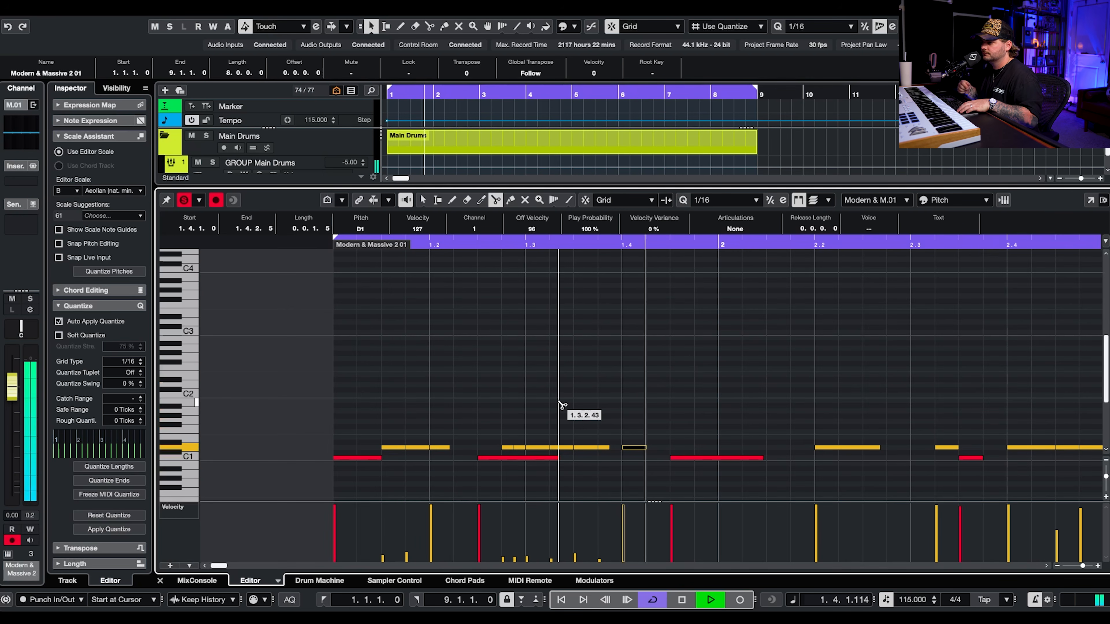
{"action": "key", "text": "space"}
- Draw five consecutive 1/16 D1 ghost notes from 1.4.4 to 2.1.4 and set low, varied velocities, ending with 14 and 16
{"action": "key", "text": "1"}
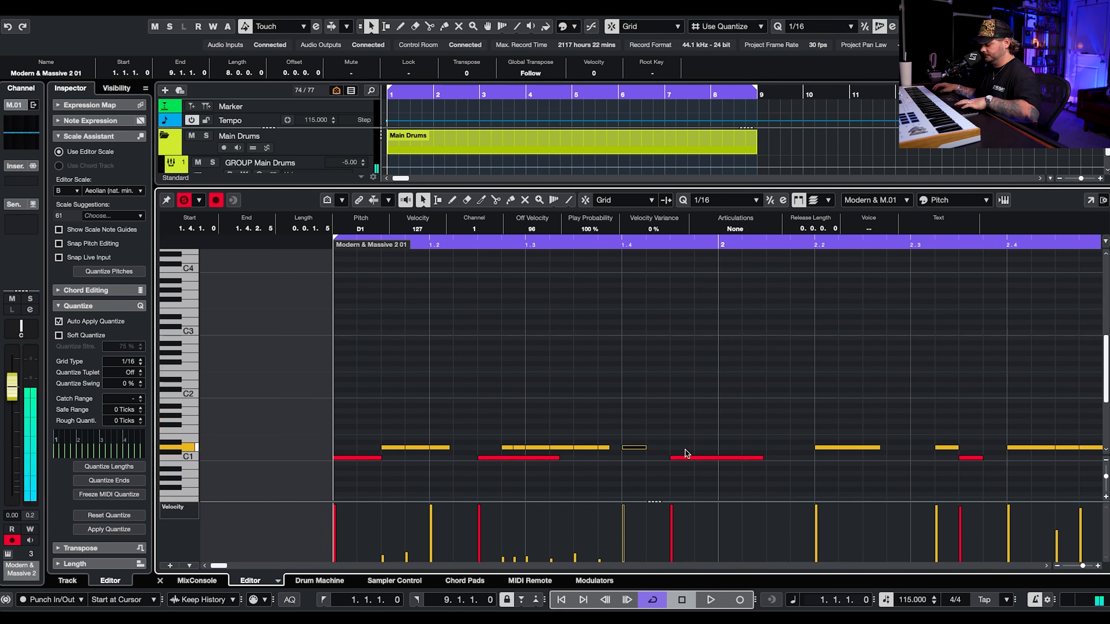
{"action": "key", "text": "8"}
{"action": "left_click_drag", "start_coordinate": [704, 447], "coordinate": [814, 447]}
{"action": "left_click", "coordinate": [696, 559]}
{"action": "left_click", "coordinate": [722, 554]}
{"action": "left_click", "coordinate": [745, 557]}
{"action": "left_click", "coordinate": [768, 555]}
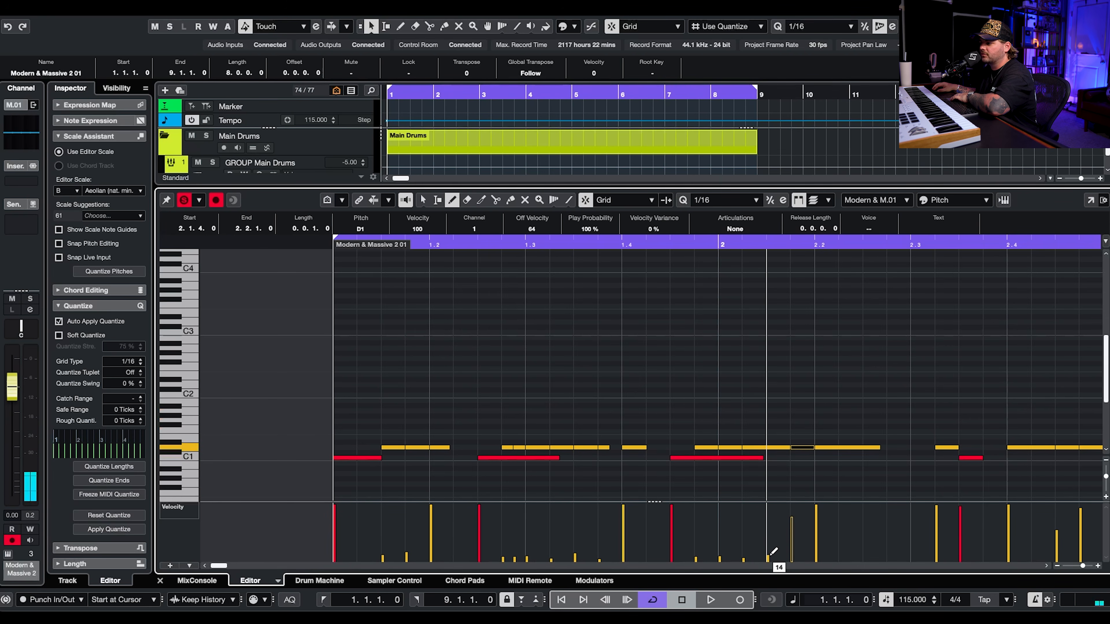
{"action": "left_click", "coordinate": [792, 552]}
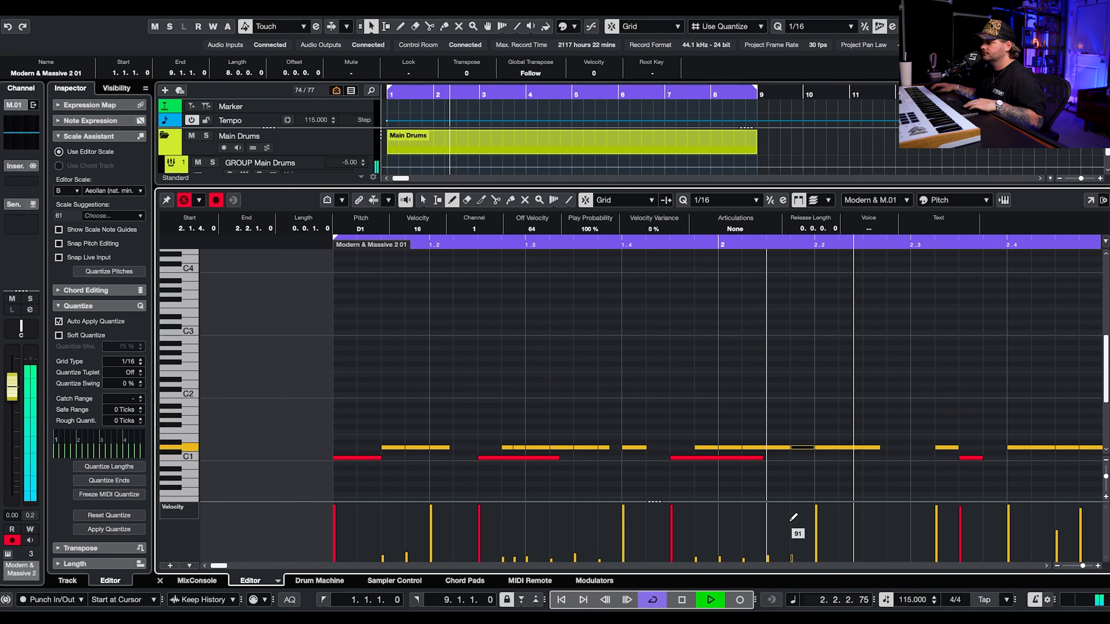
- Try bar 2 without the D1 ghost note at 2.1.4 and play back from the start
{"action": "key", "text": "space"}
{"action": "key", "text": "1"}
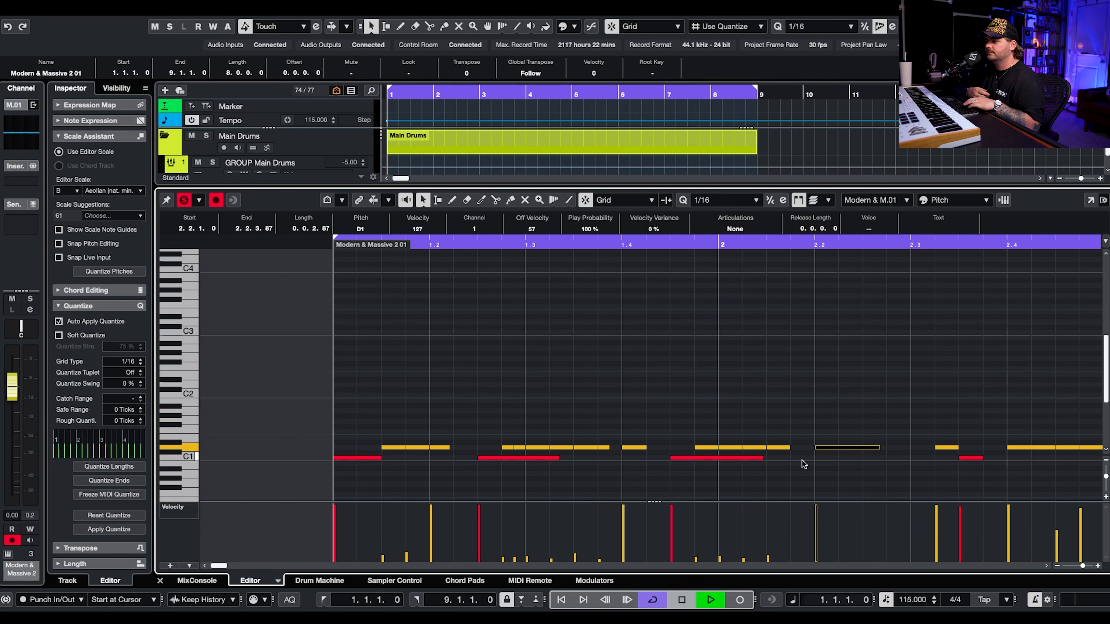
{"action": "key", "text": "space"}
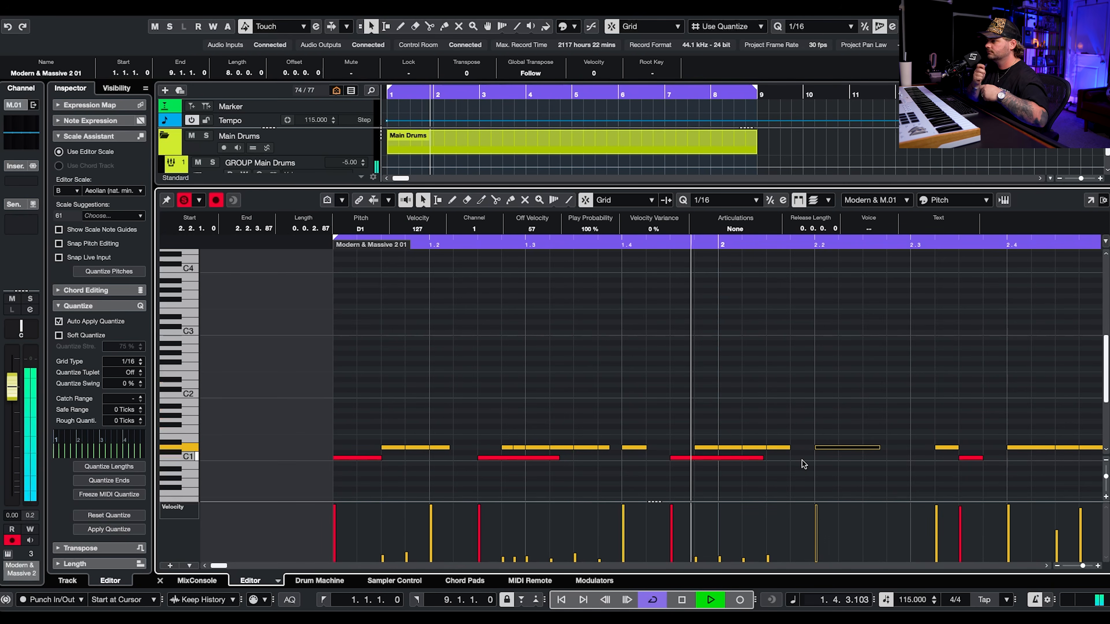
{"action": "key", "text": "space"}
- Try deleting the D1 ghost note at 2.1.2 and play back from the start
{"action": "left_click", "coordinate": [752, 443]}
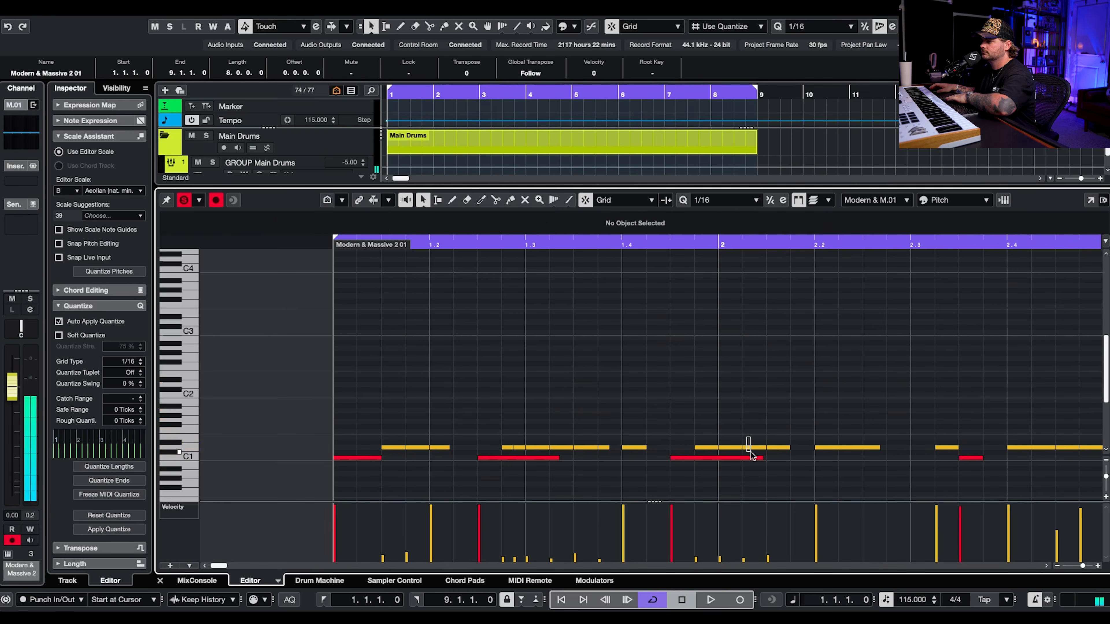
{"action": "key", "text": "Delete"}
{"action": "key", "text": "space"}
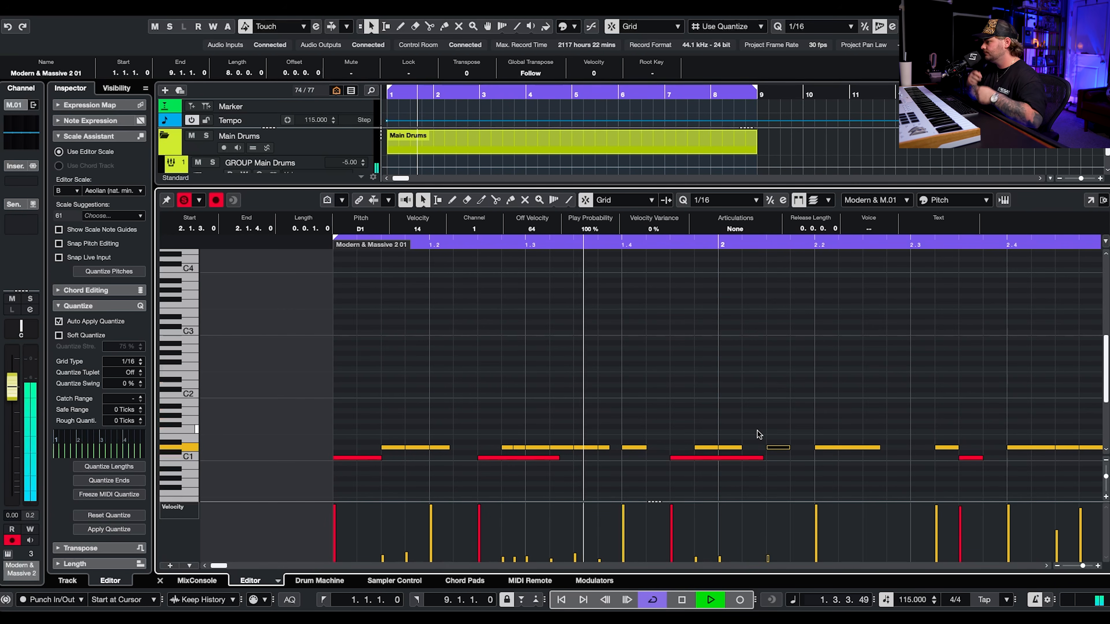
{"action": "key", "text": "space"}
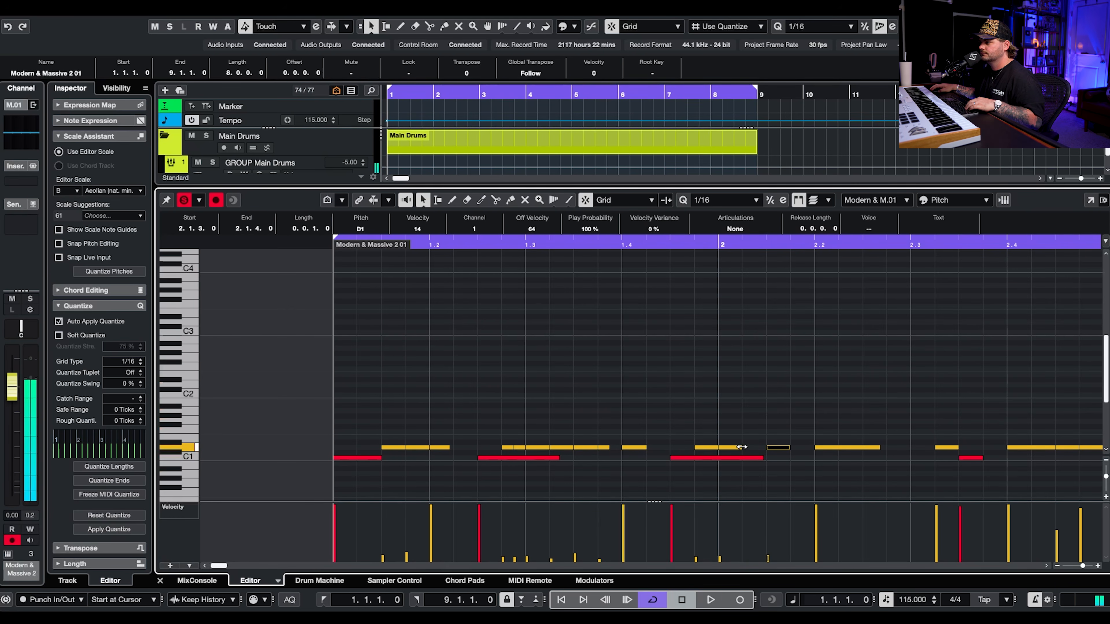
- Rearrange the D1 ghost notes to sit at 2.1.2 and 2.1.4 with 2.1.3 empty, give 2.1.4 velocity 12, and play back
{"action": "left_click", "coordinate": [792, 447]}
{"action": "key", "text": "space"}
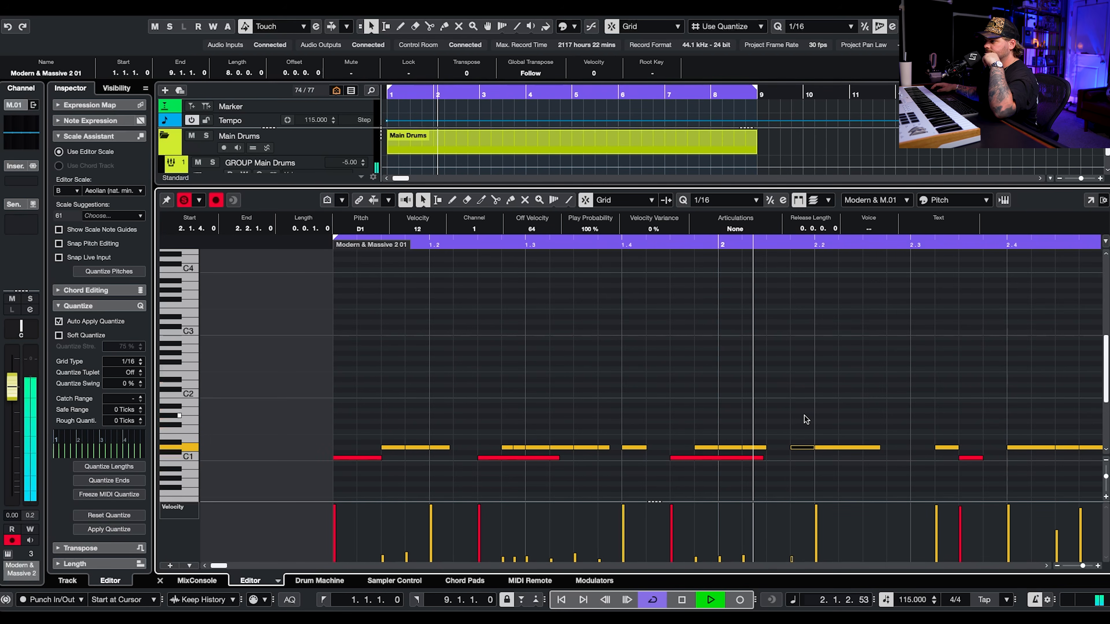
{"action": "key", "text": "space"}
- Split the D1 ghost note at 2.1.4 near its midpoint, at 2.1.4.57, and play back bars 1 and 2
{"action": "key", "text": "3"}
{"action": "key", "text": "space"}
{"action": "key", "text": "space"}
{"action": "key", "text": "1"}
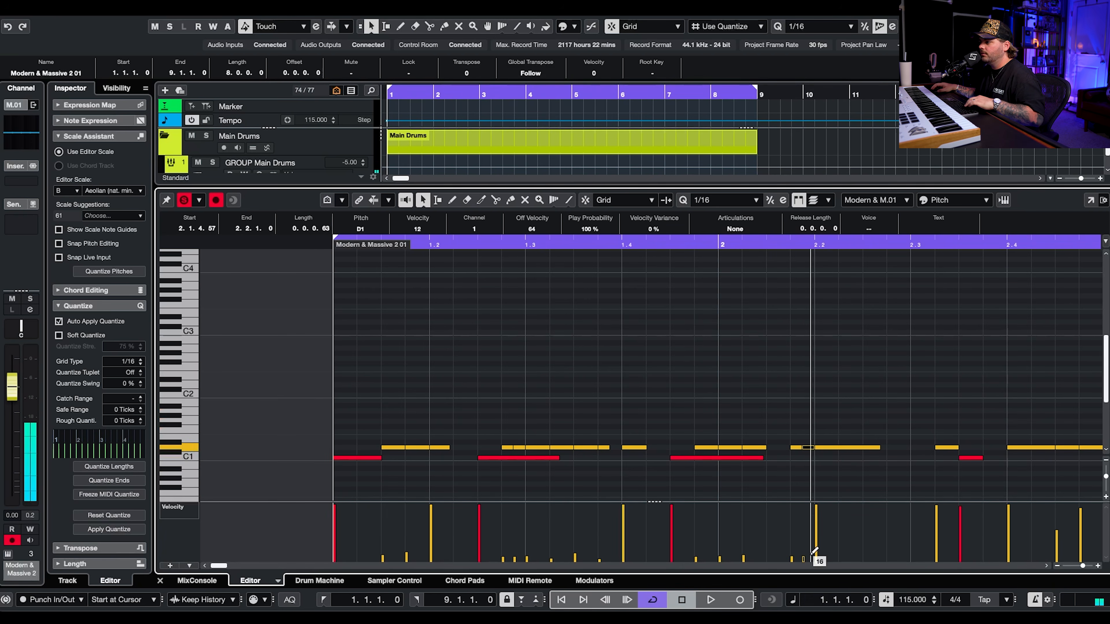
{"action": "scroll", "coordinate": [805, 478], "scroll_direction": "up", "scroll_amount": 5}
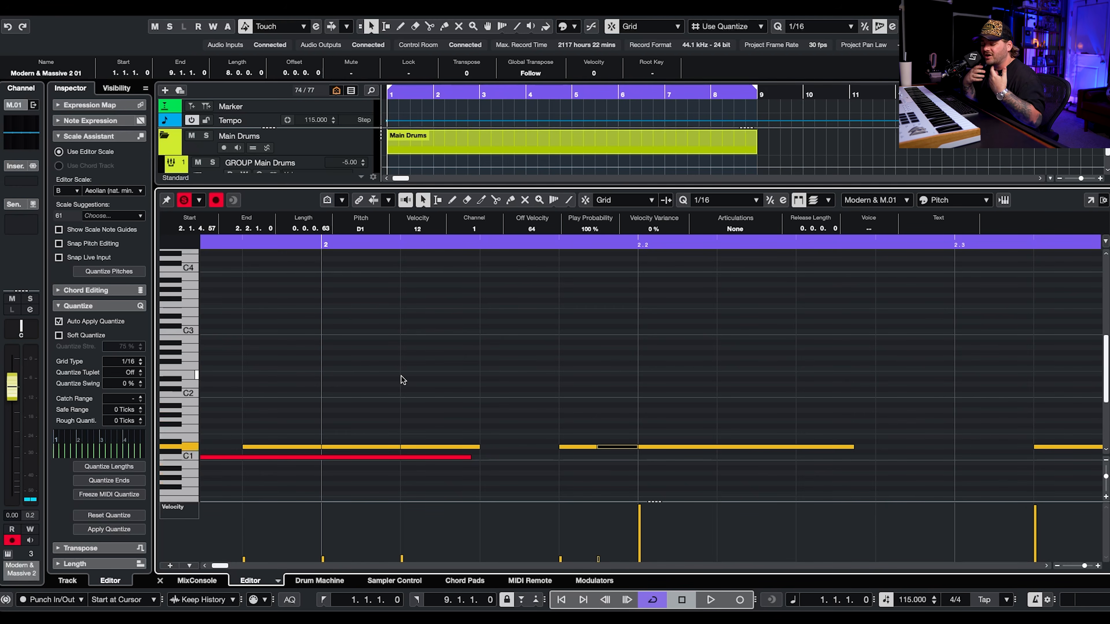
{"action": "scroll", "coordinate": [514, 388], "scroll_direction": "down", "scroll_amount": 5}
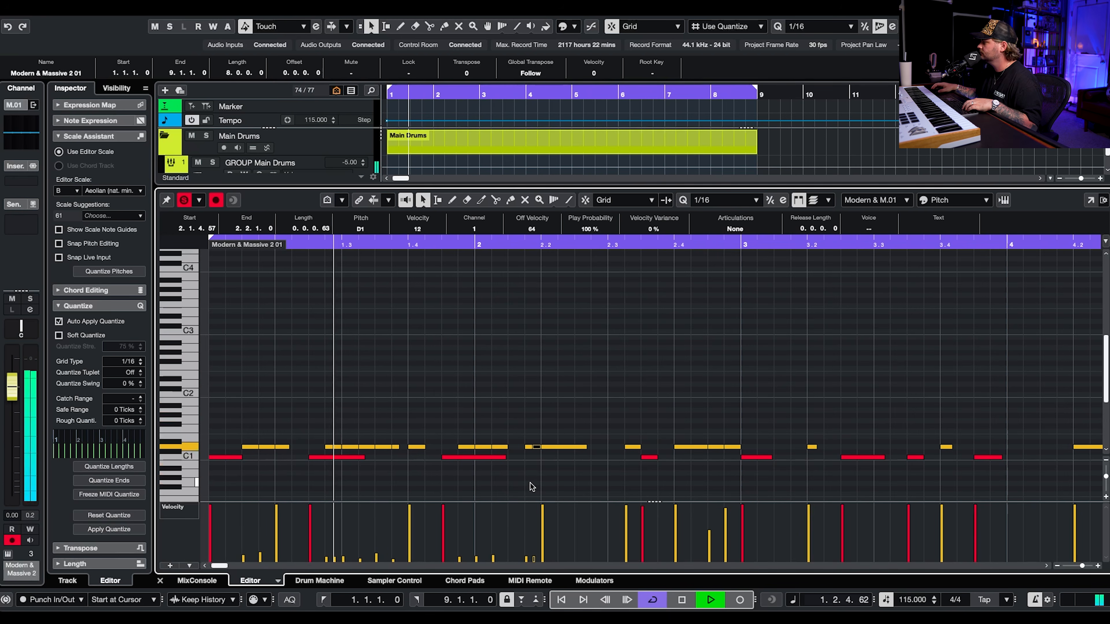
{"action": "key", "text": "space"}
{"action": "key", "text": "space"}
{"action": "scroll", "coordinate": [518, 452], "scroll_direction": "up", "scroll_amount": 4}
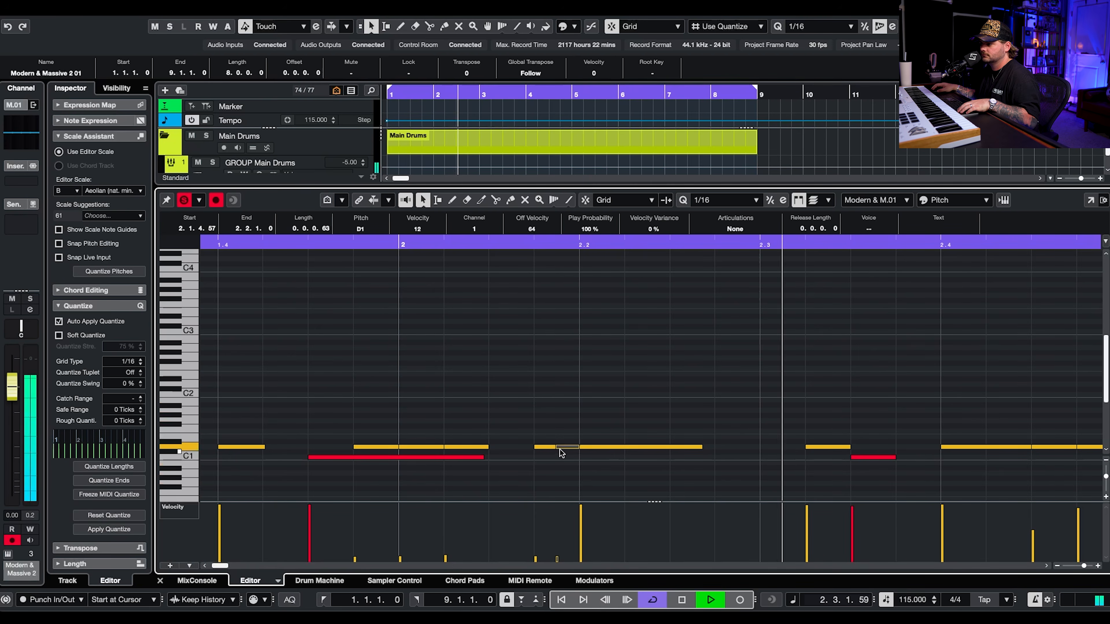
{"action": "key", "text": "space"}
- Shorten the D1 snare hit at 2.2.1 by splitting it at 2.2.2 and deleting the remaining tail
{"action": "key", "text": "3"}
{"action": "left_click", "coordinate": [642, 447]}
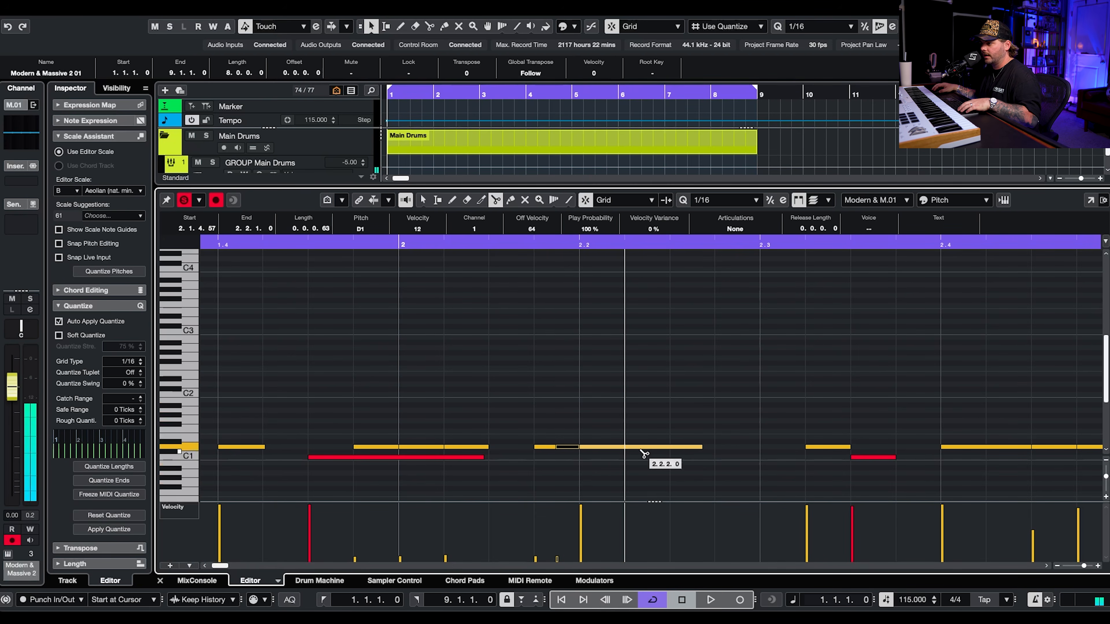
{"action": "key", "text": "1"}
{"action": "key", "text": "Delete"}
{"action": "mouse_move", "coordinate": [656, 432]}
{"action": "left_mouse_down"}
{"action": "mouse_move", "coordinate": [658, 472]}
{"action": "mouse_move", "coordinate": [721, 457]}
{"action": "left_mouse_up"}
{"action": "scroll", "coordinate": [680, 454], "scroll_direction": "left", "scroll_amount": 1}
- Draw 1/16 D1 ghost notes at 2.2.3 and 2.2.4 with low velocities, setting the second to 21
{"action": "key", "text": "8"}
{"action": "left_click", "coordinate": [734, 451]}
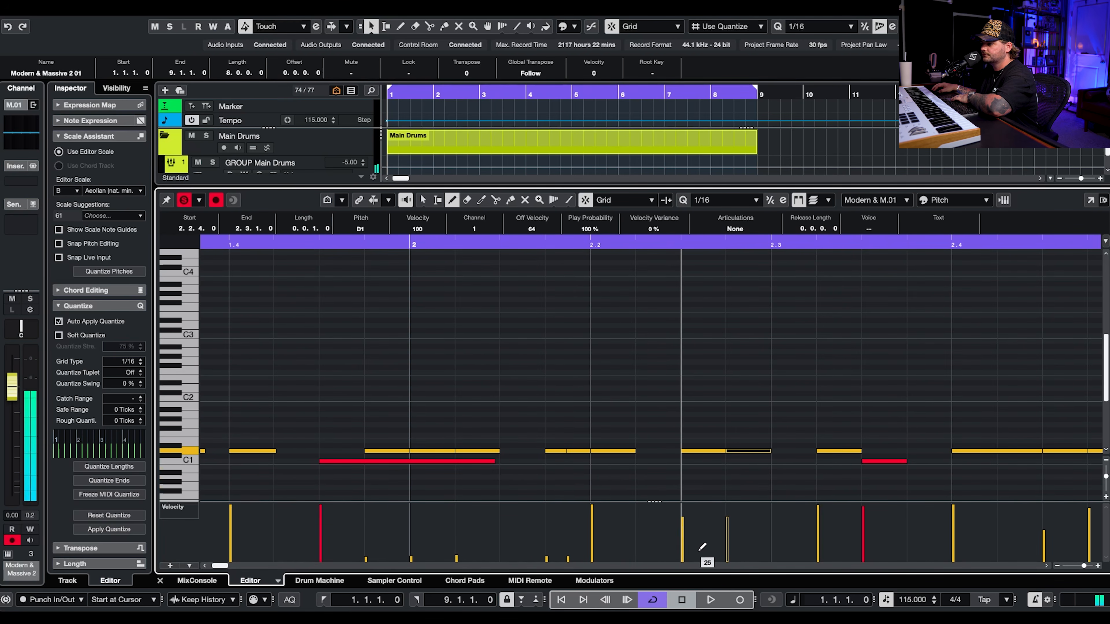
{"action": "left_click_drag", "start_coordinate": [715, 546], "coordinate": [742, 548]}
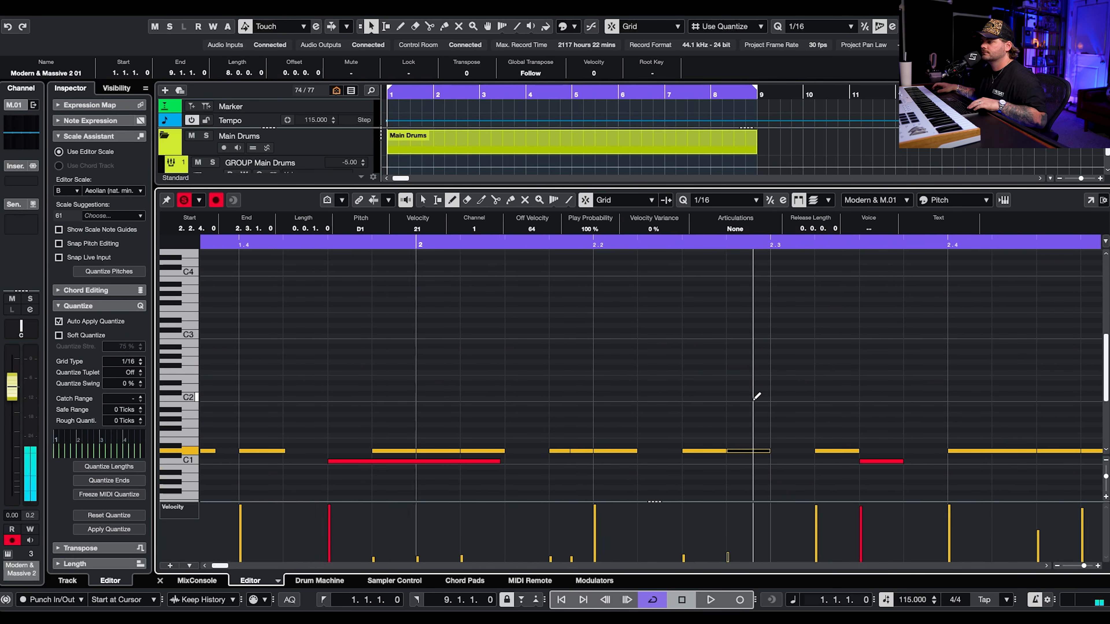
- Raise the velocity of the D1 ghost note at 1.3.2 and play back the pattern into bar 4
{"action": "key", "text": "g"}
{"action": "key", "text": "g"}
{"action": "key", "text": "space"}
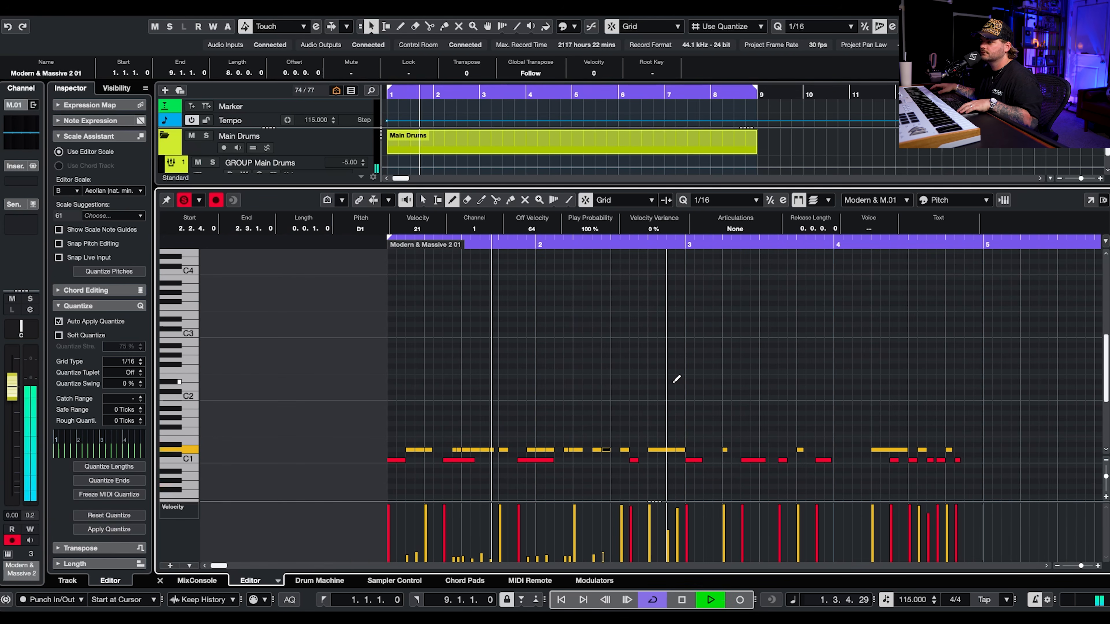
{"action": "key", "text": "space"}
{"action": "key", "text": "space"}
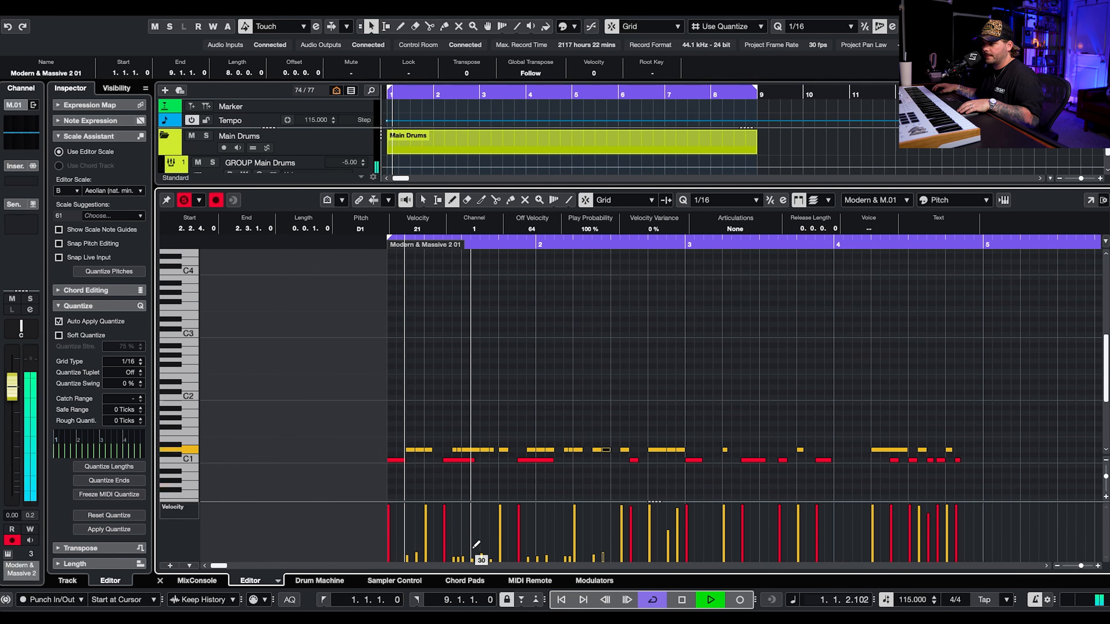
{"action": "key", "text": "space"}
{"action": "key", "text": "super+space"}
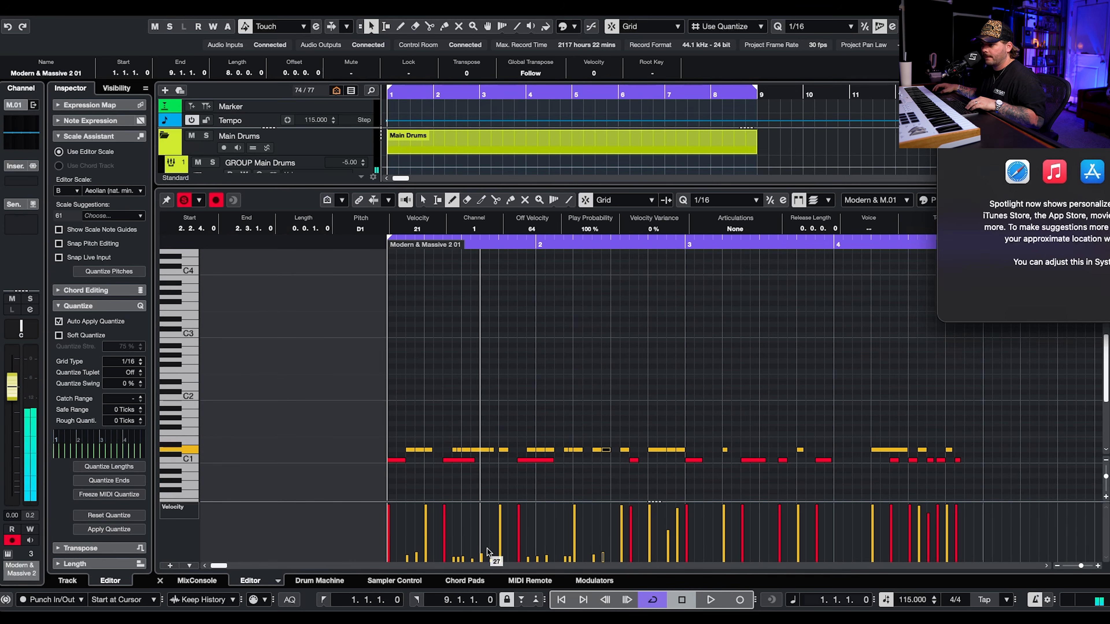
{"action": "key", "text": "Escape"}
{"action": "key", "text": "space"}
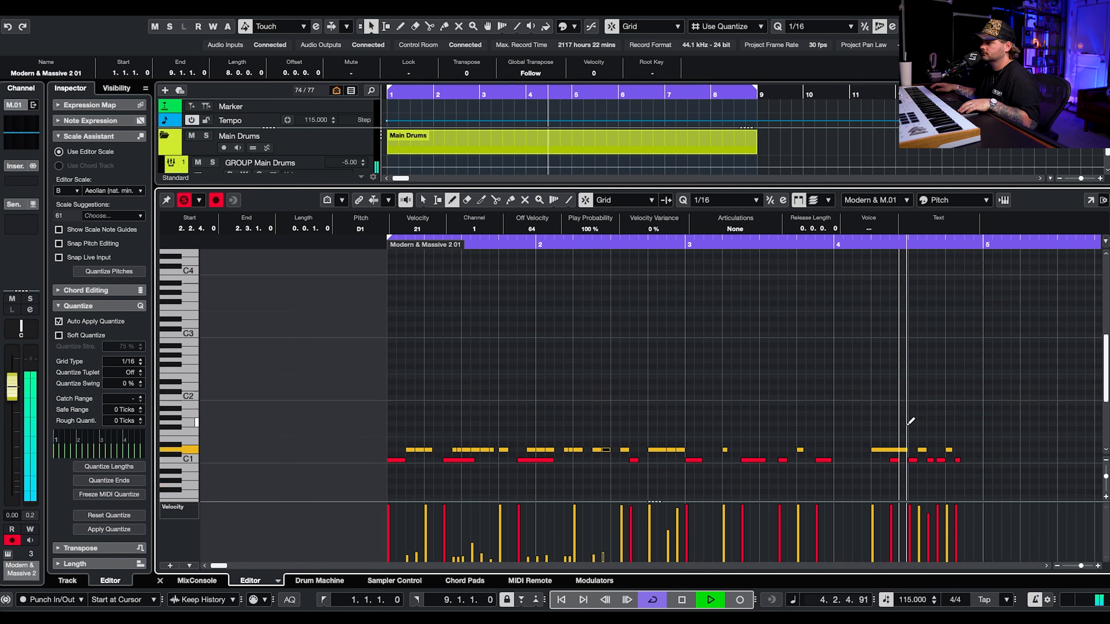
{"action": "key", "text": "1"}
{"action": "key", "text": "space"}
- Select the low-velocity ghost notes in bars 1 and 2 and paste a copy on D#1 at the start of bar 3
{"action": "mouse_move", "coordinate": [406, 440]}
{"action": "left_mouse_down"}
{"action": "mouse_move", "coordinate": [671, 457]}
{"action": "mouse_move", "coordinate": [588, 455]}
{"action": "left_mouse_up"}
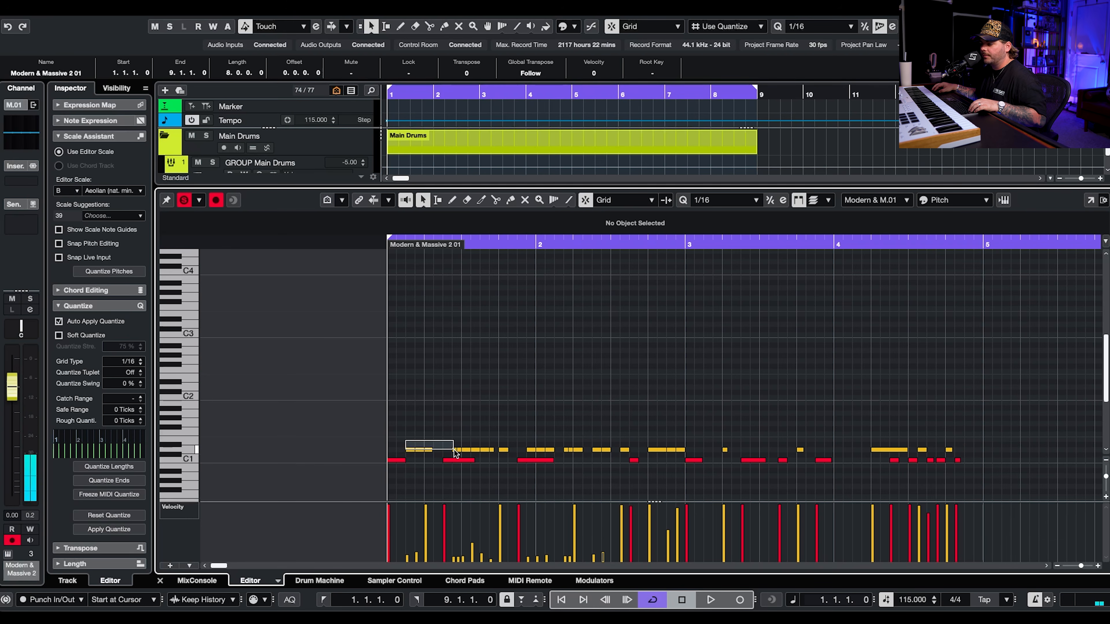
{"action": "left_click_drag", "start_coordinate": [428, 453], "coordinate": [427, 453]}
{"action": "left_click_drag", "start_coordinate": [446, 444], "coordinate": [493, 457]}
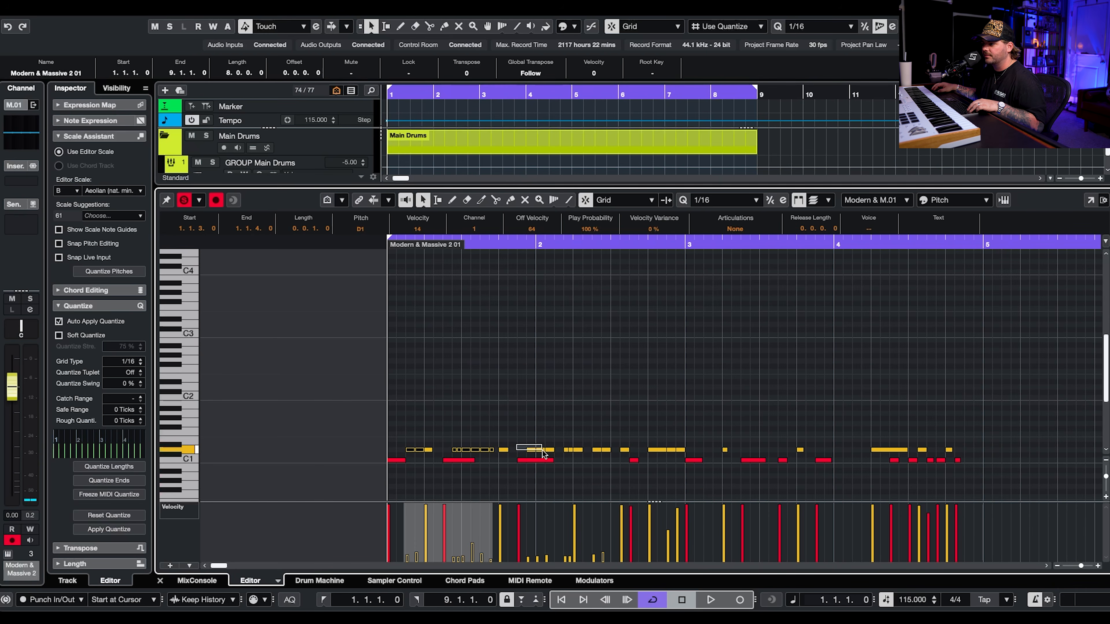
{"action": "left_click_drag", "start_coordinate": [572, 460], "coordinate": [614, 457]}
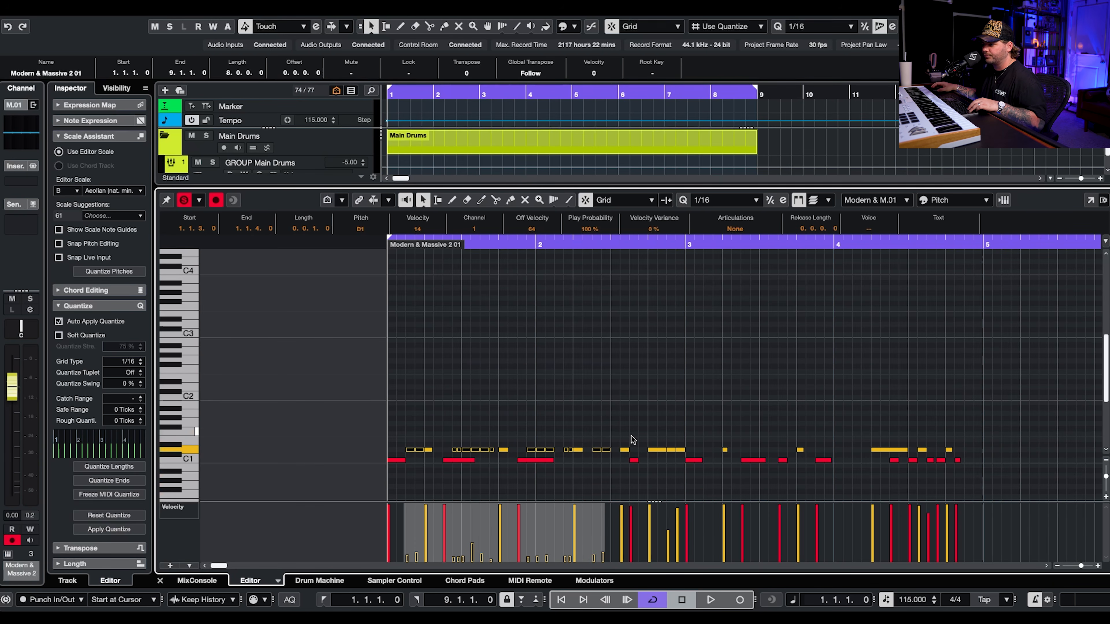
{"action": "left_click", "coordinate": [687, 242]}
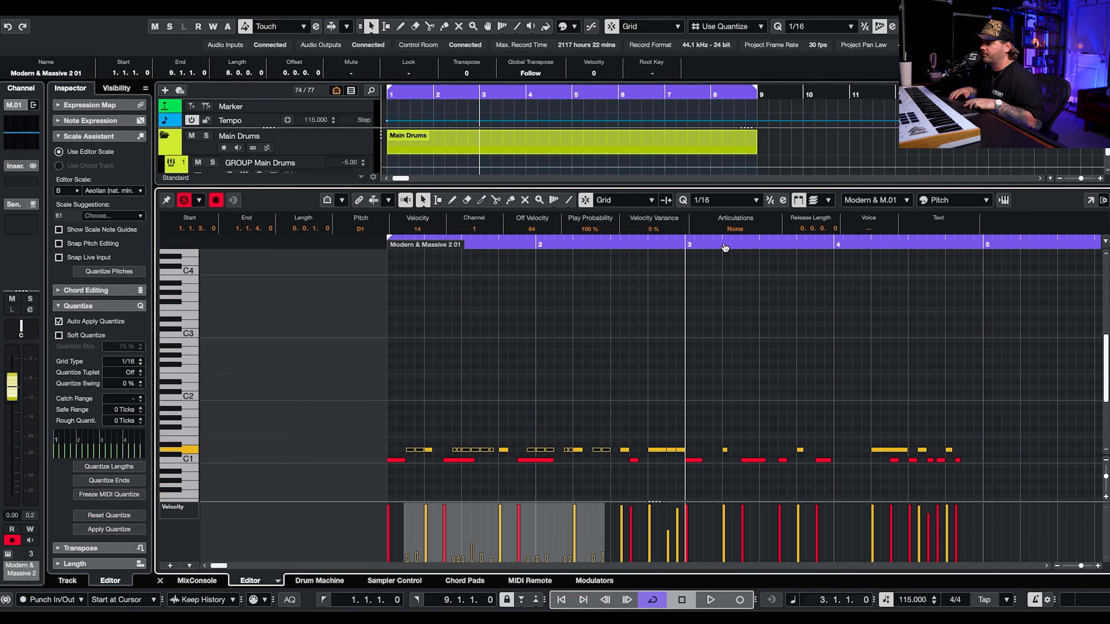
{"action": "key", "text": "ctrl+v"}
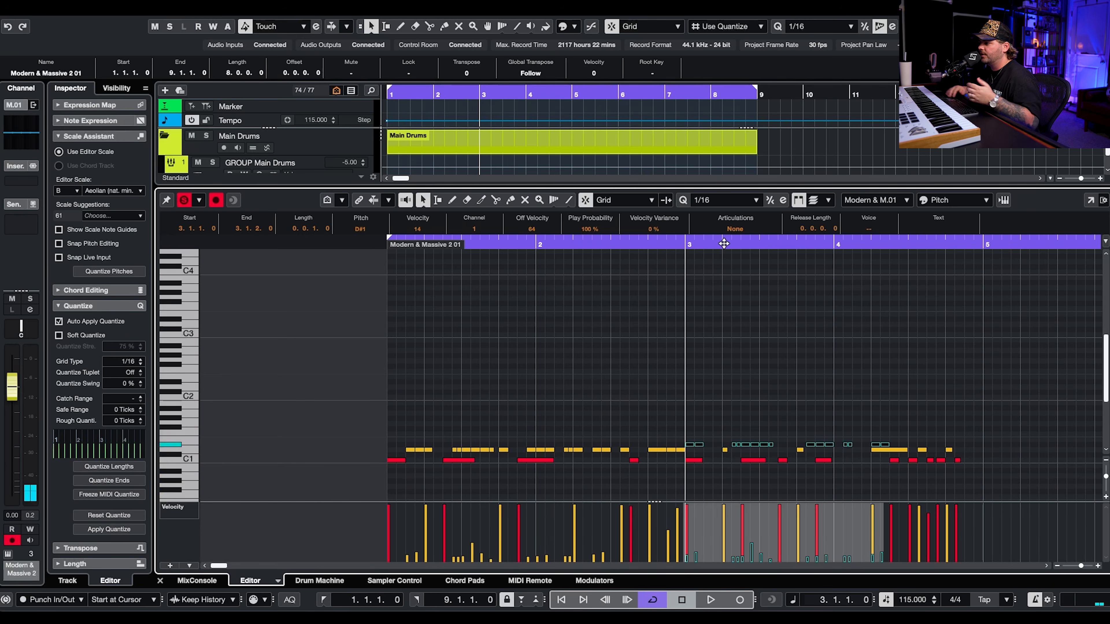
- Move the pasted ghost notes down to D1, keeping their start at 3.1.1, and play back from bar 1
{"action": "scroll", "coordinate": [831, 397], "scroll_direction": "up", "scroll_amount": 1}
{"action": "left_click_drag", "start_coordinate": [894, 428], "coordinate": [681, 449]}
{"action": "left_click", "coordinate": [380, 244]}
{"action": "key", "text": "space"}
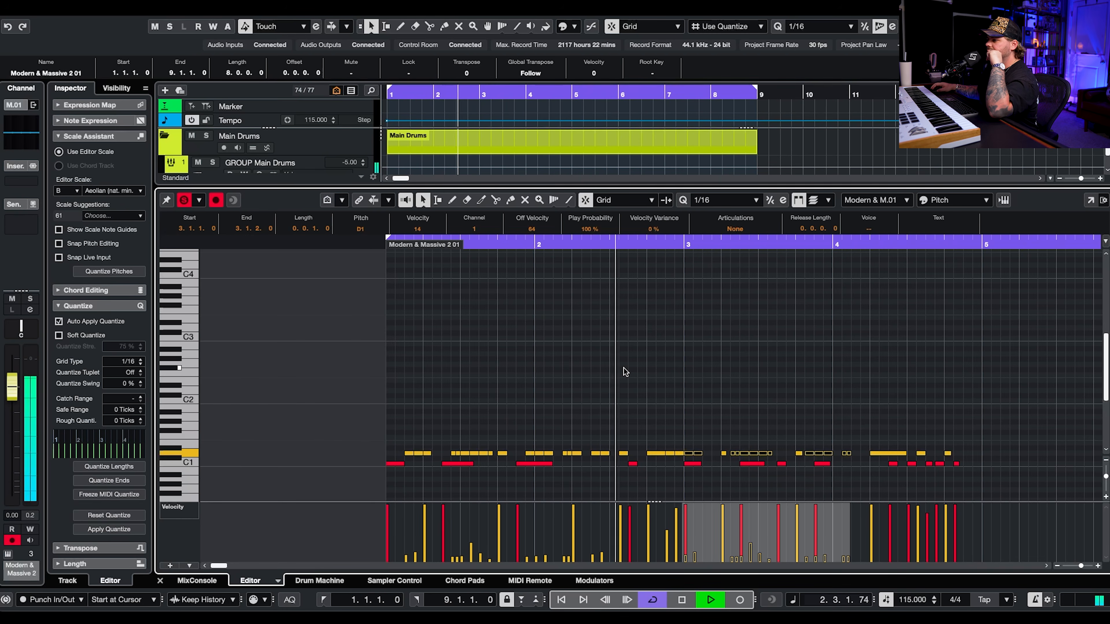
- Shift the pasted ghost notes to start at 3.1.3 and raise them to D#1, clear of the main snare hits
{"action": "key", "text": "space"}
{"action": "left_click_drag", "start_coordinate": [916, 438], "coordinate": [707, 450]}
{"action": "double_click", "coordinate": [705, 448], "text": "shift"}
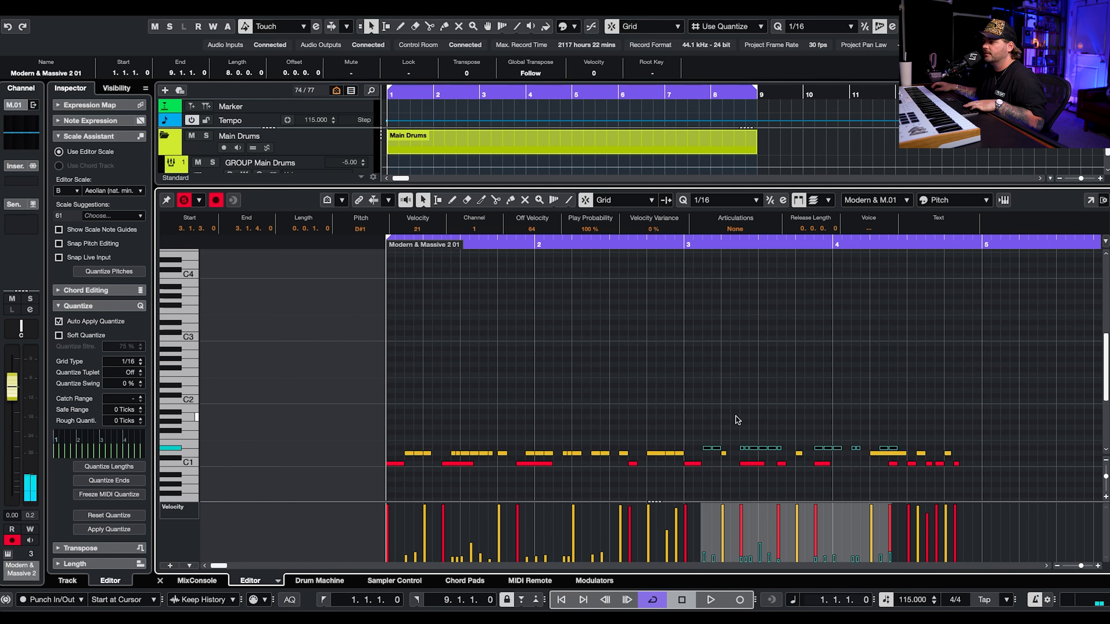
{"action": "key", "text": "space"}
{"action": "left_click_drag", "start_coordinate": [903, 446], "coordinate": [704, 450]}
- Split the long D1 snare note in bar 4 at 4.2.2 and delete its second part
{"action": "key", "text": "3"}
{"action": "left_click", "coordinate": [880, 455]}
{"action": "key", "text": "space"}
{"action": "key", "text": "1"}
{"action": "left_click", "coordinate": [890, 454]}
{"action": "key", "text": "Delete"}
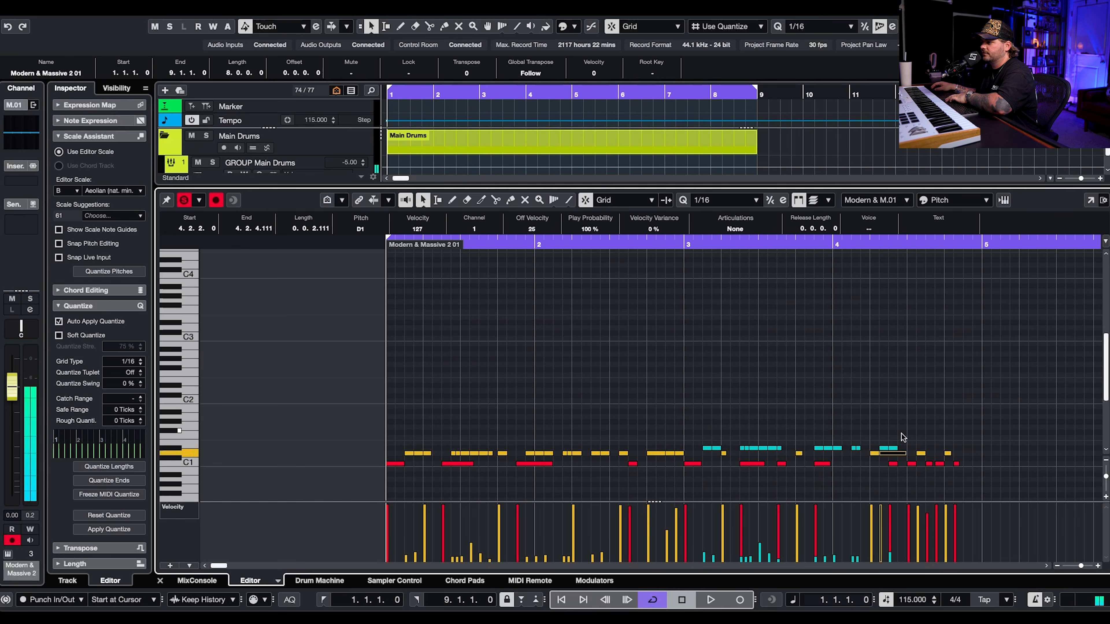
- Move the copied ghost notes from D#1 down to D1, keeping their start at 3.1.3, and play back the pattern
{"action": "left_click_drag", "start_coordinate": [898, 439], "coordinate": [779, 449]}
{"action": "left_click_drag", "start_coordinate": [700, 451], "coordinate": [700, 451]}
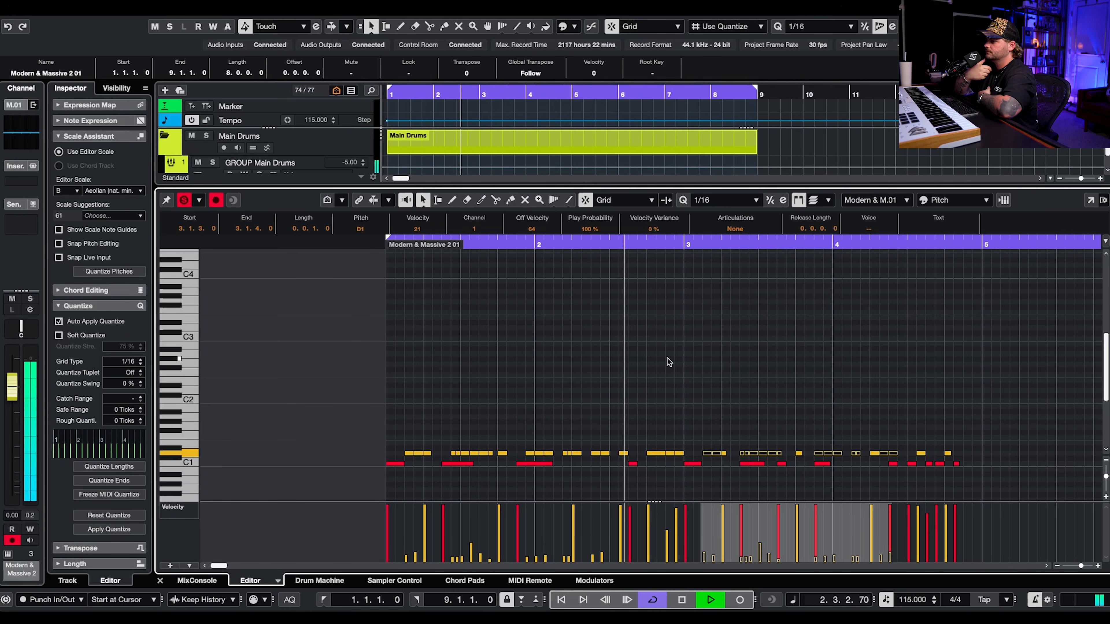
{"action": "scroll", "coordinate": [667, 358], "scroll_direction": "right", "scroll_amount": 10}
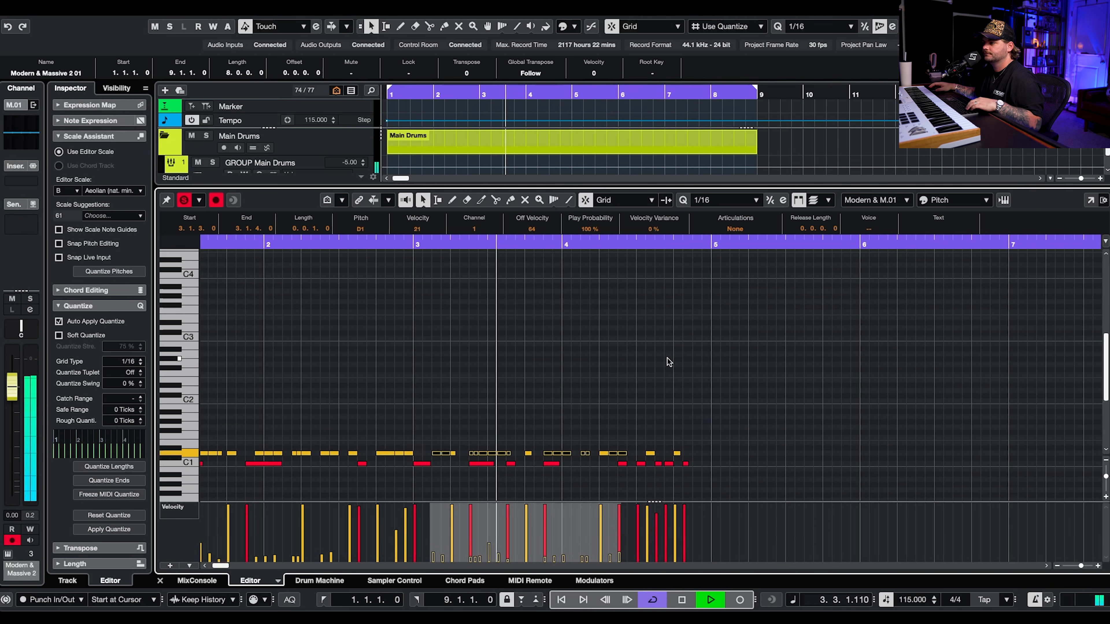
{"action": "scroll", "coordinate": [520, 399], "scroll_direction": "left", "scroll_amount": 8}
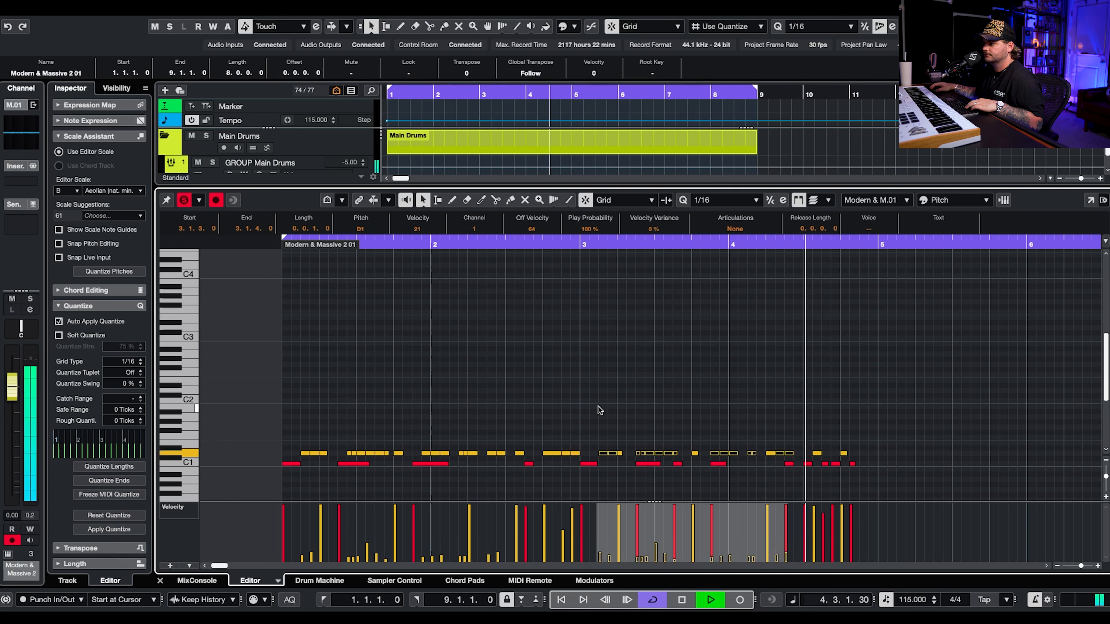
{"action": "key", "text": "space"}
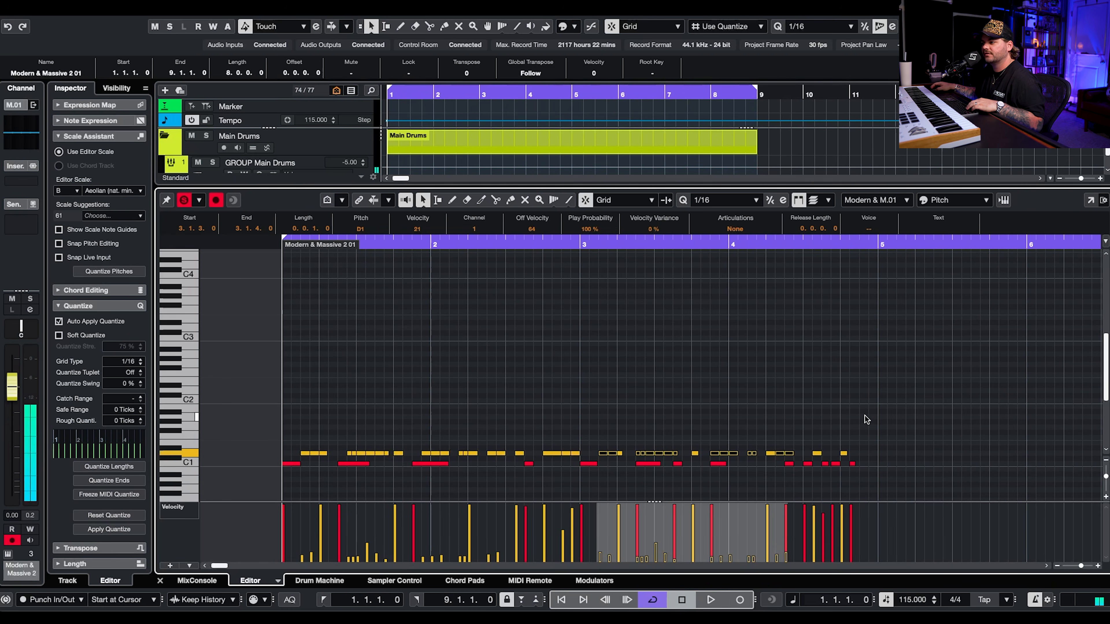
{"action": "key", "text": "space"}
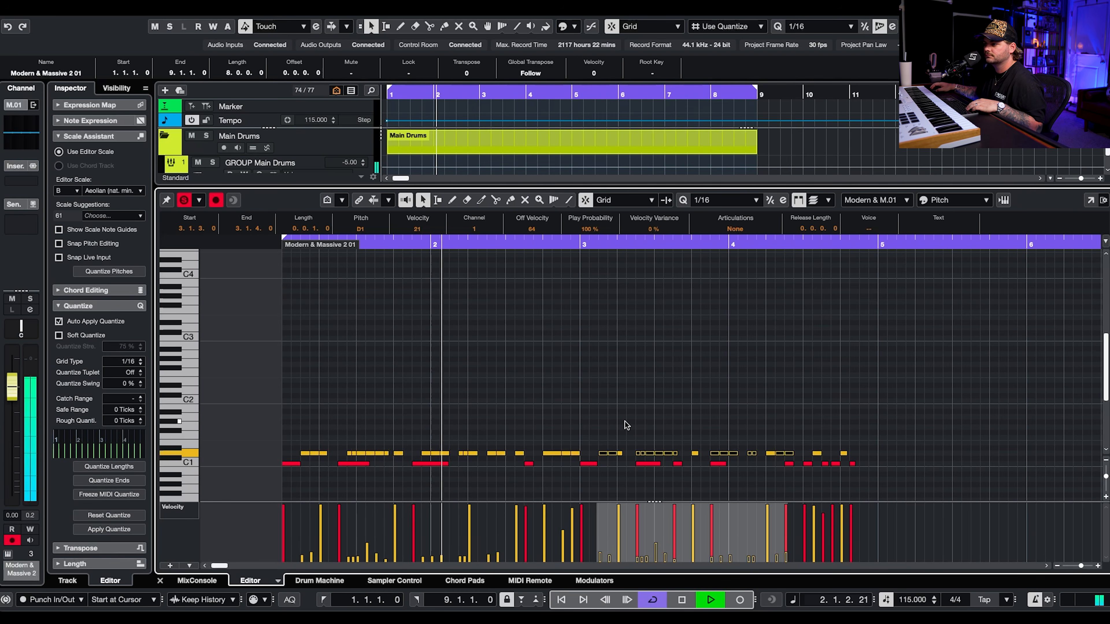
{"action": "key", "text": "space"}
- Add a D1 ghost note at 2.3.4, split it near its midpoint with snap off, and give both halves low velocities
{"action": "scroll", "coordinate": [540, 459], "scroll_direction": "up", "scroll_amount": 3}
{"action": "left_click", "coordinate": [544, 452]}
{"action": "key", "text": "1"}
{"action": "left_click", "coordinate": [545, 499]}
{"action": "scroll", "coordinate": [540, 486], "scroll_direction": "up", "scroll_amount": 5}
{"action": "key", "text": "j"}
{"action": "key", "text": "3"}
{"action": "left_click", "coordinate": [559, 454]}
{"action": "key", "text": "1"}
{"action": "left_click", "coordinate": [530, 553]}
{"action": "left_click", "coordinate": [566, 555]}
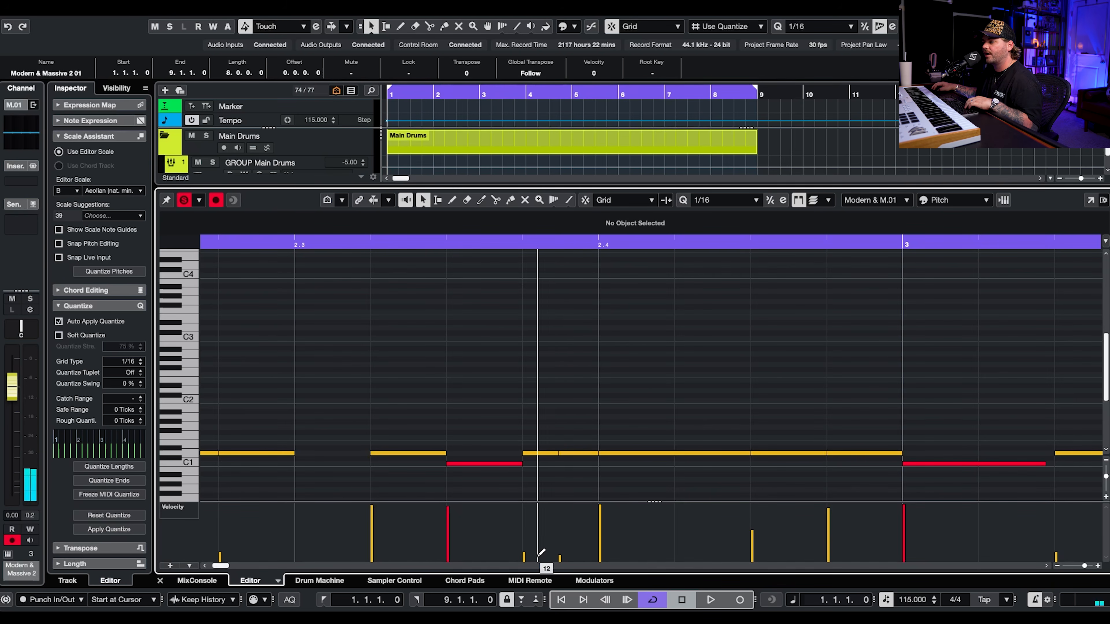
- Play back the pattern from bar 1, and replay it from the start of bar 3
{"action": "scroll", "coordinate": [598, 443], "scroll_direction": "down", "scroll_amount": 5}
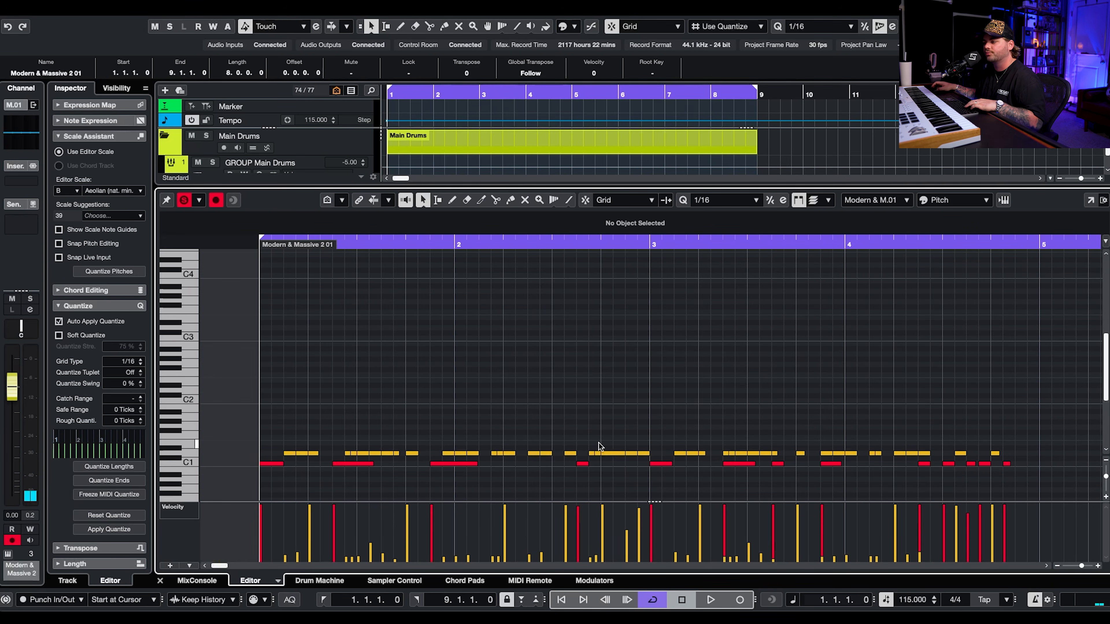
{"action": "key", "text": "space"}
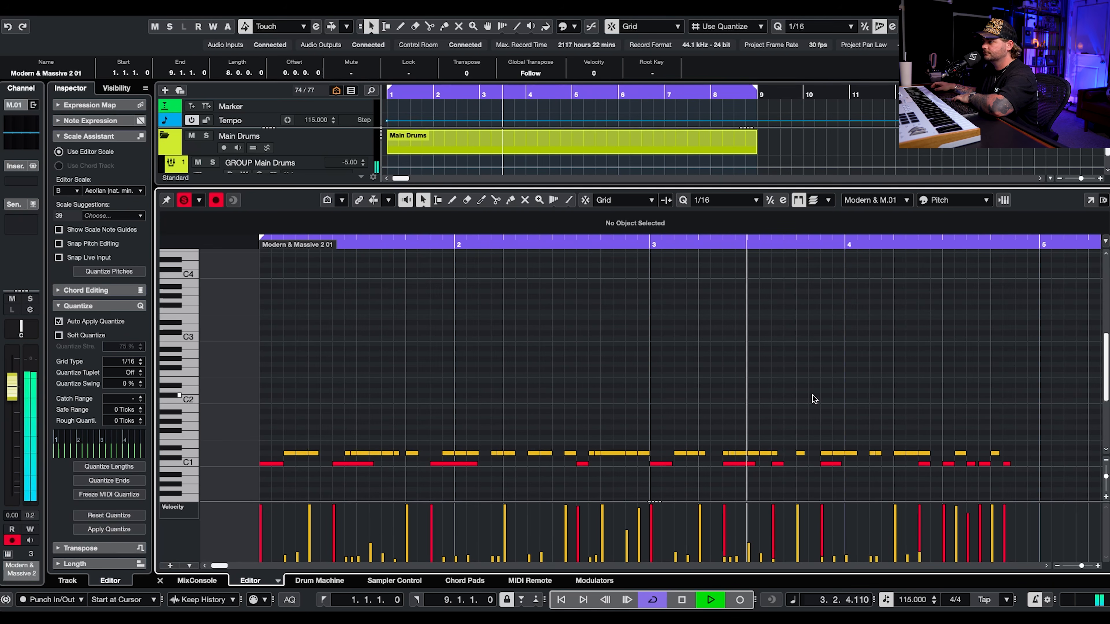
{"action": "left_click", "coordinate": [650, 245]}
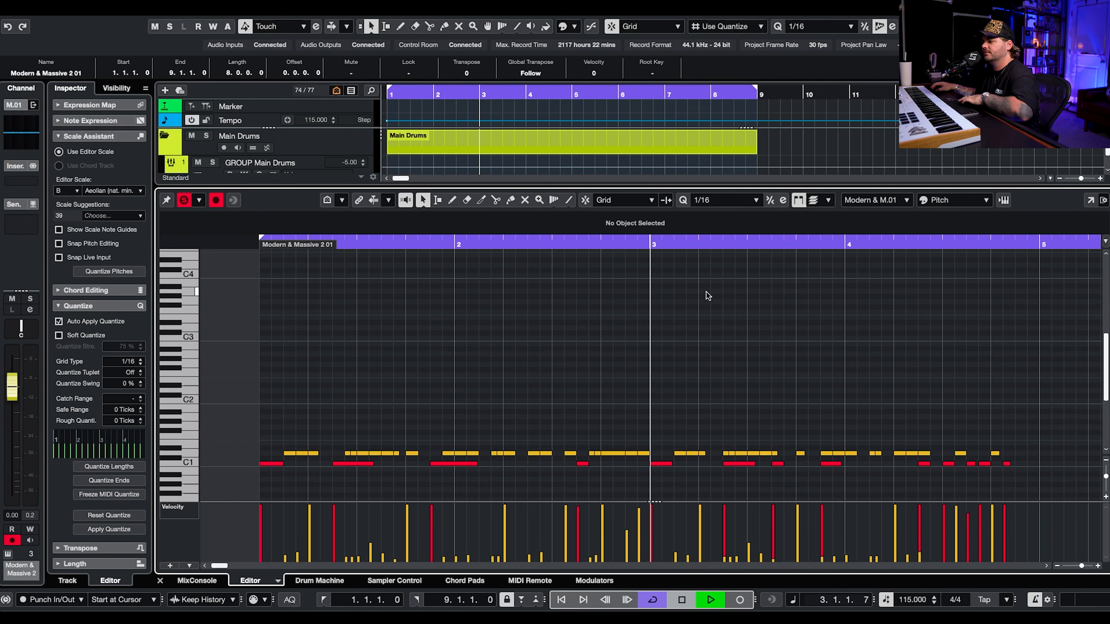
{"action": "key", "text": "space"}
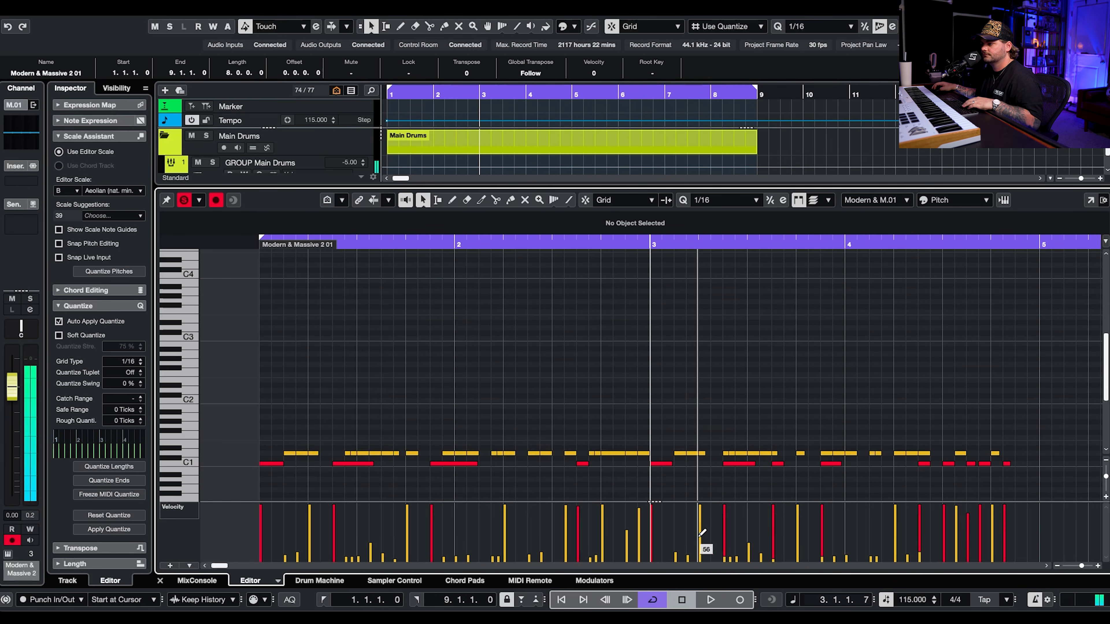
- Set the velocity of the D1 snare note at 3.3.2 to 127 and replay the pattern from bar 3
{"action": "key", "text": "space"}
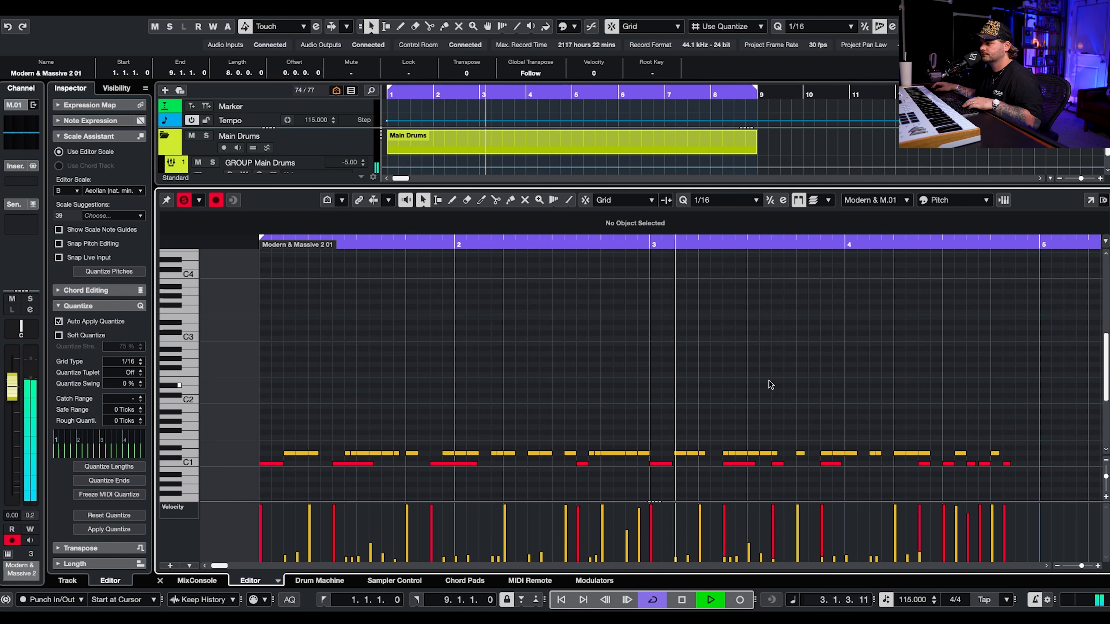
{"action": "key", "text": "space"}
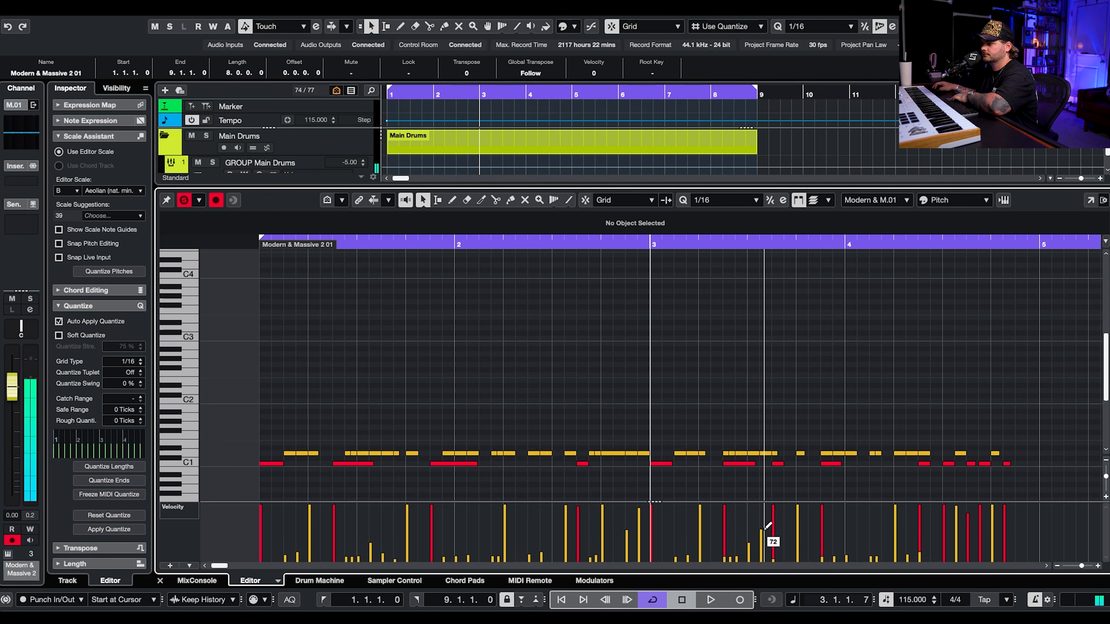
{"action": "left_click", "coordinate": [765, 454]}
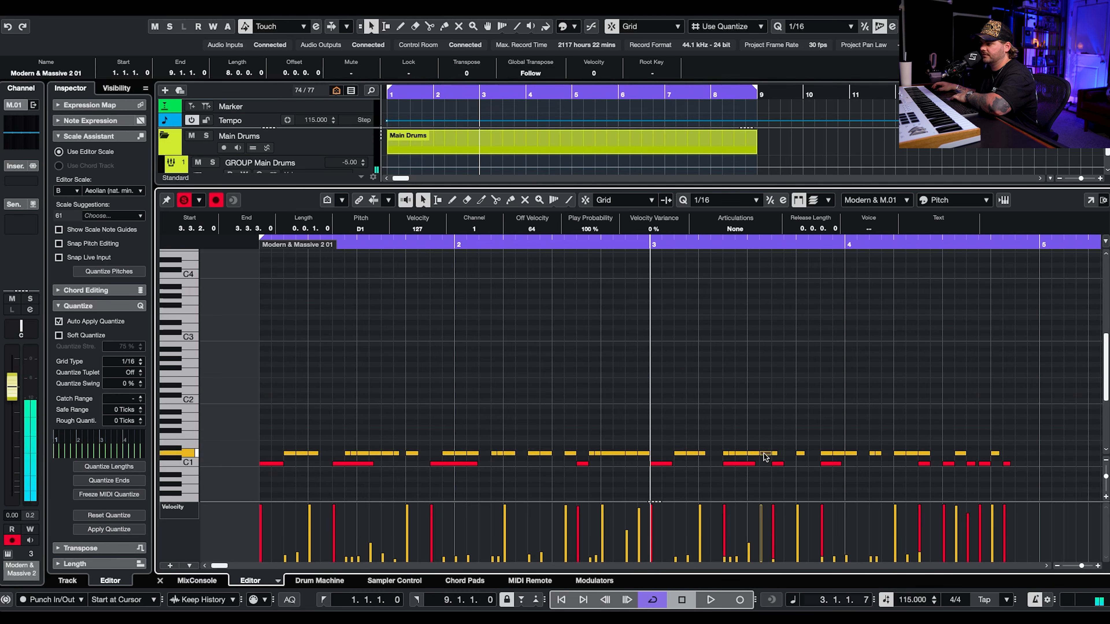
{"action": "key", "text": "space"}
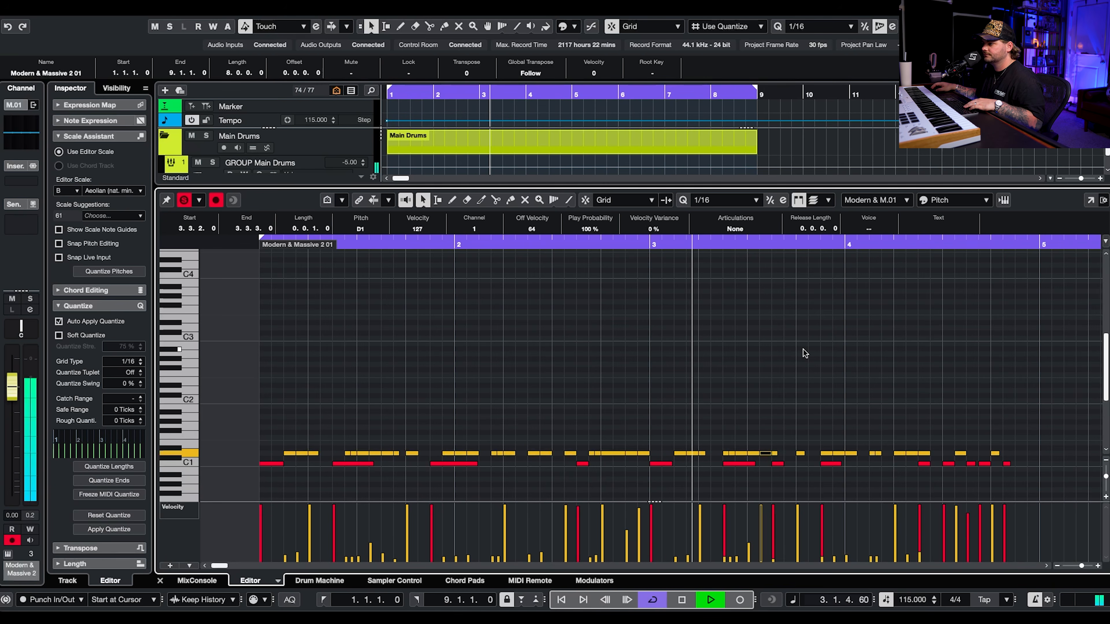
{"action": "key", "text": "space"}
- Move the short D1 ghost note following 3.3.2 to start at 3.3.3.108 and replay from bar 3
{"action": "left_click_drag", "start_coordinate": [774, 454], "coordinate": [785, 454]}
{"action": "key", "text": "space"}
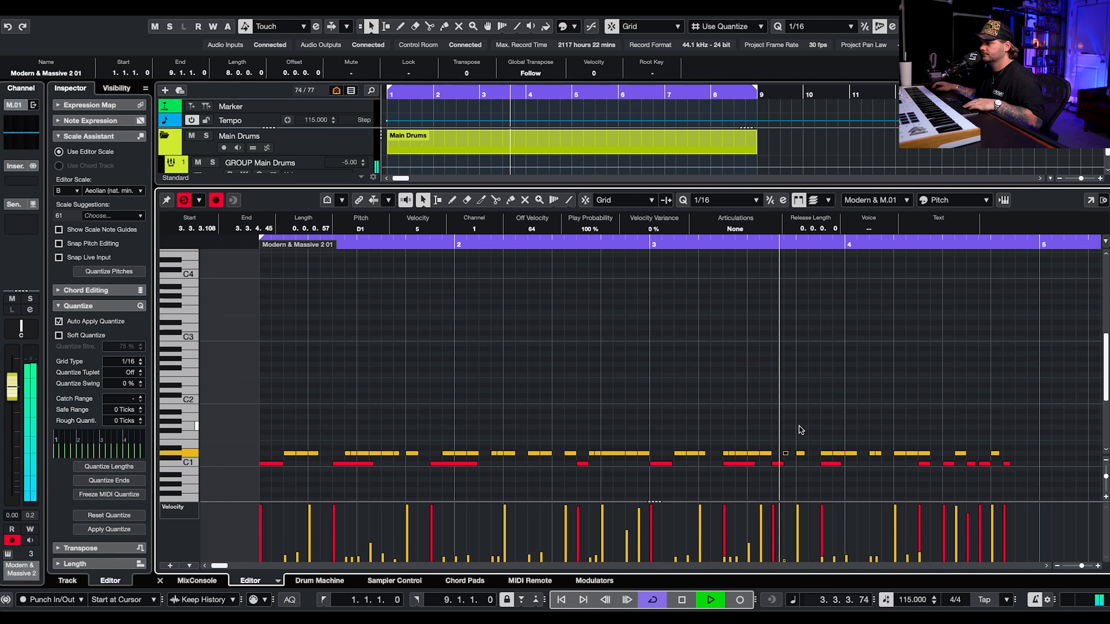
{"action": "key", "text": "space"}
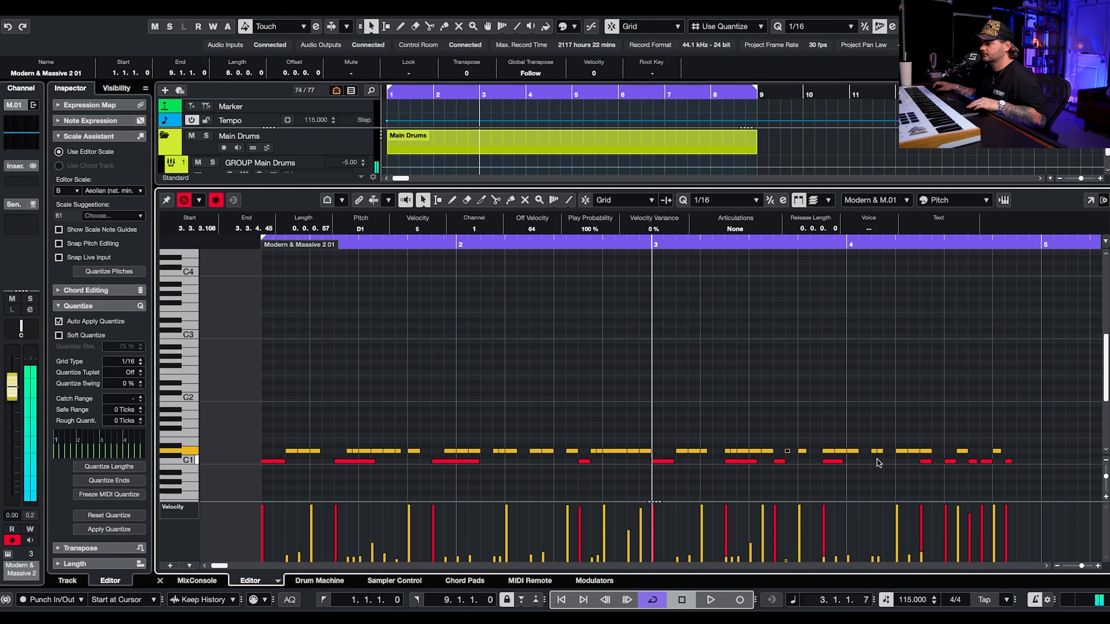
- Copy a short D1 ghost note in bar 4 to 4.1.3.114, set its velocity to 22, and play back the passage
{"action": "scroll", "coordinate": [878, 454], "scroll_direction": "up", "scroll_amount": 5}
{"action": "left_click_drag", "start_coordinate": [887, 452], "coordinate": [900, 452]}
{"action": "key", "text": "l"}
{"action": "left_click", "coordinate": [777, 243]}
{"action": "key", "text": "space"}
{"action": "scroll", "coordinate": [879, 378], "scroll_direction": "down", "scroll_amount": 5}
{"action": "scroll", "coordinate": [885, 393], "scroll_direction": "right", "scroll_amount": 1}
{"action": "key", "text": "space"}
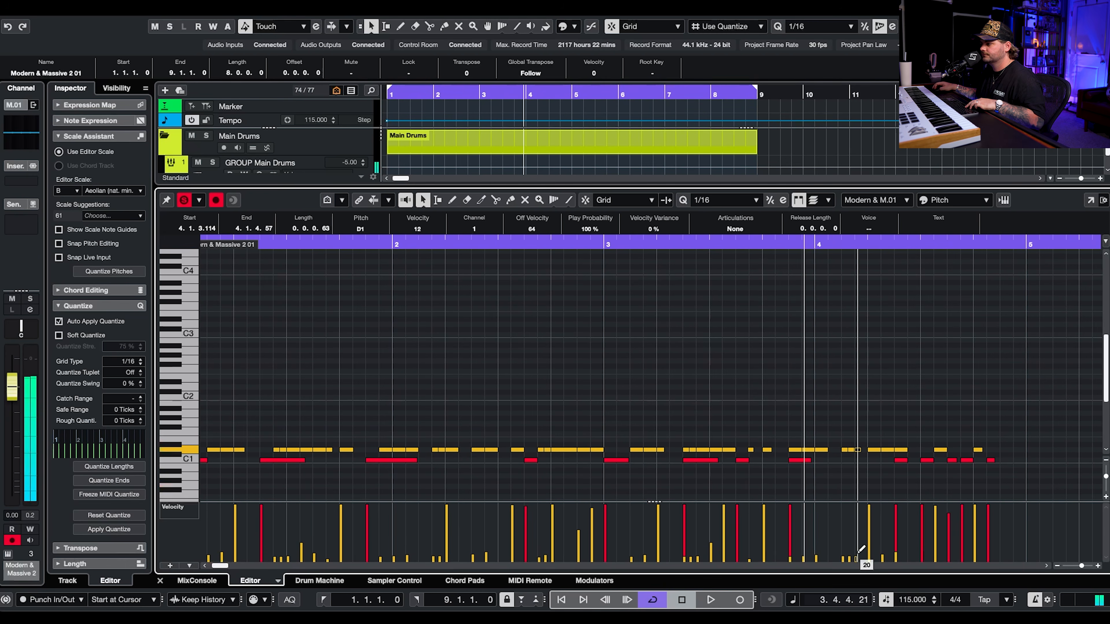
{"action": "key", "text": "space"}
{"action": "scroll", "coordinate": [926, 400], "scroll_direction": "down", "scroll_amount": 2}
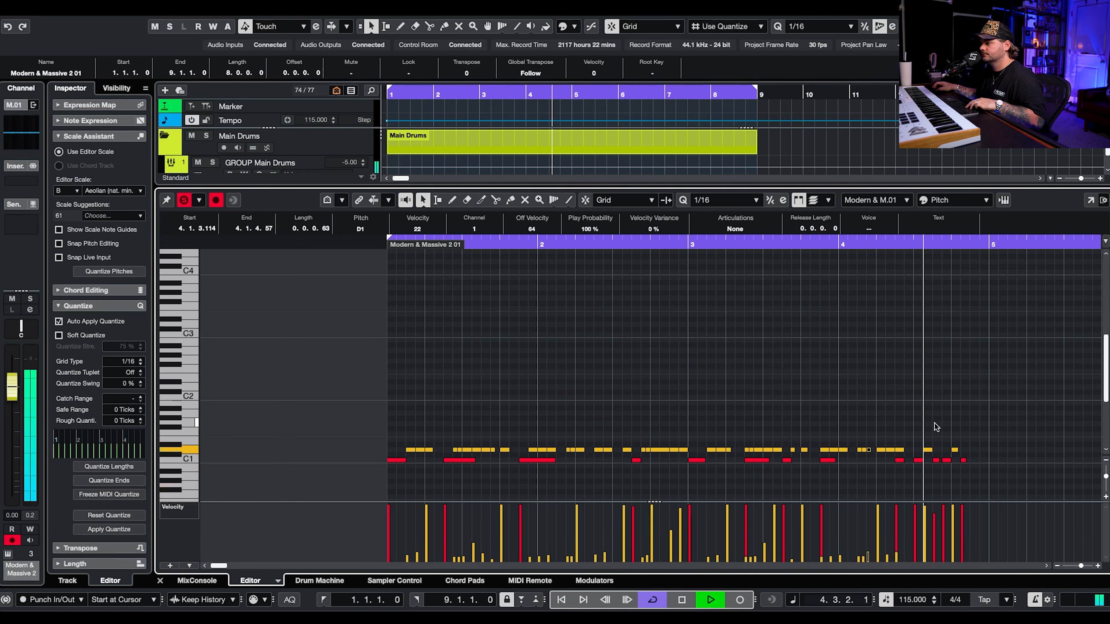
{"action": "key", "text": "space"}
- Play back the drum pattern from bar 1 to check the ghost notes
{"action": "scroll", "coordinate": [782, 361], "scroll_direction": "down", "scroll_amount": 2}
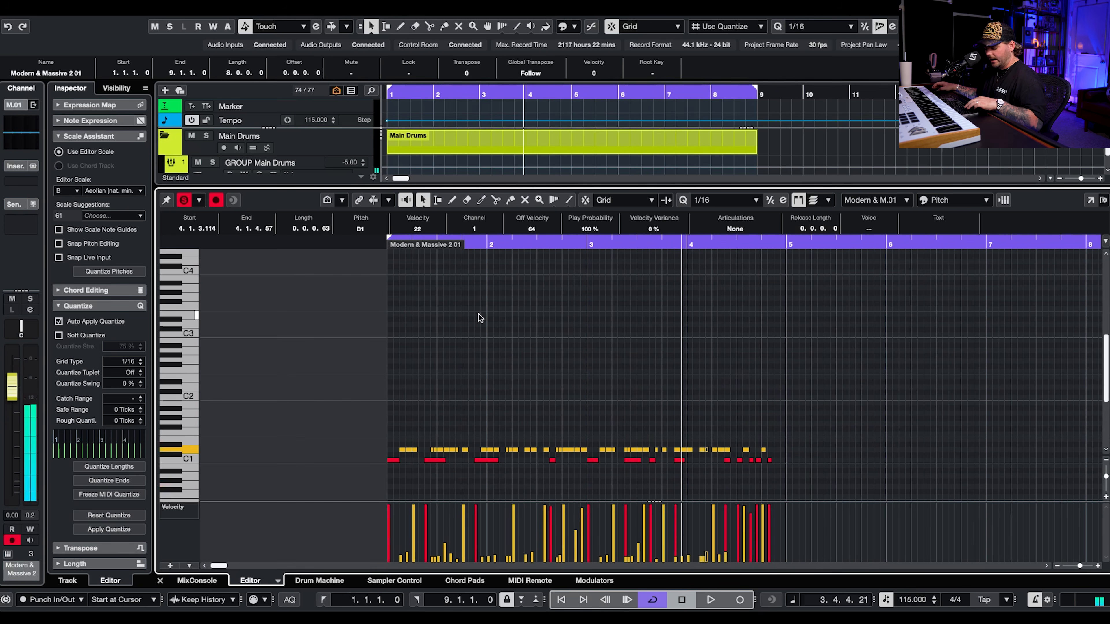
{"action": "left_click", "coordinate": [384, 243]}
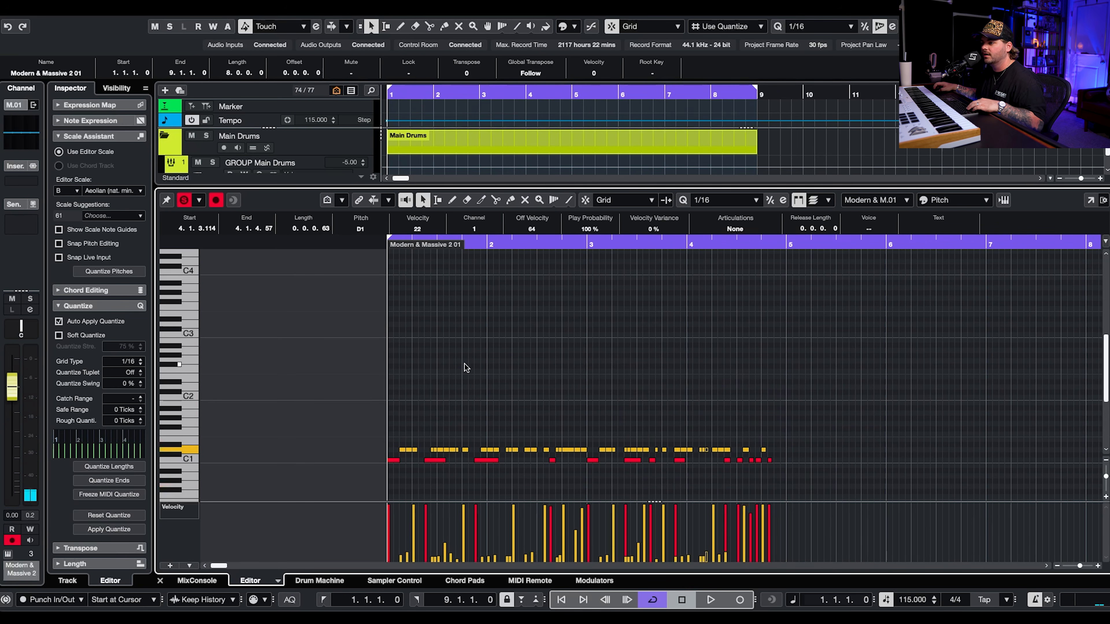
{"action": "scroll", "coordinate": [463, 365], "scroll_direction": "up", "scroll_amount": 3}
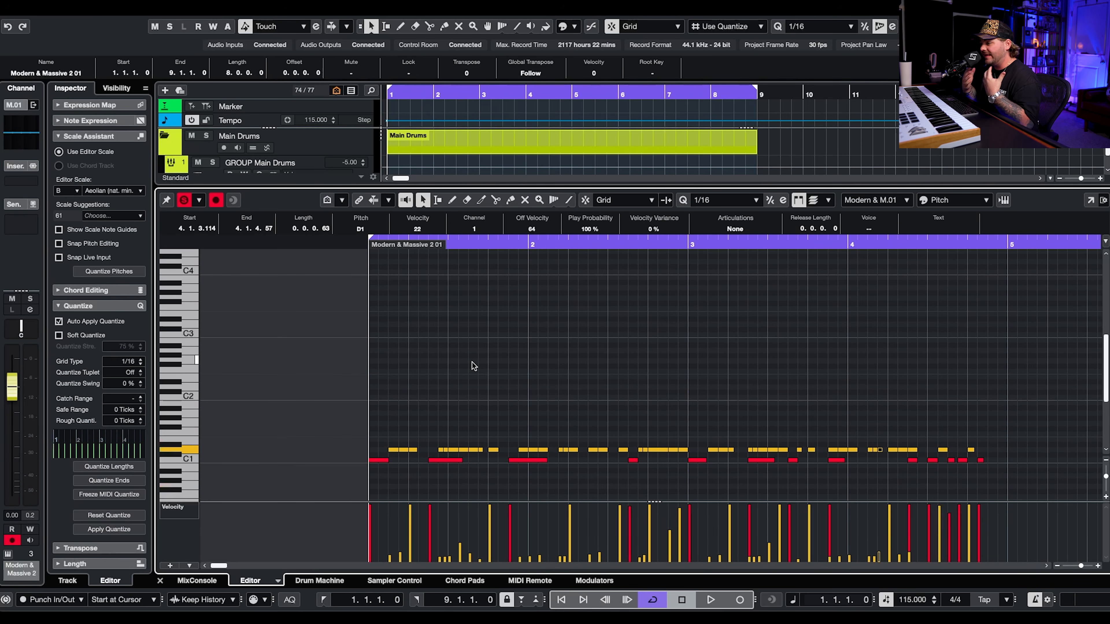
{"action": "key", "text": "space"}
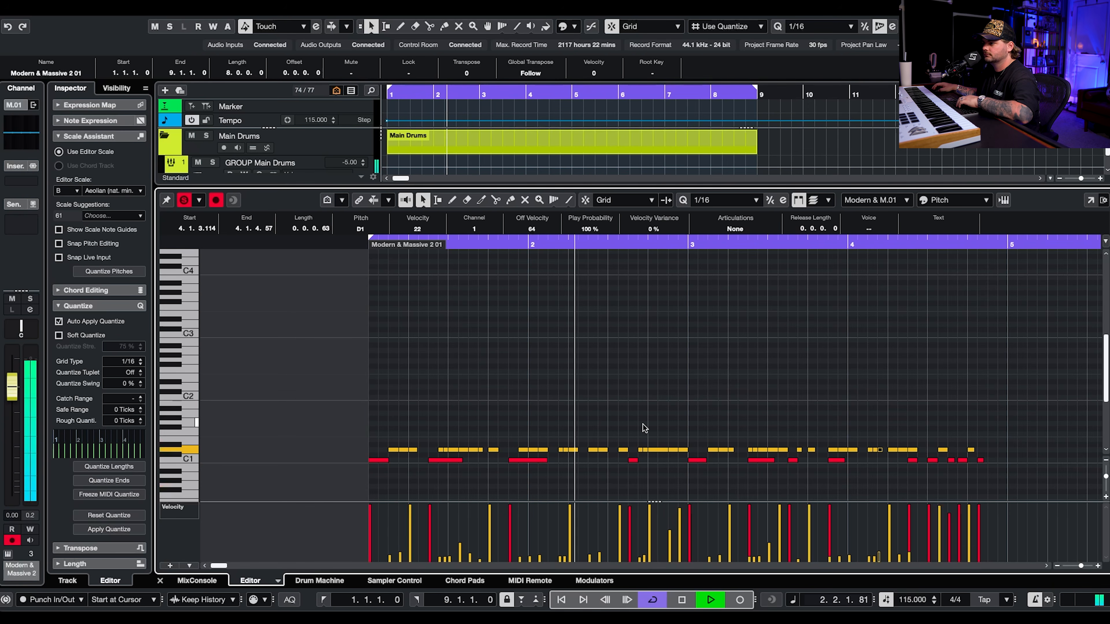
{"action": "key", "text": "space"}
{"action": "key", "text": "space"}
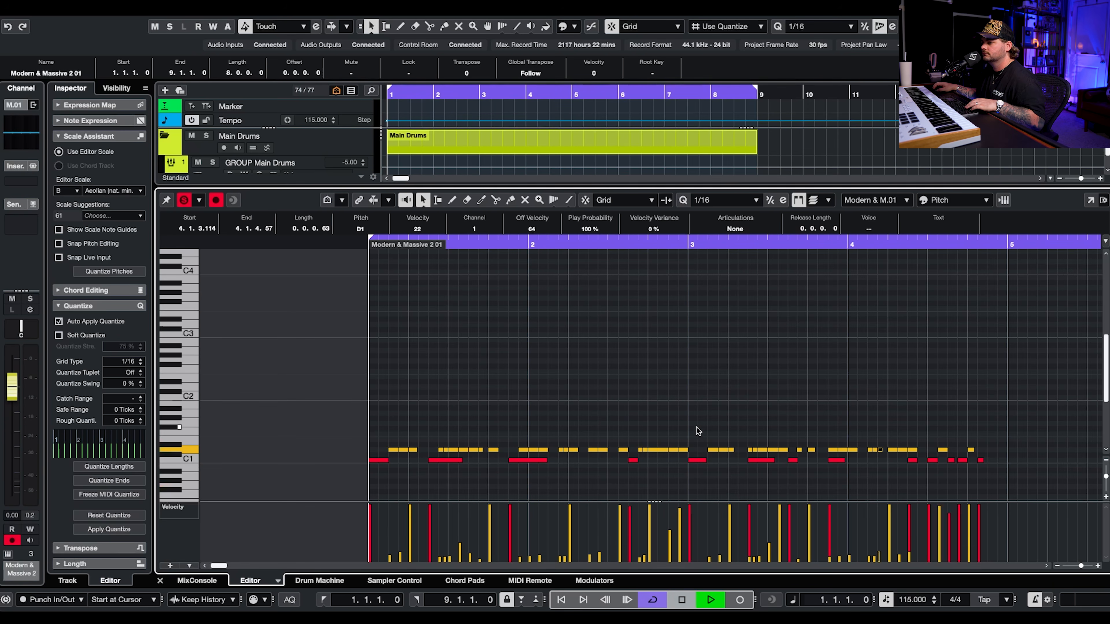
{"action": "scroll", "coordinate": [950, 417], "scroll_direction": "down", "scroll_amount": 4}
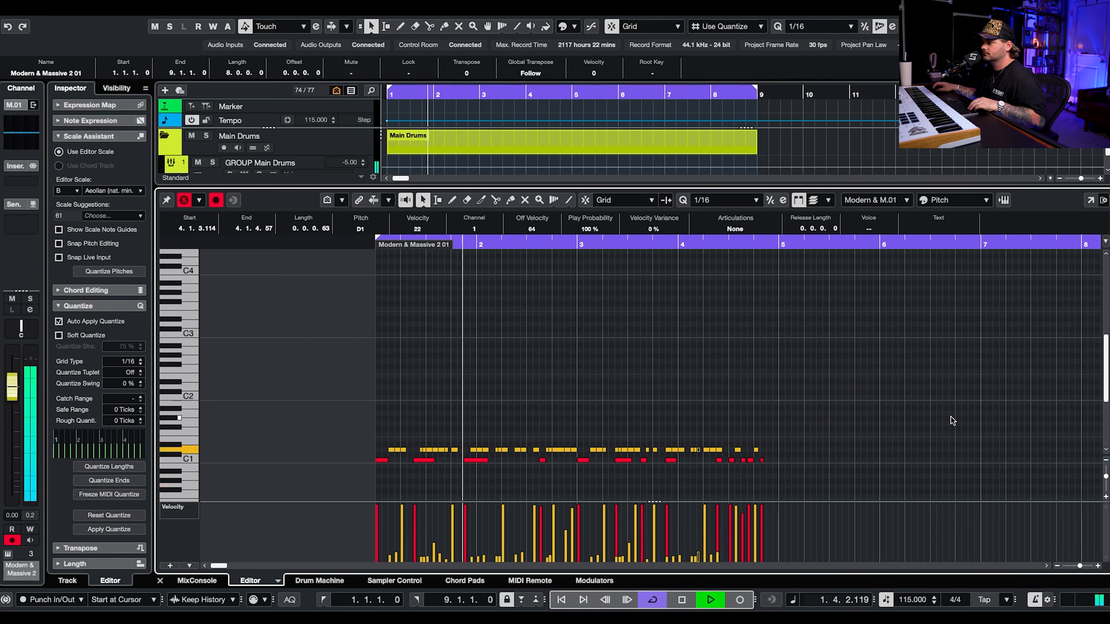
{"action": "scroll", "coordinate": [715, 406], "scroll_direction": "up", "scroll_amount": 4}
{"action": "scroll", "coordinate": [513, 407], "scroll_direction": "up", "scroll_amount": 1}
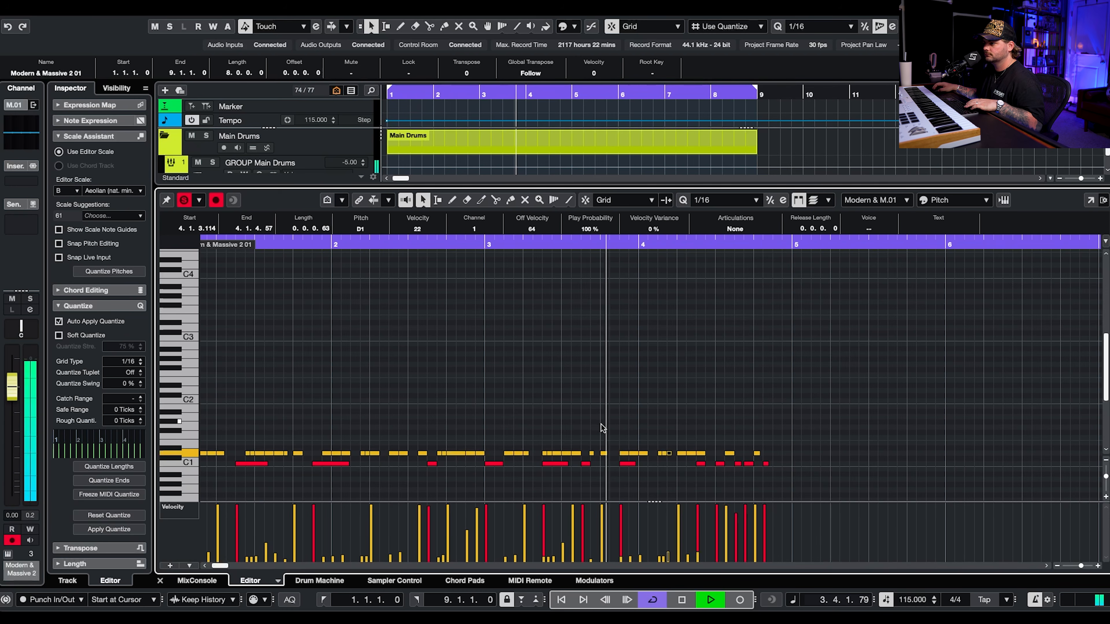
{"action": "key", "text": "space"}
- Draw a G1 note at 3.4.2, set its velocity to 115, and play it back from 3.2.3
{"action": "key", "text": "8"}
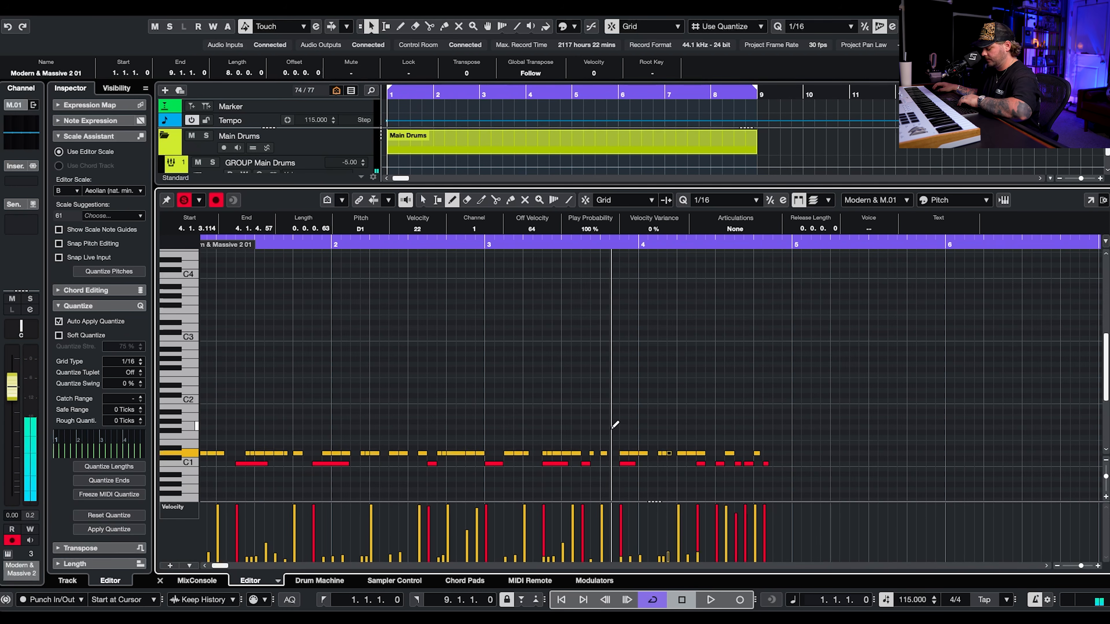
{"action": "left_click", "coordinate": [544, 245]}
{"action": "key", "text": "space"}
{"action": "scroll", "coordinate": [573, 341], "scroll_direction": "up", "scroll_amount": 2}
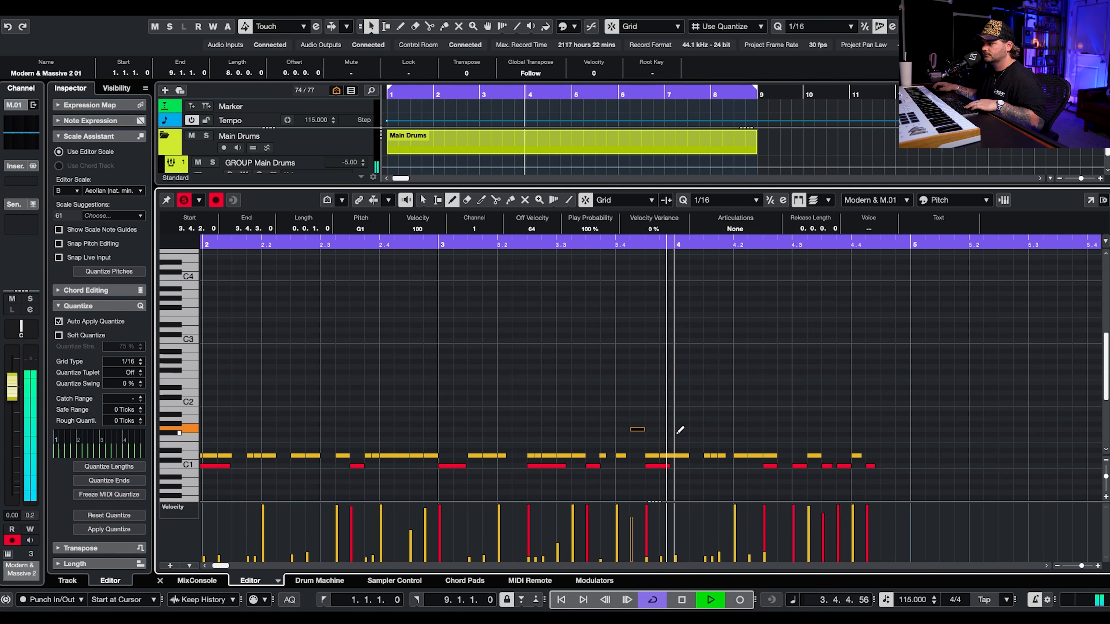
{"action": "key", "text": "space"}
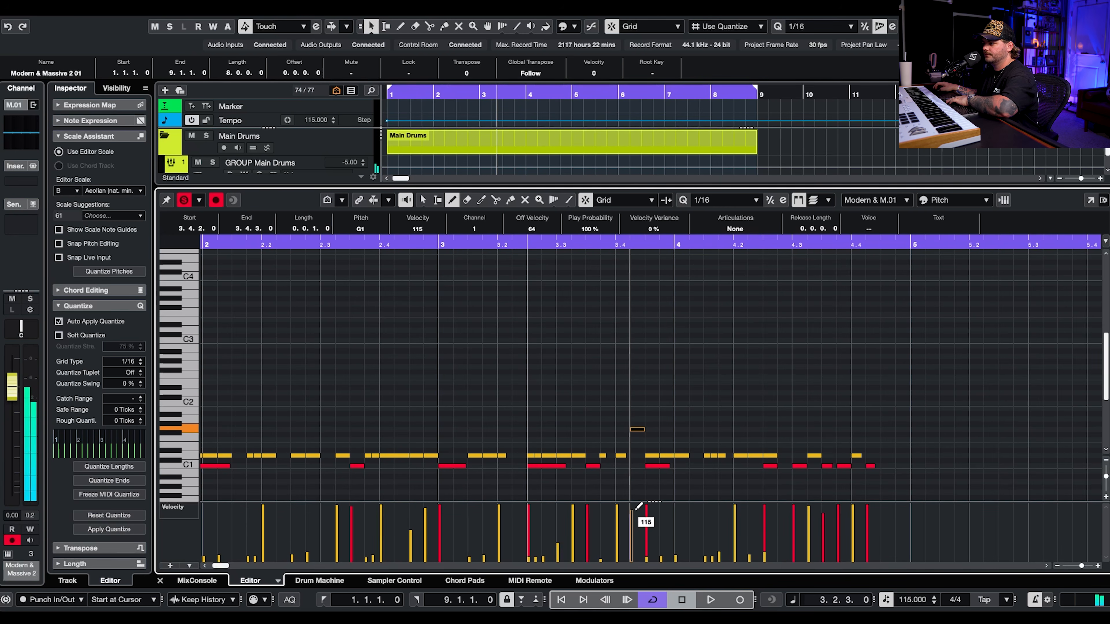
{"action": "key", "text": "space"}
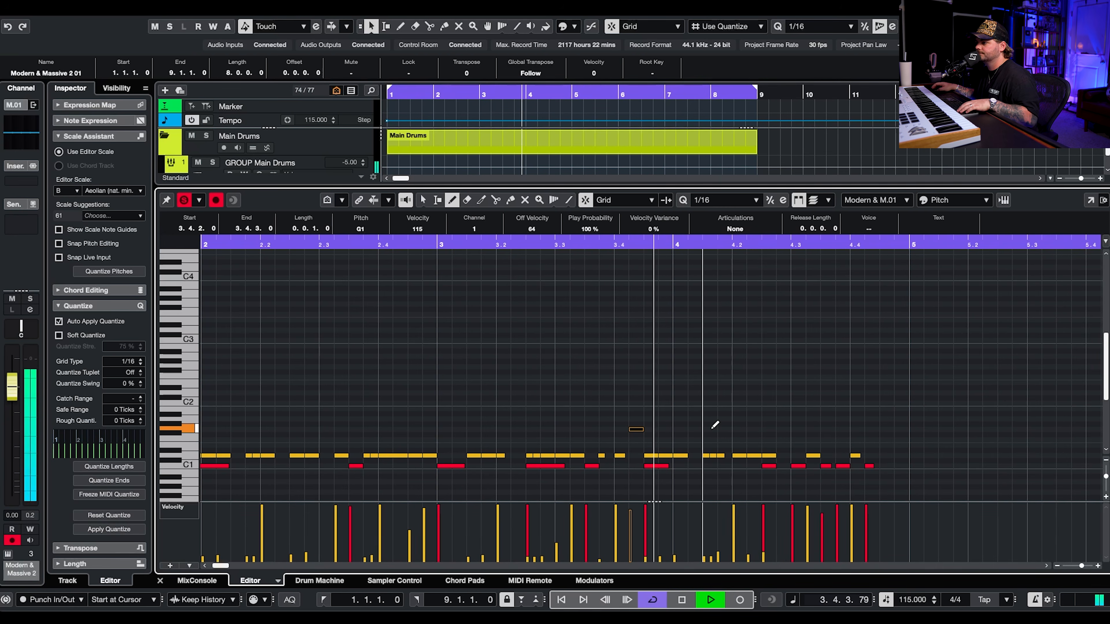
{"action": "key", "text": "space"}
- Draw a rising three-note fill at the end of bar 4: F#1 at 4.4.2, G#1 at 4.4.3 and A#1 at 4.4.4
{"action": "left_click", "coordinate": [881, 435]}
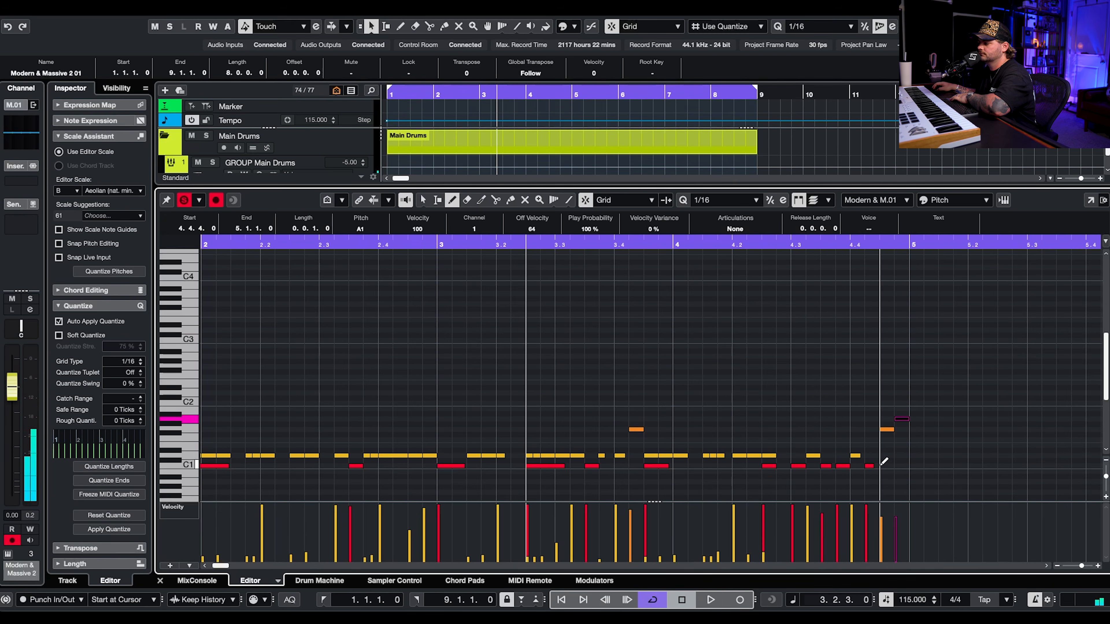
{"action": "left_click", "coordinate": [872, 434]}
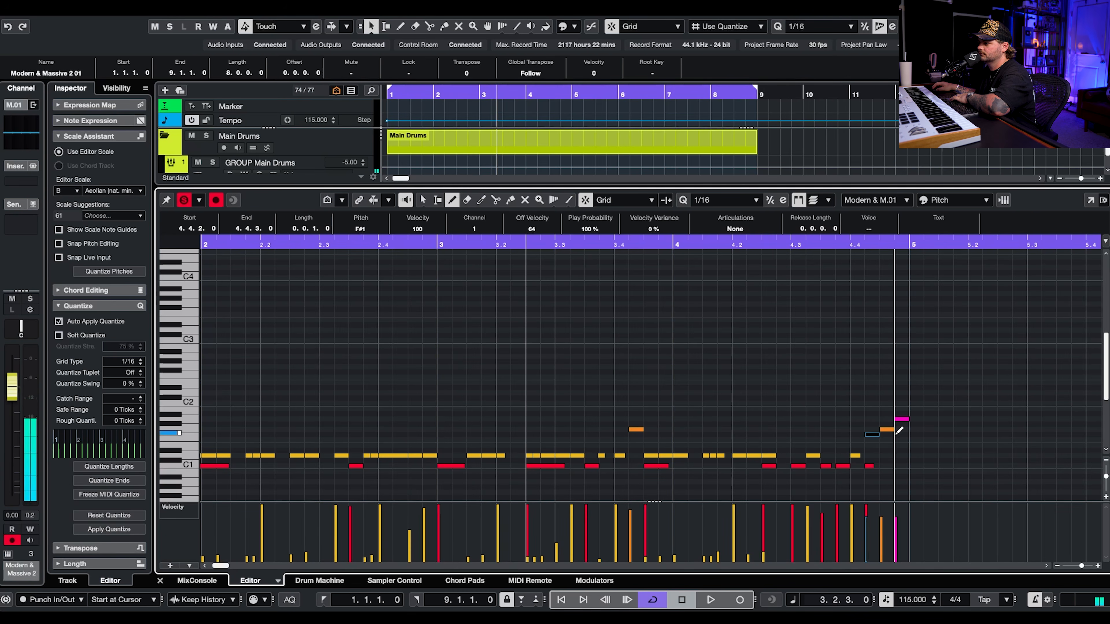
{"action": "left_click_drag", "start_coordinate": [889, 431], "coordinate": [889, 425]}
{"action": "left_click", "coordinate": [901, 413]}
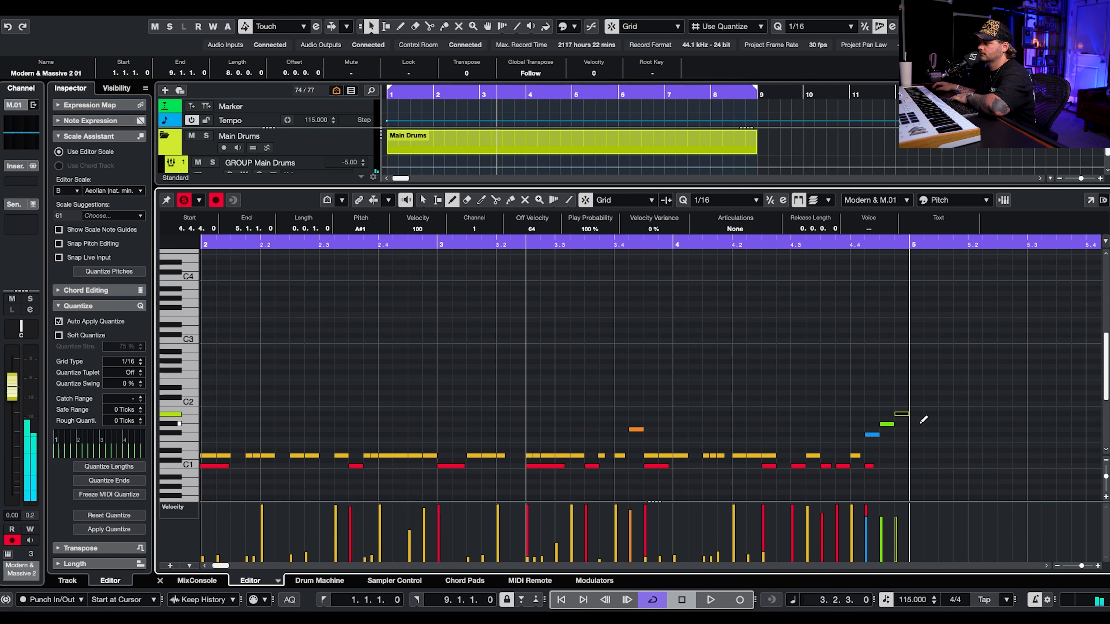
- Select the three fill notes at the end of bar 4 and raise their velocities together
{"action": "scroll", "coordinate": [877, 420], "scroll_direction": "up", "scroll_amount": 3}
{"action": "key", "text": "1"}
{"action": "left_click_drag", "start_coordinate": [961, 392], "coordinate": [878, 438]}
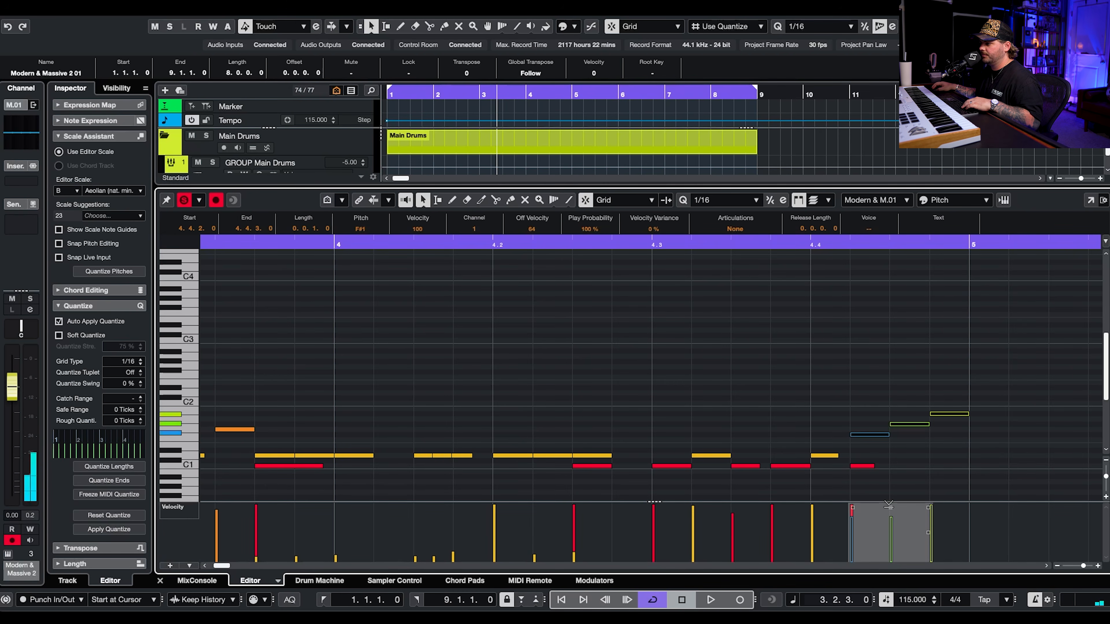
{"action": "left_click", "coordinate": [895, 489]}
- Play back the new fill from 3.2.3, and replay the pattern from bar 1
{"action": "scroll", "coordinate": [907, 443], "scroll_direction": "down", "scroll_amount": 4}
{"action": "key", "text": "space"}
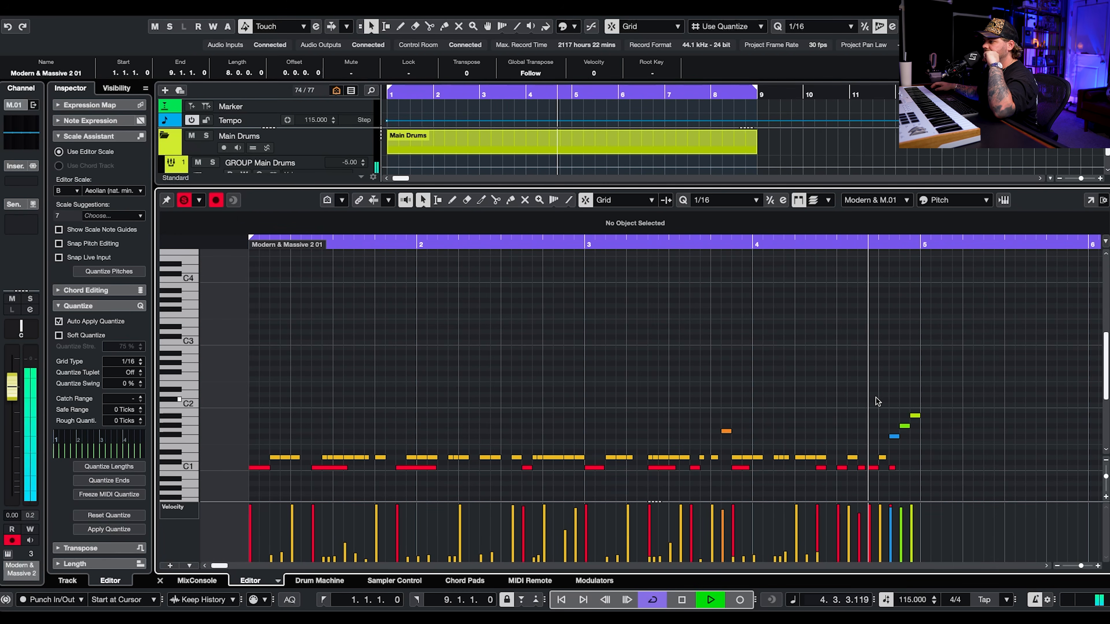
{"action": "scroll", "coordinate": [362, 315], "scroll_direction": "right", "scroll_amount": 1}
{"action": "key", "text": "space"}
{"action": "left_click", "coordinate": [234, 243]}
{"action": "key", "text": "space"}
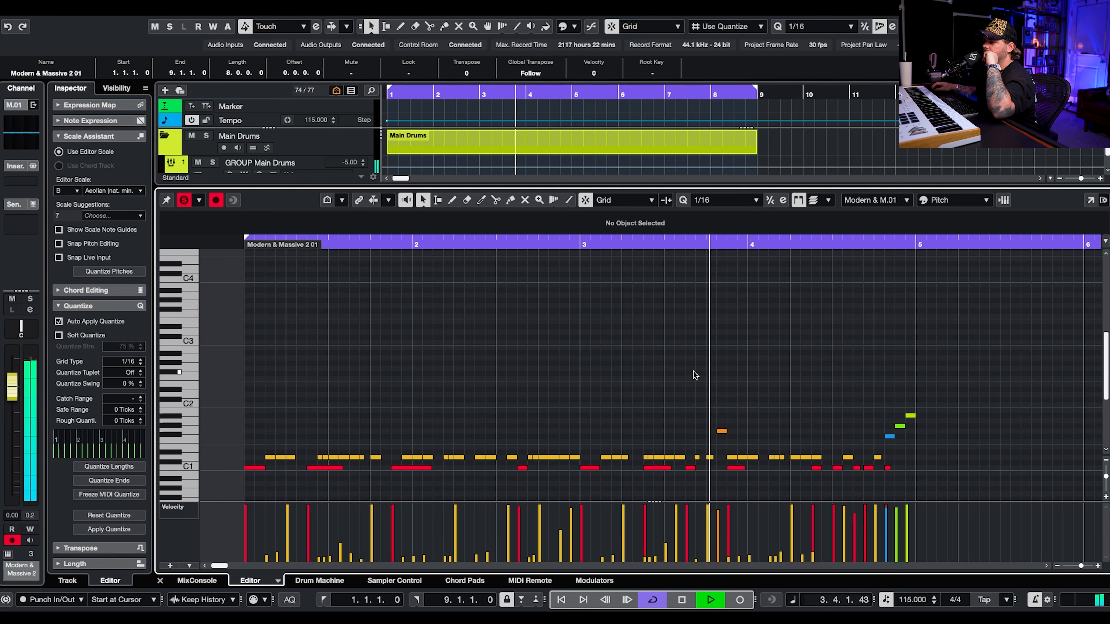
{"action": "key", "text": "space"}
- Move the D1 ghost note at 3.4.3 up to B1 and set its velocity to 103
{"action": "left_click", "coordinate": [731, 457]}
{"action": "key", "text": "Up"}
{"action": "key", "text": "Up"}
{"action": "key", "text": "Up"}
{"action": "key", "text": "Up"}
{"action": "key", "text": "Up"}
{"action": "key", "text": "Up"}
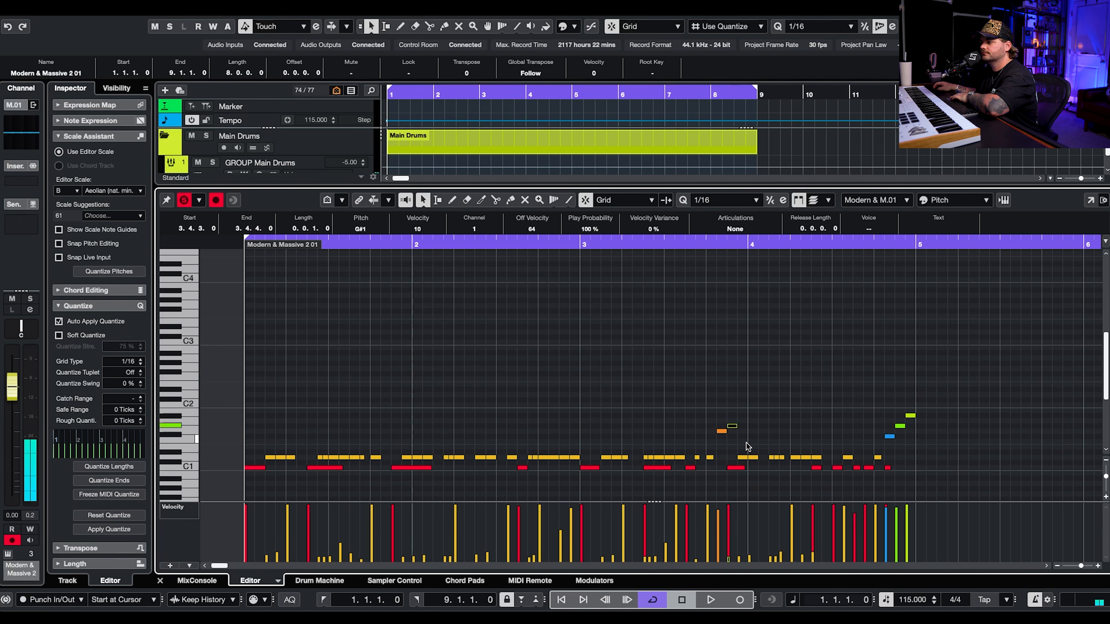
{"action": "scroll", "coordinate": [734, 536], "scroll_direction": "up", "scroll_amount": 10}
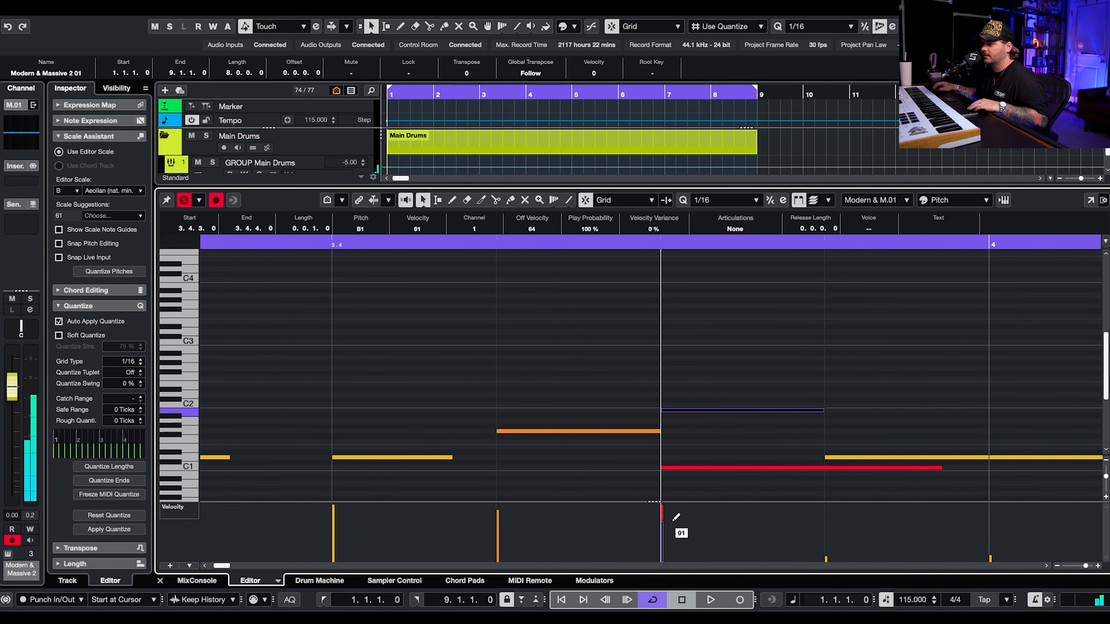
{"action": "left_click_drag", "start_coordinate": [675, 516], "coordinate": [674, 514]}
- Play back the passage from 3.3.2 into the fill at the end of bar 4
{"action": "scroll", "coordinate": [706, 397], "scroll_direction": "down", "scroll_amount": 8}
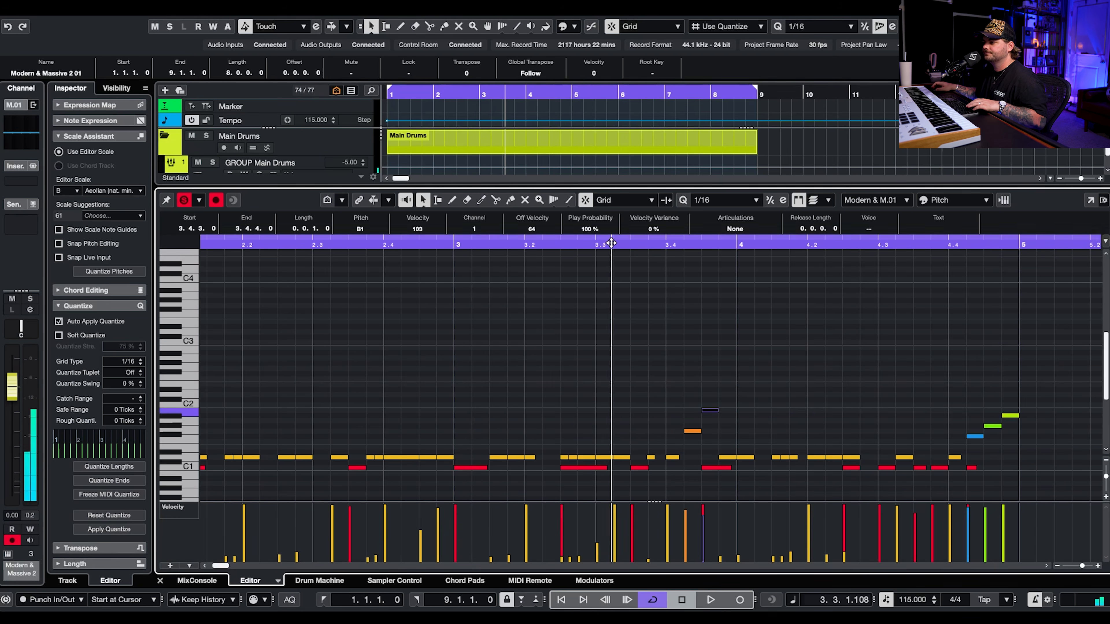
{"action": "scroll", "coordinate": [731, 349], "scroll_direction": "down", "scroll_amount": 3}
{"action": "key", "text": "space"}
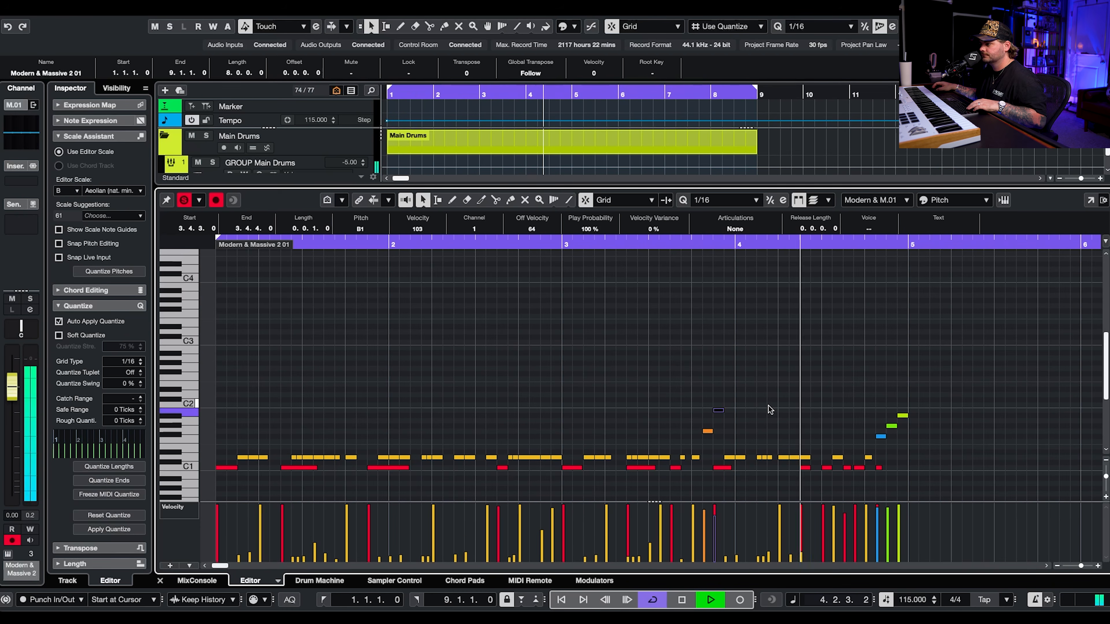
{"action": "key", "text": "space"}
- Draw two sixteenth-length C#2 notes with velocity 100 at 1.1.1 and 1.2.1
{"action": "scroll", "coordinate": [628, 378], "scroll_direction": "left", "scroll_amount": 2}
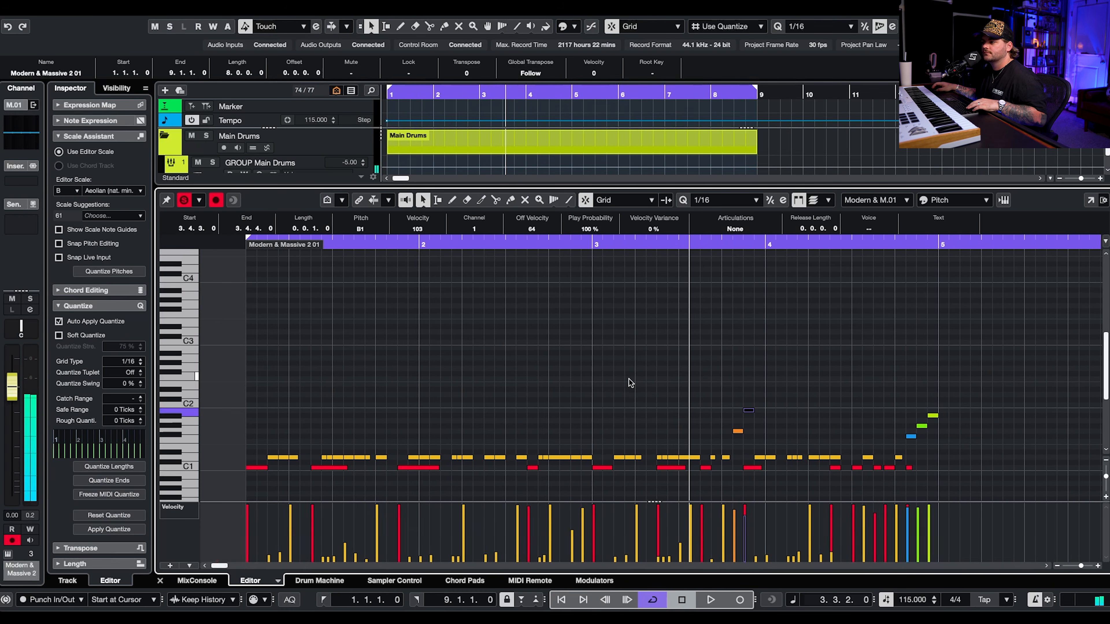
{"action": "scroll", "coordinate": [629, 379], "scroll_direction": "down", "scroll_amount": 2}
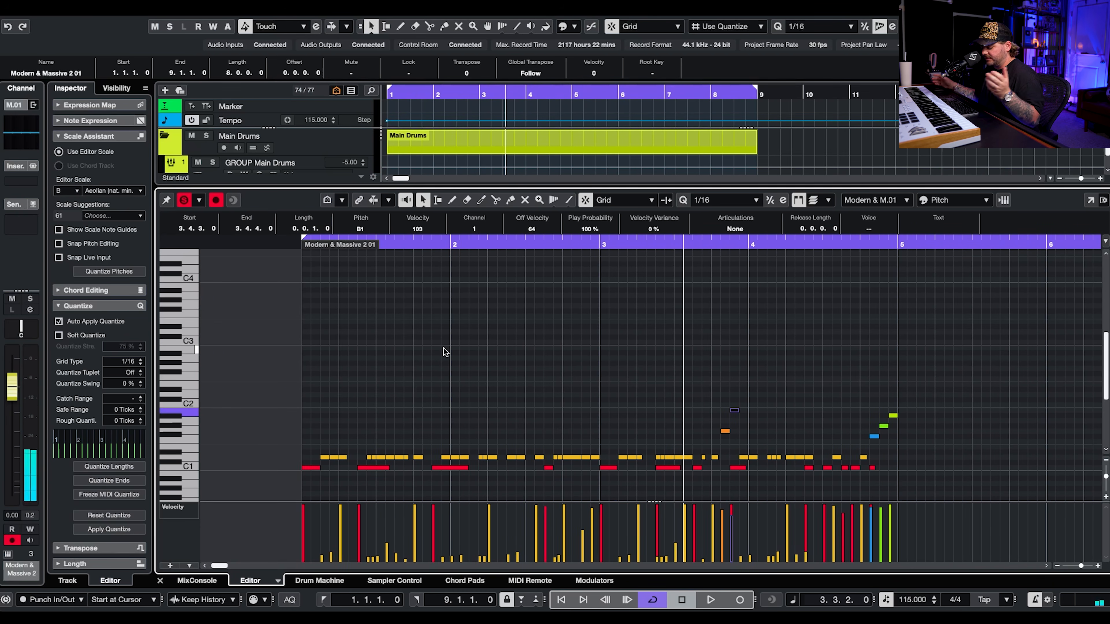
{"action": "key", "text": "8"}
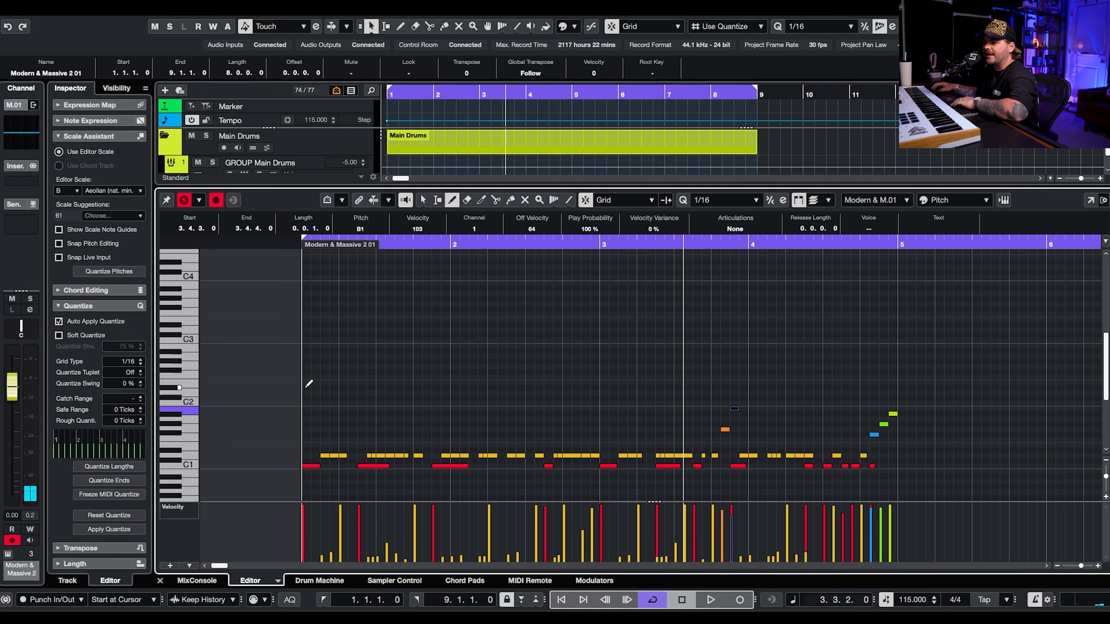
{"action": "scroll", "coordinate": [309, 342], "scroll_direction": "left", "scroll_amount": 1}
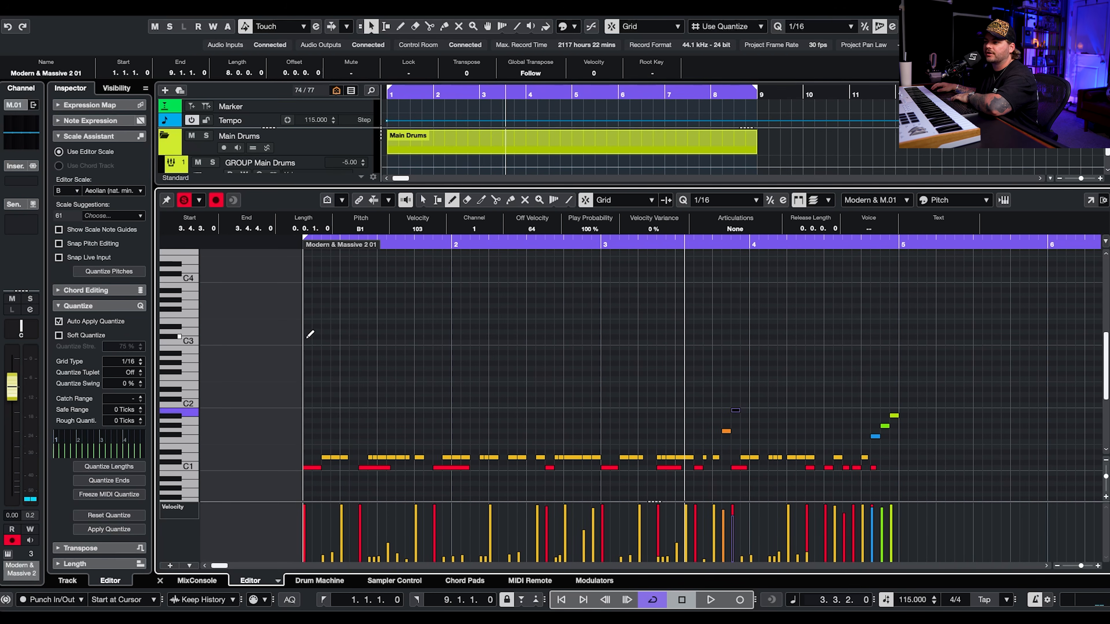
{"action": "left_click", "coordinate": [312, 339]}
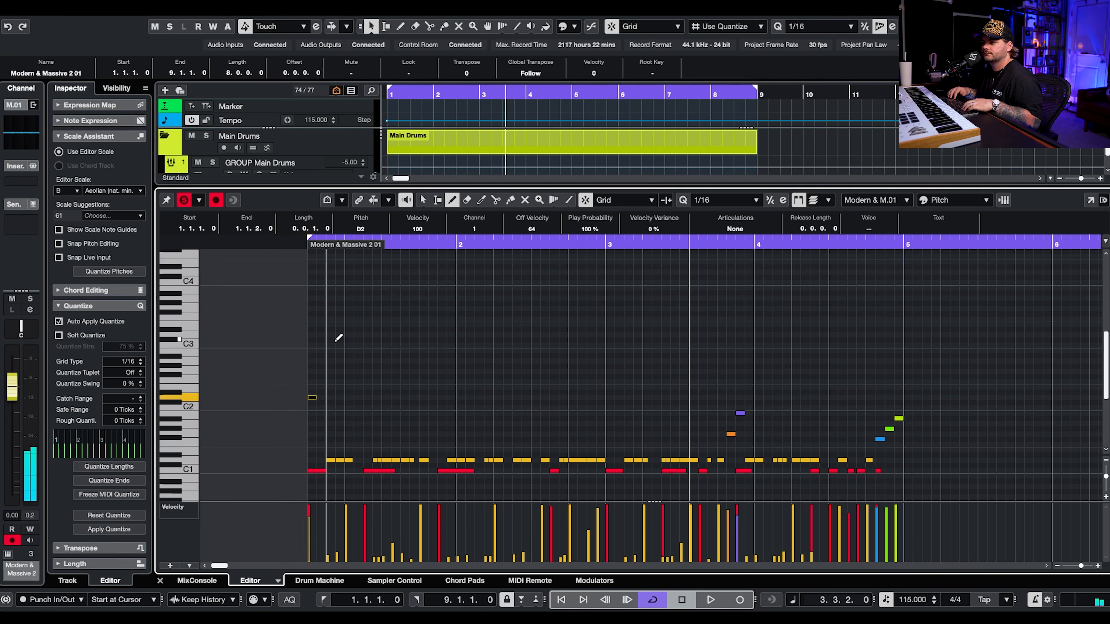
{"action": "scroll", "coordinate": [313, 394], "scroll_direction": "up", "scroll_amount": 5}
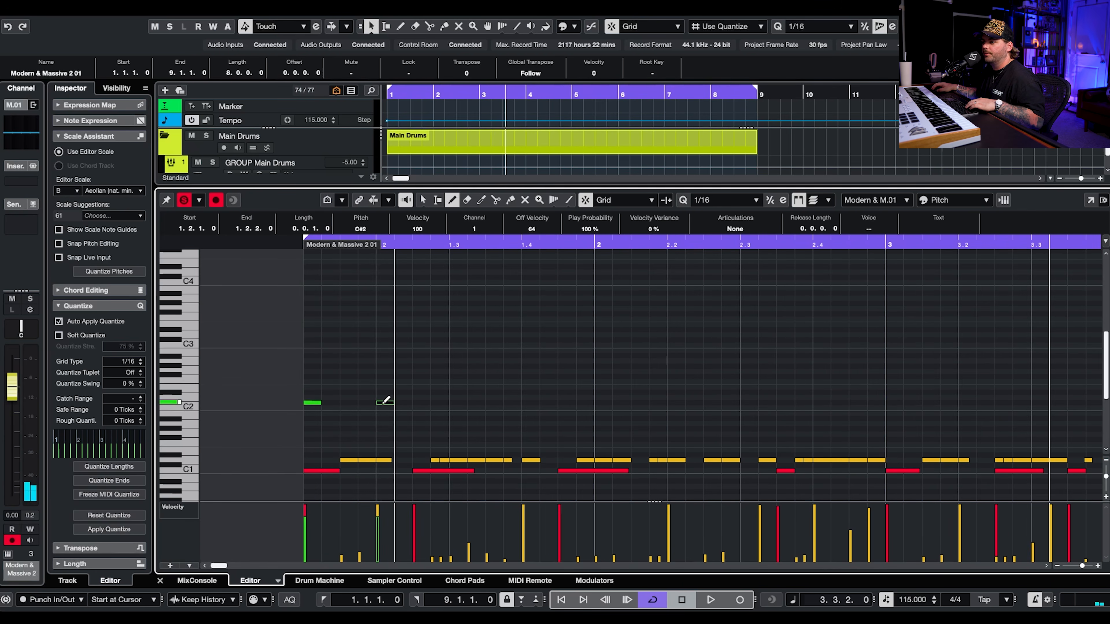
{"action": "scroll", "coordinate": [445, 393], "scroll_direction": "down", "scroll_amount": 5}
{"action": "key", "text": "1"}
- Copy the C#2 quarter-note pair and paste growing groups at 1.3.1, 2.1.1 and 3.1.1 to fill four bars
{"action": "left_click_drag", "start_coordinate": [443, 389], "coordinate": [378, 409]}
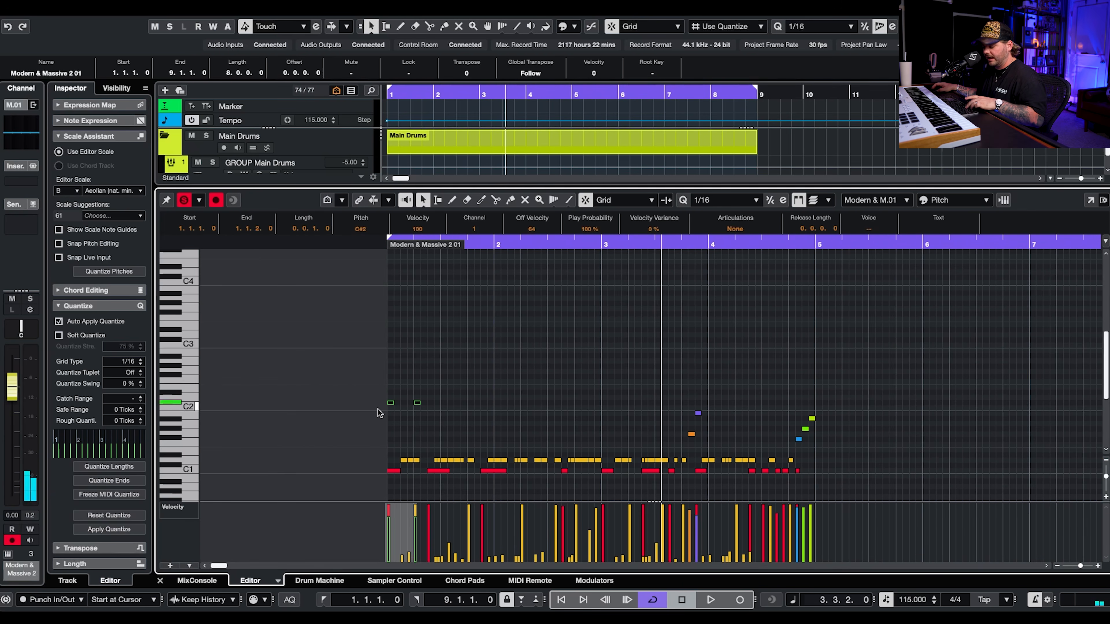
{"action": "left_click", "coordinate": [439, 244]}
{"action": "key", "text": "super+v"}
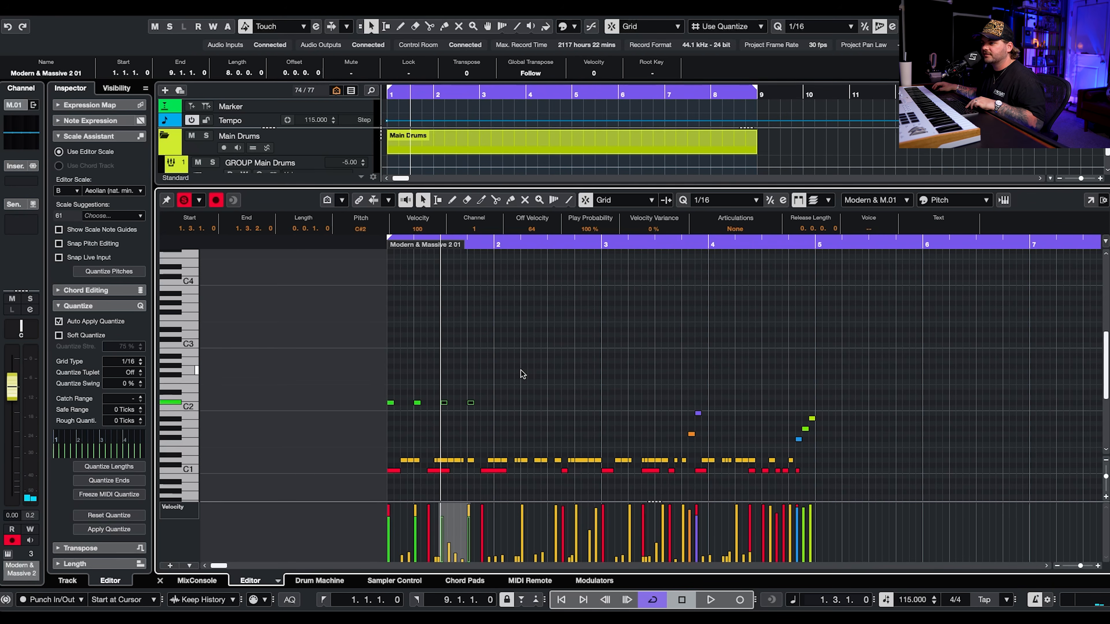
{"action": "left_click_drag", "start_coordinate": [522, 371], "coordinate": [370, 436]}
{"action": "left_click", "coordinate": [492, 245]}
{"action": "key", "text": "super+v"}
{"action": "left_click_drag", "start_coordinate": [676, 381], "coordinate": [375, 420]}
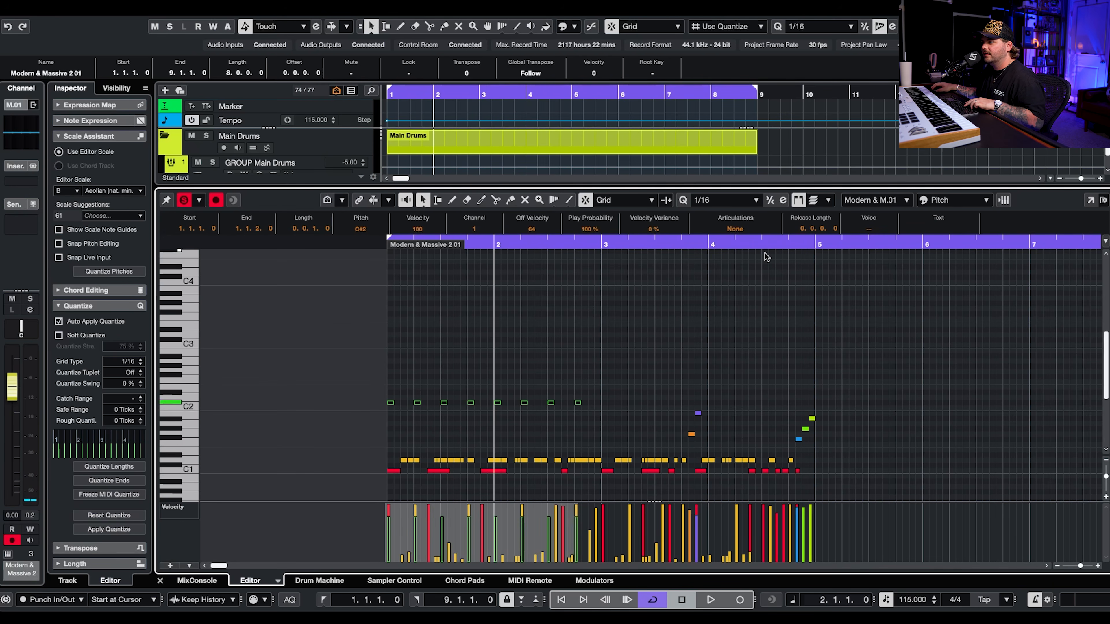
{"action": "left_click", "coordinate": [603, 243]}
{"action": "key", "text": "super+v"}
- Audition the whole quarter-note layer at pitches from D#2 up past G2, and return it to C#2
{"action": "left_click_drag", "start_coordinate": [867, 352], "coordinate": [392, 402]}
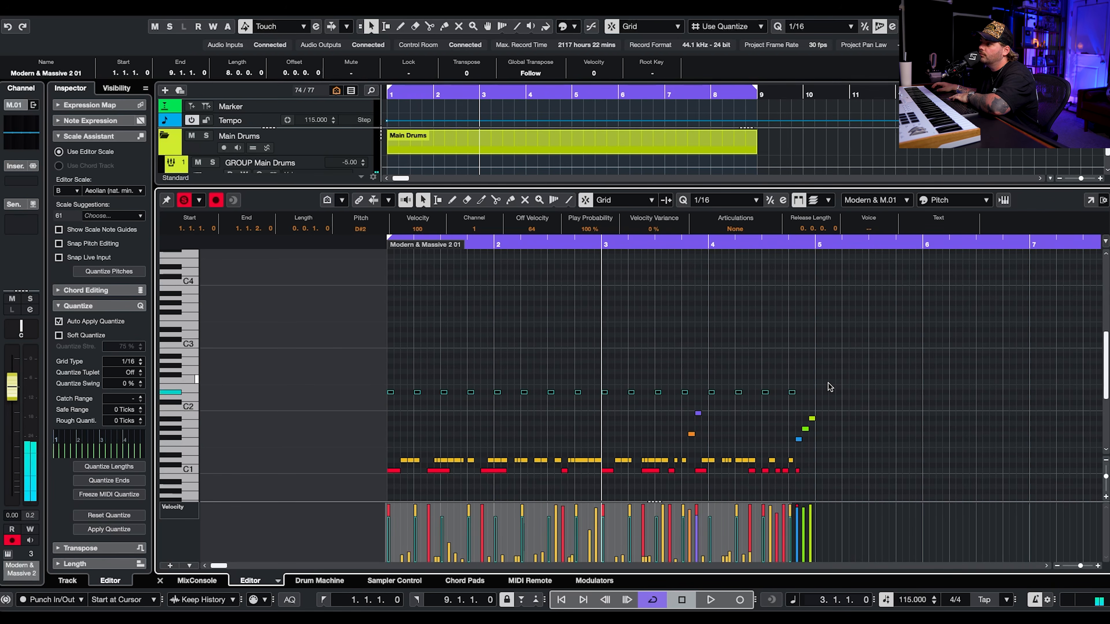
{"action": "key", "text": "Up"}
{"action": "key", "text": "Up"}
{"action": "key", "text": "Up"}
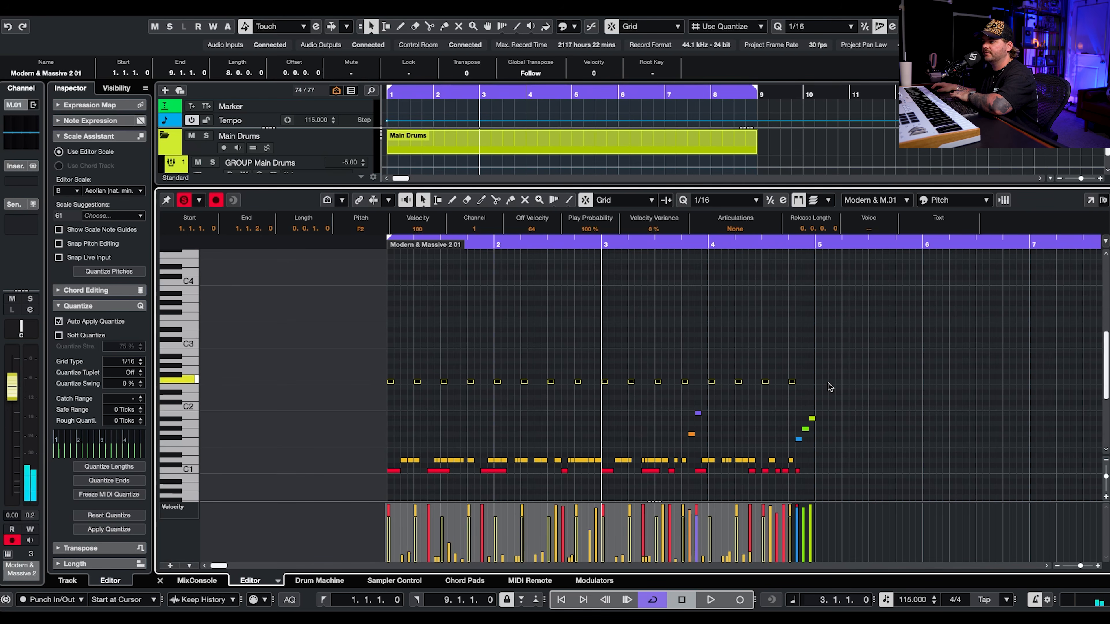
{"action": "key", "text": "Up"}
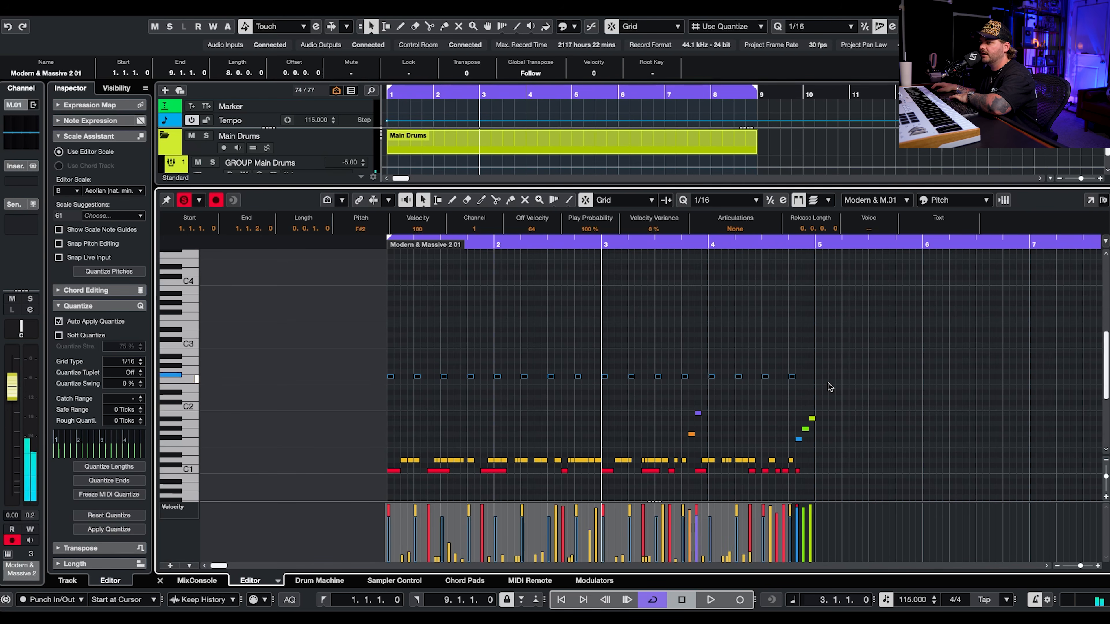
{"action": "key", "text": "Up"}
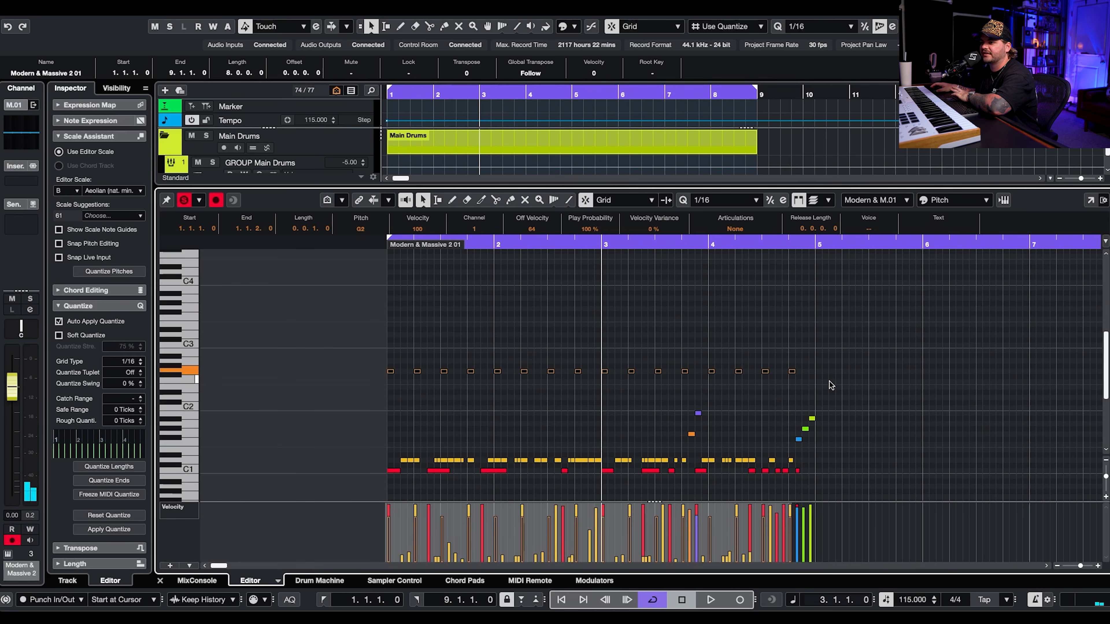
{"action": "key", "text": "Up"}
{"action": "key", "text": "Down"}
{"action": "key", "text": "Down"}
{"action": "key", "text": "Down"}
{"action": "key", "text": "Down"}
{"action": "key", "text": "Down"}
{"action": "key", "text": "Down"}
{"action": "key", "text": "Down"}
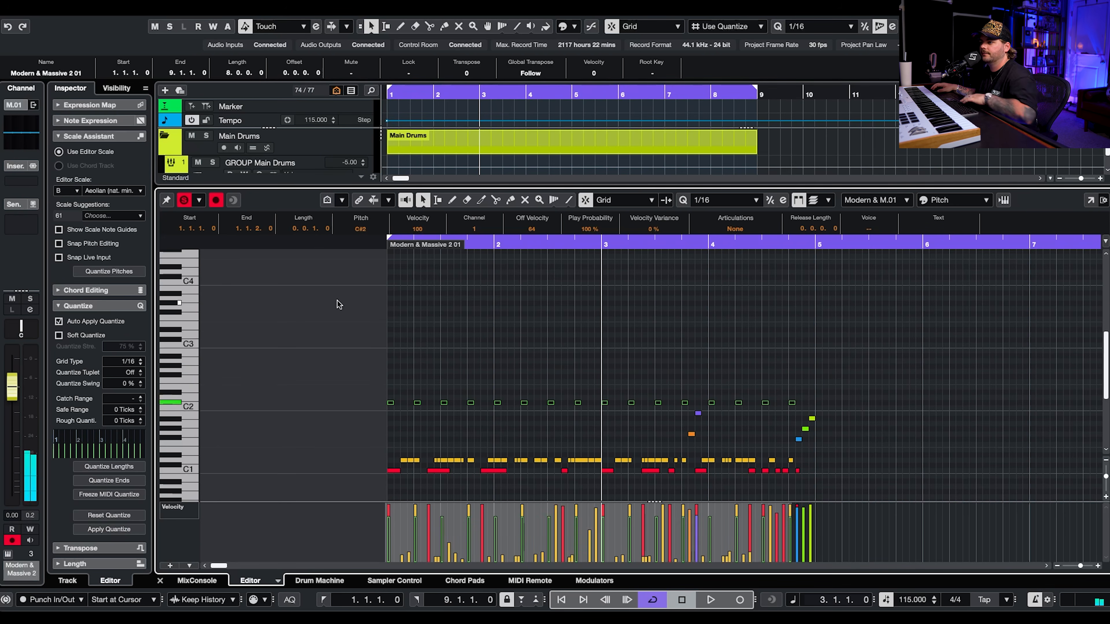
- Raise the velocities of the C#2 quarter-note layer to 127 and play the pattern from bar 1
{"action": "left_click", "coordinate": [411, 315]}
{"action": "key", "text": "space"}
{"action": "left_click_drag", "start_coordinate": [807, 385], "coordinate": [386, 412]}
{"action": "key", "text": "space"}
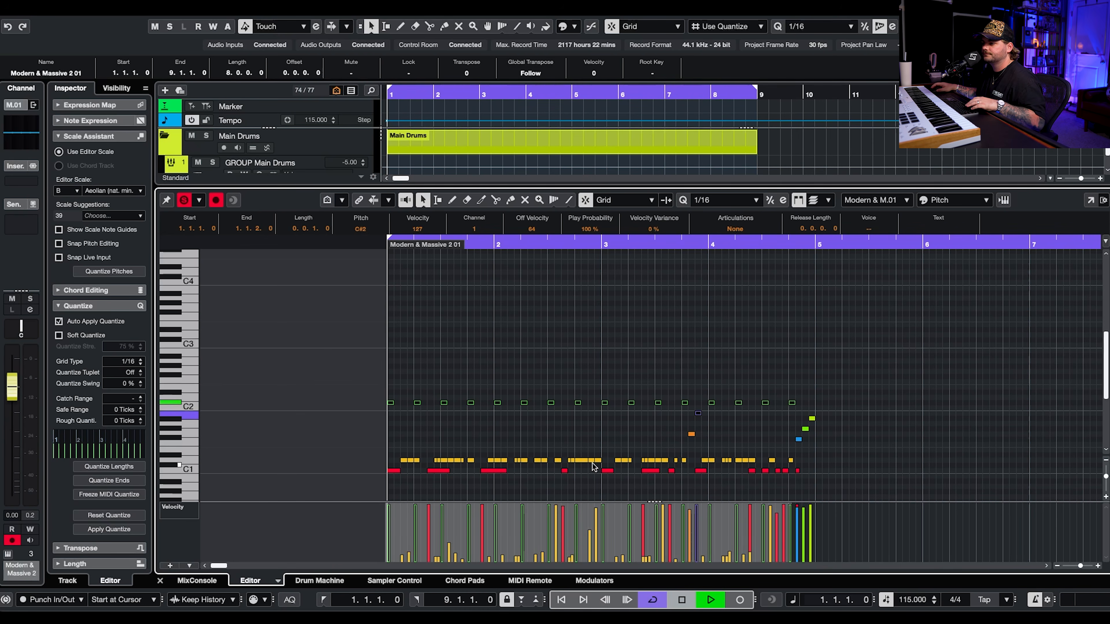
{"action": "scroll", "coordinate": [435, 412], "scroll_direction": "up", "scroll_amount": 4}
{"action": "scroll", "coordinate": [445, 411], "scroll_direction": "down", "scroll_amount": 4}
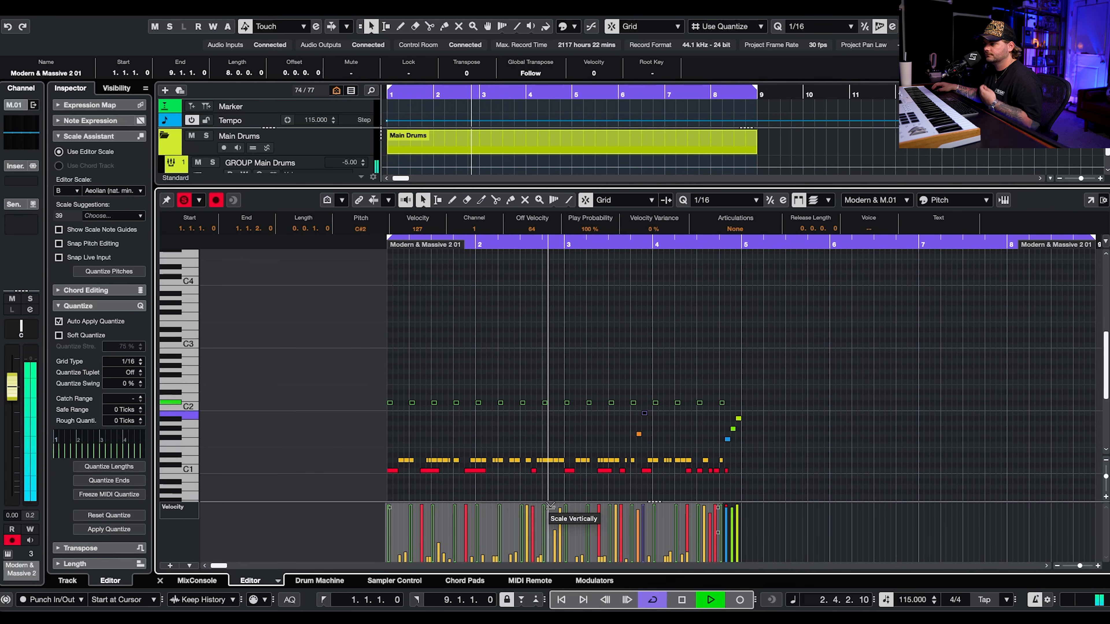
{"action": "key", "text": "space"}
- Move the quarter-note layer up to D#2 with its velocity set to 123
{"action": "left_click_drag", "start_coordinate": [729, 399], "coordinate": [381, 407]}
{"action": "key", "text": "Up"}
{"action": "key", "text": "Up"}
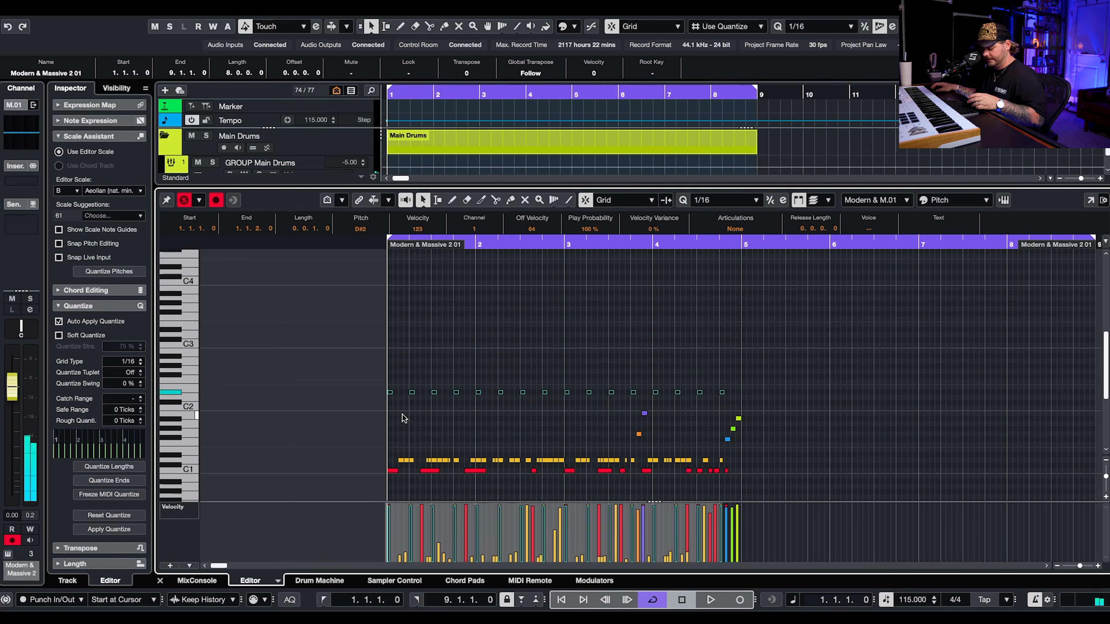
- Duplicate the D#2 layer onto the offbeats from 1.1.3, and lower the copies to C#2 with velocity 90
{"action": "scroll", "coordinate": [443, 372], "scroll_direction": "up", "scroll_amount": 6}
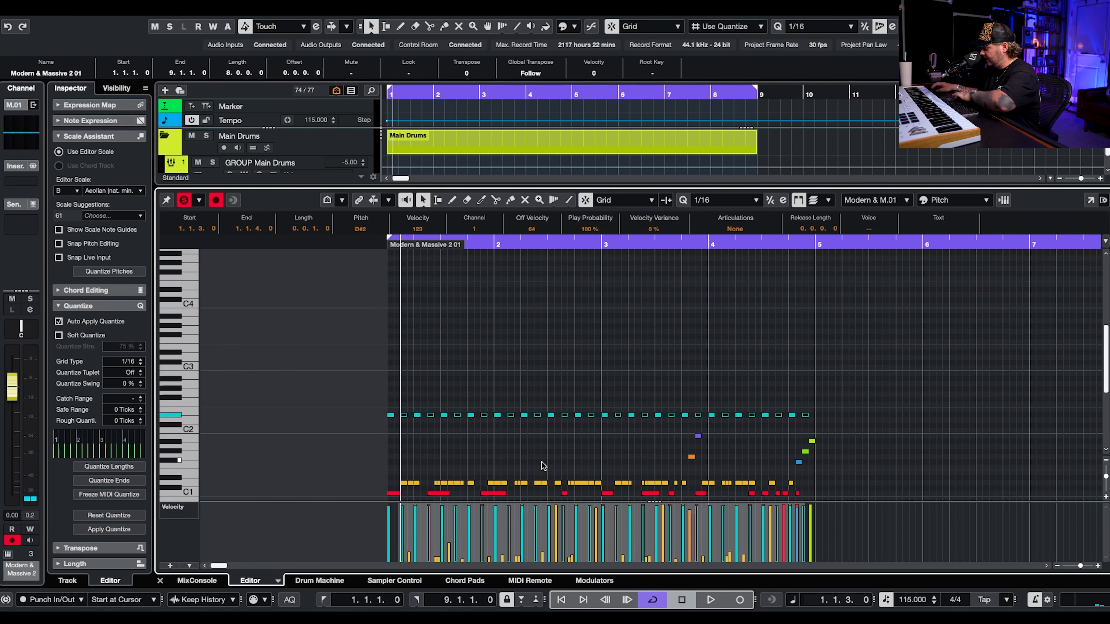
{"action": "key", "text": "Down"}
{"action": "key", "text": "Down"}
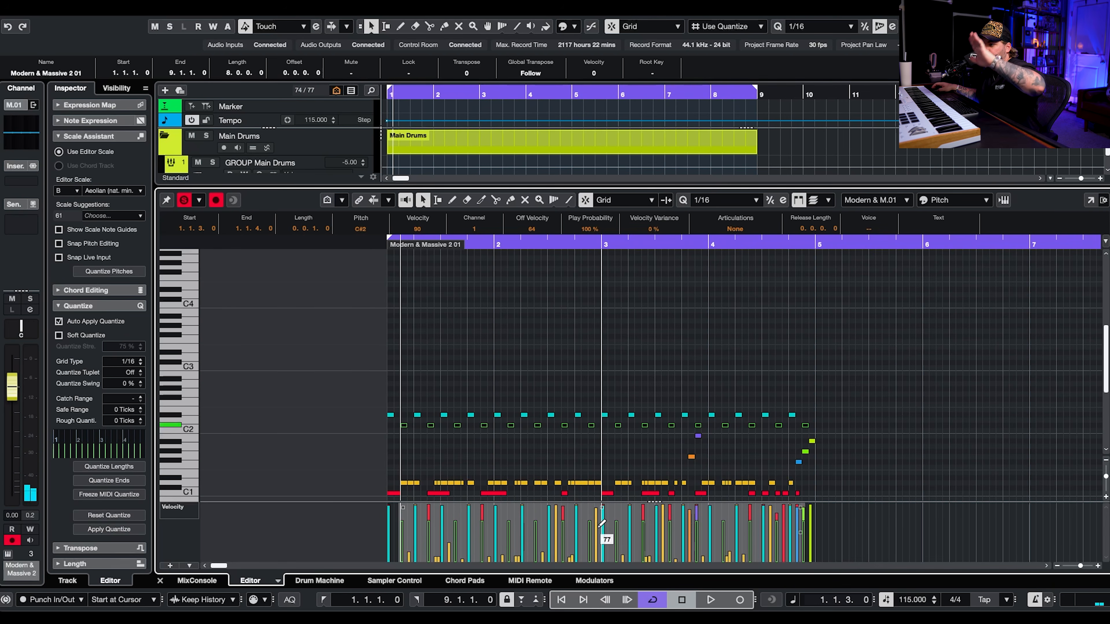
{"action": "scroll", "coordinate": [784, 429], "scroll_direction": "down", "scroll_amount": 1}
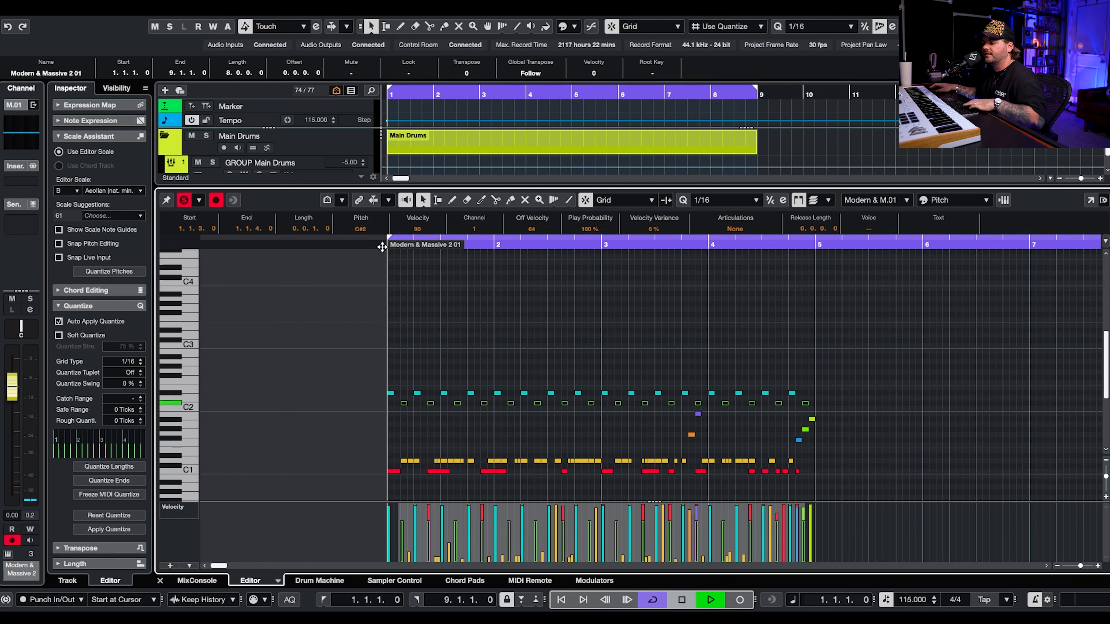
- Move the offbeat notes up to D2, set their velocity to 77, and check the pattern by playing it back
{"action": "key", "text": "space"}
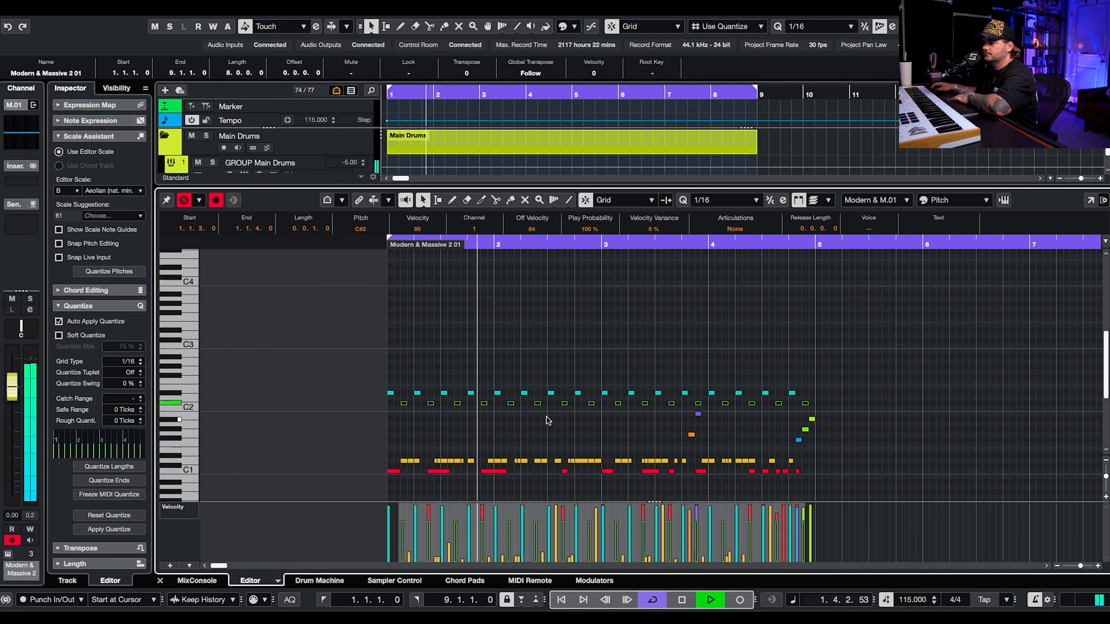
{"action": "left_click_drag", "start_coordinate": [813, 404], "coordinate": [353, 410]}
{"action": "key", "text": "Up"}
{"action": "key", "text": "space"}
{"action": "left_click_drag", "start_coordinate": [601, 506], "coordinate": [602, 526]}
{"action": "key", "text": "space"}
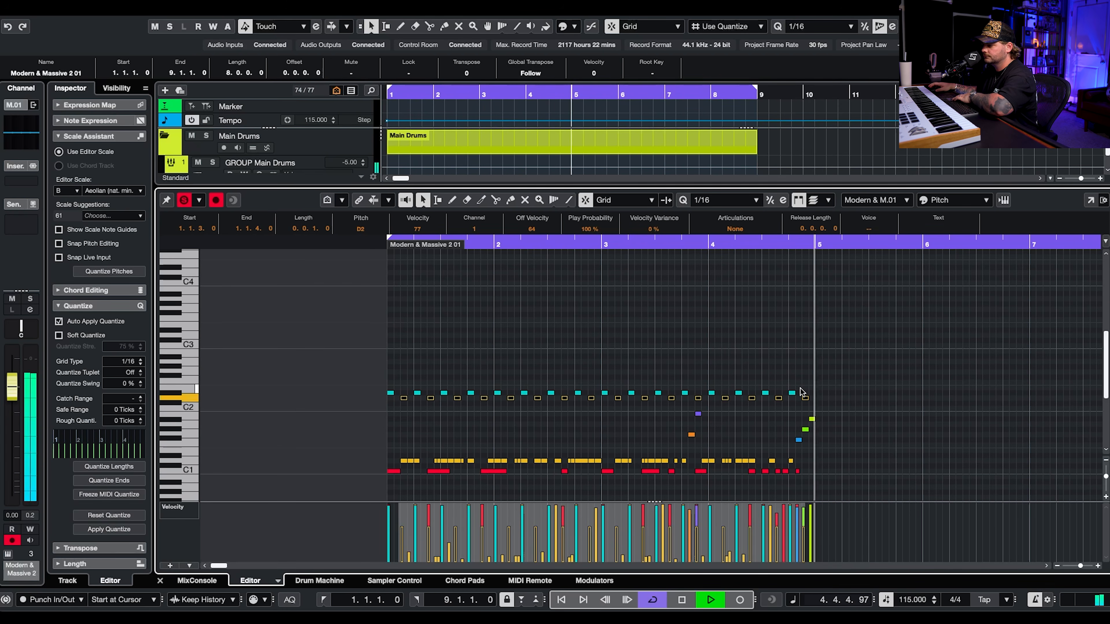
{"action": "key", "text": "space"}
- Delete the offbeat layer notes at 3.4.3 and 4.4.3 that overlap the fills
{"action": "left_click", "coordinate": [699, 392]}
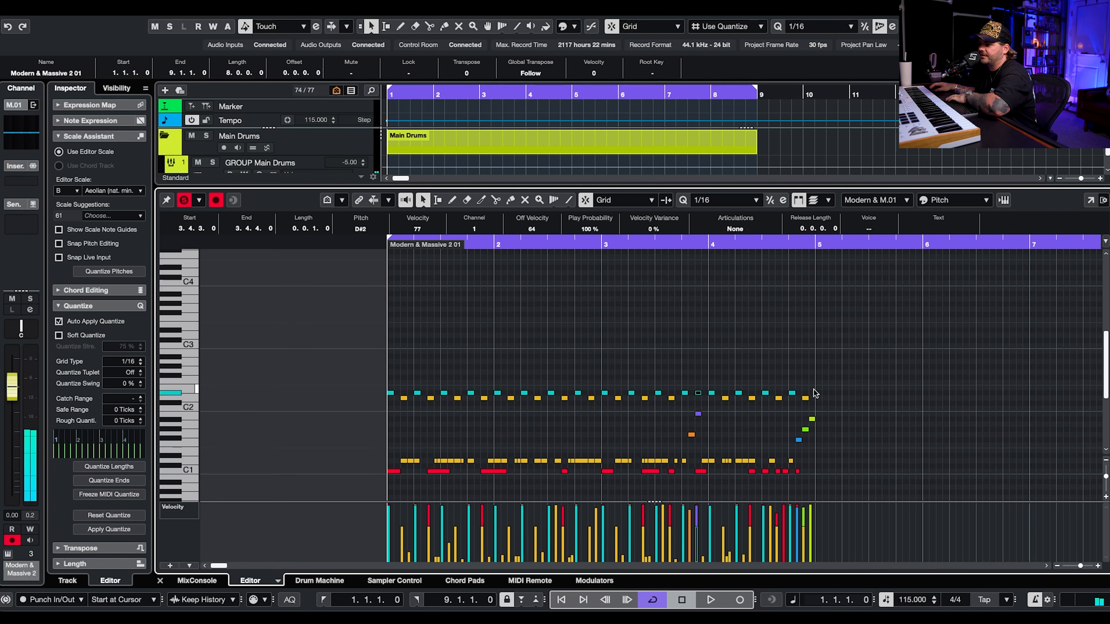
{"action": "left_click", "coordinate": [805, 397]}
{"action": "scroll", "coordinate": [807, 406], "scroll_direction": "down", "scroll_amount": 1}
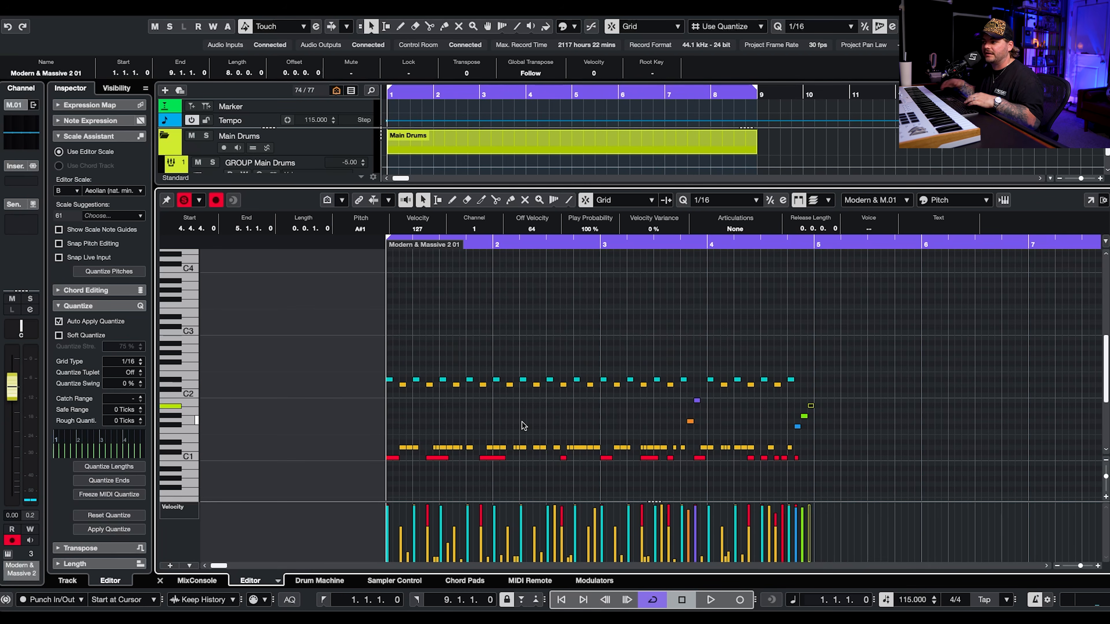
- Delete the D#2 note at 3.4.1 and play the pattern, replaying the fill passage in bar 3
{"action": "left_click", "coordinate": [683, 379]}
{"action": "scroll", "coordinate": [683, 388], "scroll_direction": "right", "scroll_amount": 1}
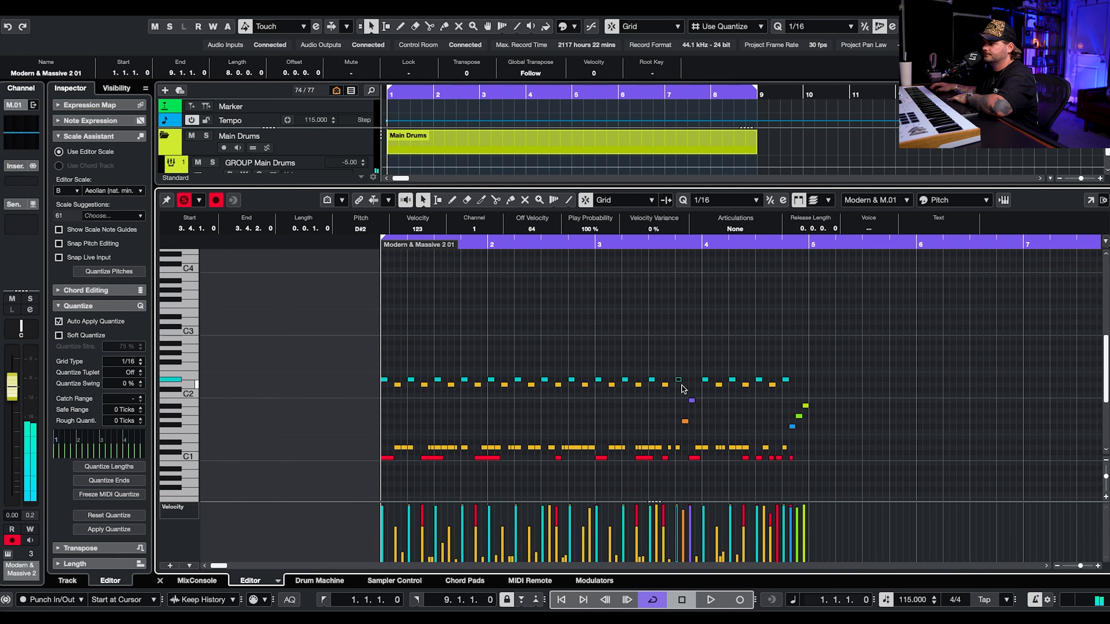
{"action": "key", "text": "Delete"}
{"action": "key", "text": "space"}
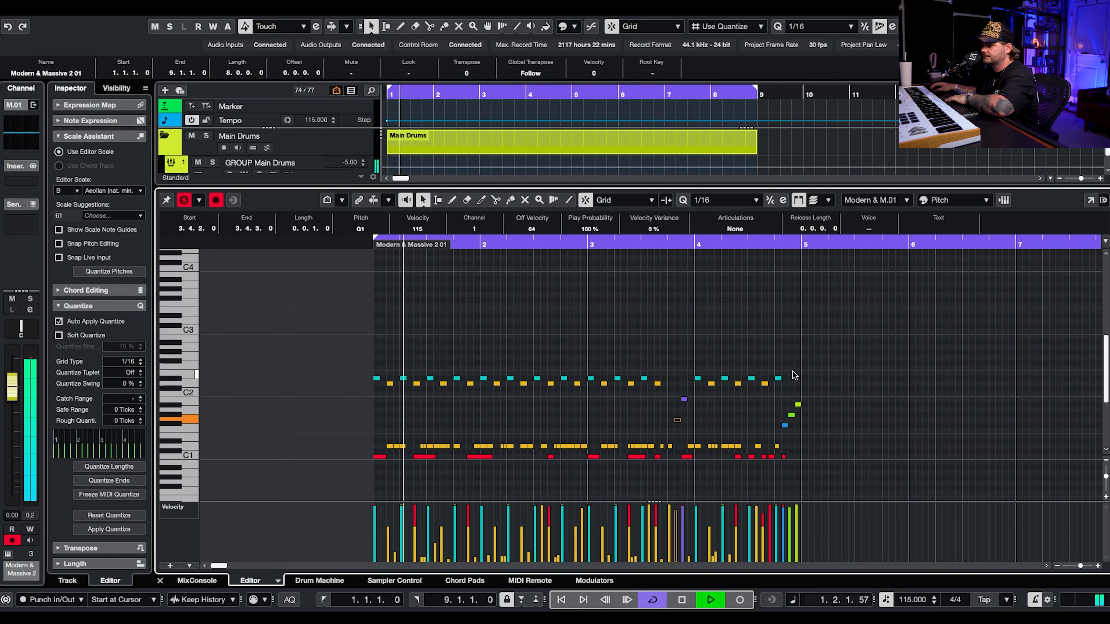
{"action": "scroll", "coordinate": [795, 375], "scroll_direction": "right", "scroll_amount": 1}
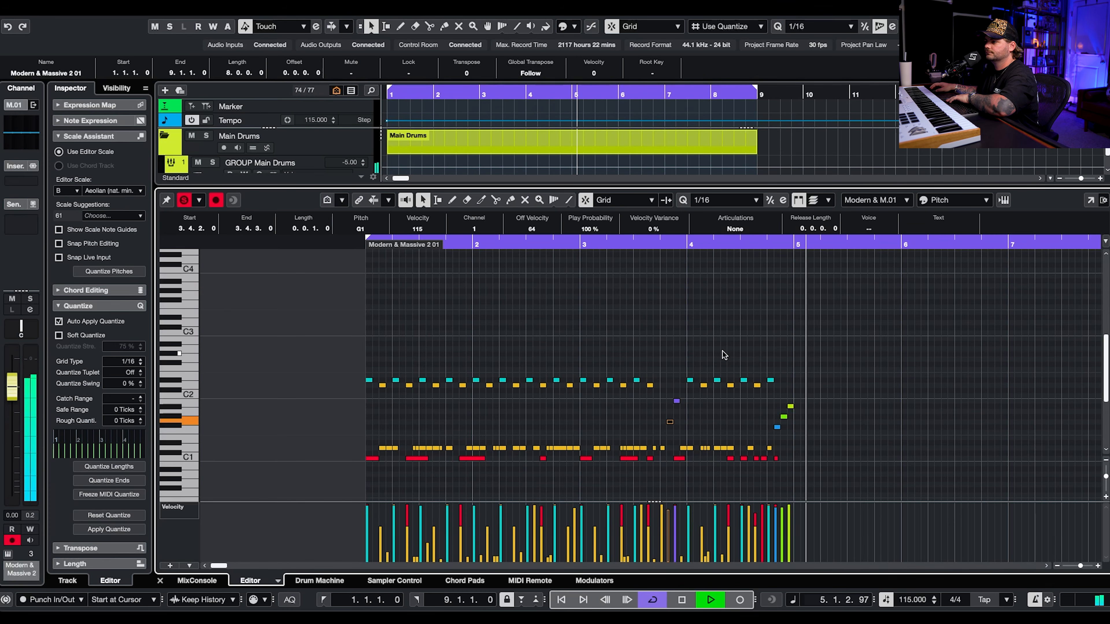
{"action": "left_click_drag", "start_coordinate": [616, 245], "coordinate": [649, 342]}
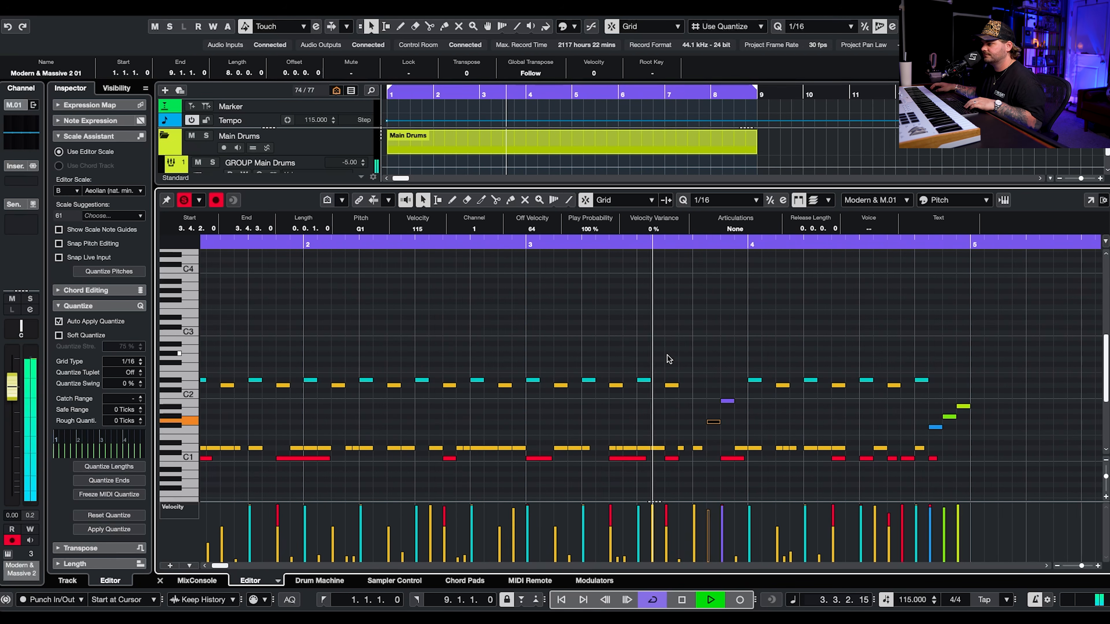
{"action": "key", "text": "space"}
- Copy the D#2 note at 3.3.1 and paste it at 3.4.1
{"action": "left_click", "coordinate": [644, 380]}
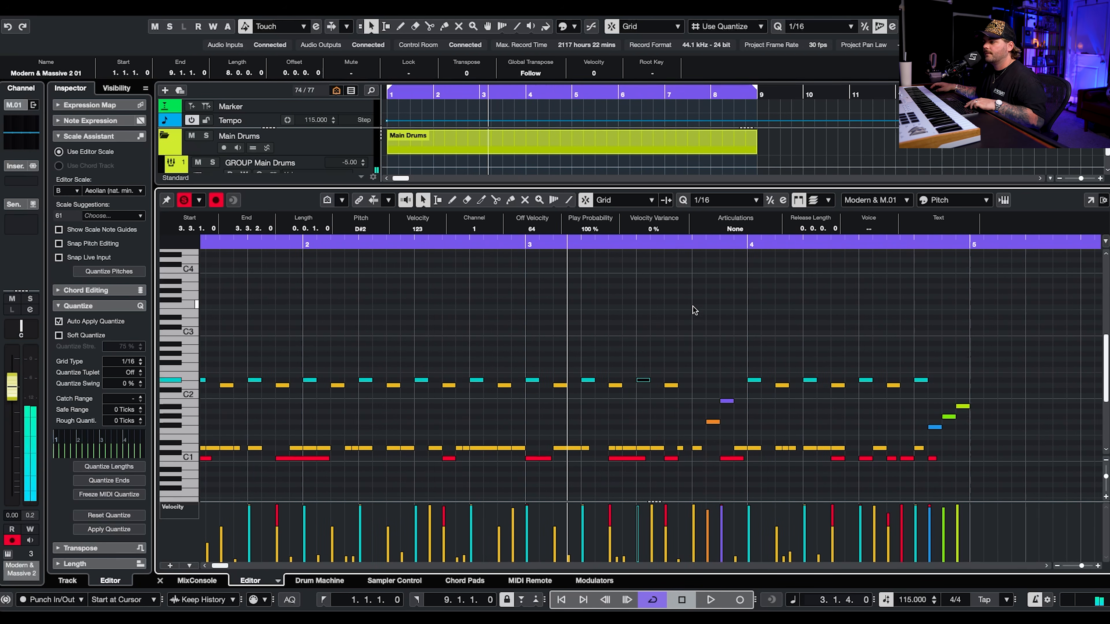
{"action": "left_click", "coordinate": [692, 245]}
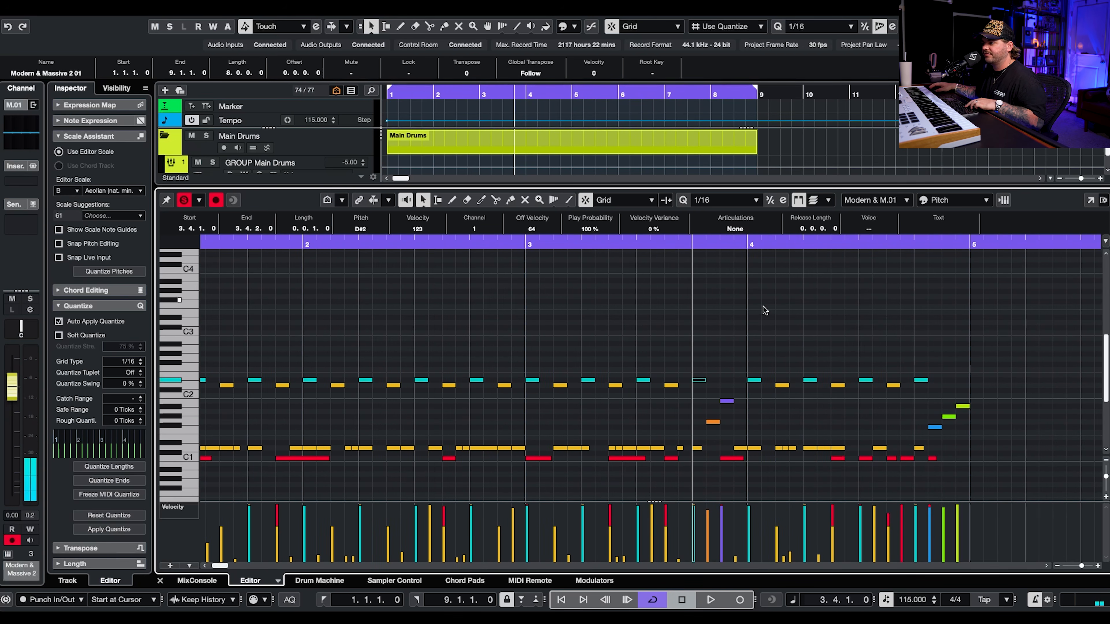
{"action": "scroll", "coordinate": [677, 337], "scroll_direction": "down", "scroll_amount": 5}
- Move the D#2 note at 1.4.1 up to G2 and play the pattern from bar 1
{"action": "key", "text": "Home"}
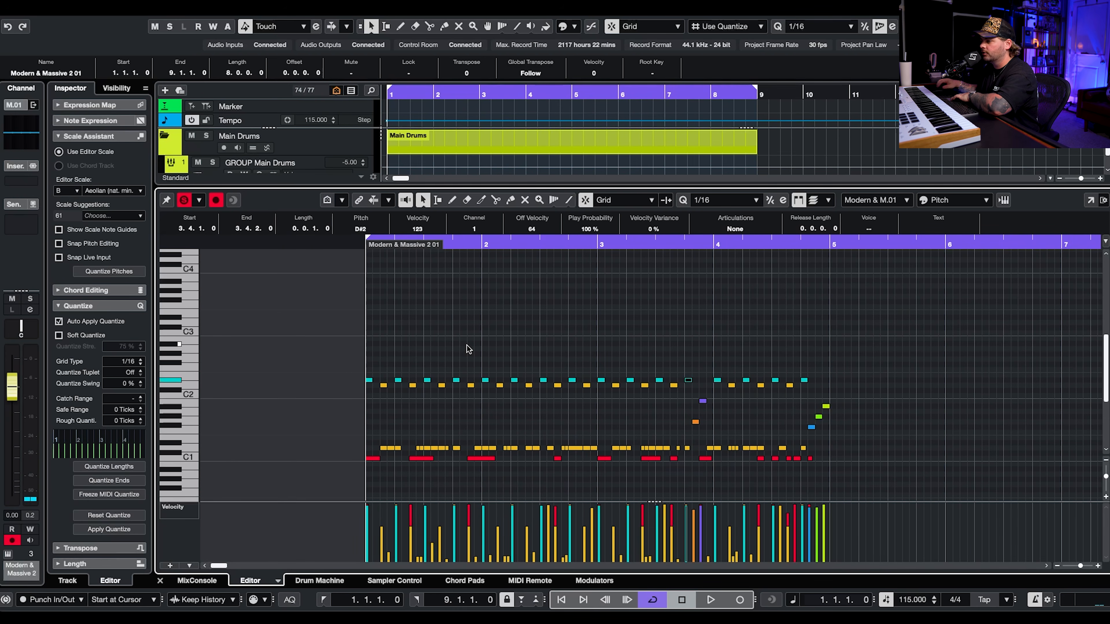
{"action": "key", "text": "space"}
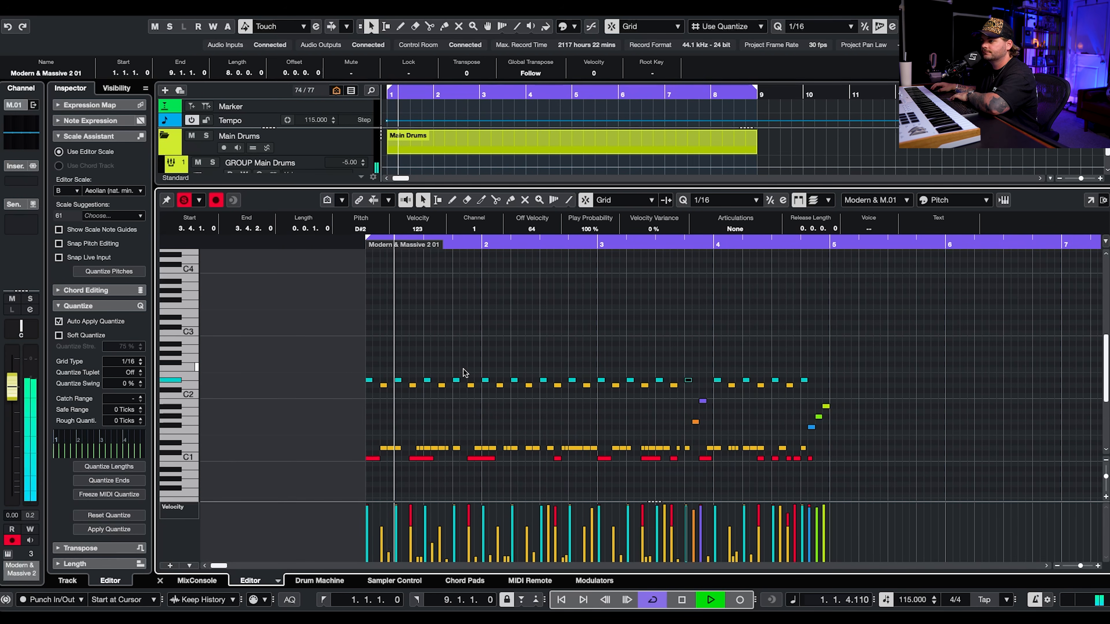
{"action": "left_click_drag", "start_coordinate": [457, 380], "coordinate": [458, 369]}
{"action": "key", "text": "space"}
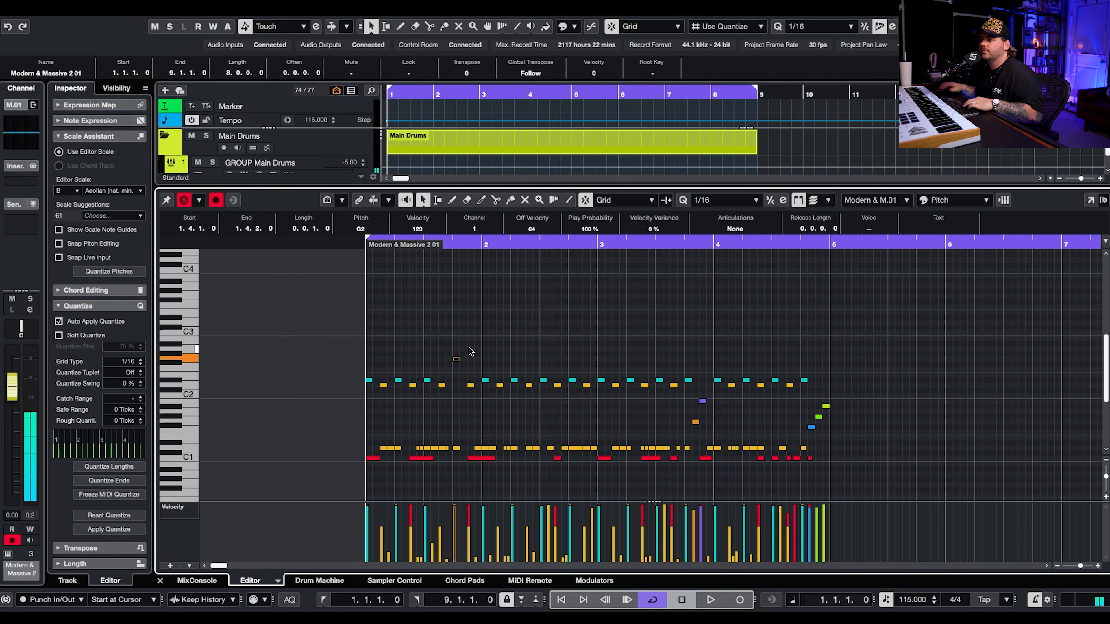
{"action": "key", "text": "space"}
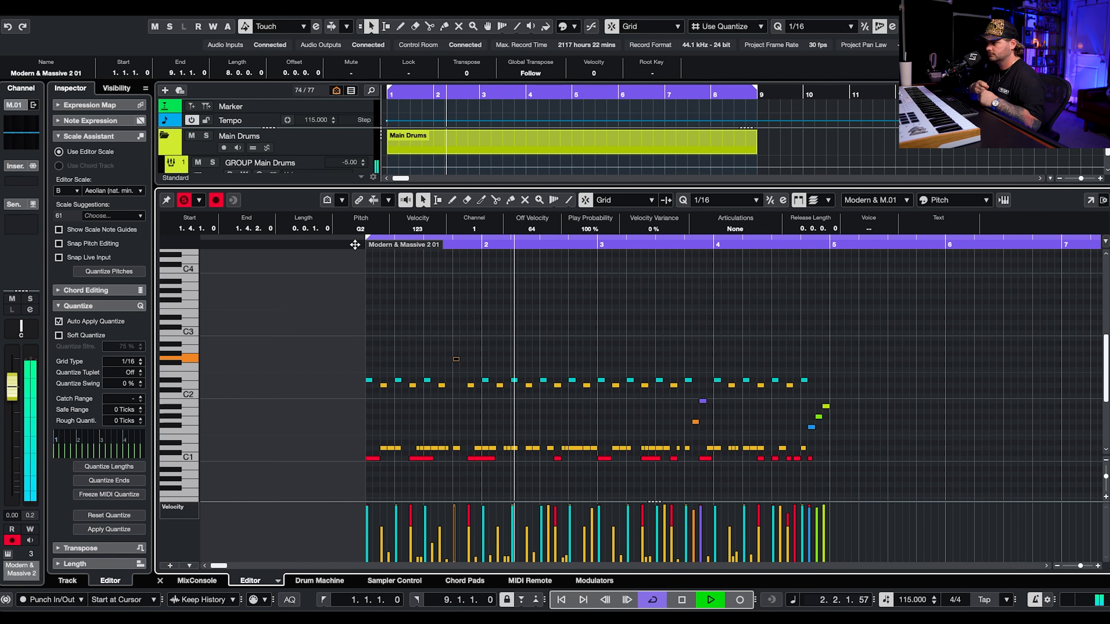
{"action": "key", "text": "space"}
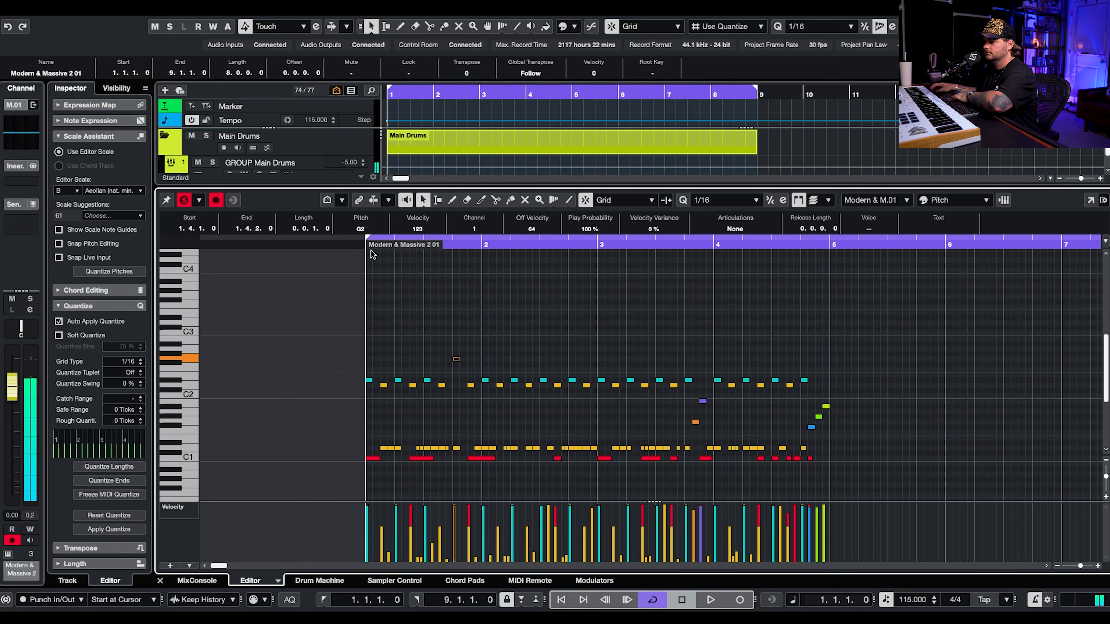
- Play the passage leading into bar 3 and move the D2 note at 3.3.3 up to G2
{"action": "left_click", "coordinate": [593, 246]}
{"action": "key", "text": "space"}
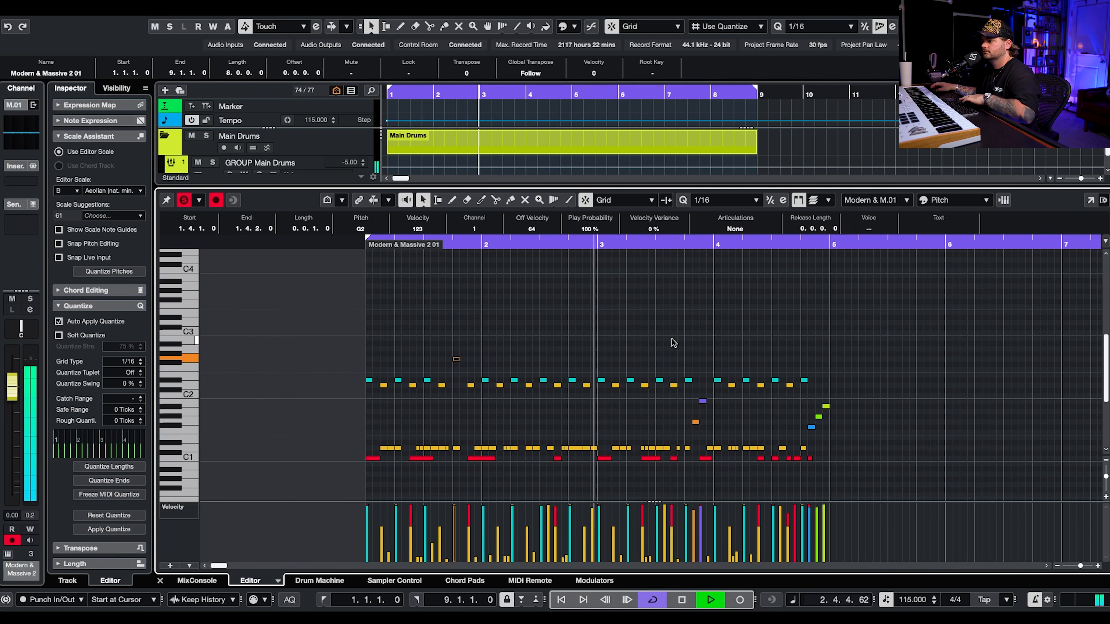
{"action": "left_click_drag", "start_coordinate": [671, 372], "coordinate": [677, 393]}
{"action": "key", "text": "Up"}
{"action": "key", "text": "Up"}
{"action": "key", "text": "Up"}
{"action": "key", "text": "Up"}
{"action": "key", "text": "Up"}
{"action": "key", "text": "space"}
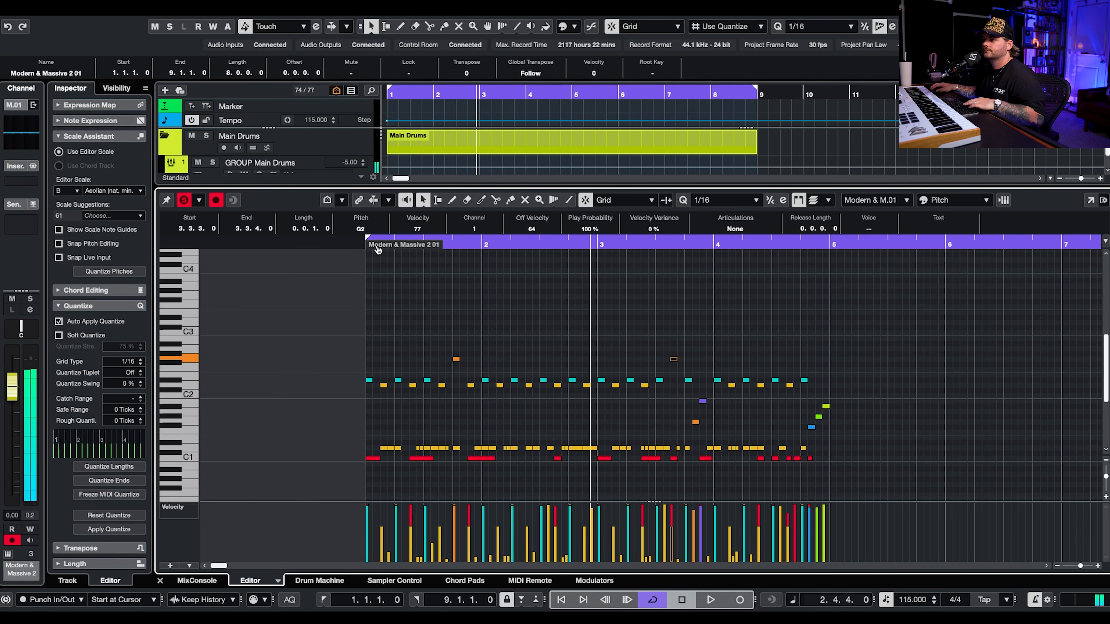
- Play the pattern from bar 1 and set the velocity of the G2 note at 3.3.3 to 121
{"action": "key", "text": "space"}
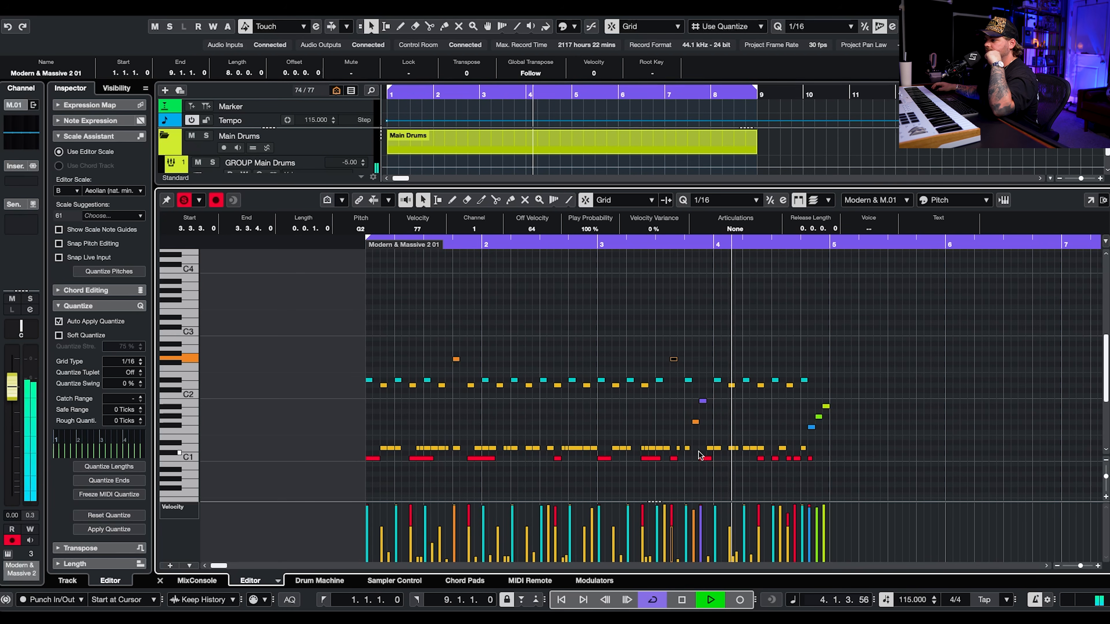
{"action": "key", "text": "space"}
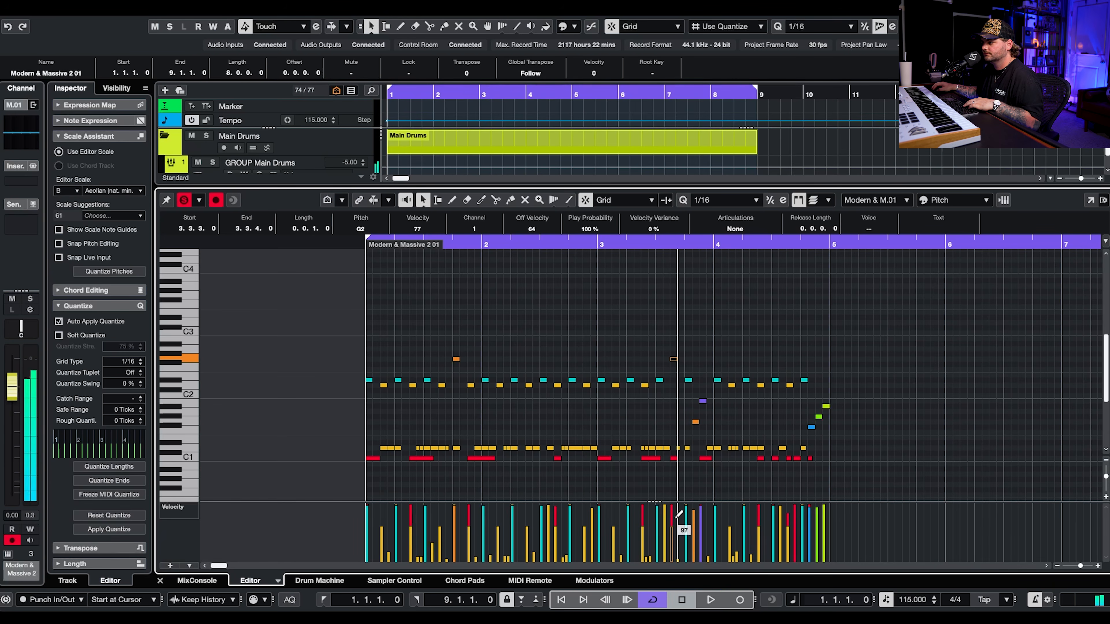
{"action": "left_click_drag", "start_coordinate": [678, 511], "coordinate": [677, 505]}
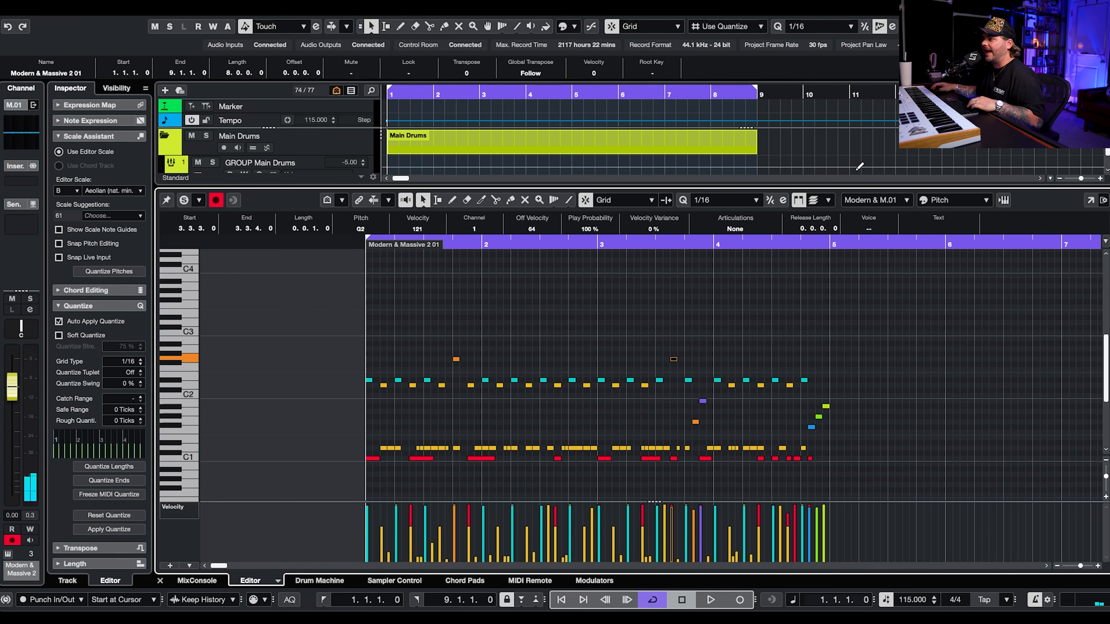
- Split the Modern & Massive 2 01 part at bar 5 and delete its empty second half
{"action": "left_click_drag", "start_coordinate": [848, 186], "coordinate": [850, 199]}
{"action": "scroll", "coordinate": [819, 167], "scroll_direction": "down", "scroll_amount": 3}
{"action": "scroll", "coordinate": [499, 136], "scroll_direction": "up", "scroll_amount": 1}
{"action": "left_click", "coordinate": [572, 147], "text": "alt"}
{"action": "left_click", "coordinate": [608, 149]}
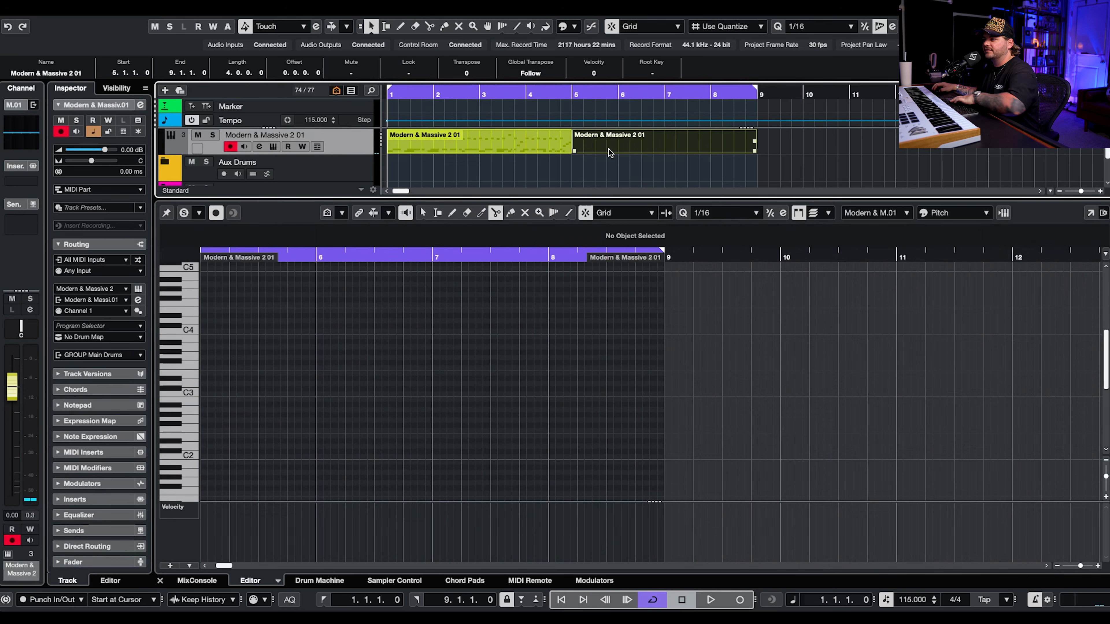
{"action": "key", "text": "Delete"}
- Return to the Object Selection tool and play the four-bar part, replaying the passage in bar 4
{"action": "left_click_drag", "start_coordinate": [431, 93], "coordinate": [431, 105]}
{"action": "key", "text": "period"}
{"action": "left_click", "coordinate": [437, 144]}
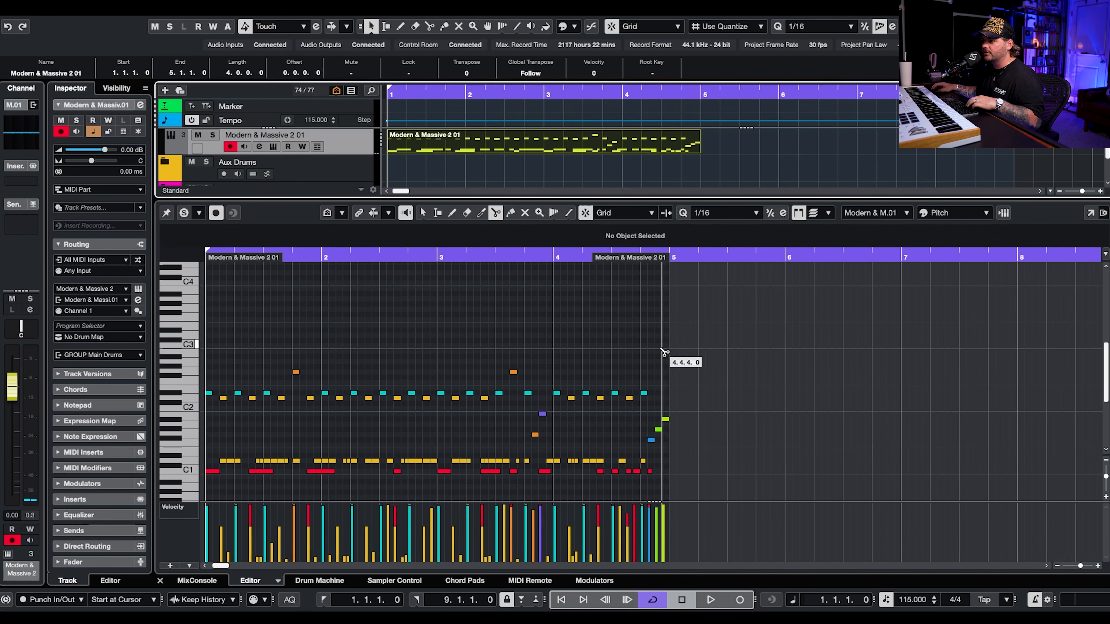
{"action": "scroll", "coordinate": [662, 350], "scroll_direction": "left", "scroll_amount": 3}
{"action": "key", "text": "1"}
{"action": "left_click", "coordinate": [426, 344]}
{"action": "key", "text": "1"}
{"action": "key", "text": "space"}
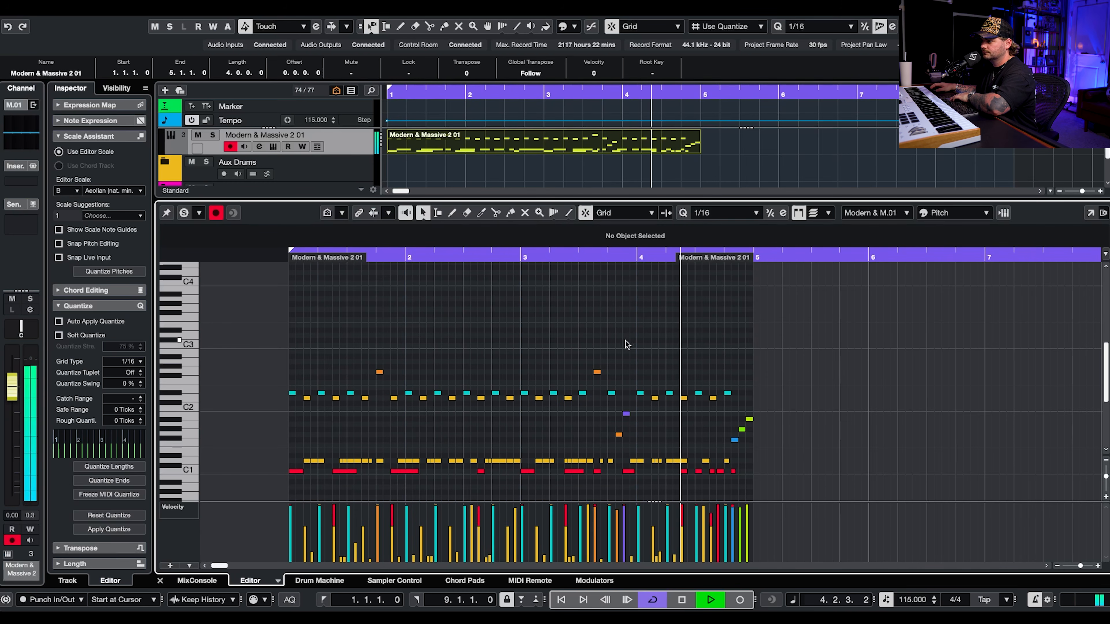
{"action": "key", "text": "space"}
{"action": "left_click", "coordinate": [660, 257]}
{"action": "key", "text": "space"}
{"action": "key", "text": "space"}
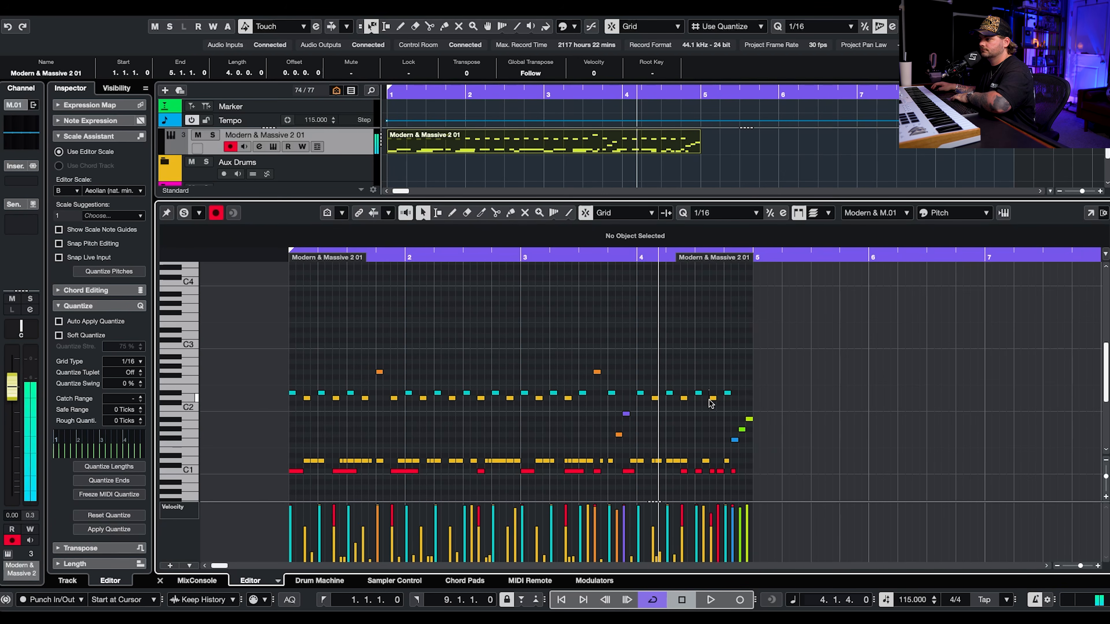
- Move the D2 note at 4.3.3 up to G2 and set its velocity to 127
{"action": "left_click", "coordinate": [711, 399]}
{"action": "scroll", "coordinate": [701, 411], "scroll_direction": "up", "scroll_amount": 5}
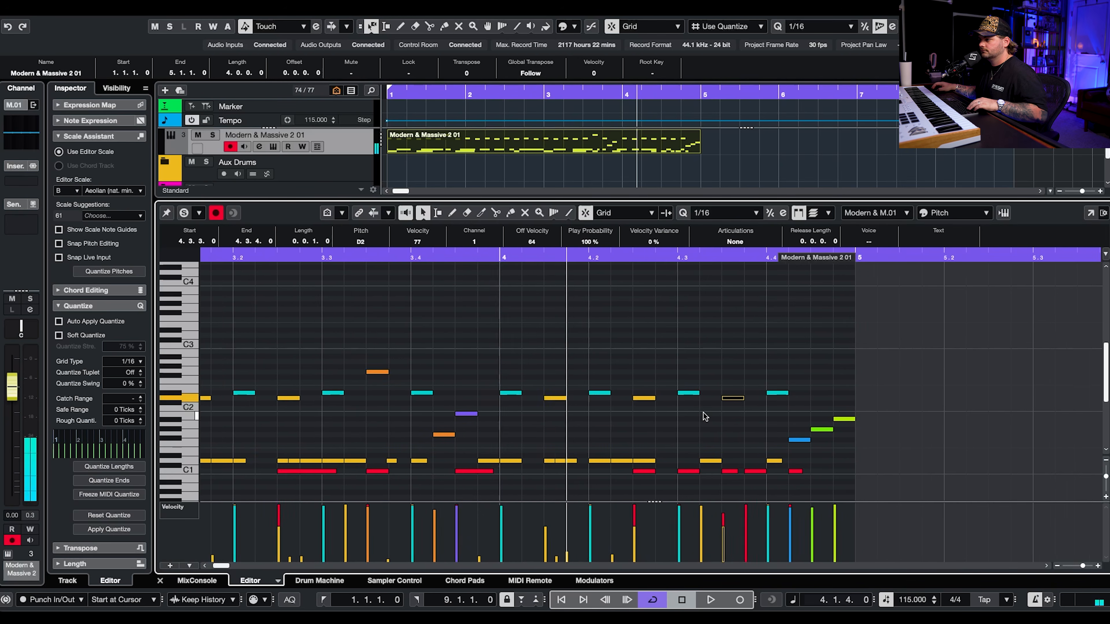
{"action": "left_click_drag", "start_coordinate": [711, 375], "coordinate": [729, 405]}
{"action": "scroll", "coordinate": [688, 412], "scroll_direction": "up", "scroll_amount": 1}
{"action": "key", "text": "Up"}
{"action": "key", "text": "Up"}
{"action": "key", "text": "Up"}
{"action": "key", "text": "Up"}
{"action": "key", "text": "Up"}
{"action": "scroll", "coordinate": [760, 451], "scroll_direction": "down", "scroll_amount": 1}
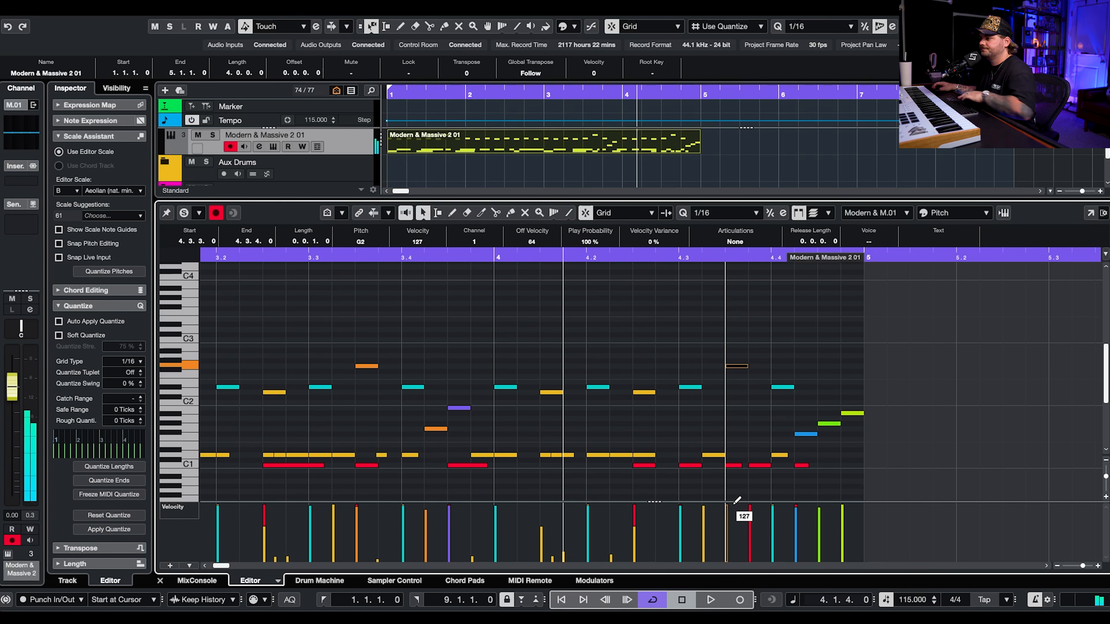
{"action": "scroll", "coordinate": [769, 314], "scroll_direction": "down", "scroll_amount": 3}
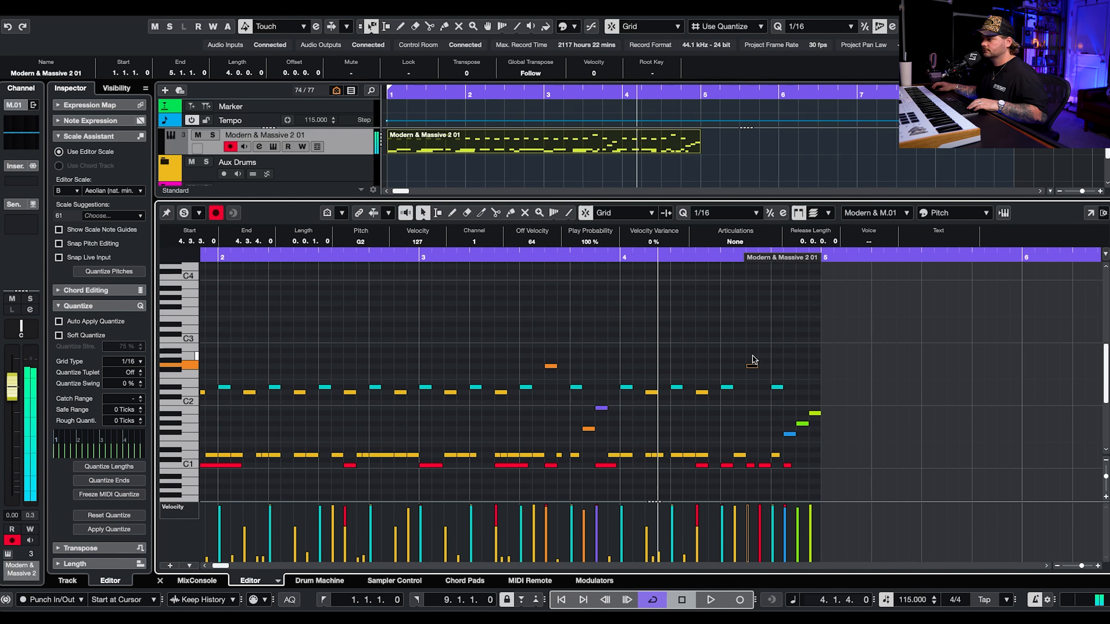
- Shift the G2 note from 4.3.3 to 4.3.2, add a G#2 note at 4.3.3 with velocity 47, and play bar 4
{"action": "left_click_drag", "start_coordinate": [753, 367], "coordinate": [740, 367]}
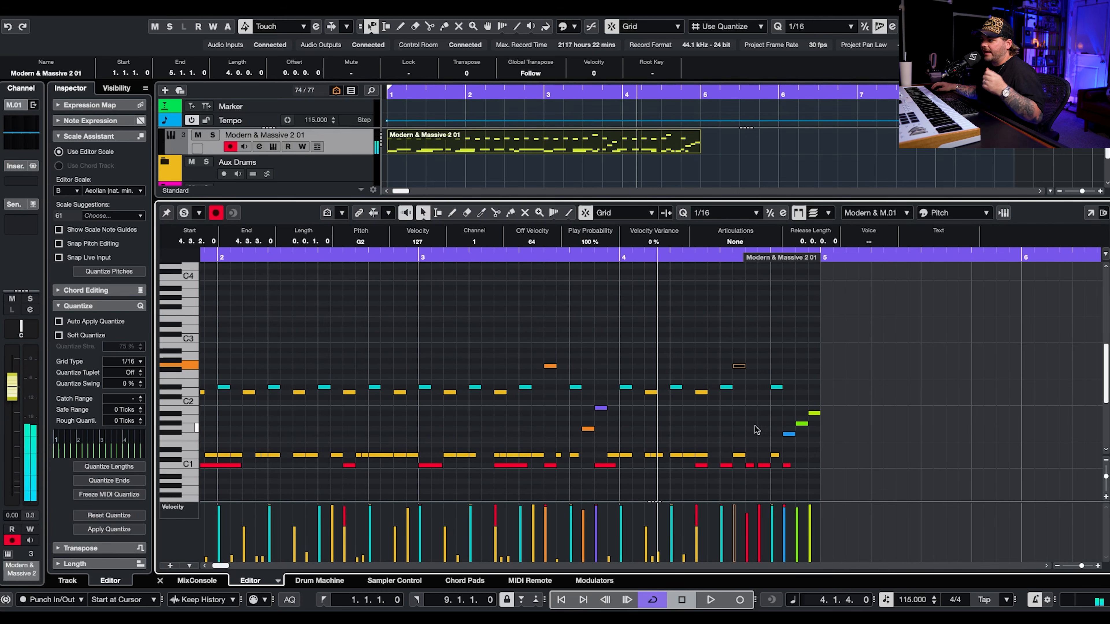
{"action": "left_click_drag", "start_coordinate": [845, 256], "coordinate": [749, 262]}
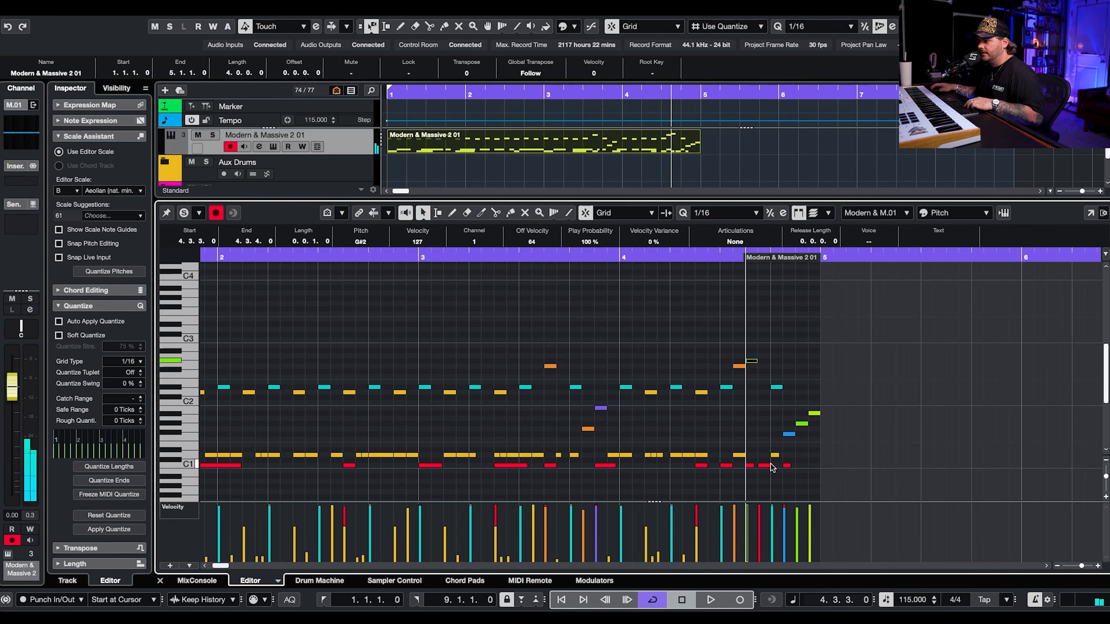
{"action": "left_click", "coordinate": [602, 256]}
{"action": "key", "text": "space"}
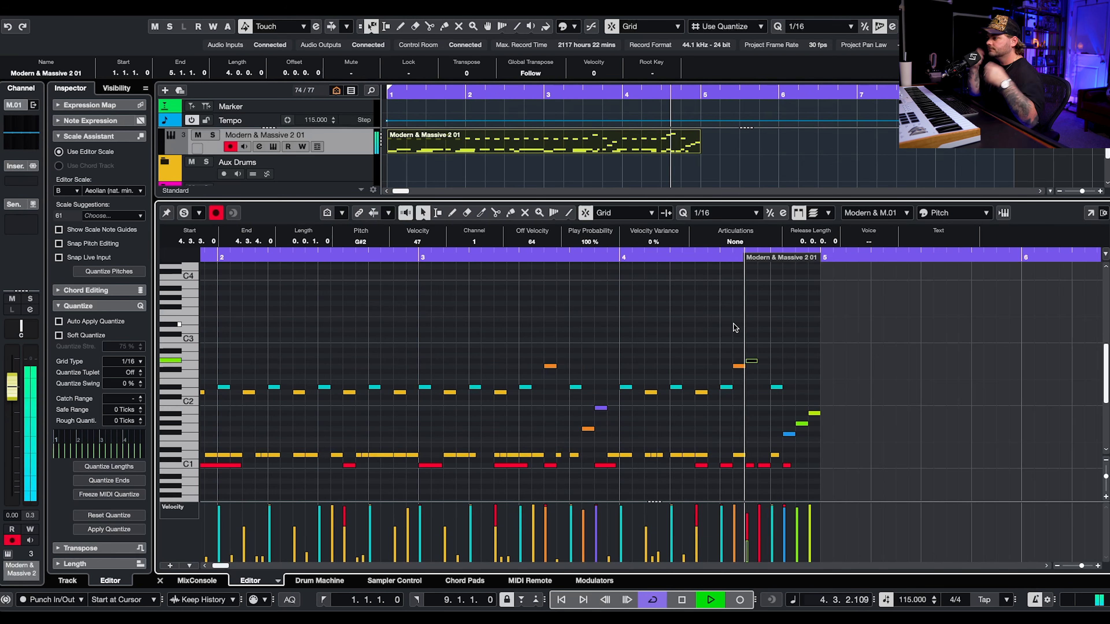
{"action": "key", "text": "space"}
{"action": "scroll", "coordinate": [733, 328], "scroll_direction": "down", "scroll_amount": 2}
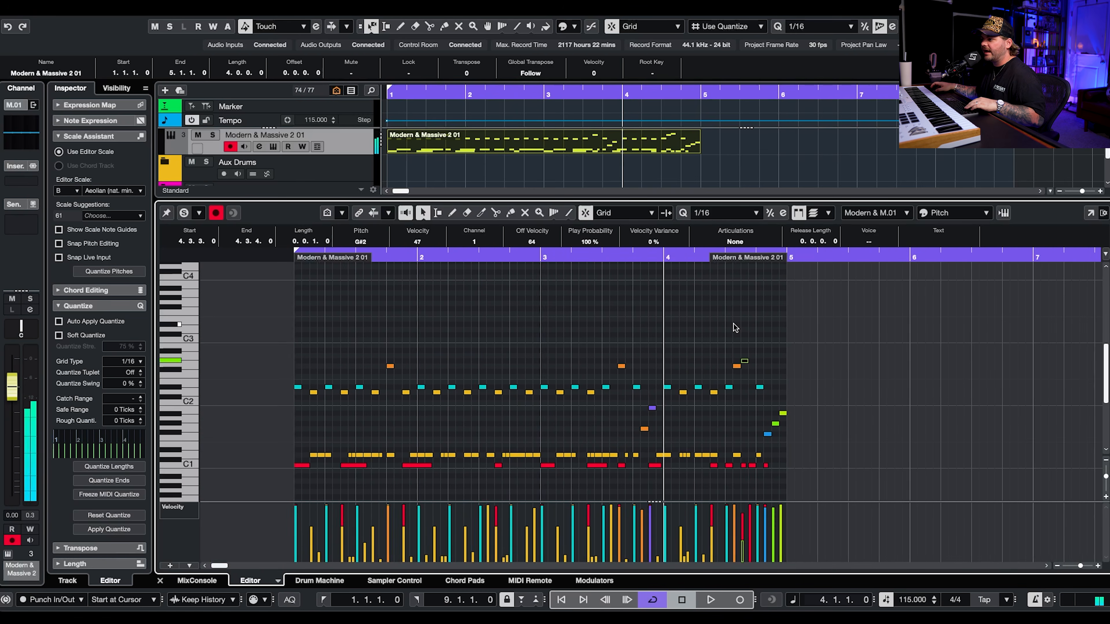
- Play the whole pattern from bar 1 through the fill in bar 4
{"action": "scroll", "coordinate": [734, 325], "scroll_direction": "left", "scroll_amount": 3}
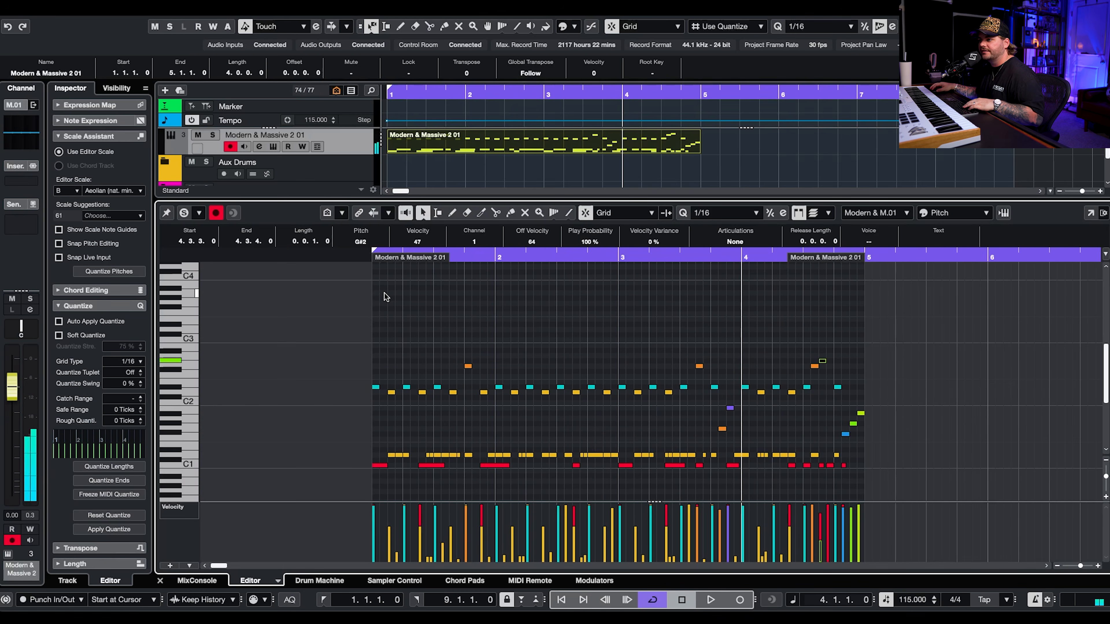
{"action": "left_click", "coordinate": [371, 254]}
{"action": "key", "text": "space"}
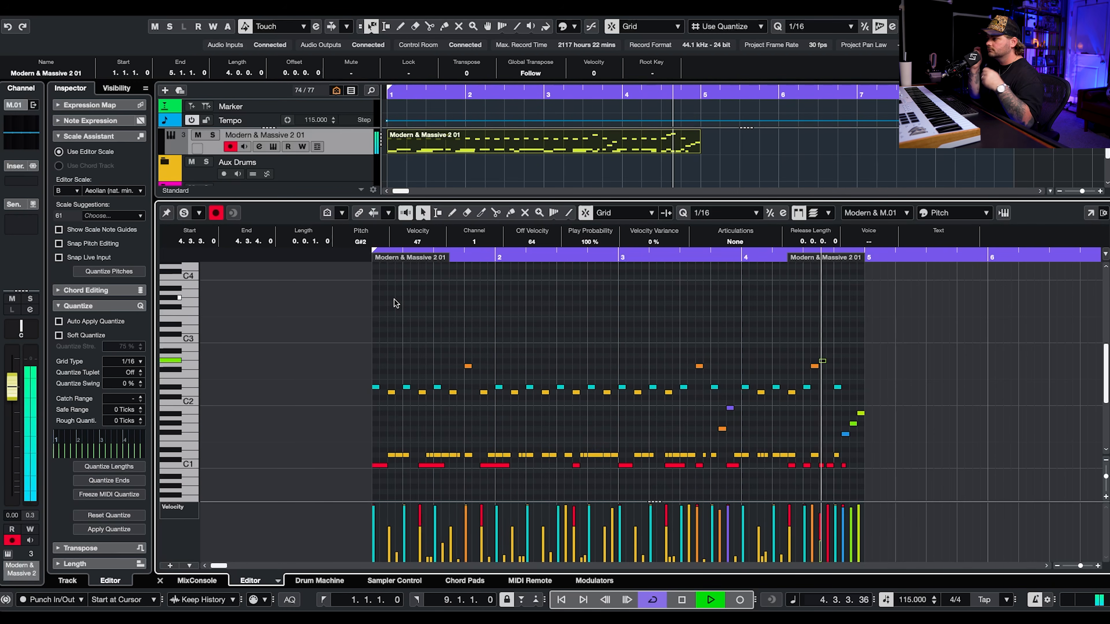
{"action": "key", "text": "space"}
- Replace the D#2 note at 1.1.1 with C3 and A#2 sixteenth notes, both at velocity 115
{"action": "key", "text": "8"}
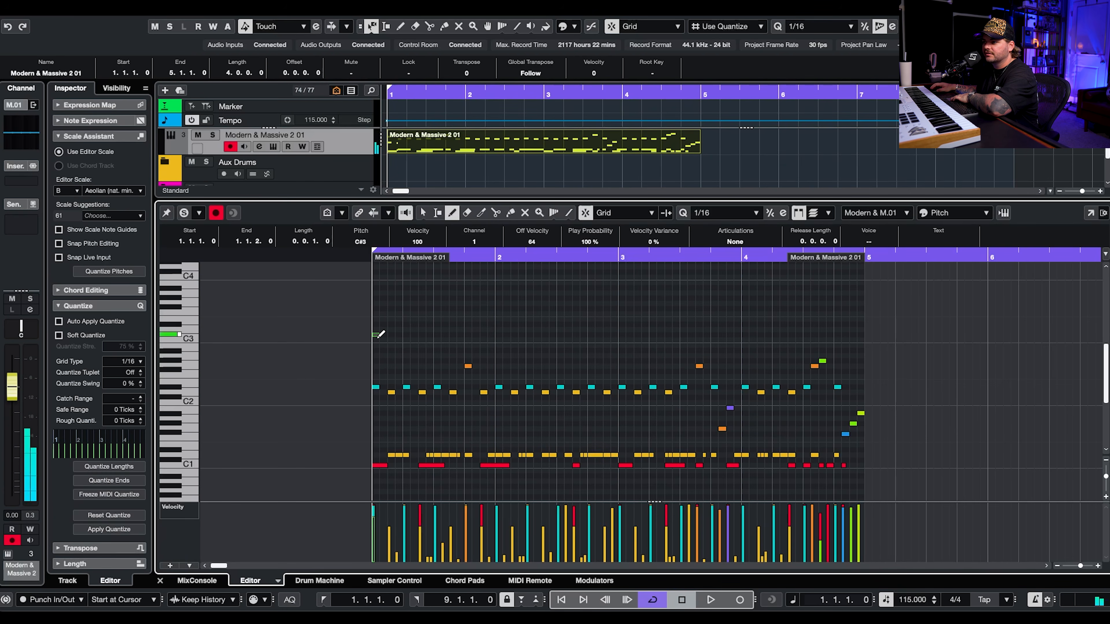
{"action": "key", "text": "Down"}
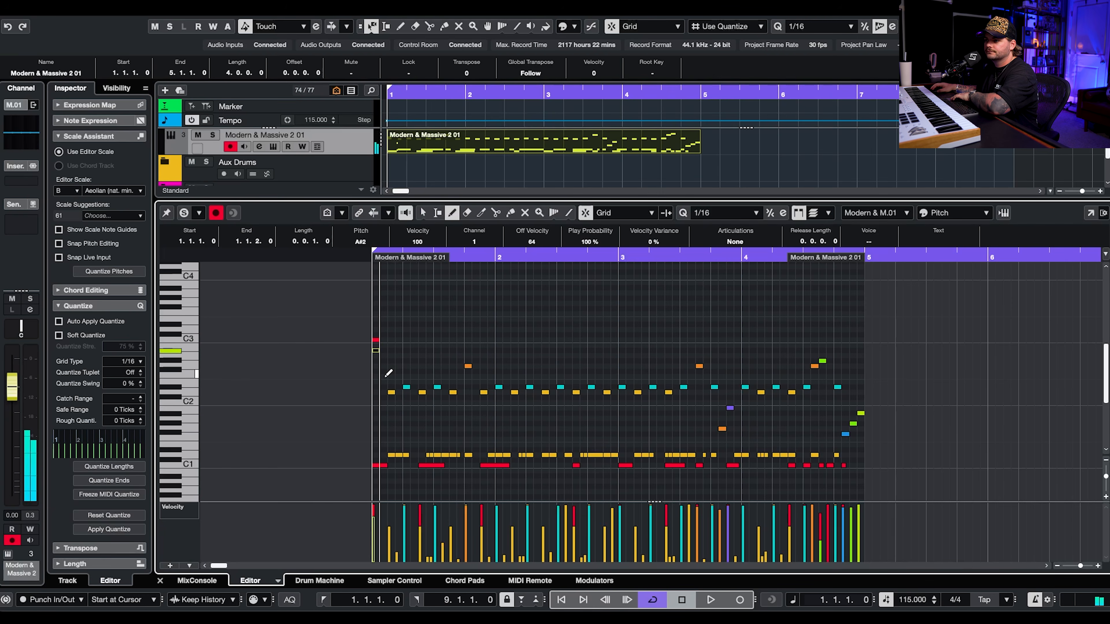
{"action": "scroll", "coordinate": [378, 455], "scroll_direction": "up", "scroll_amount": 6}
{"action": "key", "text": "1"}
{"action": "left_click_drag", "start_coordinate": [395, 372], "coordinate": [370, 341]}
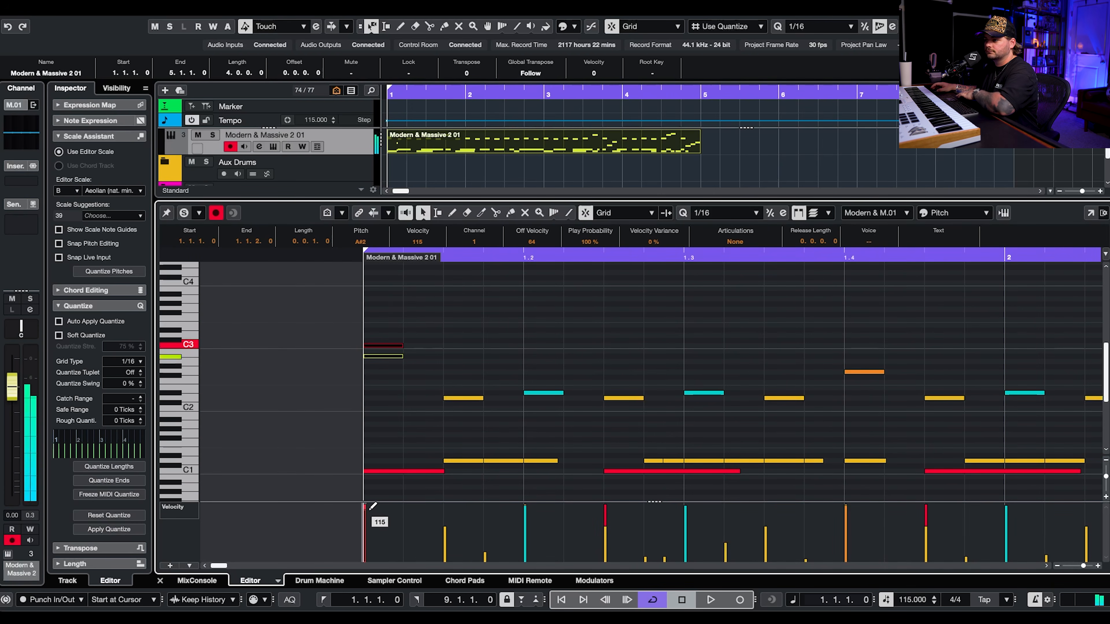
{"action": "left_click", "coordinate": [396, 448]}
{"action": "scroll", "coordinate": [397, 446], "scroll_direction": "down", "scroll_amount": 5}
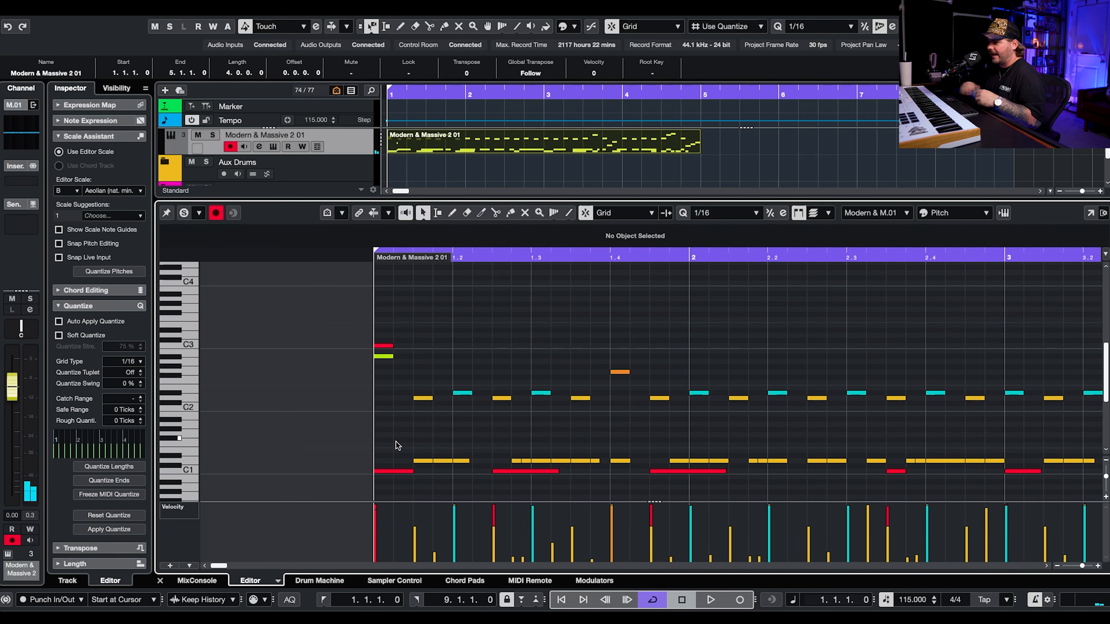
- Play the opening of bar 1 and move the D2 note at 1.2.3 up to E3 with velocity 115
{"action": "scroll", "coordinate": [463, 363], "scroll_direction": "down", "scroll_amount": 1}
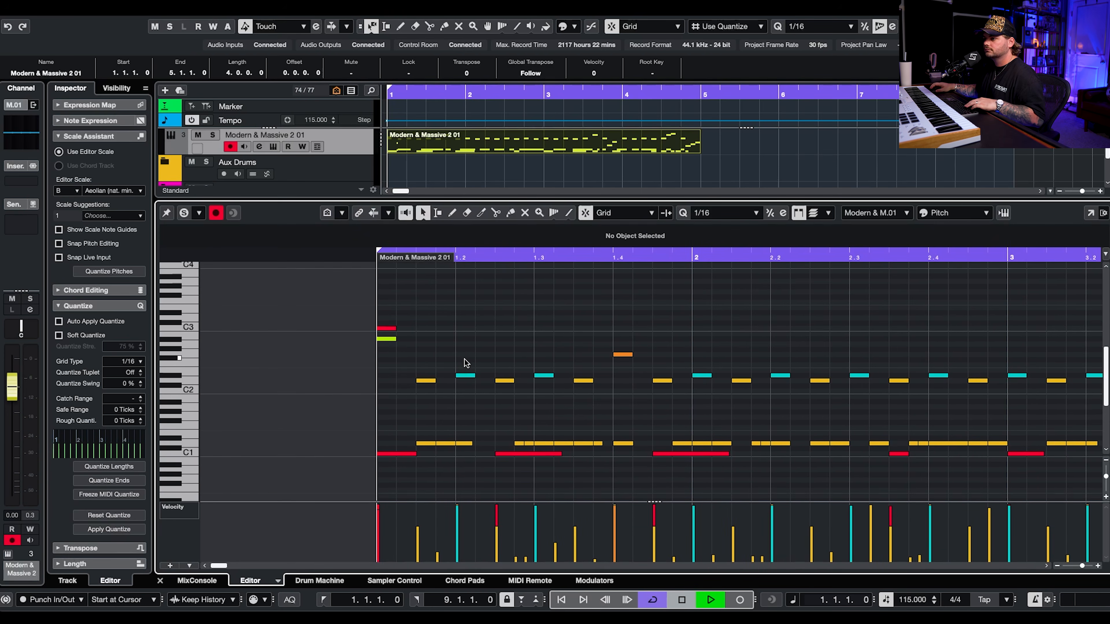
{"action": "scroll", "coordinate": [469, 353], "scroll_direction": "down", "scroll_amount": 3}
{"action": "key", "text": "space"}
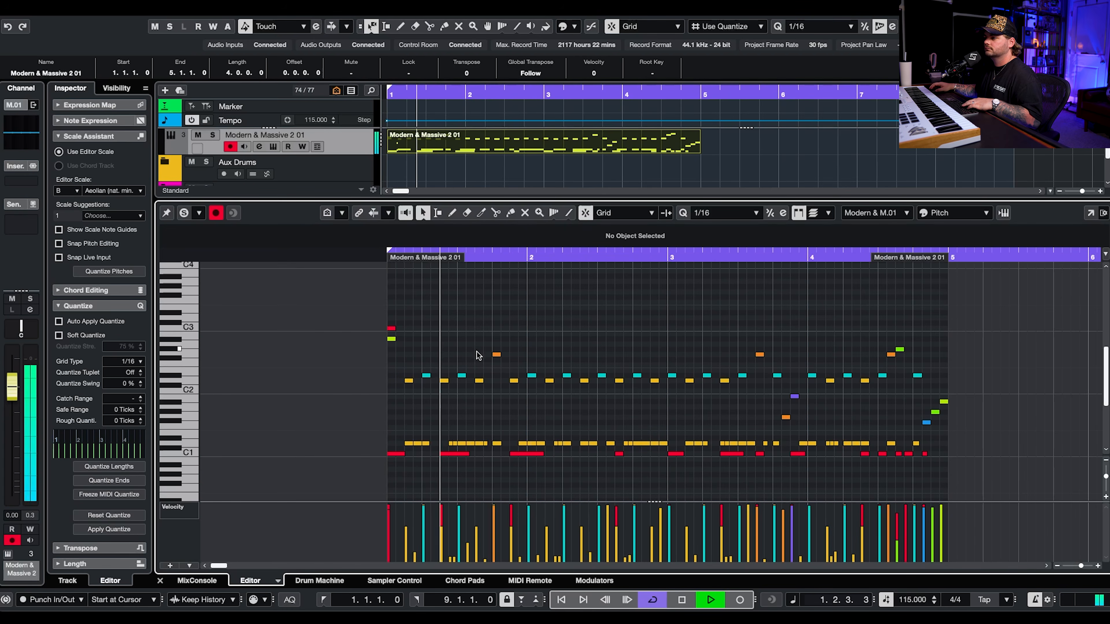
{"action": "key", "text": "space"}
{"action": "left_click", "coordinate": [443, 380]}
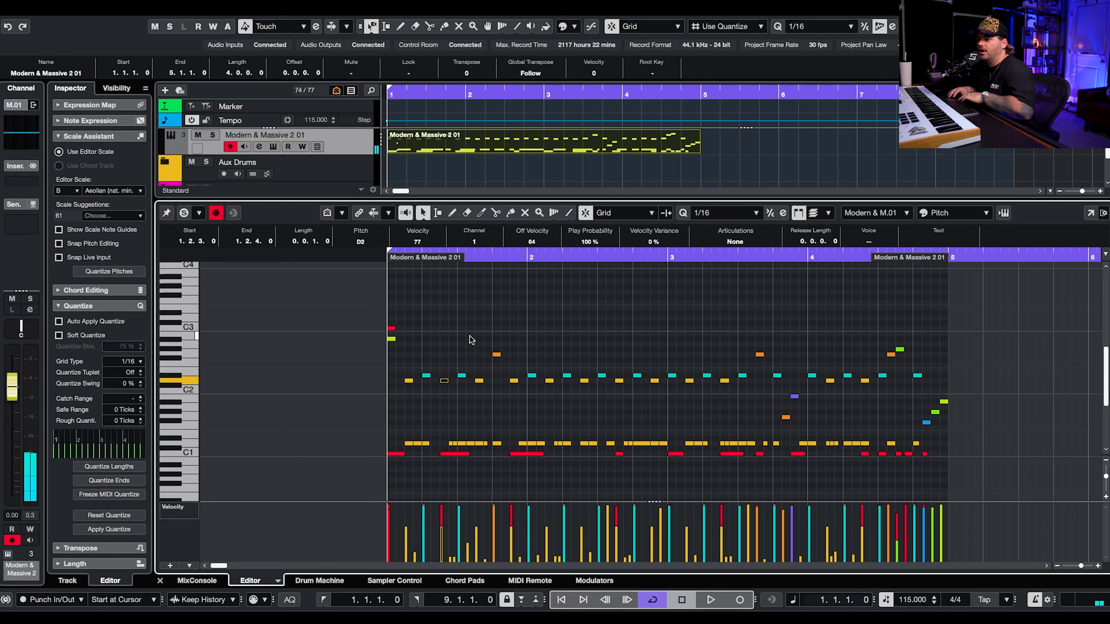
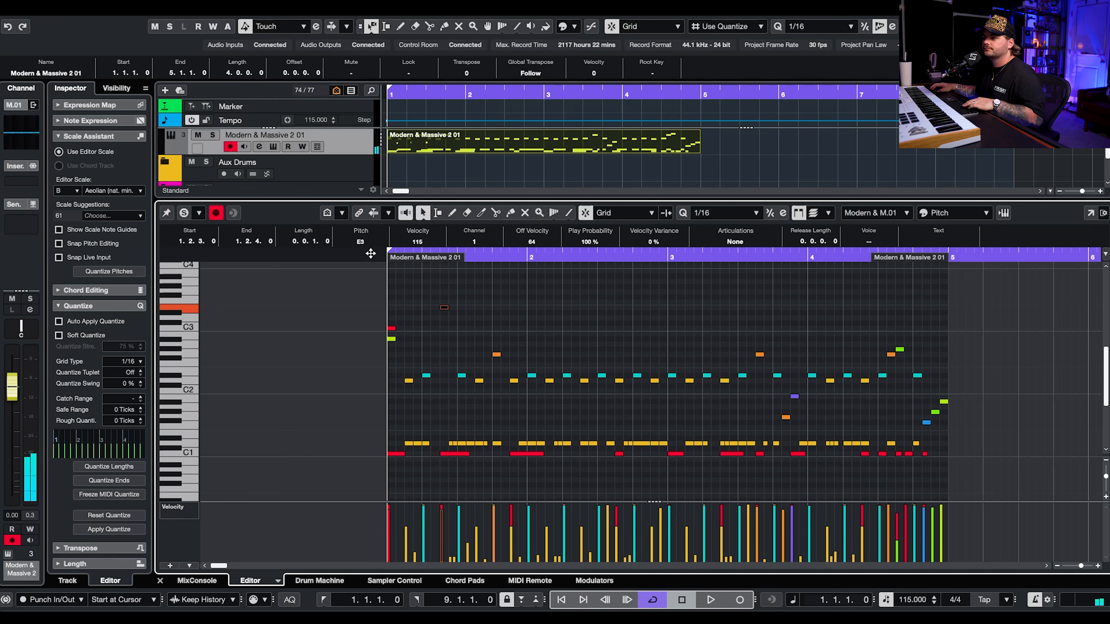
- Play bar 1 again and move the D2 note at 1.4.3 up to G#2
{"action": "key", "text": "space"}
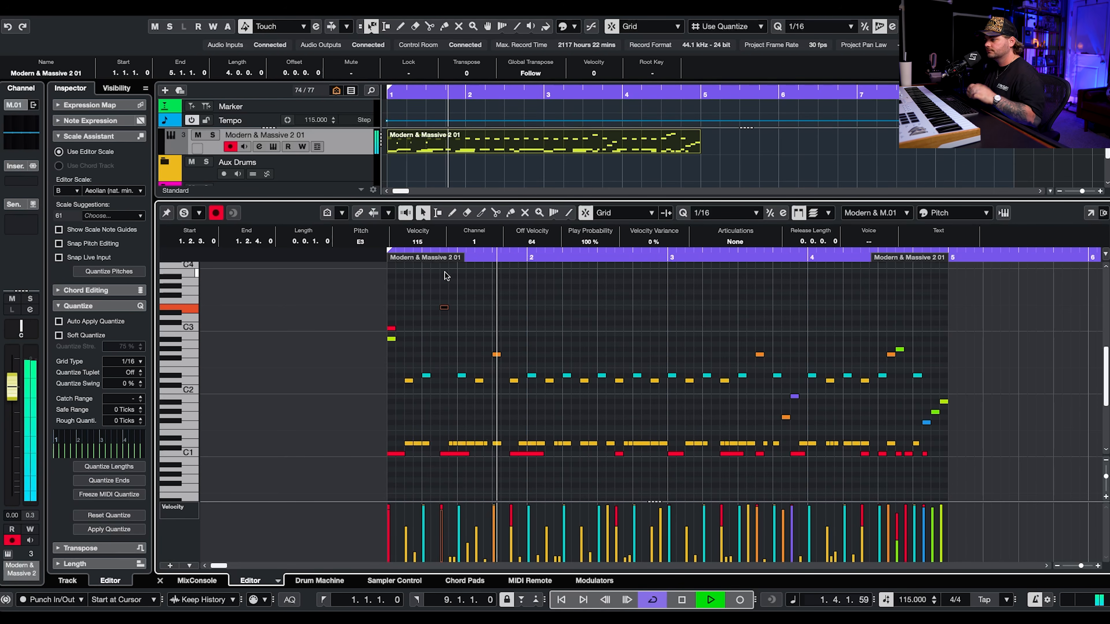
{"action": "key", "text": "space"}
{"action": "left_click", "coordinate": [514, 381]}
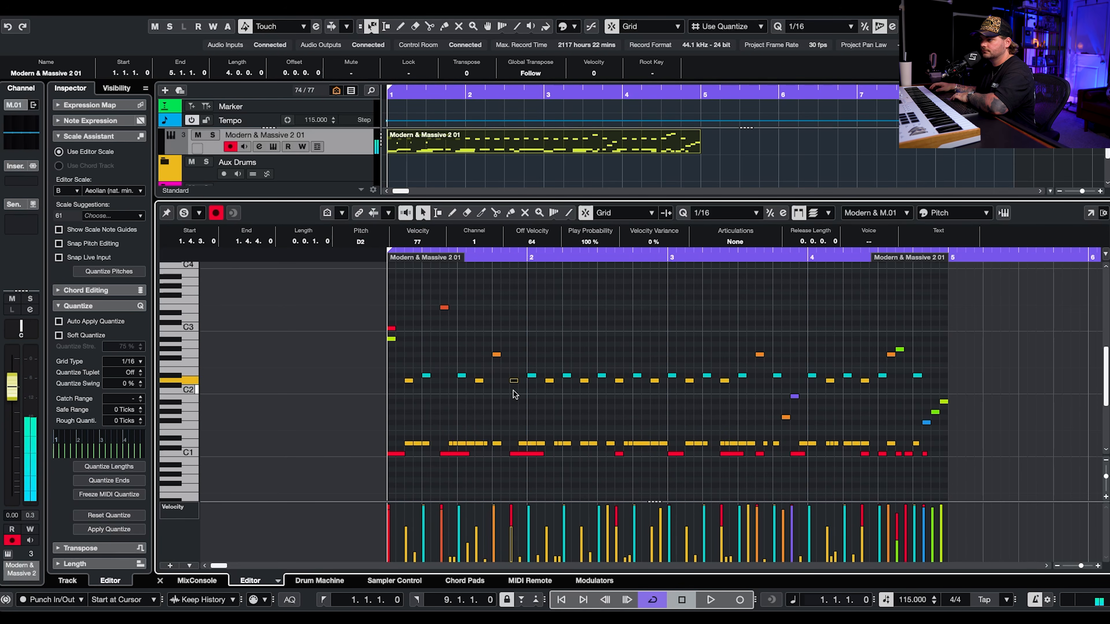
{"action": "key", "text": "Up"}
{"action": "key", "text": "Up"}
{"action": "key", "text": "Up"}
{"action": "key", "text": "Up"}
{"action": "key", "text": "Up"}
{"action": "key", "text": "Up"}
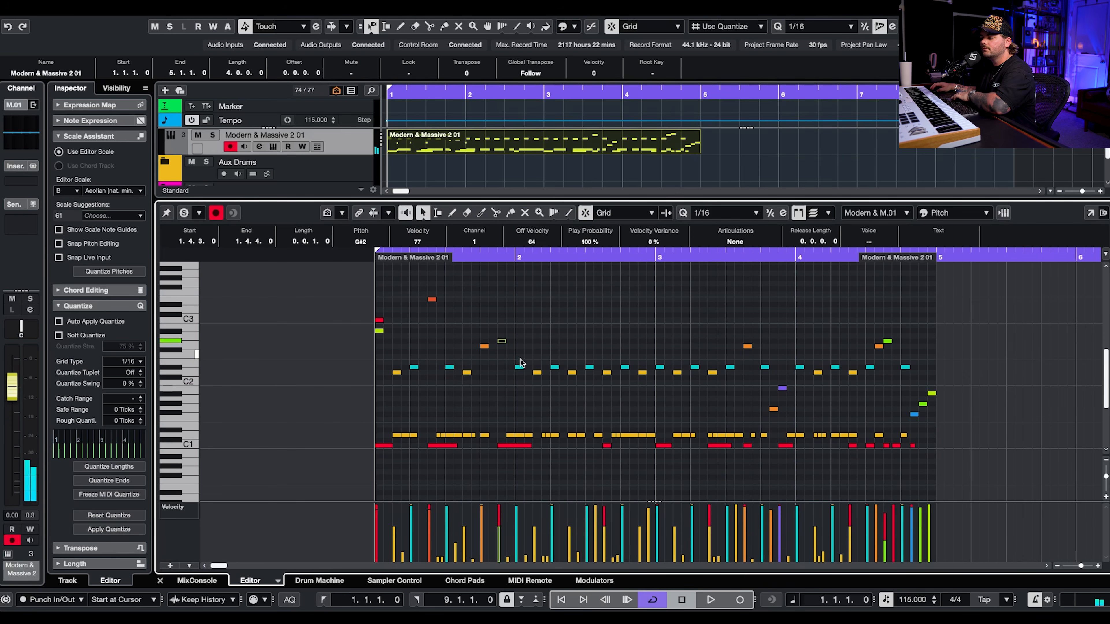
- Add a C3 note at 1.4.3 with velocity 112 and play the pattern from bar 1
{"action": "left_click", "coordinate": [495, 258]}
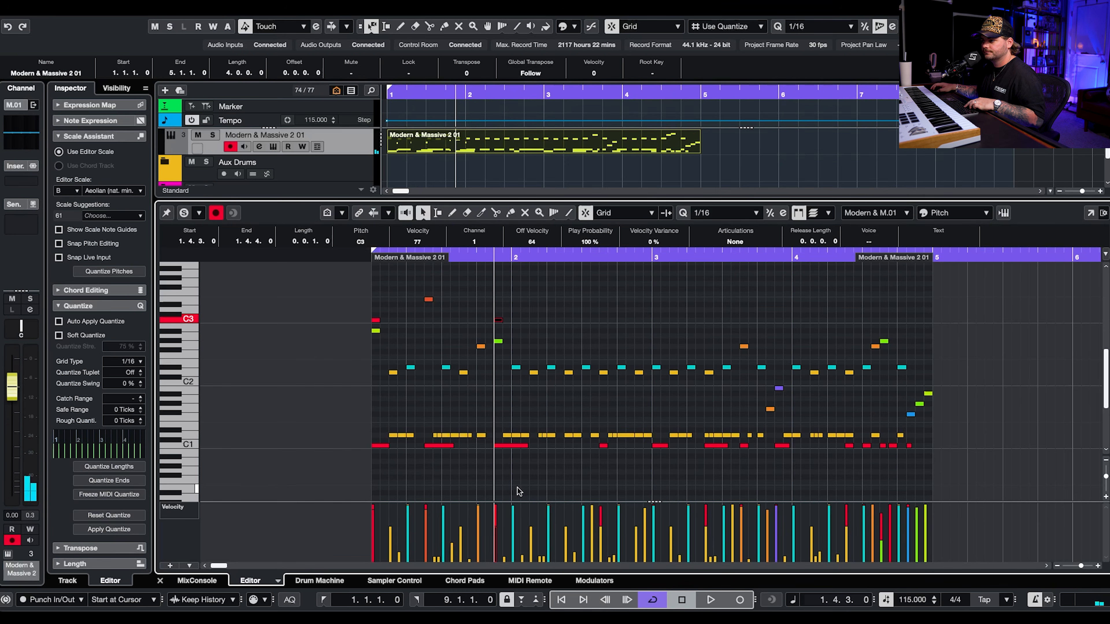
{"action": "left_click_drag", "start_coordinate": [498, 509], "coordinate": [497, 506]}
{"action": "left_click", "coordinate": [366, 256]}
{"action": "key", "text": "space"}
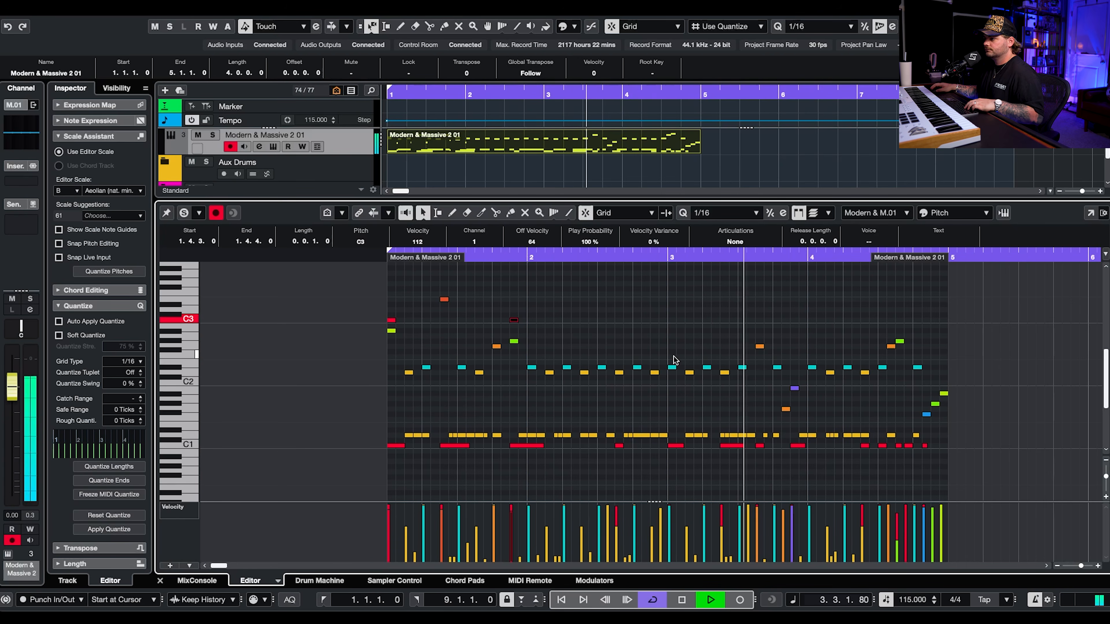
{"action": "scroll", "coordinate": [584, 314], "scroll_direction": "up", "scroll_amount": 2}
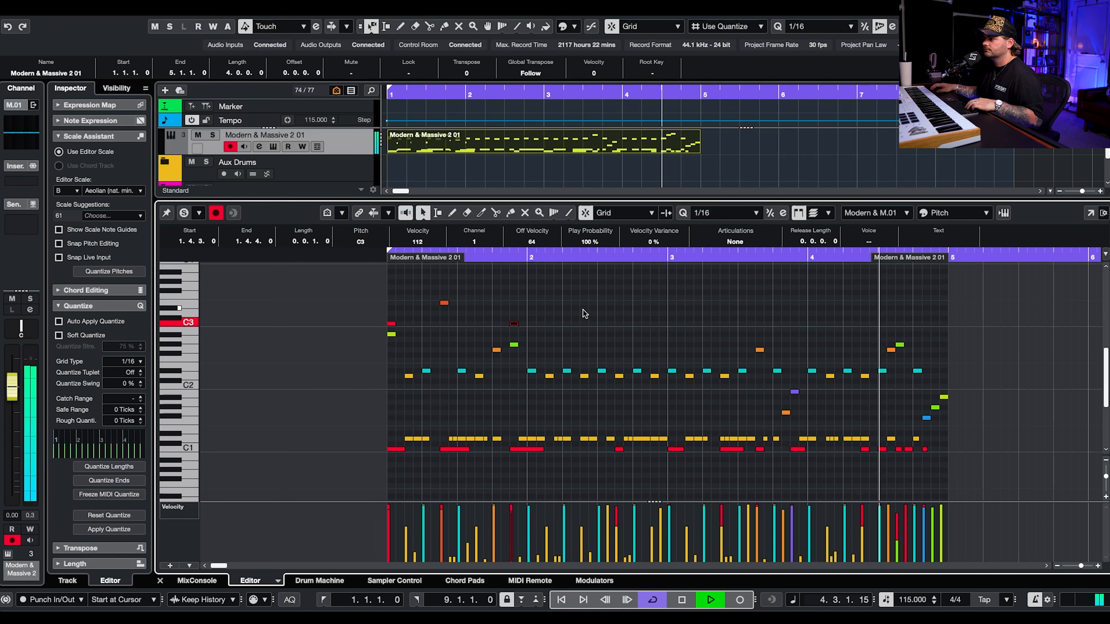
{"action": "key", "text": "space"}
- Copy the C3, A#2, E3 and G#2 accent notes of bar 1 and paste them at the start of bar 3
{"action": "scroll", "coordinate": [524, 298], "scroll_direction": "down", "scroll_amount": 1}
{"action": "left_click", "coordinate": [504, 292]}
{"action": "left_click_drag", "start_coordinate": [389, 324], "coordinate": [480, 264]}
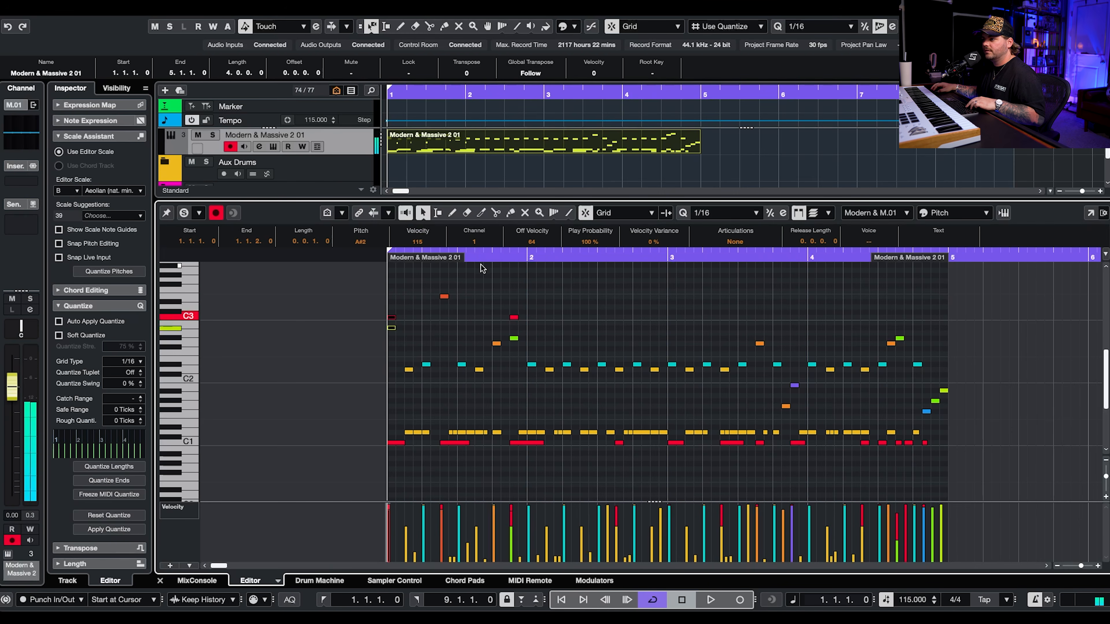
{"action": "left_click_drag", "start_coordinate": [512, 346], "coordinate": [512, 347]}
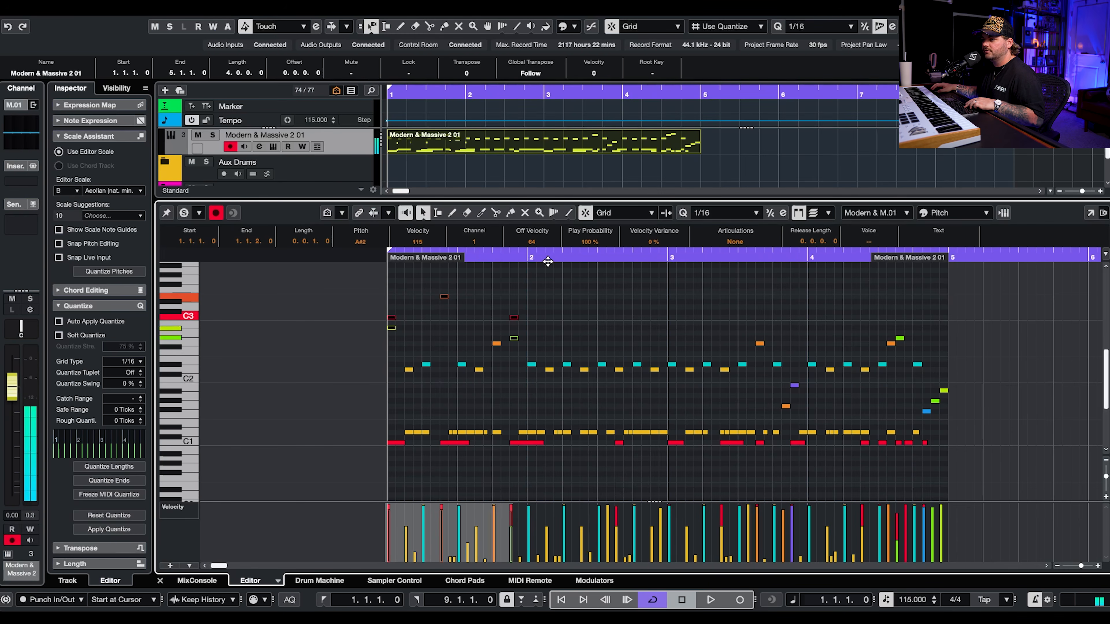
{"action": "left_click", "coordinate": [667, 257]}
{"action": "key", "text": "ctrl+v"}
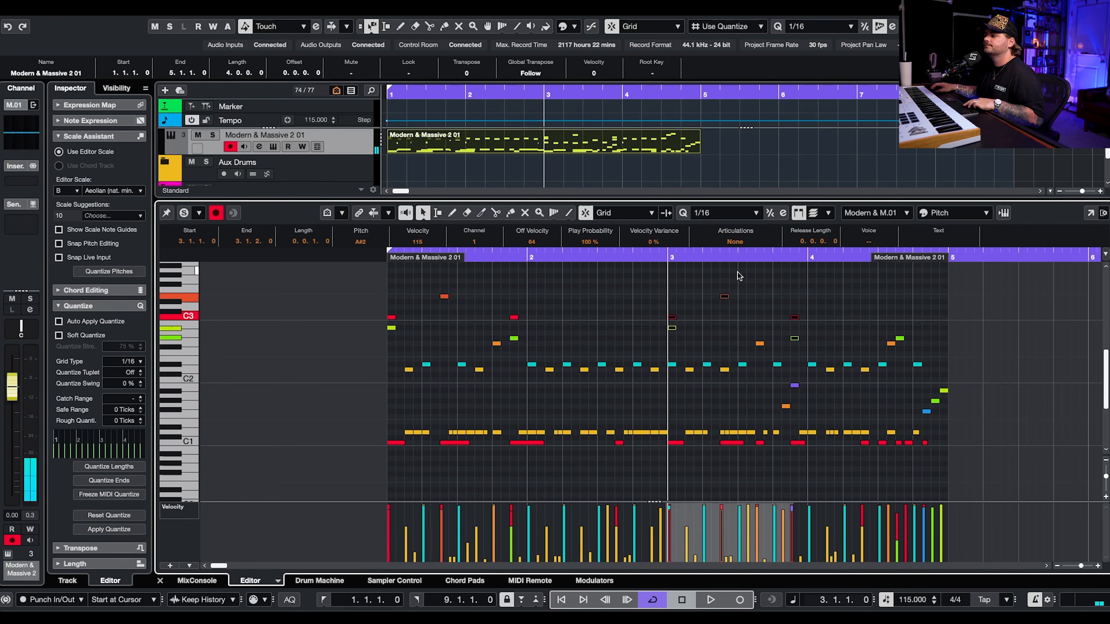
- Delete the D2 note at 3.2.3 beneath the pasted E3 accent and play the pattern from bar 3
{"action": "key", "text": "space"}
{"action": "key", "text": "space"}
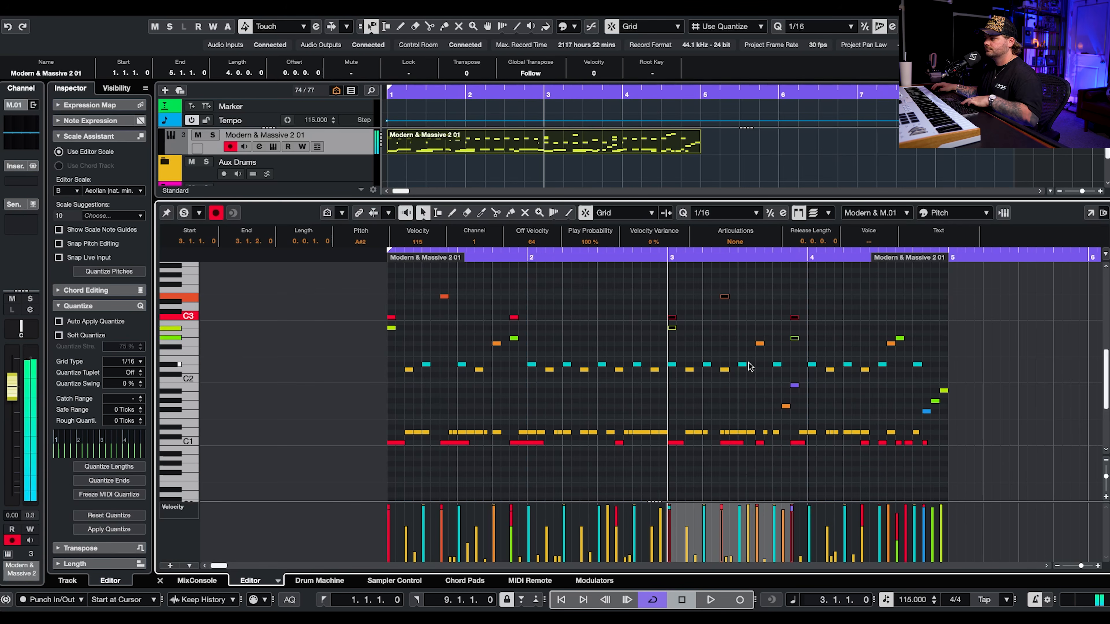
{"action": "left_click", "coordinate": [725, 369]}
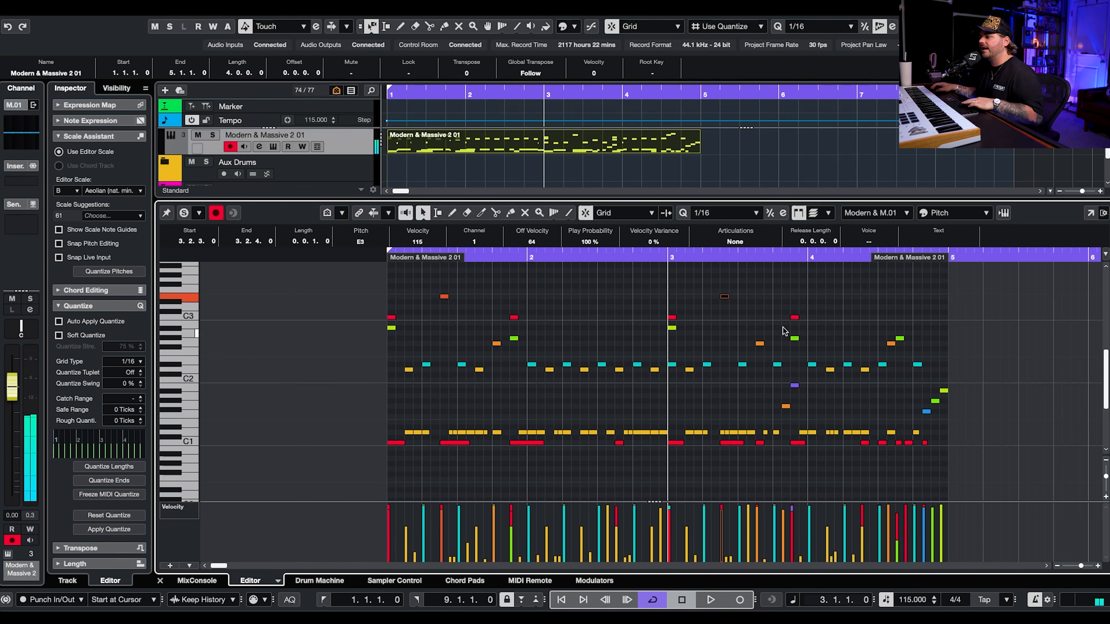
{"action": "key", "text": "space"}
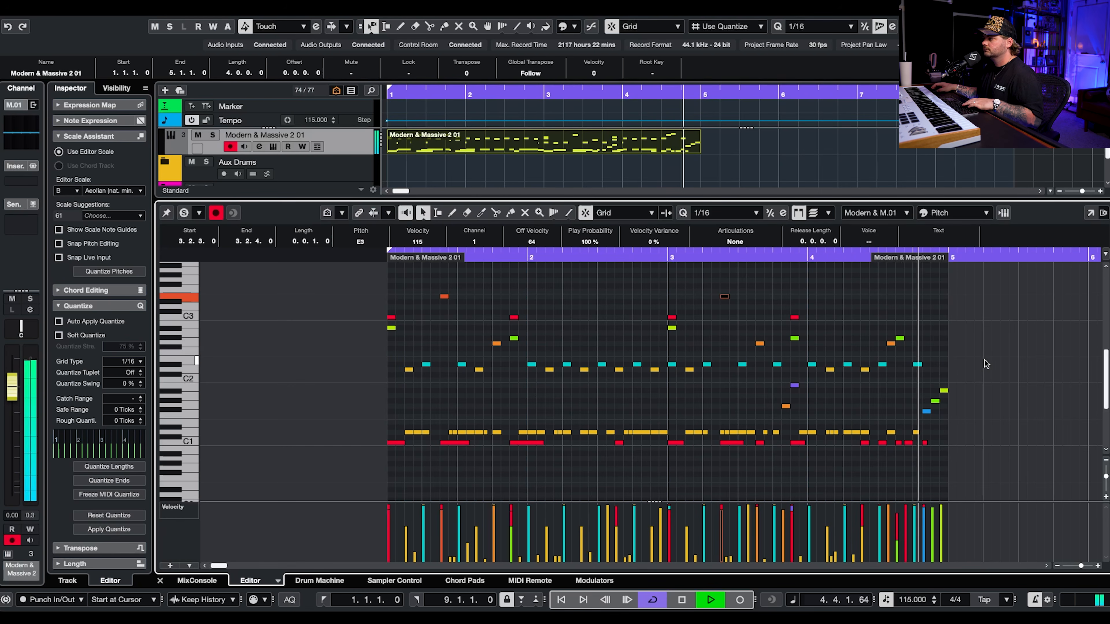
{"action": "key", "text": "space"}
{"action": "key", "text": "Home"}
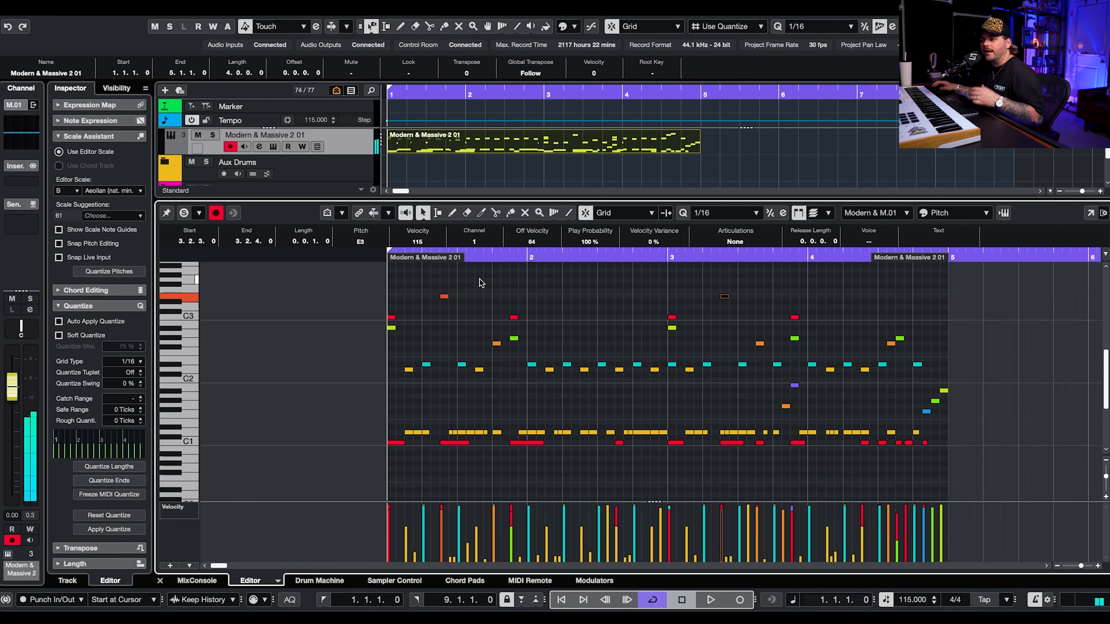
- Play bar 1 and lengthen the D2 note at 2.2.3 to two sixteenths, ending at 2.3.1
{"action": "scroll", "coordinate": [419, 383], "scroll_direction": "up", "scroll_amount": 3}
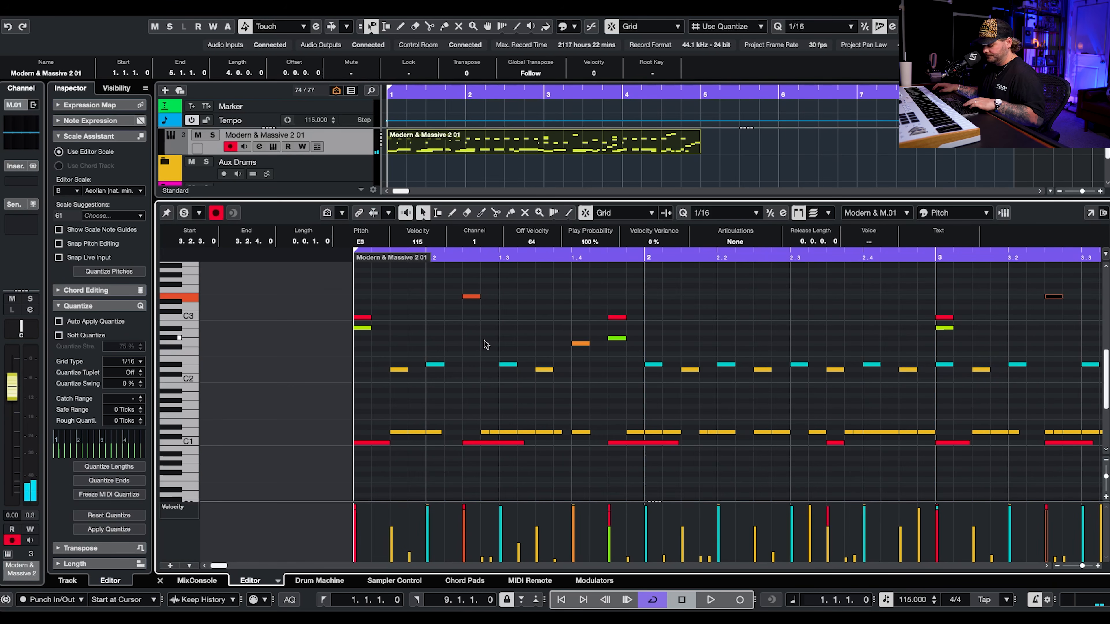
{"action": "key", "text": "space"}
{"action": "scroll", "coordinate": [474, 345], "scroll_direction": "down", "scroll_amount": 1}
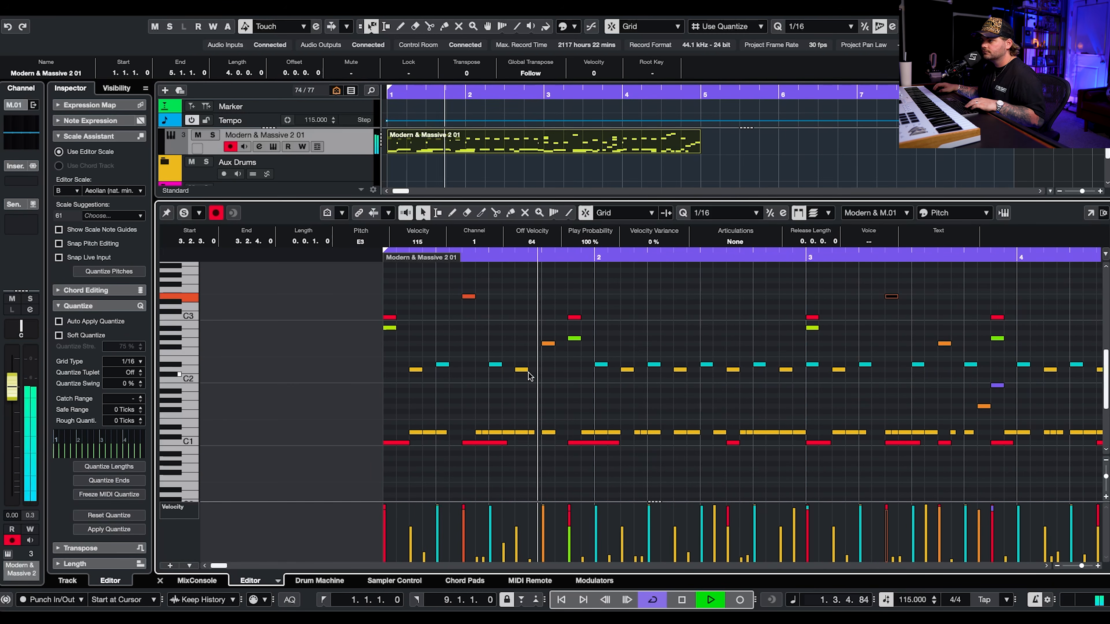
{"action": "key", "text": "space"}
{"action": "scroll", "coordinate": [686, 373], "scroll_direction": "up", "scroll_amount": 1}
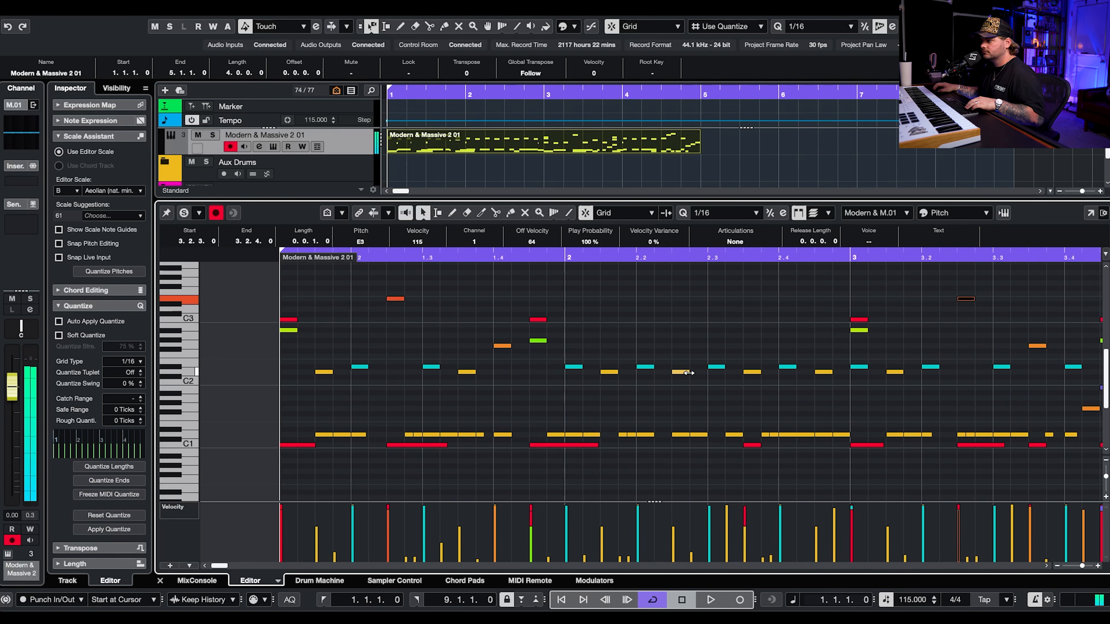
{"action": "scroll", "coordinate": [688, 372], "scroll_direction": "up", "scroll_amount": 2}
{"action": "left_click_drag", "start_coordinate": [674, 370], "coordinate": [702, 380]}
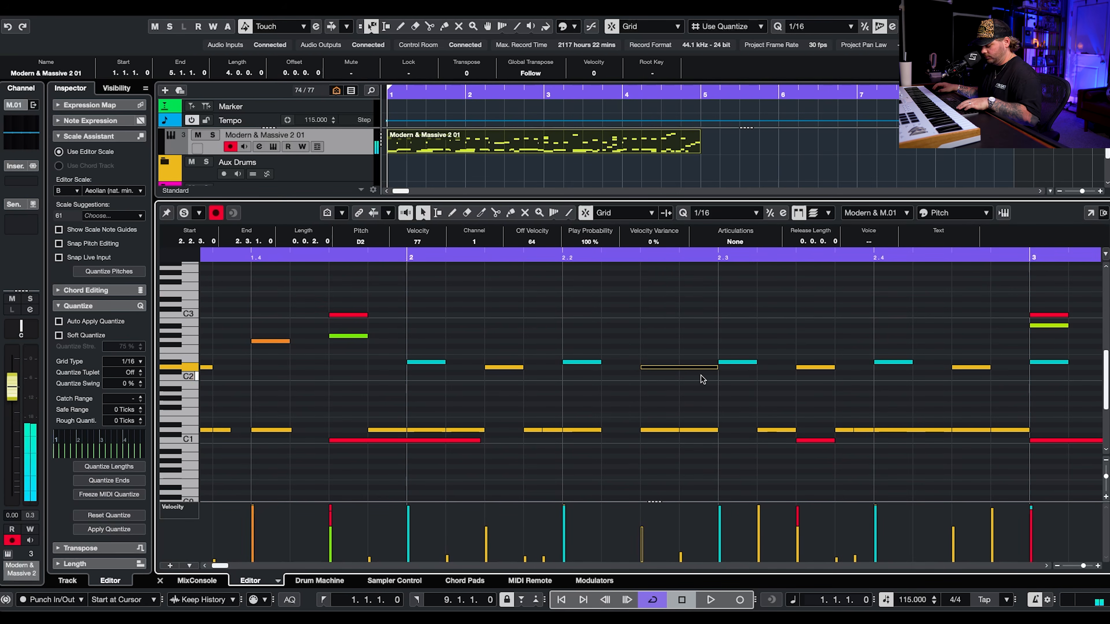
- With snap off, split the lengthened D2 note in bar 2 into three hits at 2.2.3.119 and 2.2.4.50
{"action": "key", "text": "3"}
{"action": "key", "text": "j"}
{"action": "left_click", "coordinate": [695, 372]}
{"action": "key", "text": "1"}
{"action": "left_click", "coordinate": [704, 526]}
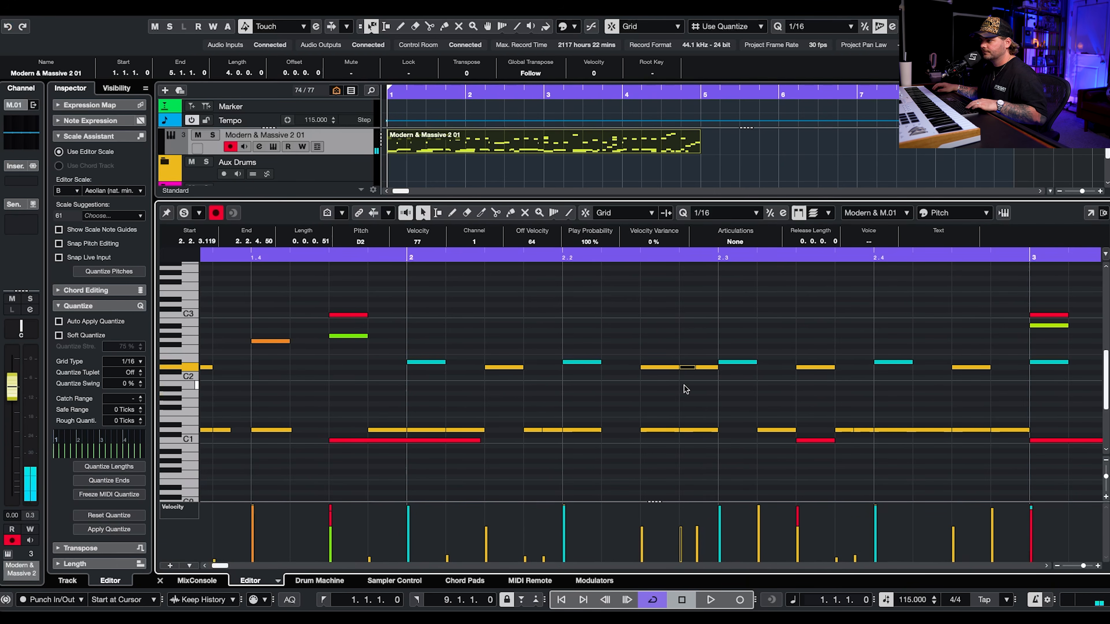
- Solo the drum part in the editor and play the pattern from bar 1 through the split D2 hits in bar 2
{"action": "key", "text": "space"}
{"action": "scroll", "coordinate": [701, 332], "scroll_direction": "down", "scroll_amount": 5}
{"action": "left_click", "coordinate": [184, 214]}
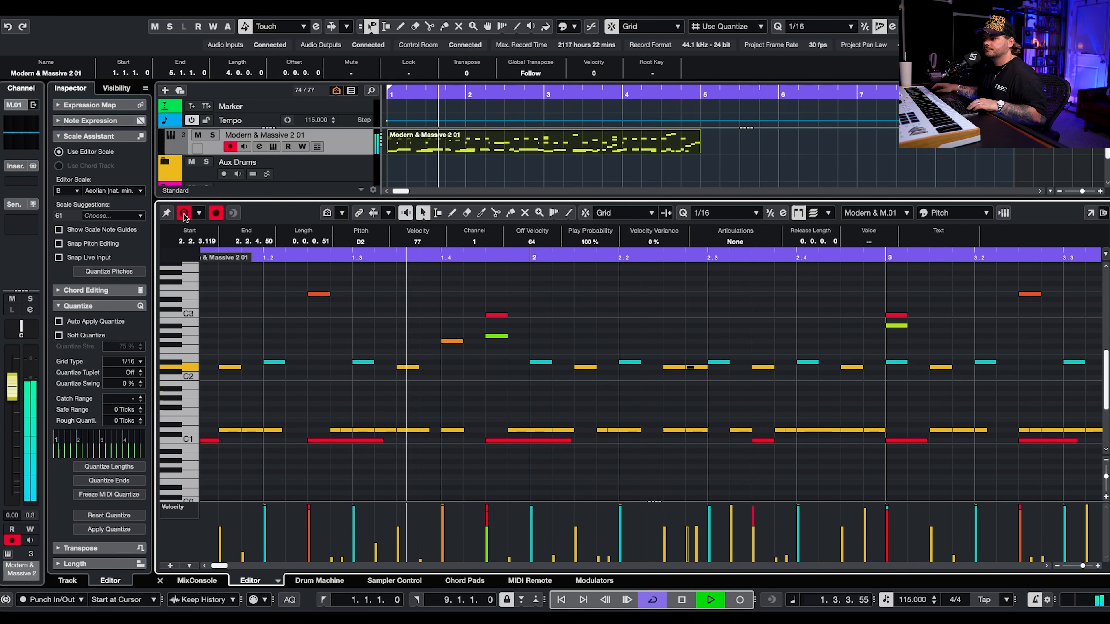
{"action": "scroll", "coordinate": [643, 318], "scroll_direction": "down", "scroll_amount": 3}
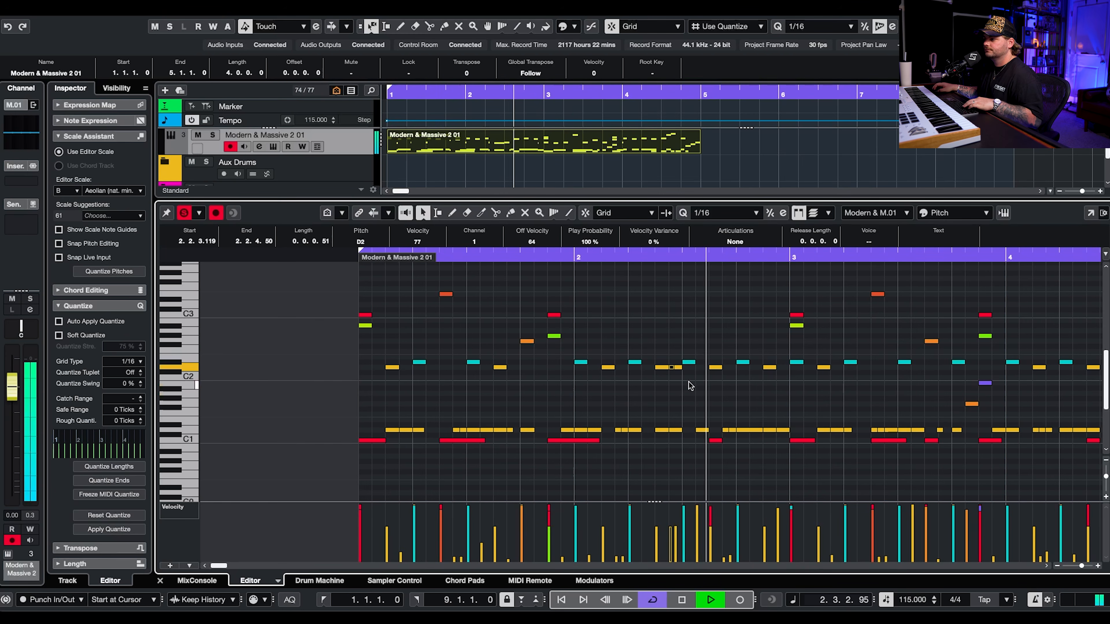
{"action": "key", "text": "space"}
- Move the three split D2 hits at 2.2.3 down to C#2
{"action": "scroll", "coordinate": [666, 510], "scroll_direction": "up", "scroll_amount": 3}
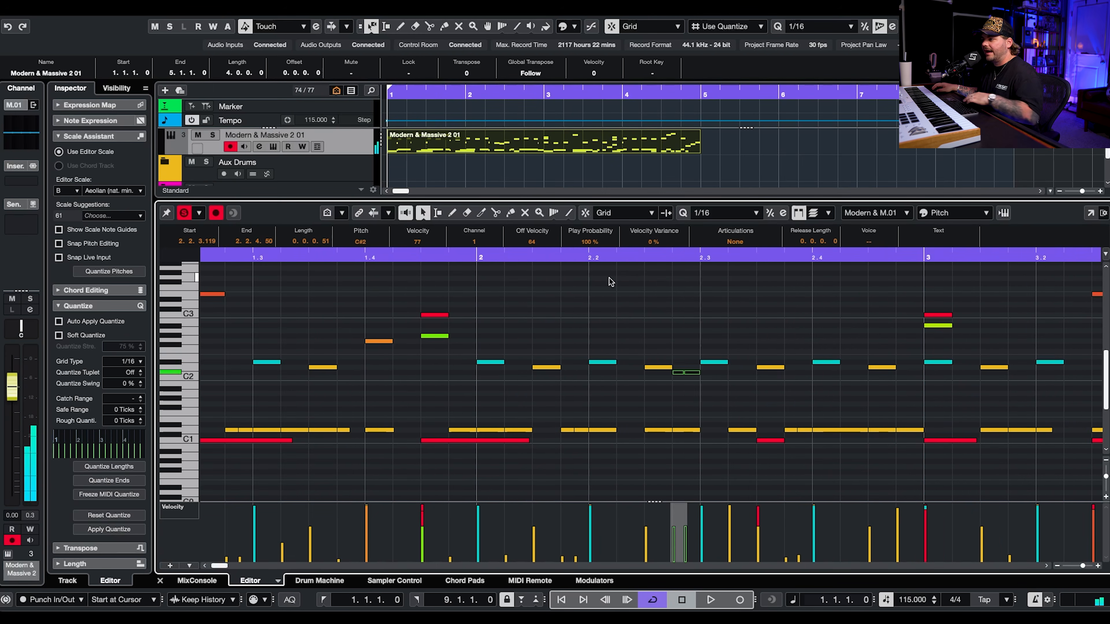
{"action": "left_click_drag", "start_coordinate": [662, 356], "coordinate": [656, 372]}
{"action": "key", "text": "Down"}
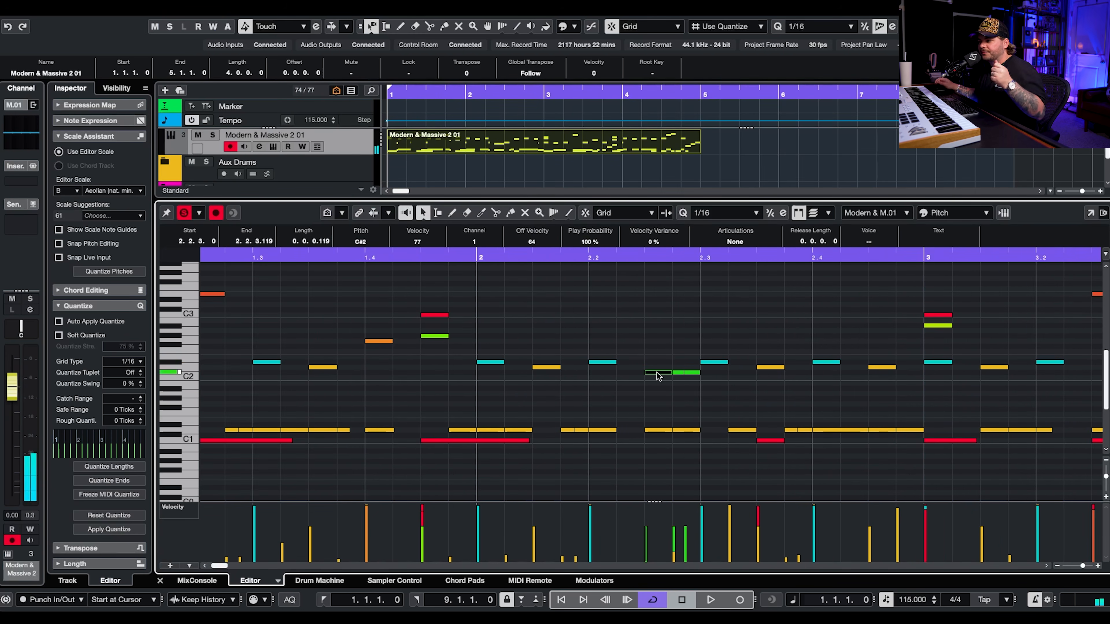
- Play through to bar 4 and turn the D2 note at 4.2.3 into three split C#2 hits, the last starting at 4.2.4.51
{"action": "scroll", "coordinate": [658, 376], "scroll_direction": "down", "scroll_amount": 3}
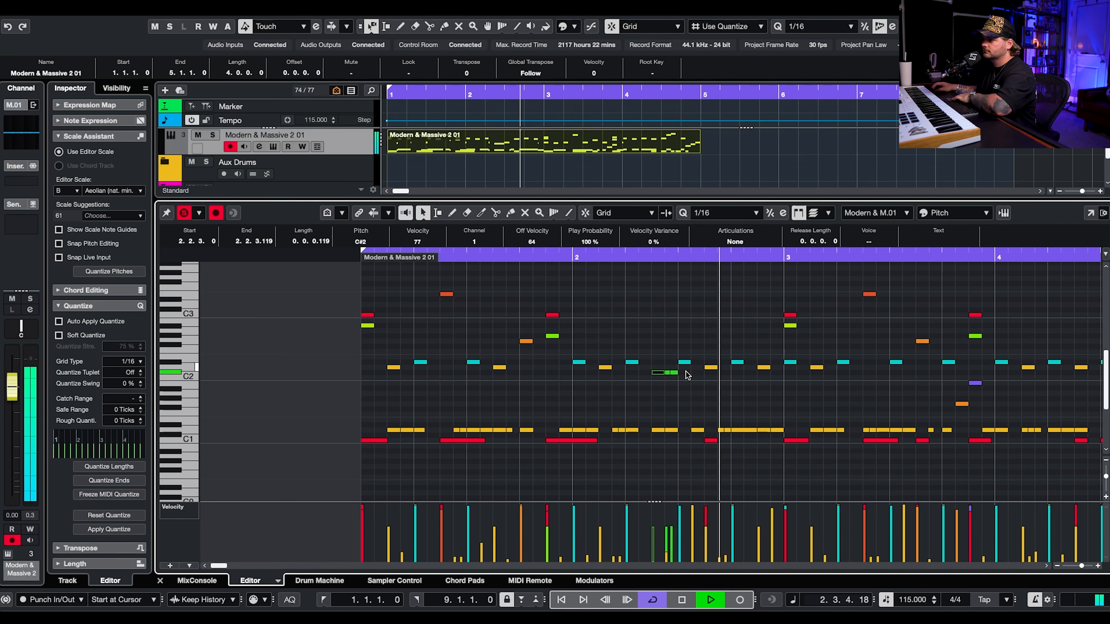
{"action": "scroll", "coordinate": [809, 388], "scroll_direction": "right", "scroll_amount": 6}
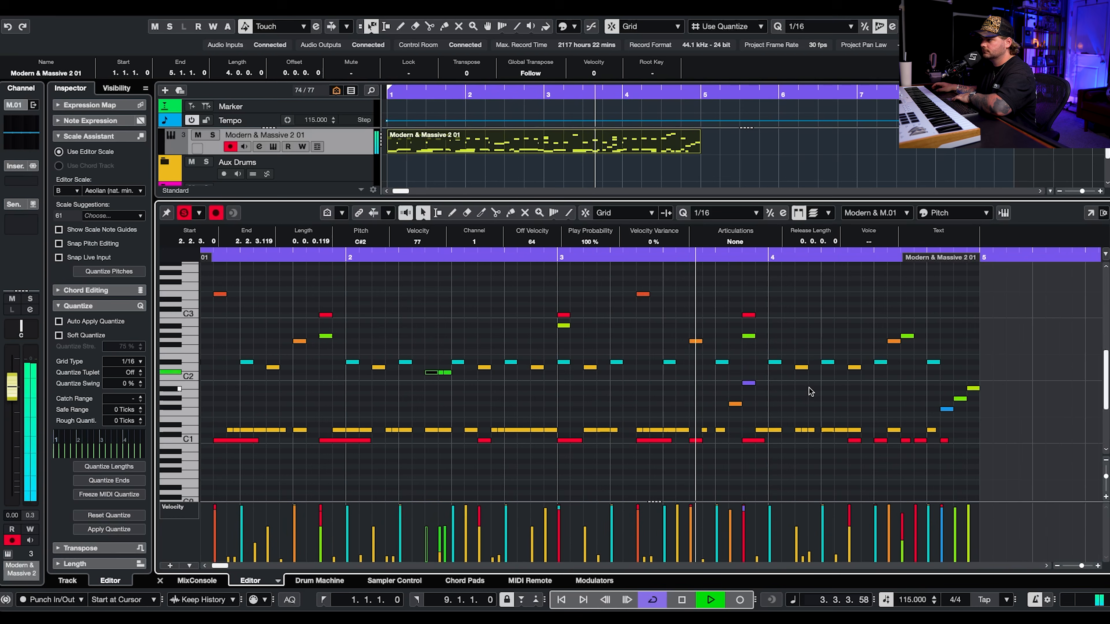
{"action": "scroll", "coordinate": [755, 375], "scroll_direction": "up", "scroll_amount": 4}
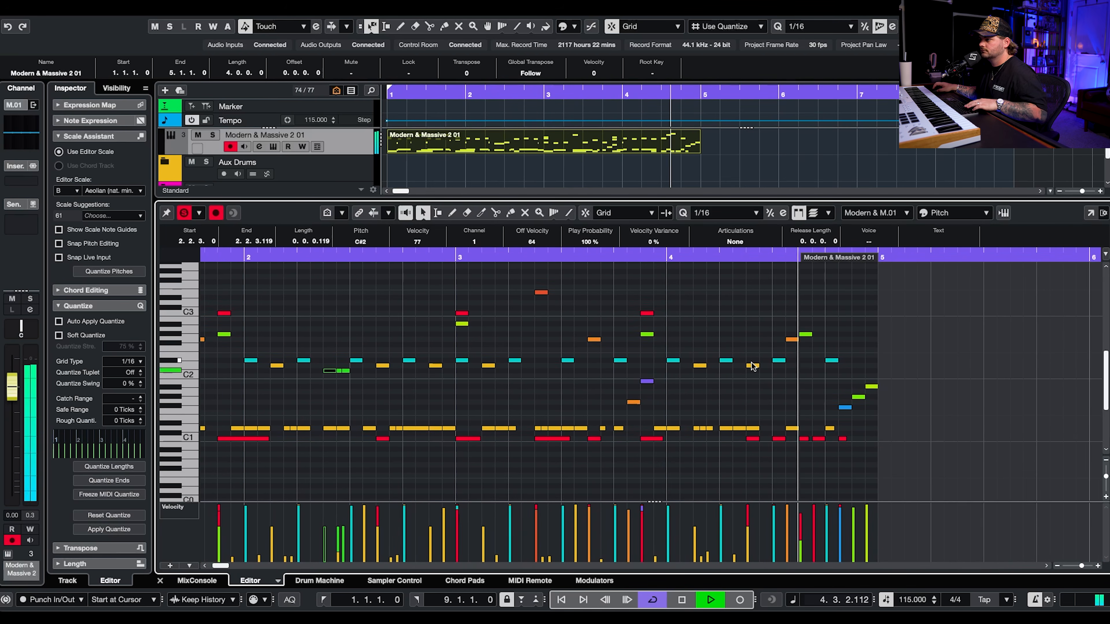
{"action": "key", "text": "space"}
{"action": "scroll", "coordinate": [762, 364], "scroll_direction": "up", "scroll_amount": 2}
{"action": "left_click_drag", "start_coordinate": [764, 364], "coordinate": [796, 361]}
{"action": "key", "text": "space"}
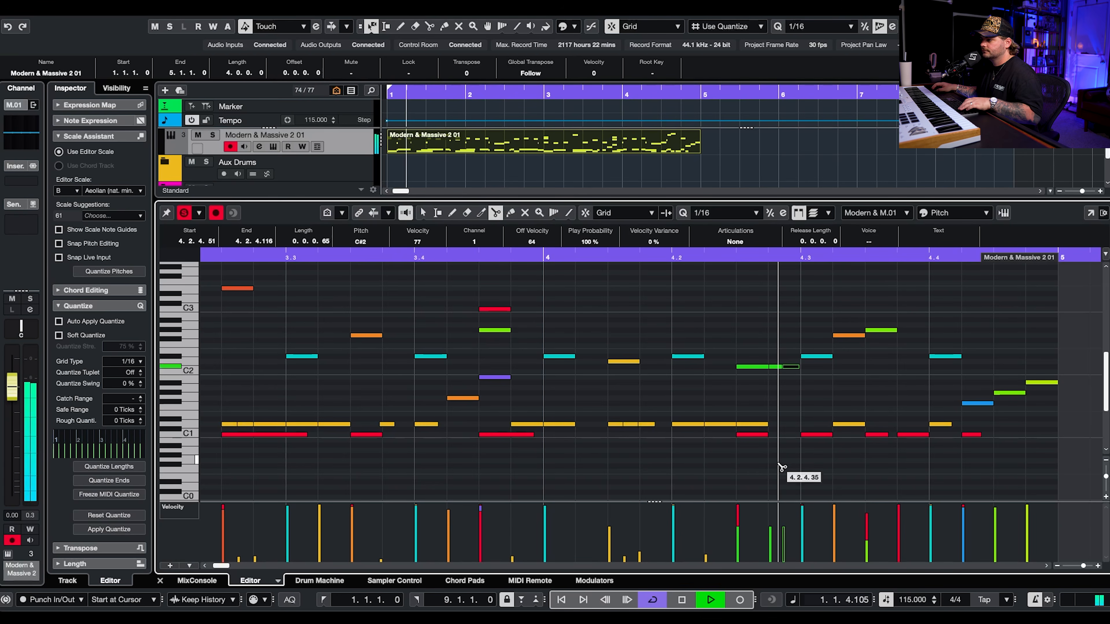
- Lower the velocity of the second C#2 hit in bar 4 and set the last hit's velocity to 81
{"action": "key", "text": "space"}
{"action": "left_click", "coordinate": [770, 544]}
{"action": "left_click", "coordinate": [785, 525]}
{"action": "scroll", "coordinate": [761, 415], "scroll_direction": "down", "scroll_amount": 2}
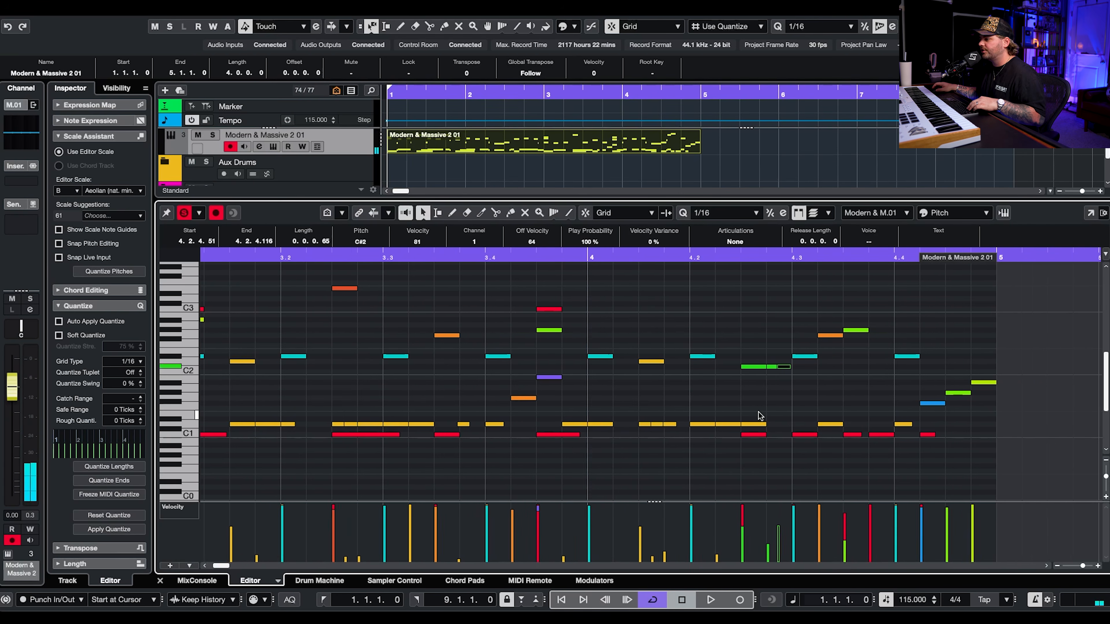
- Play the pattern, lower the first C#2 hit's velocity in bar 2 and set the second hit at 2.2.3.119 to velocity 40
{"action": "key", "text": "space"}
{"action": "scroll", "coordinate": [772, 402], "scroll_direction": "down", "scroll_amount": 2}
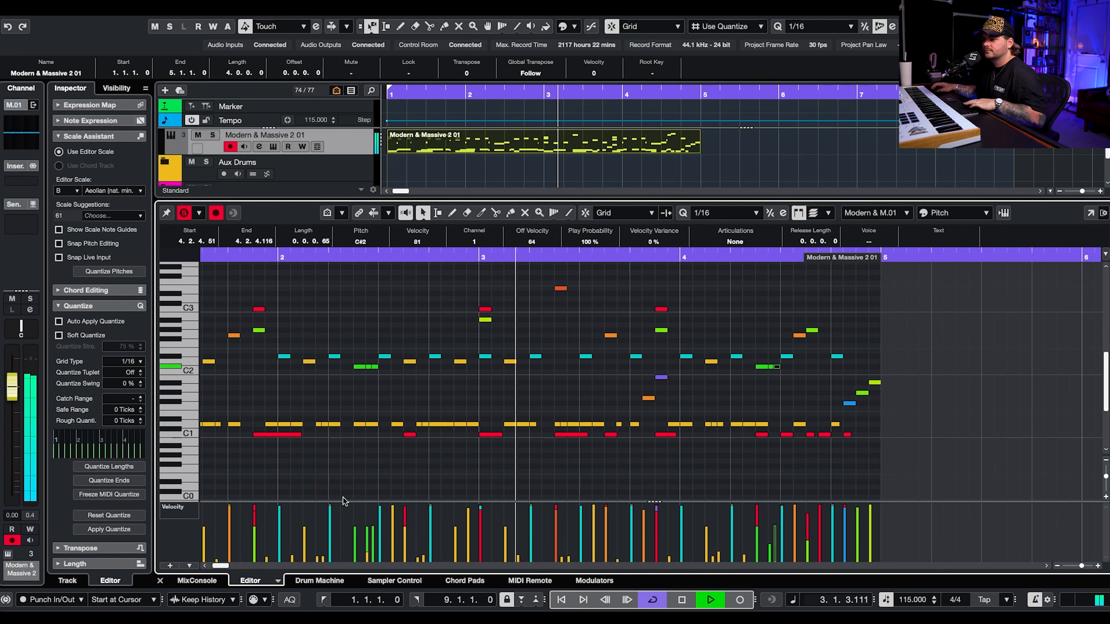
{"action": "key", "text": "space"}
{"action": "scroll", "coordinate": [354, 474], "scroll_direction": "up", "scroll_amount": 2}
{"action": "scroll", "coordinate": [354, 475], "scroll_direction": "up", "scroll_amount": 2}
{"action": "scroll", "coordinate": [395, 534], "scroll_direction": "up", "scroll_amount": 3}
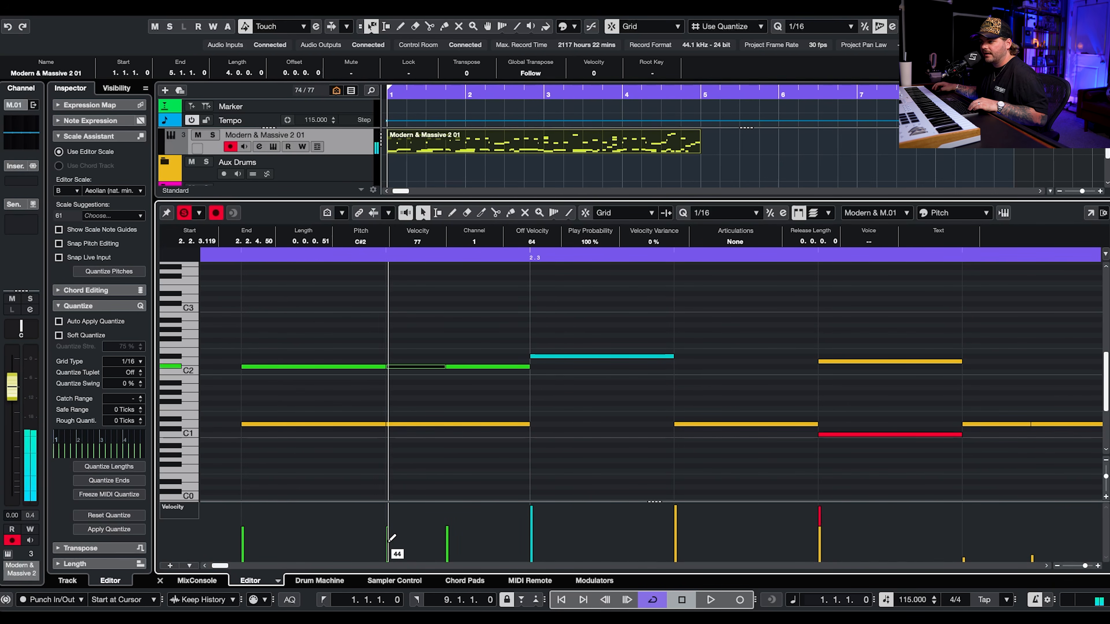
{"action": "scroll", "coordinate": [384, 541], "scroll_direction": "up", "scroll_amount": 3}
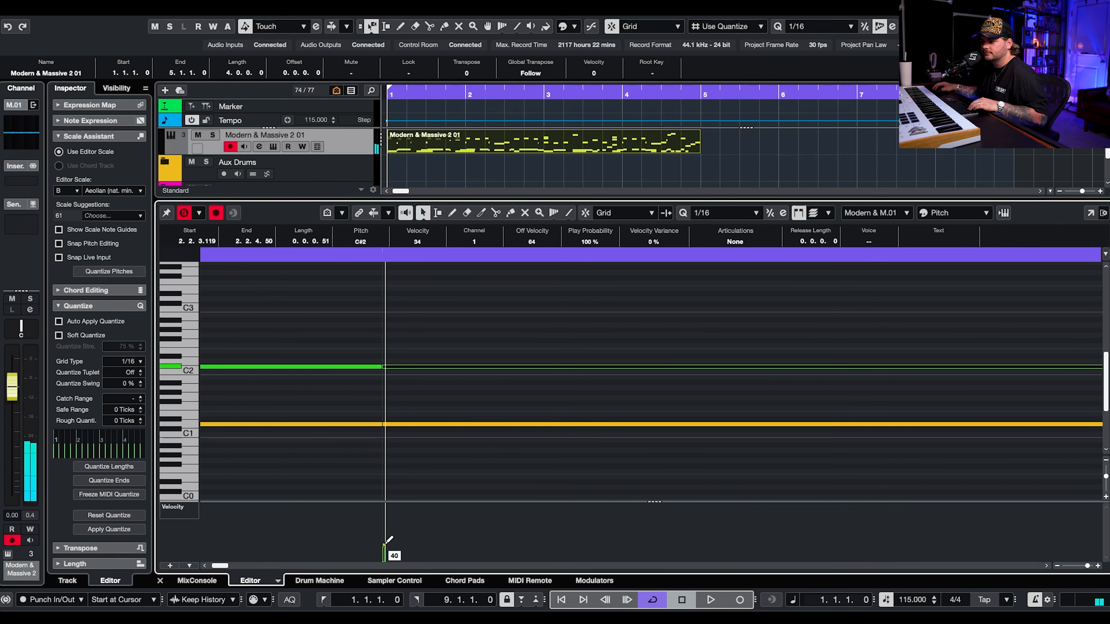
{"action": "scroll", "coordinate": [387, 542], "scroll_direction": "down", "scroll_amount": 3}
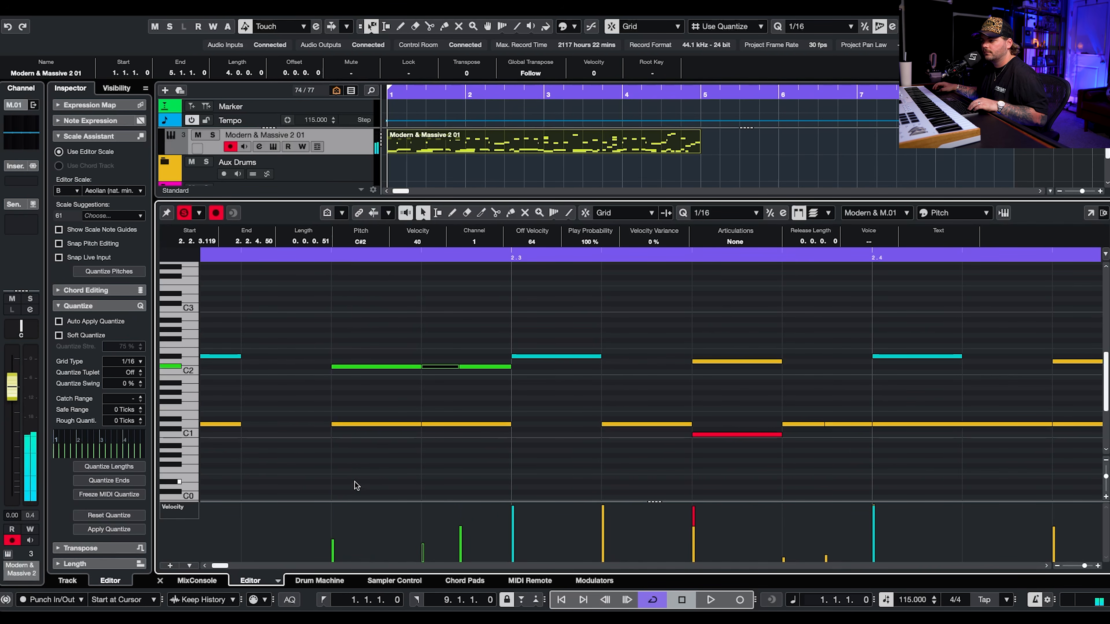
- Play the whole pattern from bar 1 into bar 4 to check the C#2 hits, and close the editor
{"action": "key", "text": "space"}
{"action": "scroll", "coordinate": [443, 401], "scroll_direction": "down", "scroll_amount": 6}
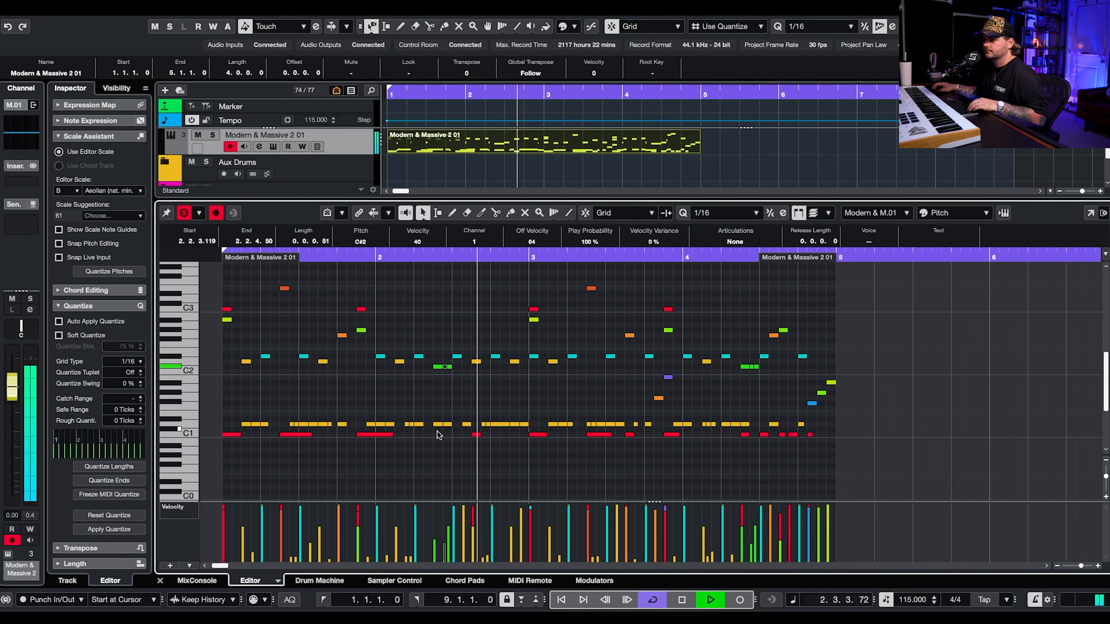
{"action": "scroll", "coordinate": [478, 385], "scroll_direction": "down", "scroll_amount": 1}
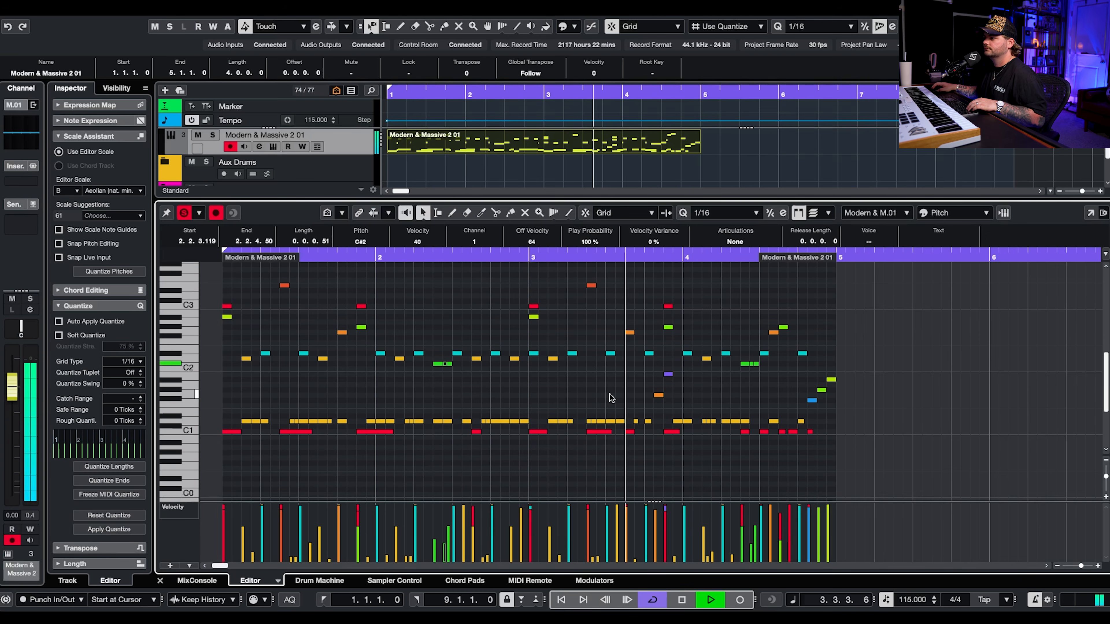
{"action": "scroll", "coordinate": [809, 363], "scroll_direction": "right", "scroll_amount": 1}
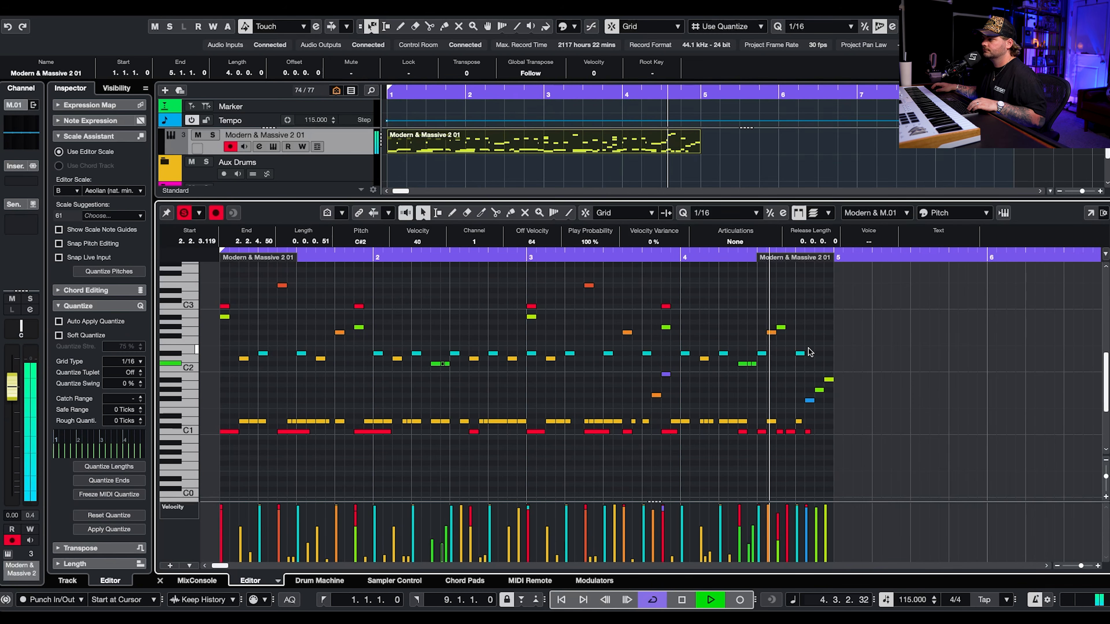
{"action": "key", "text": "space"}
{"action": "key", "text": "Return"}
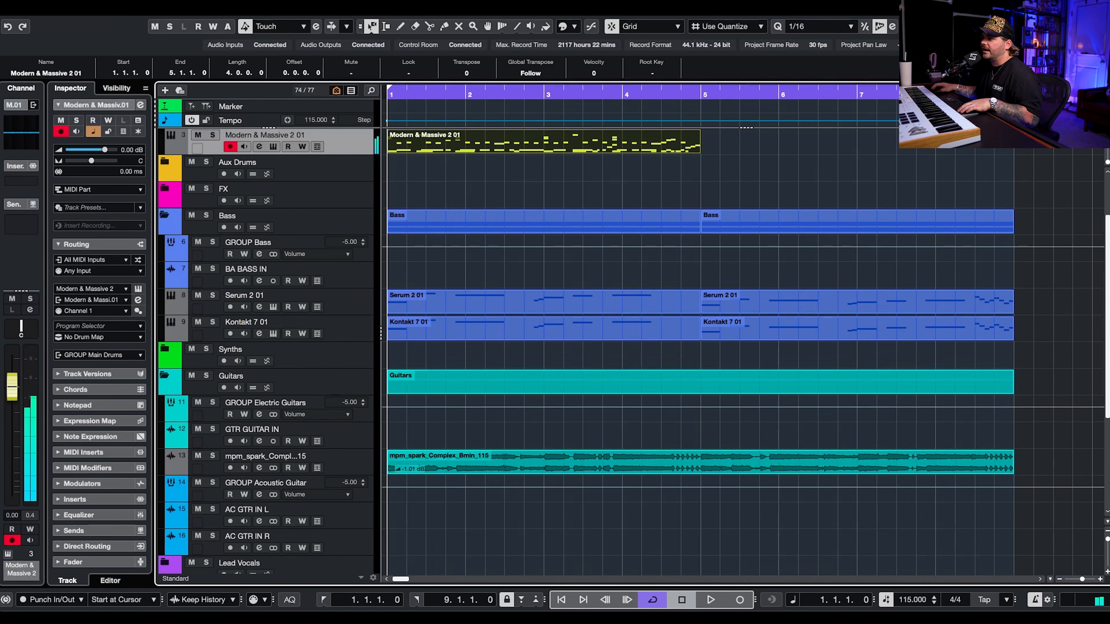
- Open the Modern & Massive 2 drum part, select all its notes and set Rough Quantize to 8 ticks
{"action": "double_click", "coordinate": [668, 147]}
{"action": "scroll", "coordinate": [810, 407], "scroll_direction": "down", "scroll_amount": 2}
{"action": "left_click_drag", "start_coordinate": [839, 271], "coordinate": [209, 446]}
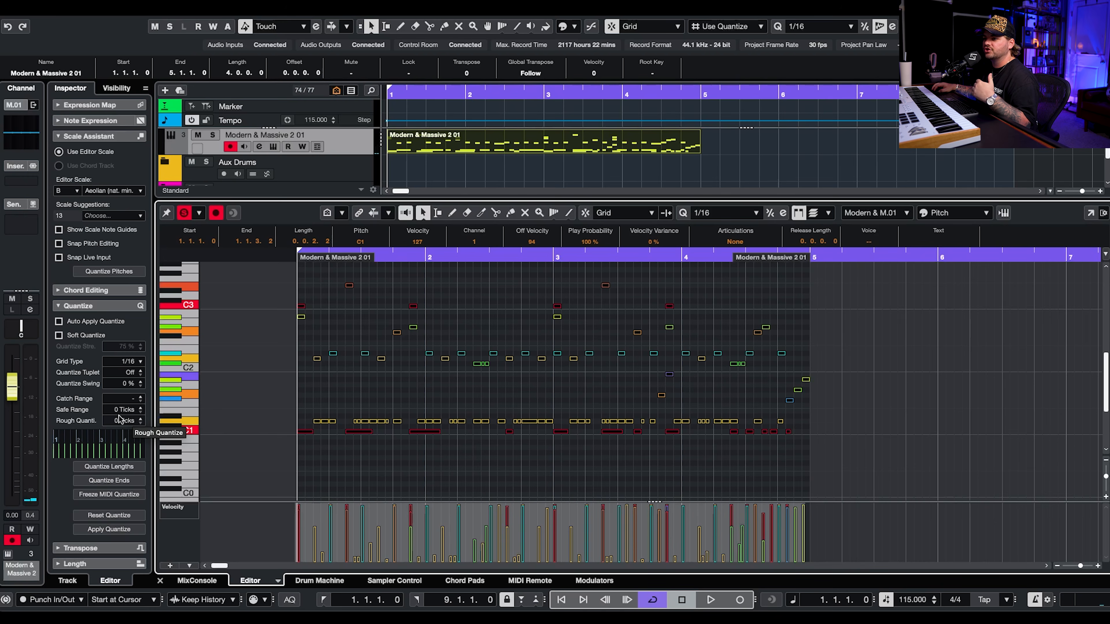
{"action": "scroll", "coordinate": [122, 420], "scroll_direction": "up", "scroll_amount": 2}
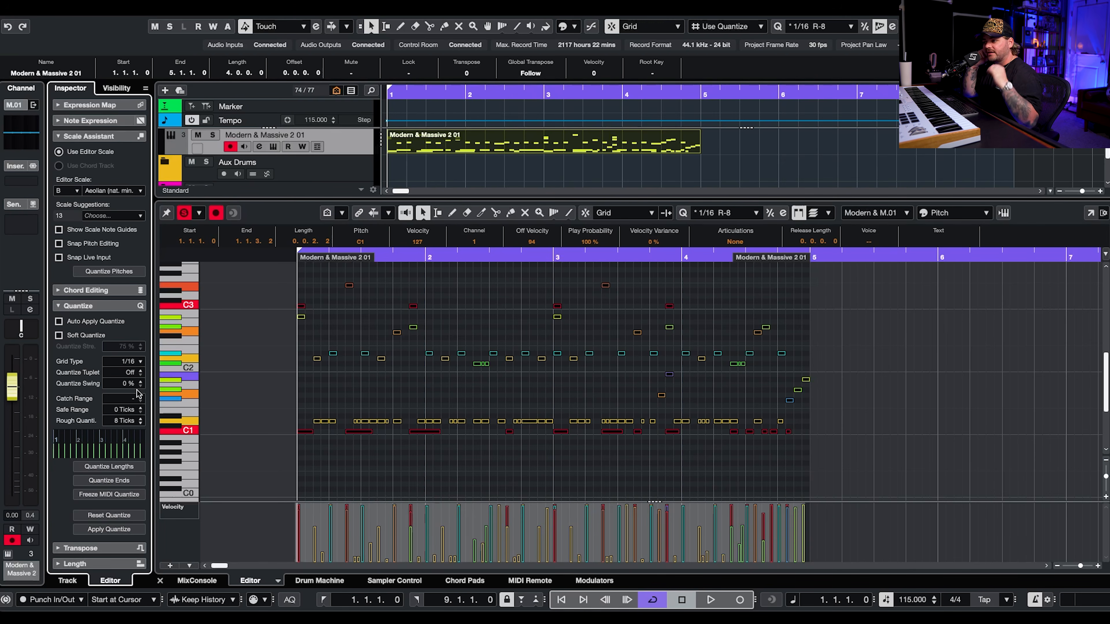
- Turn on Soft Quantize at 75 % strength, inspect the note timing up close and reselect all notes
{"action": "left_click", "coordinate": [62, 335]}
{"action": "key", "text": "super+space"}
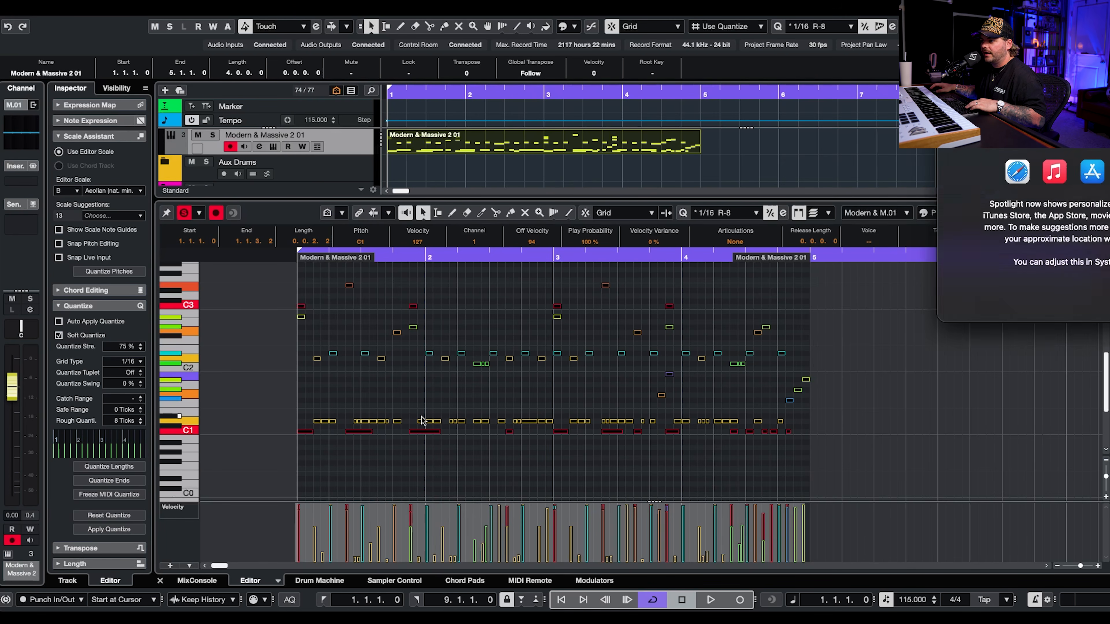
{"action": "scroll", "coordinate": [437, 426], "scroll_direction": "up", "scroll_amount": 5}
{"action": "left_click", "coordinate": [441, 430]}
{"action": "scroll", "coordinate": [442, 431], "scroll_direction": "up", "scroll_amount": 10}
{"action": "scroll", "coordinate": [442, 431], "scroll_direction": "down", "scroll_amount": 3}
{"action": "scroll", "coordinate": [442, 430], "scroll_direction": "down", "scroll_amount": 15}
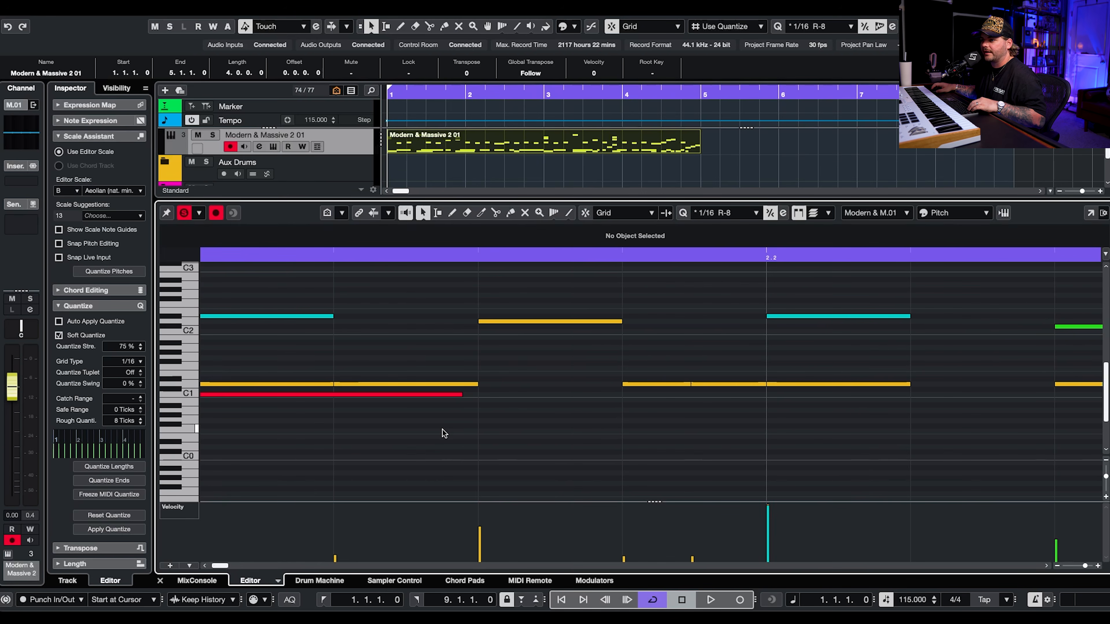
{"action": "left_click_drag", "start_coordinate": [311, 211], "coordinate": [307, 212]}
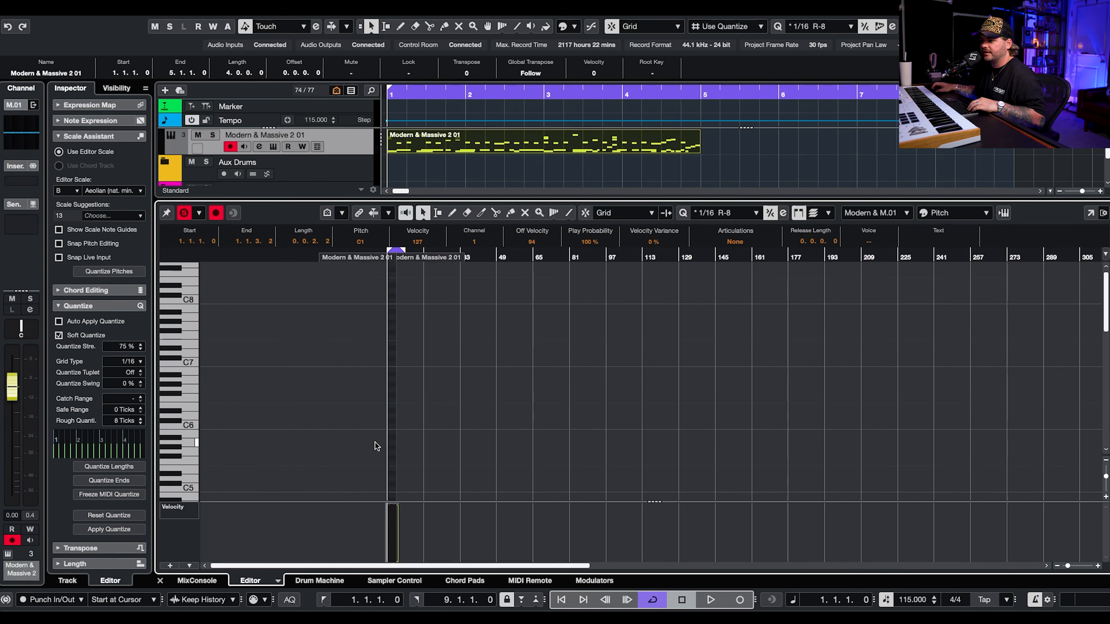
{"action": "scroll", "coordinate": [406, 461], "scroll_direction": "up", "scroll_amount": 15}
{"action": "scroll", "coordinate": [413, 462], "scroll_direction": "down", "scroll_amount": 3}
{"action": "scroll", "coordinate": [393, 419], "scroll_direction": "left", "scroll_amount": 4}
{"action": "scroll", "coordinate": [384, 400], "scroll_direction": "down", "scroll_amount": 2}
{"action": "scroll", "coordinate": [382, 404], "scroll_direction": "up", "scroll_amount": 3}
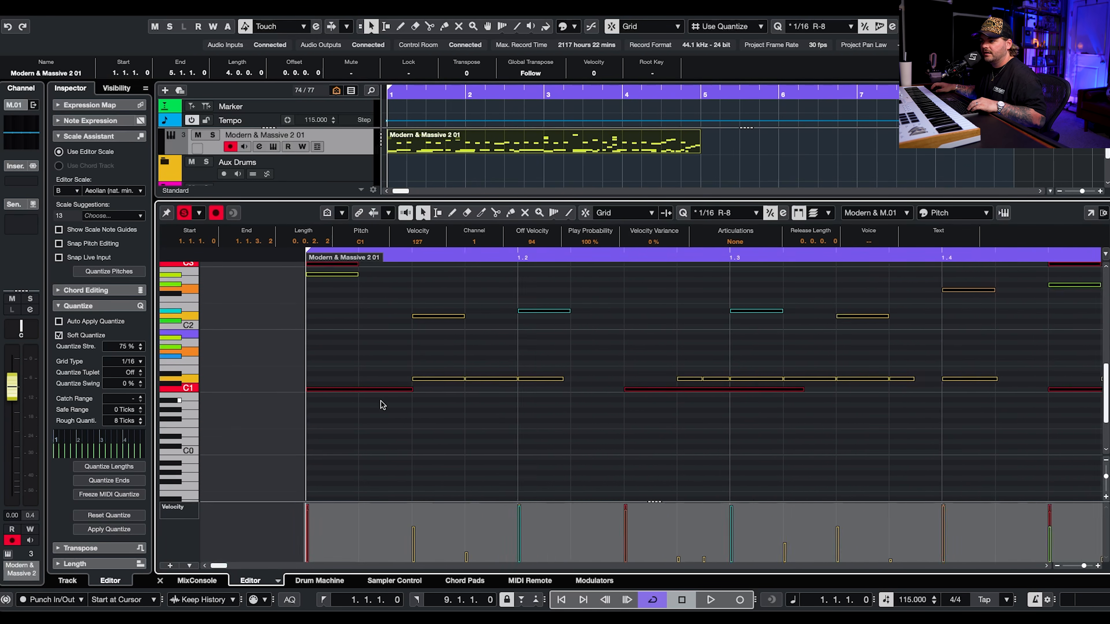
- Turn on Auto Apply Quantize for all notes with Soft Quantize off, and inspect the note starts in bar 1
{"action": "left_click", "coordinate": [79, 324]}
{"action": "left_click", "coordinate": [352, 351]}
{"action": "scroll", "coordinate": [335, 379], "scroll_direction": "up", "scroll_amount": 3}
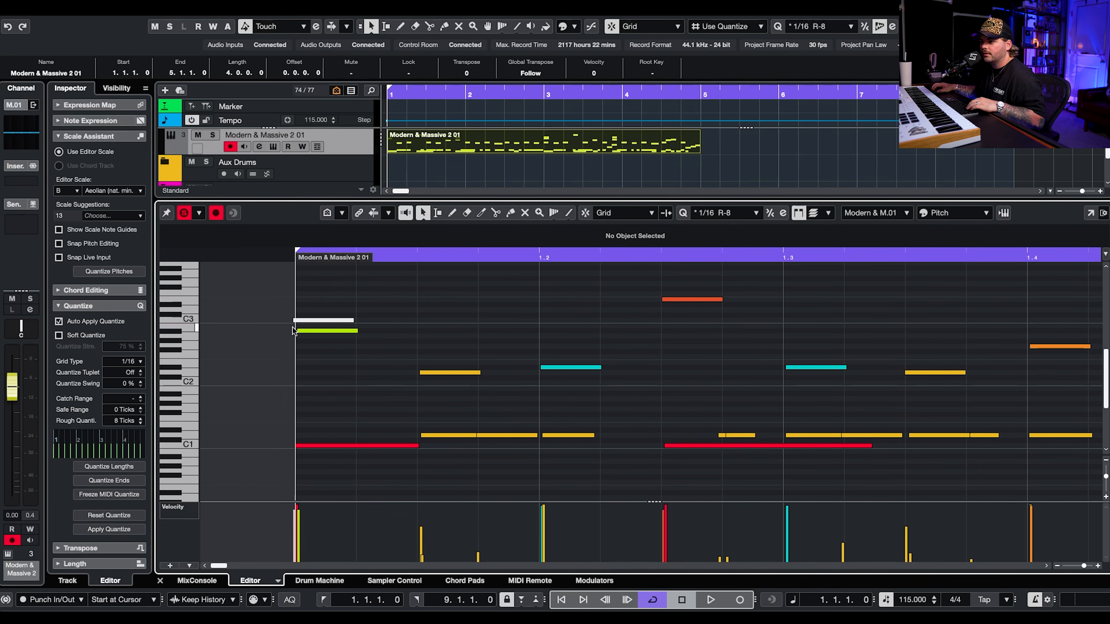
{"action": "left_click", "coordinate": [299, 321]}
{"action": "scroll", "coordinate": [300, 322], "scroll_direction": "right", "scroll_amount": 1}
{"action": "scroll", "coordinate": [366, 314], "scroll_direction": "down", "scroll_amount": 6}
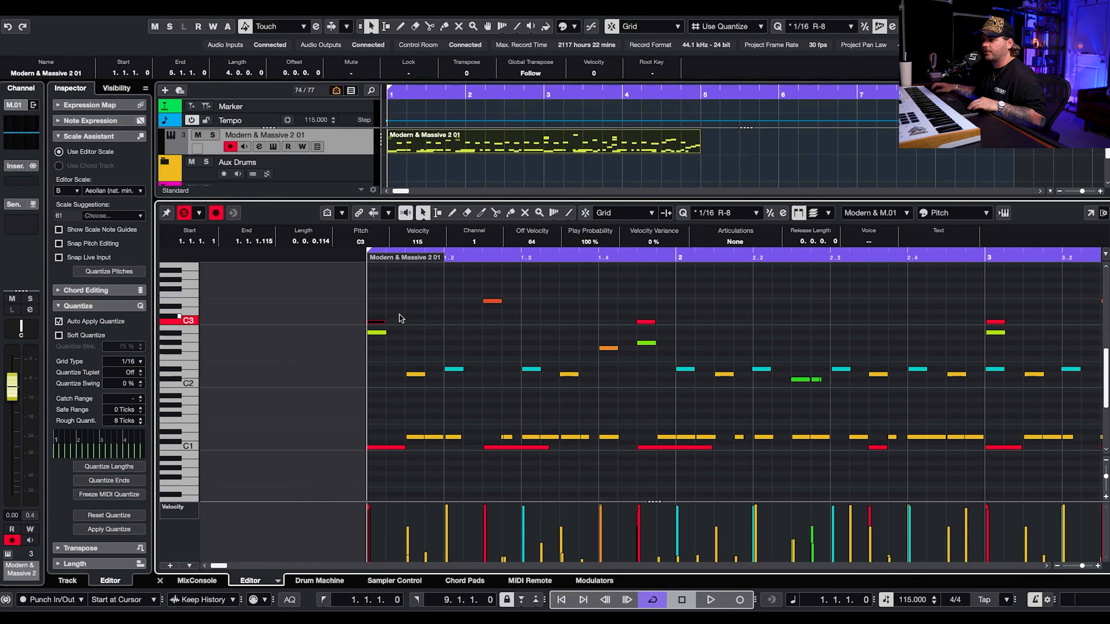
{"action": "scroll", "coordinate": [476, 422], "scroll_direction": "up", "scroll_amount": 4}
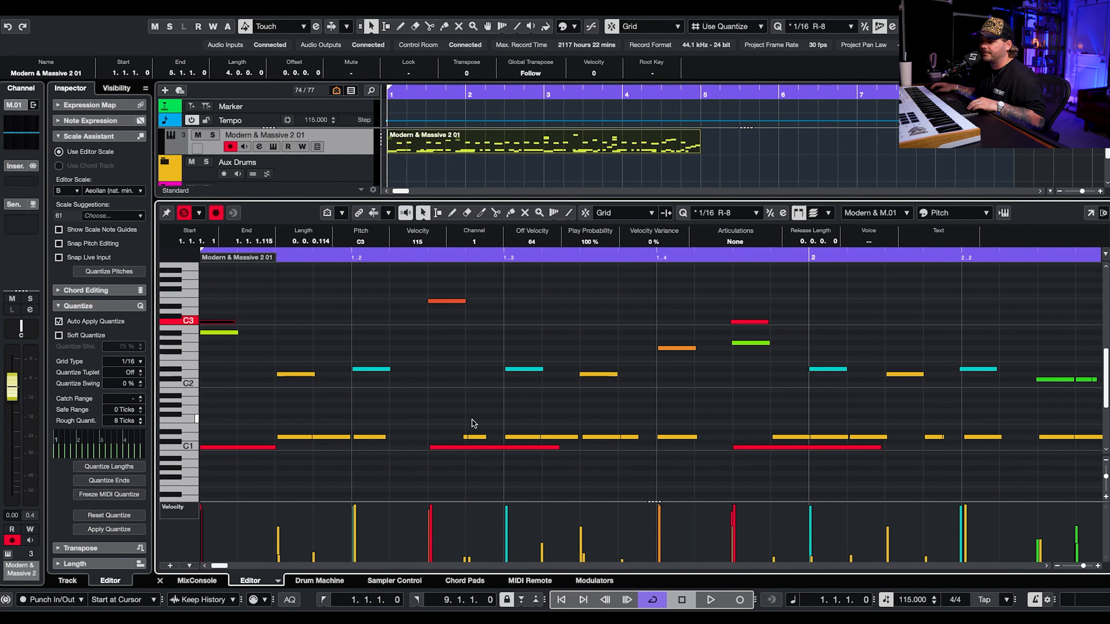
- Set the quantize grid to 1/32 for all notes of the drum part, keeping Auto Apply on, and inspect their timing
{"action": "scroll", "coordinate": [493, 409], "scroll_direction": "down", "scroll_amount": 4}
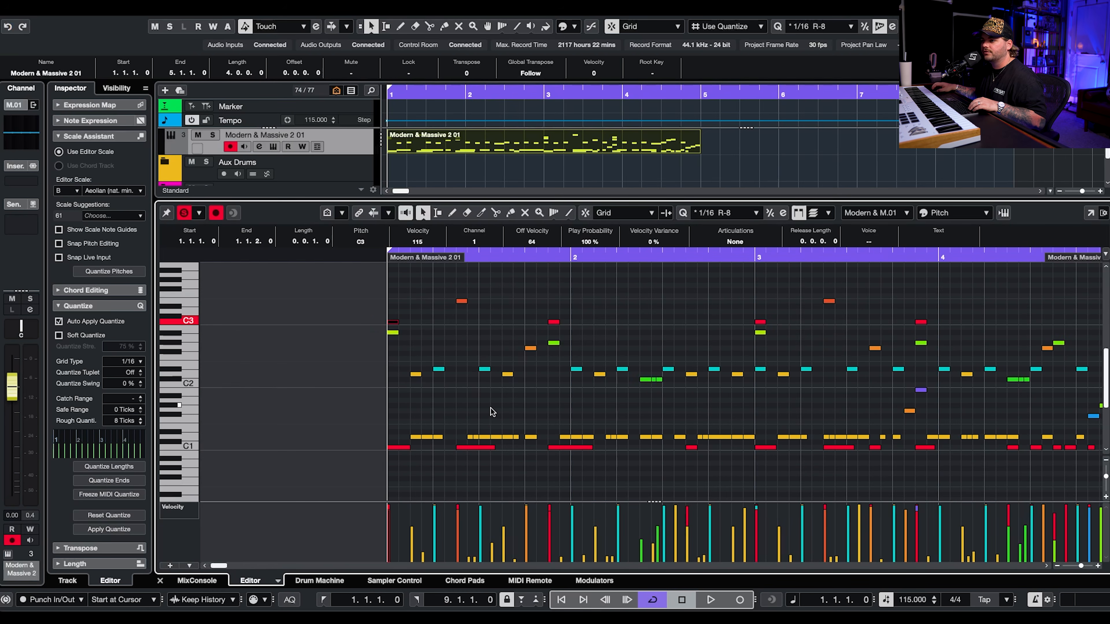
{"action": "left_click", "coordinate": [129, 362]}
{"action": "left_click", "coordinate": [138, 378]}
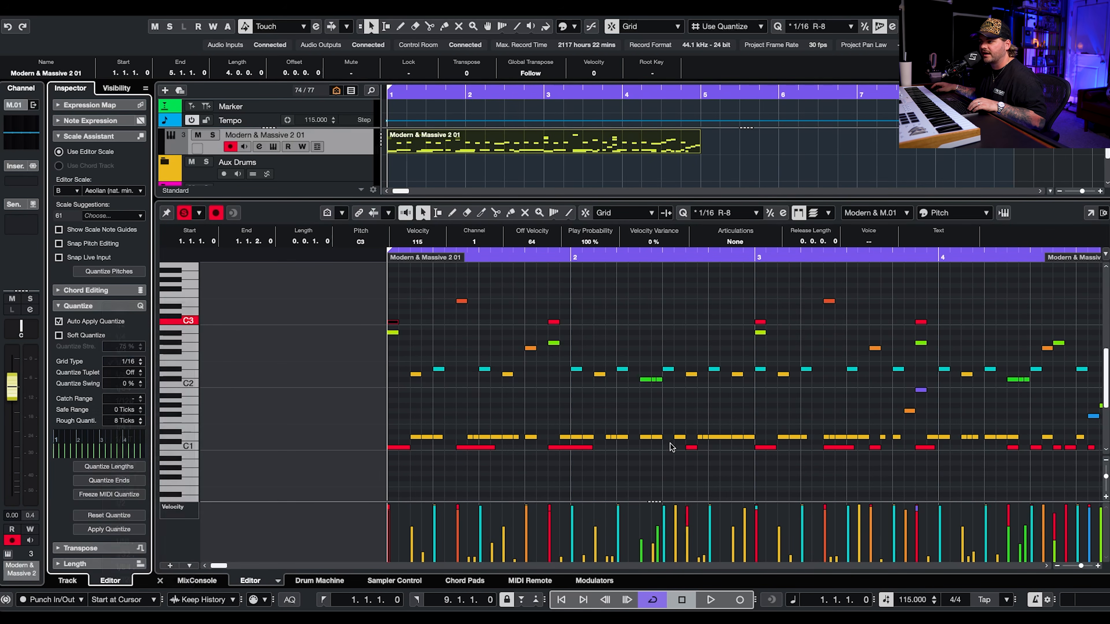
{"action": "scroll", "coordinate": [669, 445], "scroll_direction": "down", "scroll_amount": 5}
{"action": "left_click_drag", "start_coordinate": [672, 467], "coordinate": [355, 288]}
{"action": "scroll", "coordinate": [450, 365], "scroll_direction": "up", "scroll_amount": 8}
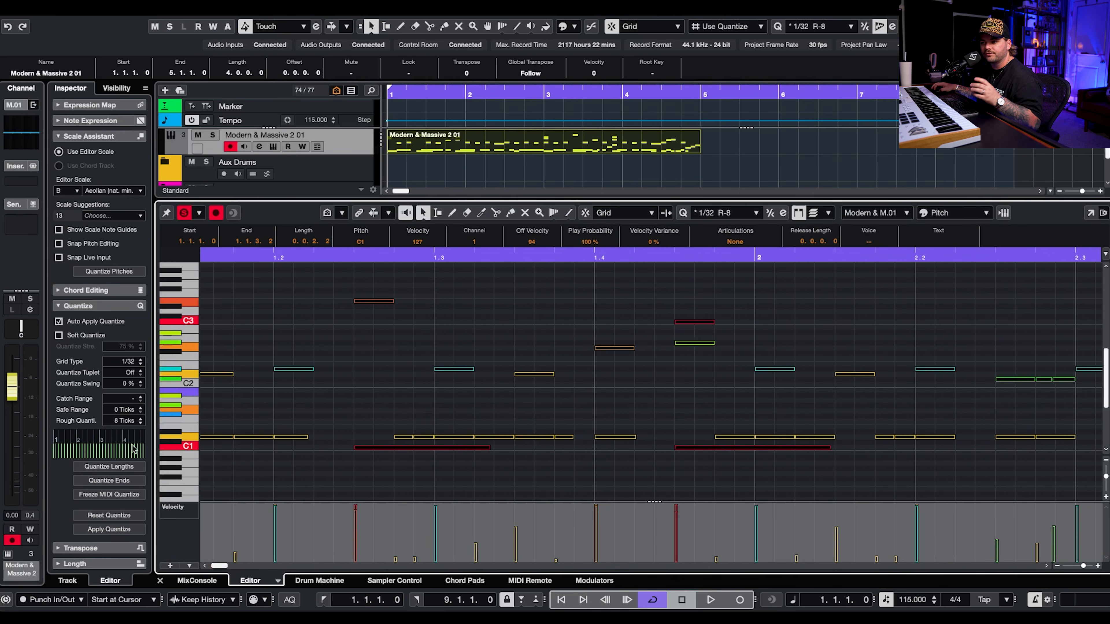
{"action": "scroll", "coordinate": [297, 429], "scroll_direction": "down", "scroll_amount": 1}
{"action": "scroll", "coordinate": [297, 429], "scroll_direction": "left", "scroll_amount": 5}
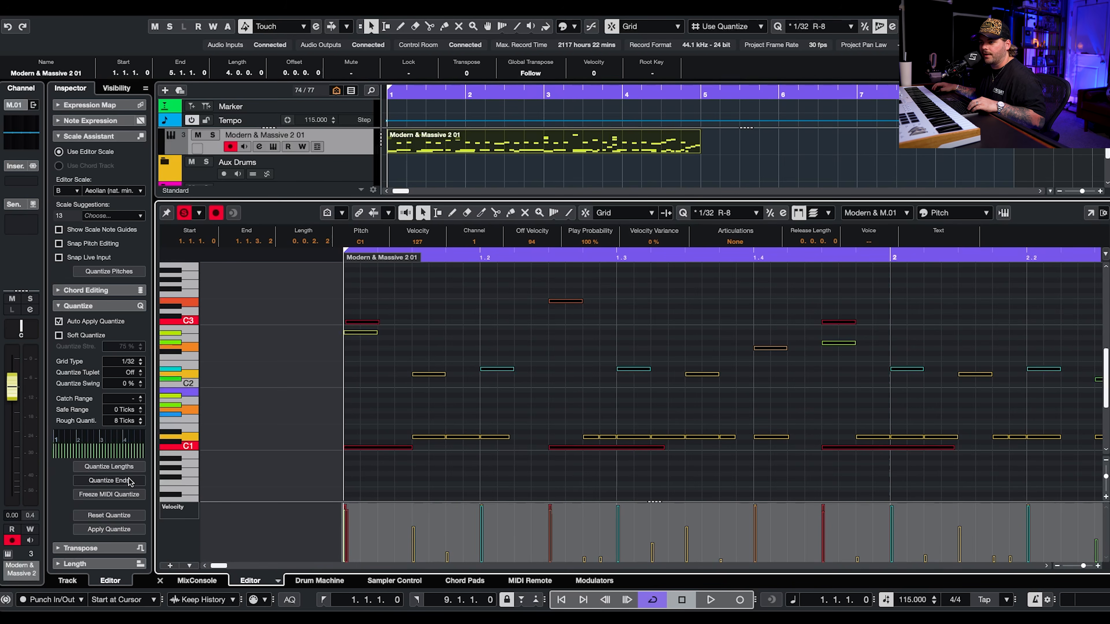
- Play the quantized pattern from bar 1 into bar 4, stop and close the editor
{"action": "left_click", "coordinate": [85, 336]}
{"action": "left_click", "coordinate": [84, 322]}
{"action": "scroll", "coordinate": [629, 330], "scroll_direction": "down", "scroll_amount": 4}
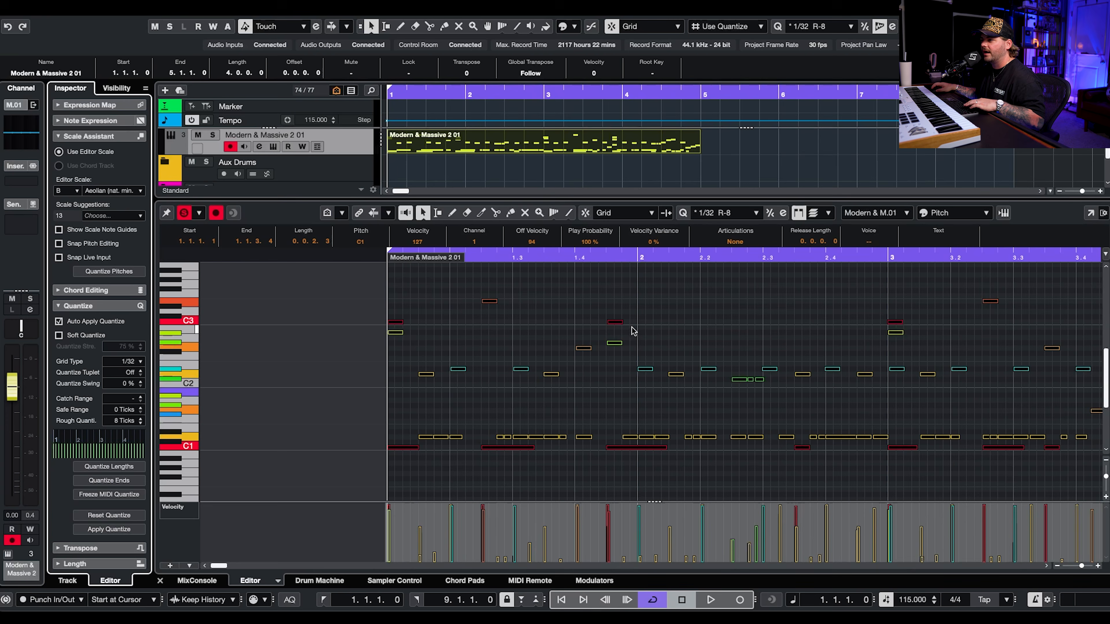
{"action": "key", "text": "space"}
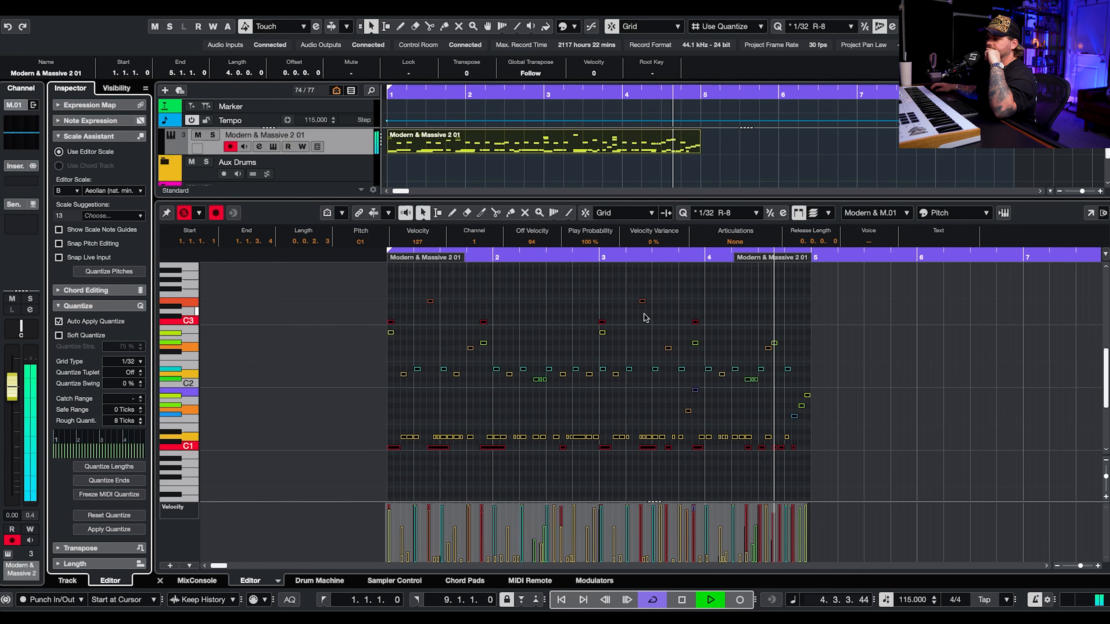
{"action": "scroll", "coordinate": [733, 312], "scroll_direction": "up", "scroll_amount": 1}
{"action": "scroll", "coordinate": [733, 312], "scroll_direction": "right", "scroll_amount": 1}
{"action": "key", "text": "space"}
{"action": "key", "text": "Return"}
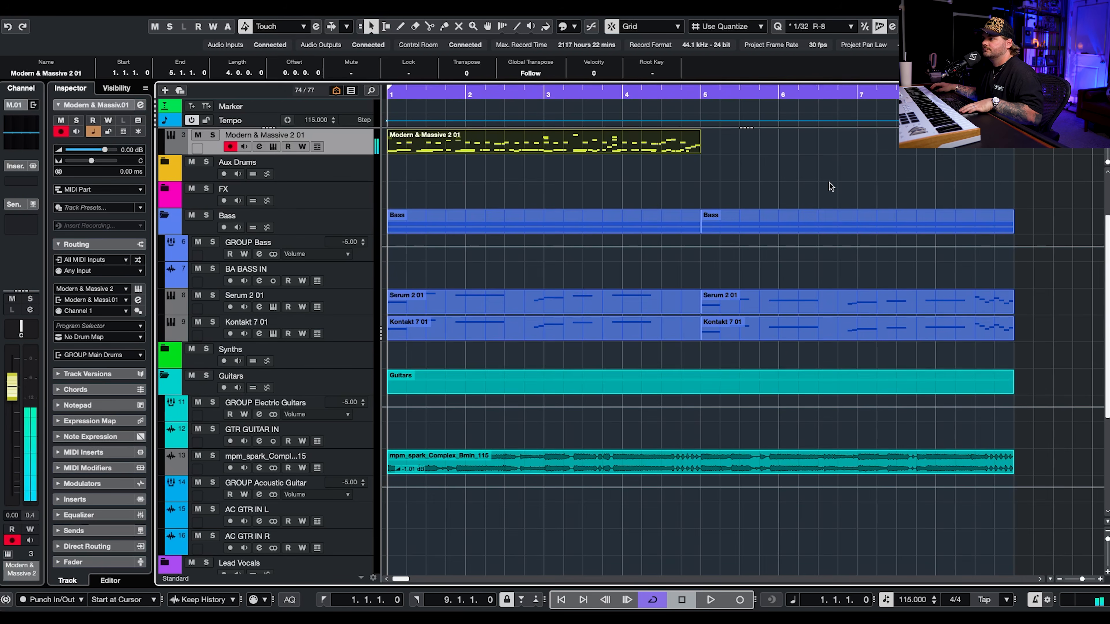
- Copy the Modern & Massive 2 drum part to bar 5 so it covers bars 5 to 8
{"action": "left_click", "coordinate": [829, 186]}
{"action": "left_click_drag", "start_coordinate": [696, 145], "coordinate": [720, 151]}
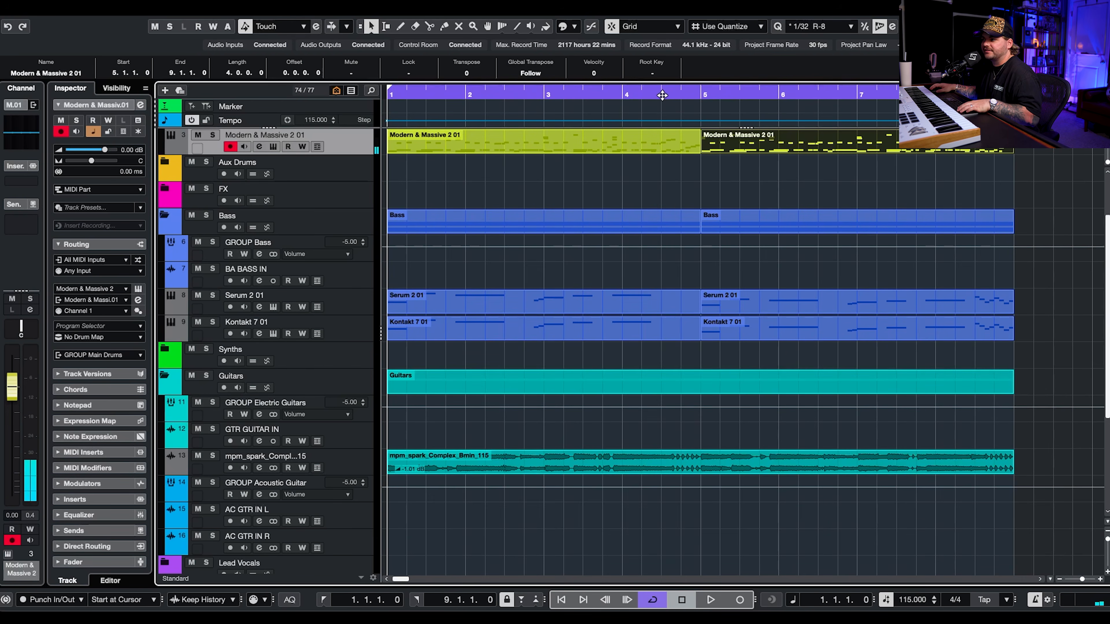
{"action": "left_click_drag", "start_coordinate": [417, 97], "coordinate": [393, 141]}
- Play the arrangement from bar 1 into bar 6 to hear the drums with the bass and guitars
{"action": "scroll", "coordinate": [393, 141], "scroll_direction": "down", "scroll_amount": 1}
{"action": "key", "text": "space"}
{"action": "scroll", "coordinate": [519, 187], "scroll_direction": "down", "scroll_amount": 3}
{"action": "scroll", "coordinate": [494, 183], "scroll_direction": "up", "scroll_amount": 1}
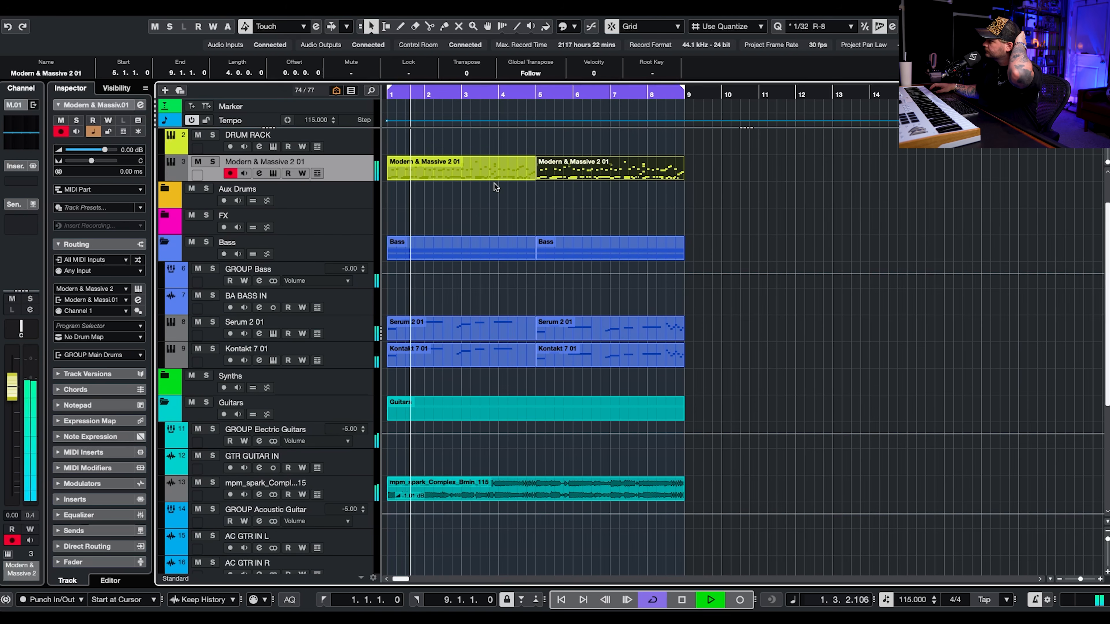
{"action": "scroll", "coordinate": [487, 207], "scroll_direction": "up", "scroll_amount": 1}
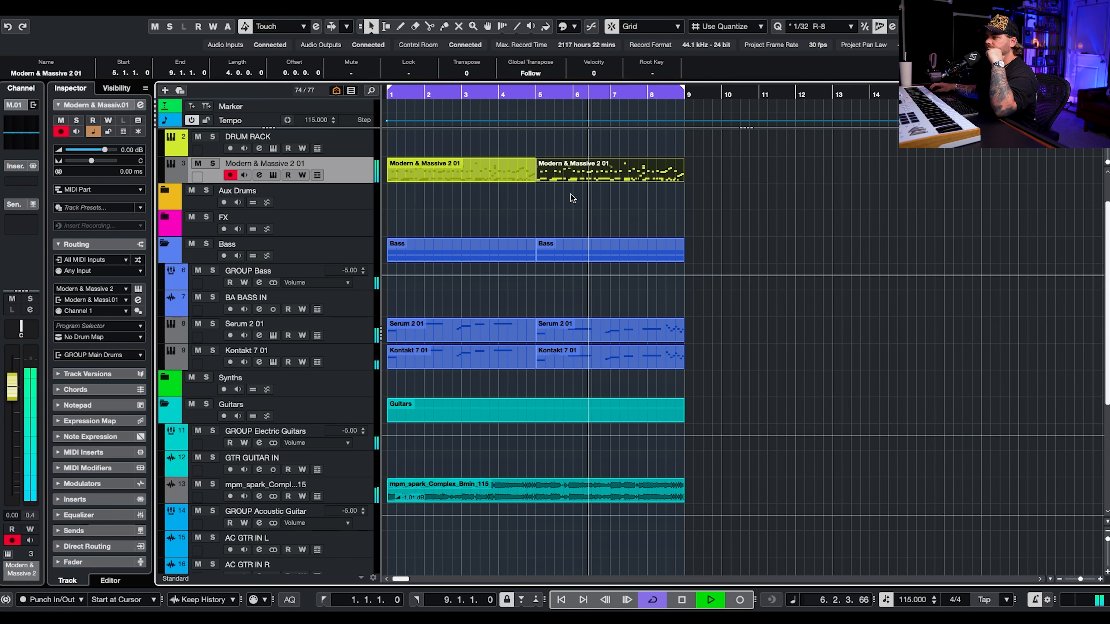
{"action": "key", "text": "h"}
{"action": "key", "text": "space"}
- Open the second drum part in the editor, turn off the editor solo and play into bar 6
{"action": "left_click", "coordinate": [507, 93]}
{"action": "double_click", "coordinate": [557, 177]}
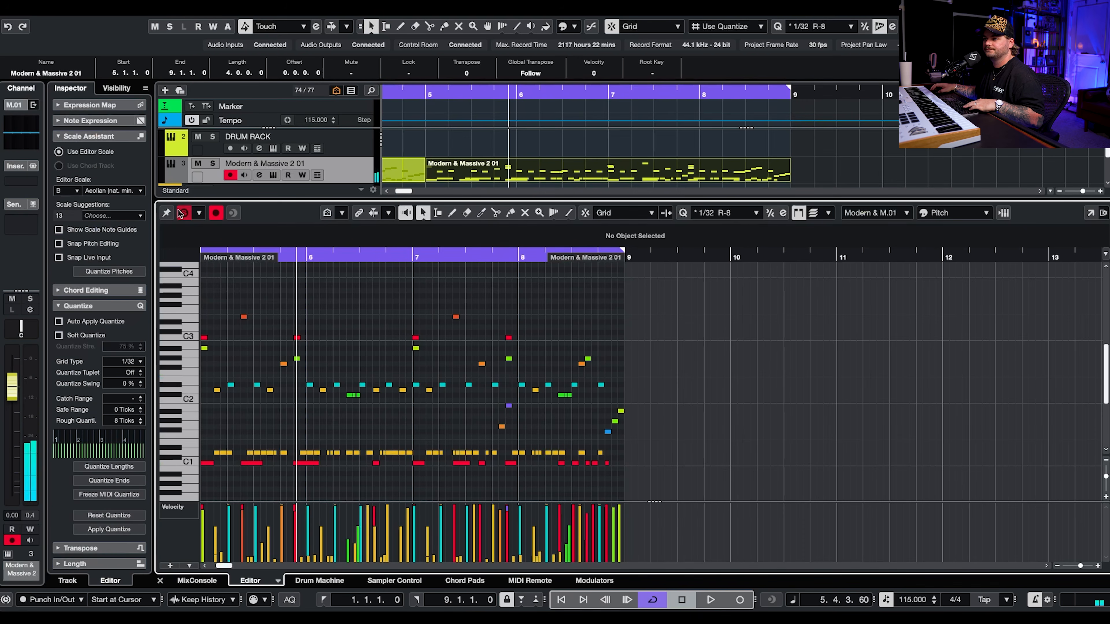
{"action": "key", "text": "space"}
{"action": "scroll", "coordinate": [341, 320], "scroll_direction": "up", "scroll_amount": 3, "text": "ctrl"}
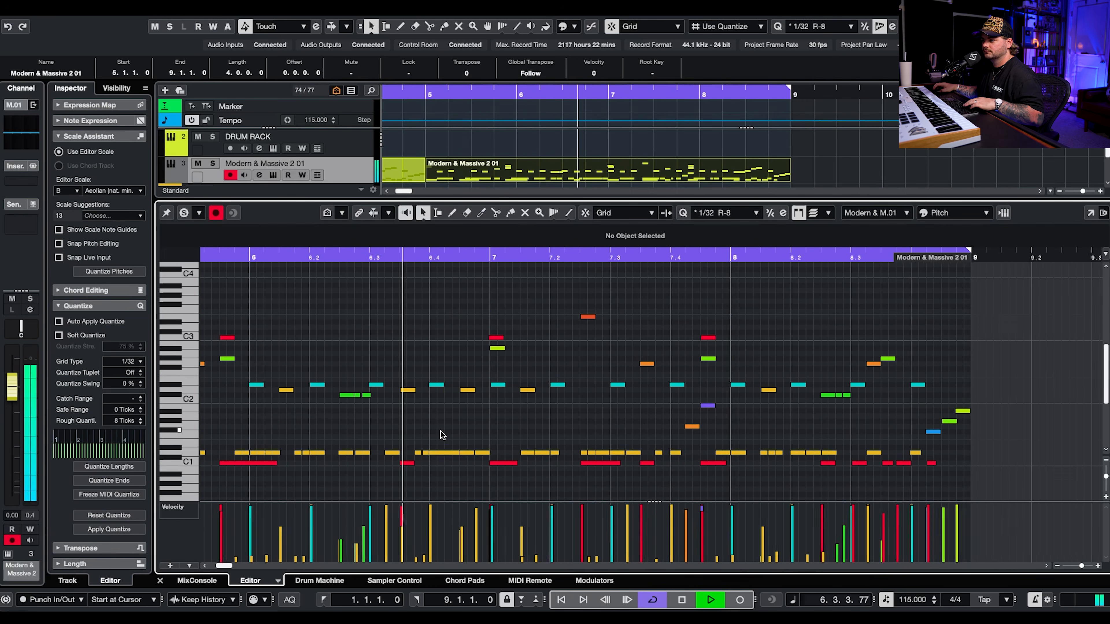
{"action": "key", "text": "space"}
- Clear the end of bar 6 by deleting the upper notes around beat 4 and the D1 notes leading into bar 7
{"action": "scroll", "coordinate": [440, 431], "scroll_direction": "up", "scroll_amount": 3}
{"action": "scroll", "coordinate": [376, 433], "scroll_direction": "down", "scroll_amount": 2}
{"action": "left_click_drag", "start_coordinate": [372, 375], "coordinate": [470, 417]}
{"action": "key", "text": "Delete"}
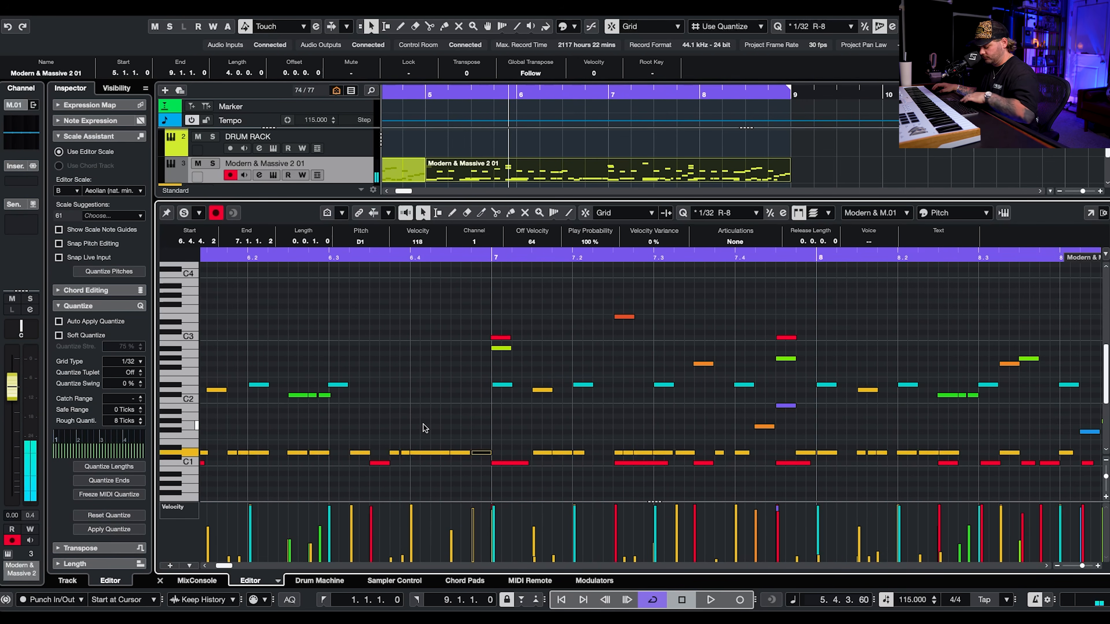
{"action": "left_click", "coordinate": [477, 443]}
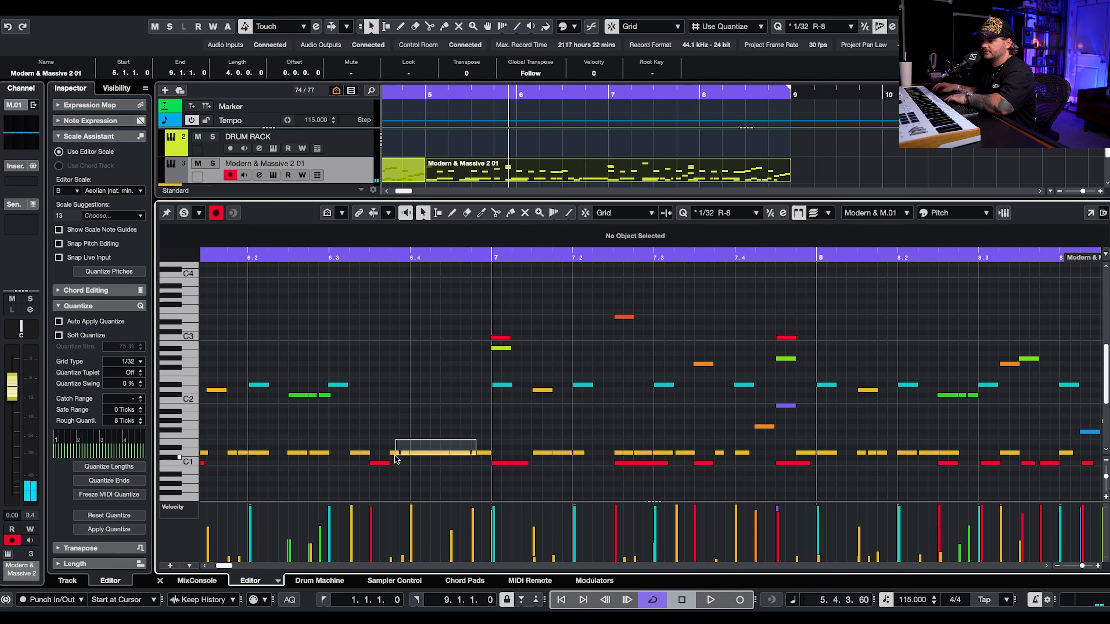
{"action": "left_click_drag", "start_coordinate": [396, 459], "coordinate": [378, 453]}
{"action": "key", "text": "Delete"}
- Turn on snapping and draw short fill notes on F#1 at 6.3.3.60 and A1 at 6.3.4.60
{"action": "key", "text": "h"}
{"action": "key", "text": "8"}
{"action": "key", "text": "j"}
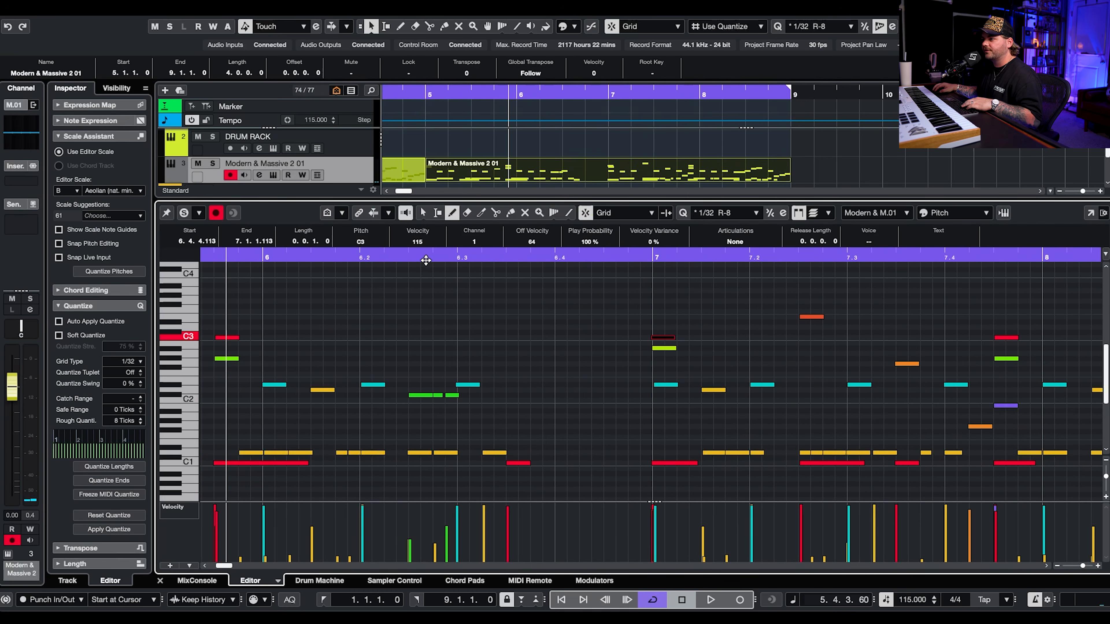
{"action": "left_click", "coordinate": [429, 260]}
{"action": "key", "text": "space"}
{"action": "scroll", "coordinate": [528, 342], "scroll_direction": "down", "scroll_amount": 3}
{"action": "key", "text": "space"}
{"action": "left_click", "coordinate": [522, 452]}
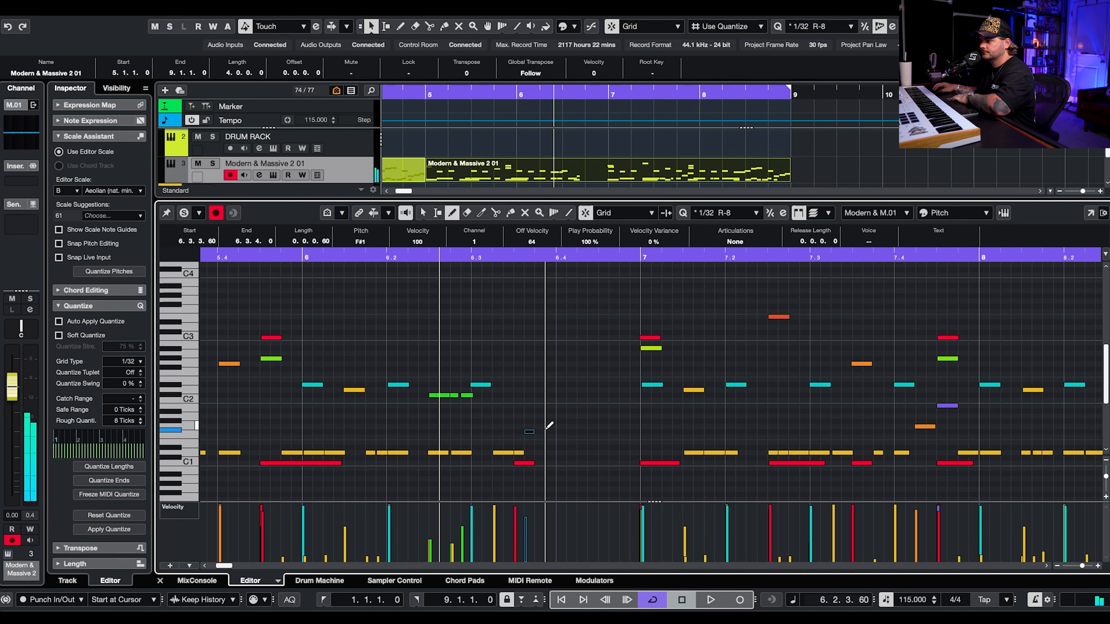
{"action": "left_click", "coordinate": [549, 416]}
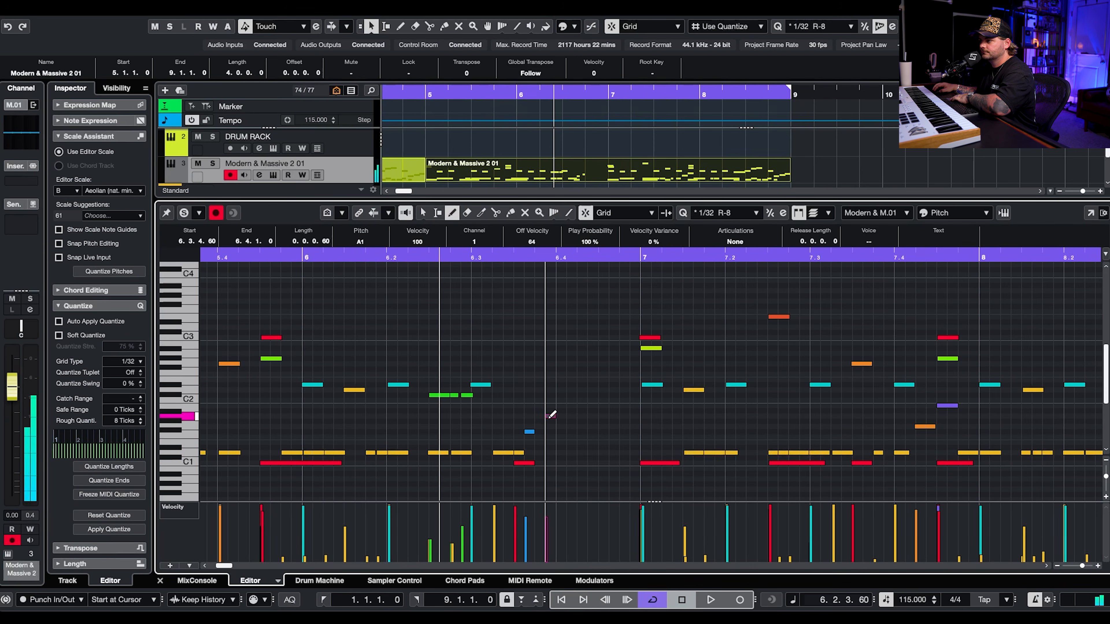
- Set the quantize grid to 1/16 and rework the two fill notes as G#1 at 6.3.3 and B1 at 6.3.4
{"action": "left_click", "coordinate": [125, 360]}
{"action": "left_click", "coordinate": [126, 350]}
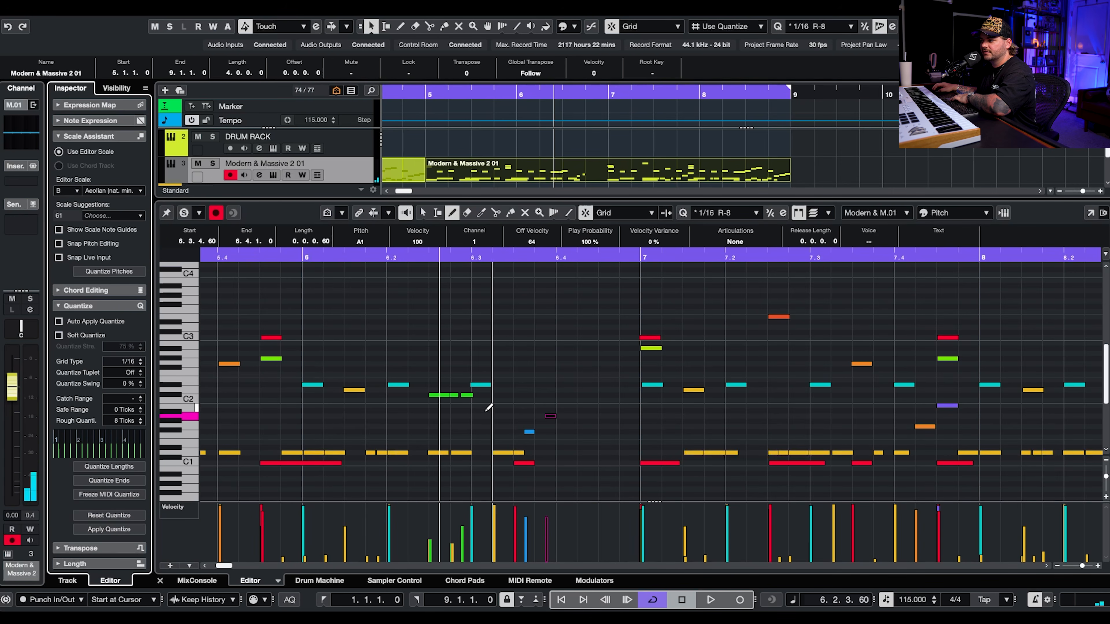
{"action": "left_click", "coordinate": [528, 433]}
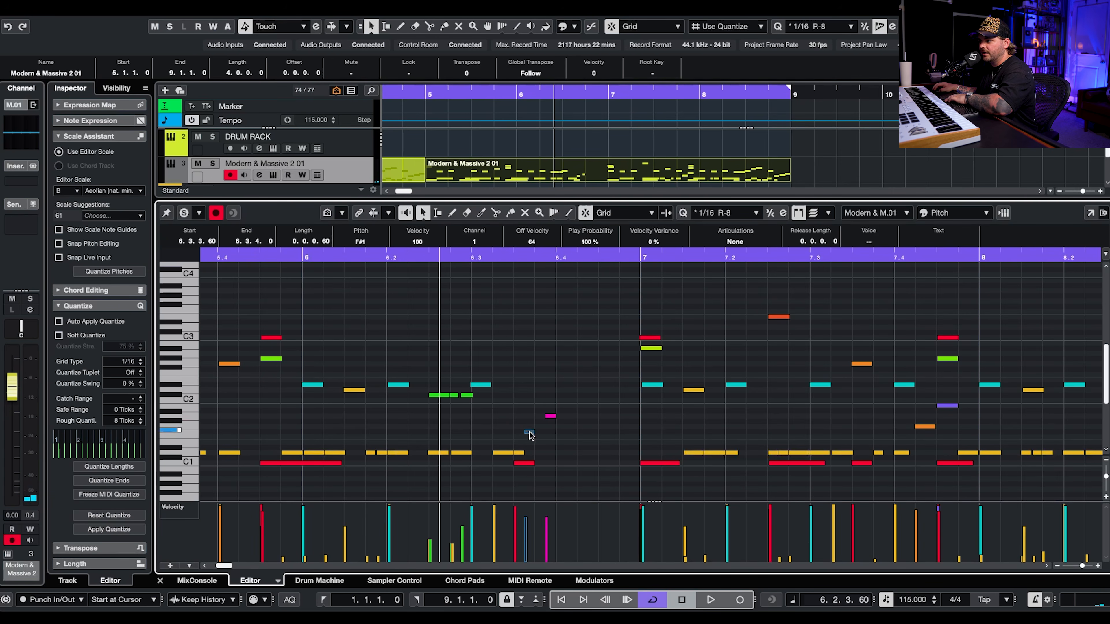
{"action": "left_click_drag", "start_coordinate": [547, 416], "coordinate": [520, 424]}
{"action": "left_click", "coordinate": [538, 406]}
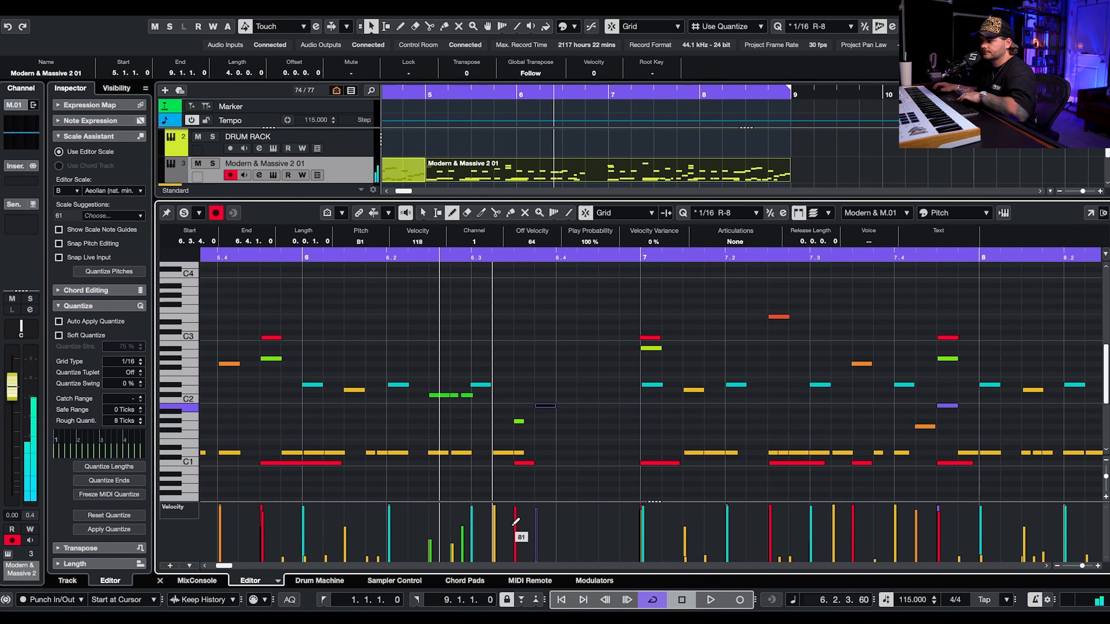
- Play beat 3 of bar 6 to check the new G#1 and B1 fill notes
{"action": "key", "text": "space"}
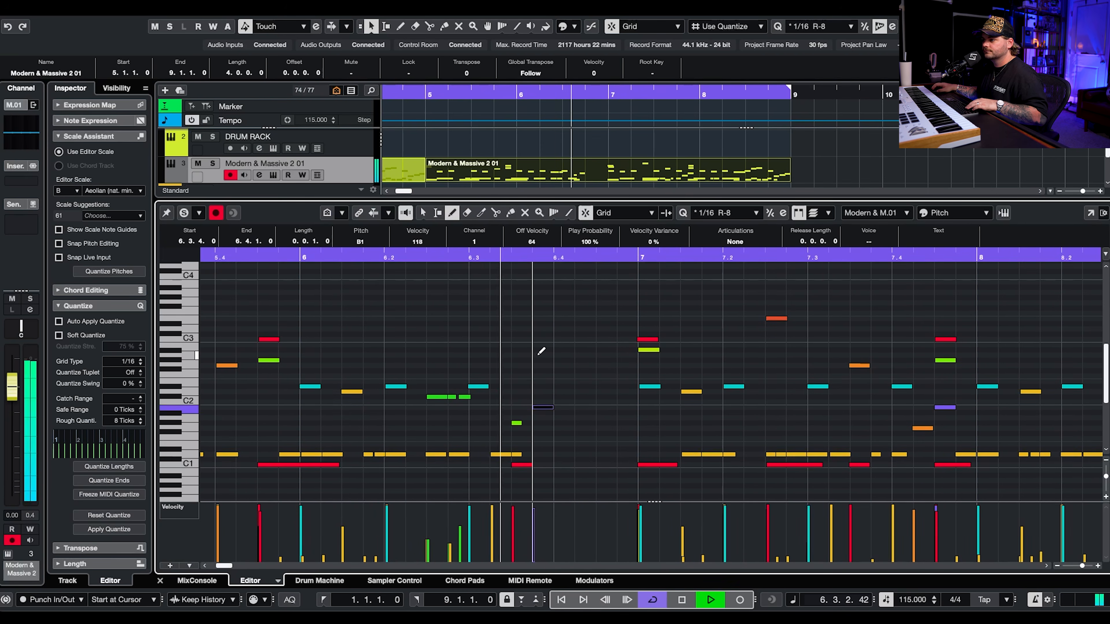
{"action": "scroll", "coordinate": [559, 433], "scroll_direction": "up", "scroll_amount": 2}
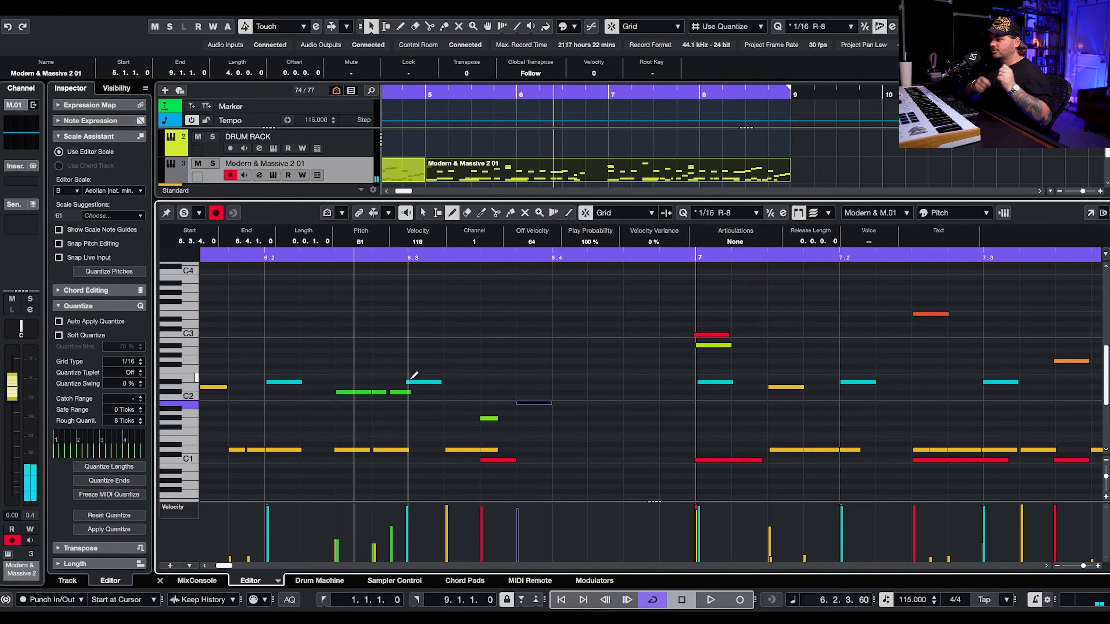
{"action": "key", "text": "space"}
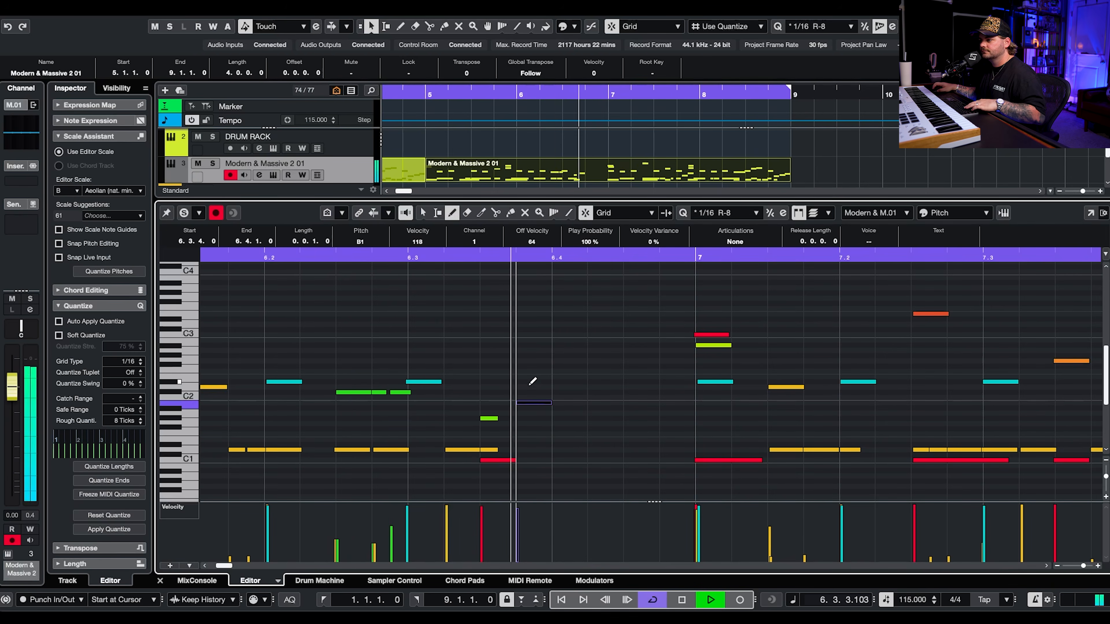
{"action": "key", "text": "space"}
- Add a second G#1 note at 6.3.3.60 and lower its velocity to 40
{"action": "scroll", "coordinate": [525, 403], "scroll_direction": "up", "scroll_amount": 3}
{"action": "left_click", "coordinate": [486, 420]}
{"action": "left_click", "coordinate": [483, 422]}
{"action": "key", "text": "1"}
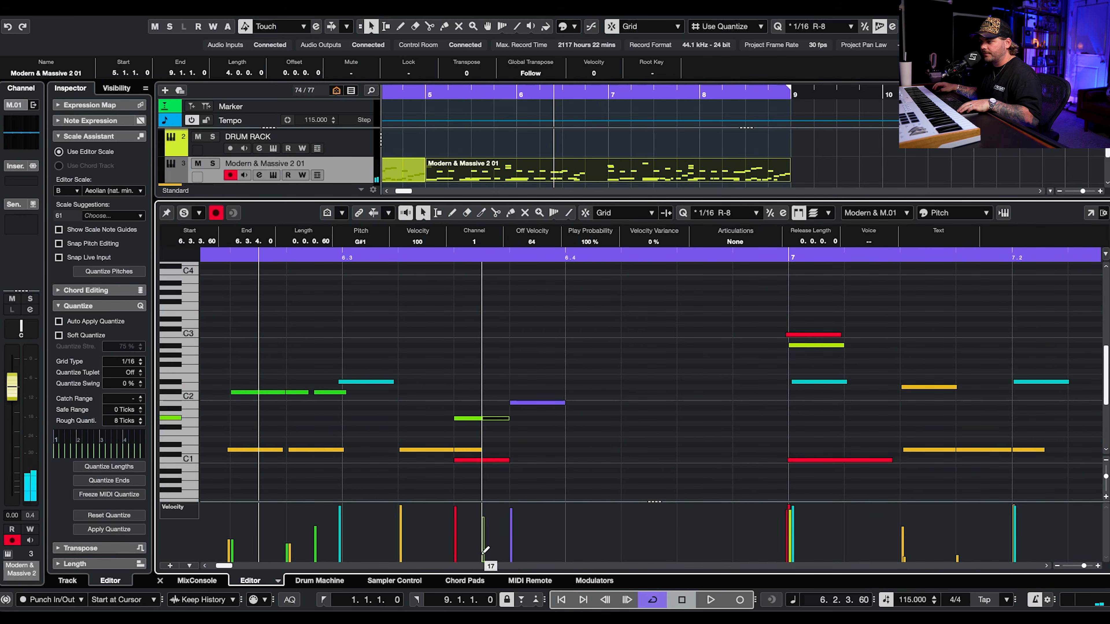
{"action": "scroll", "coordinate": [614, 327], "scroll_direction": "down", "scroll_amount": 2}
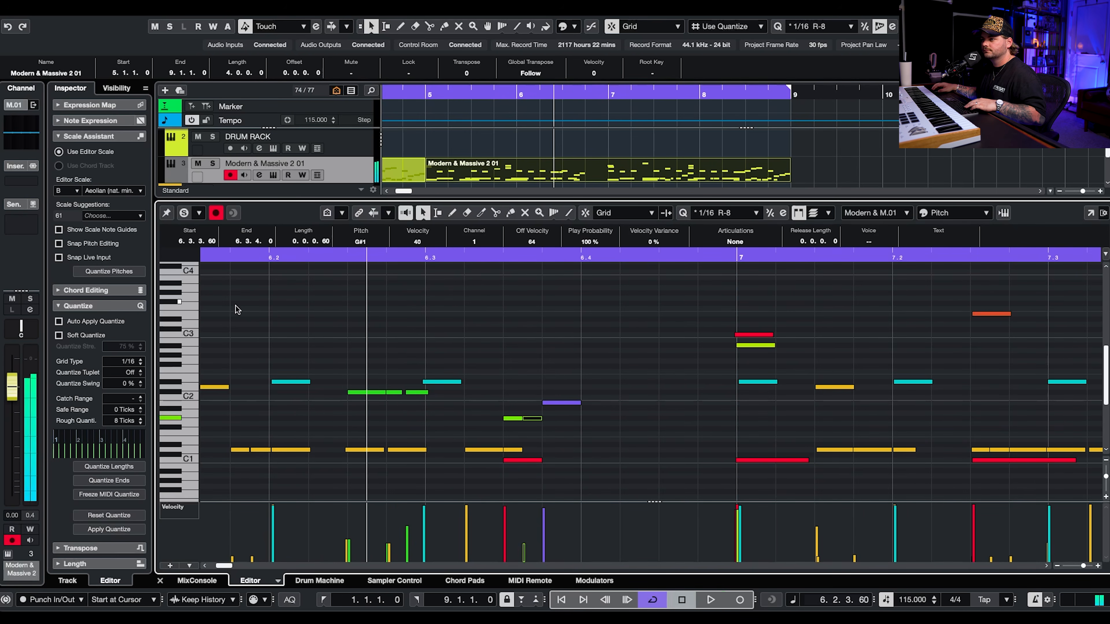
- Solo the editor and raise the second G#1 note's velocity to 101, checking the fill by playback
{"action": "left_click", "coordinate": [184, 213]}
{"action": "key", "text": "space"}
{"action": "key", "text": "space"}
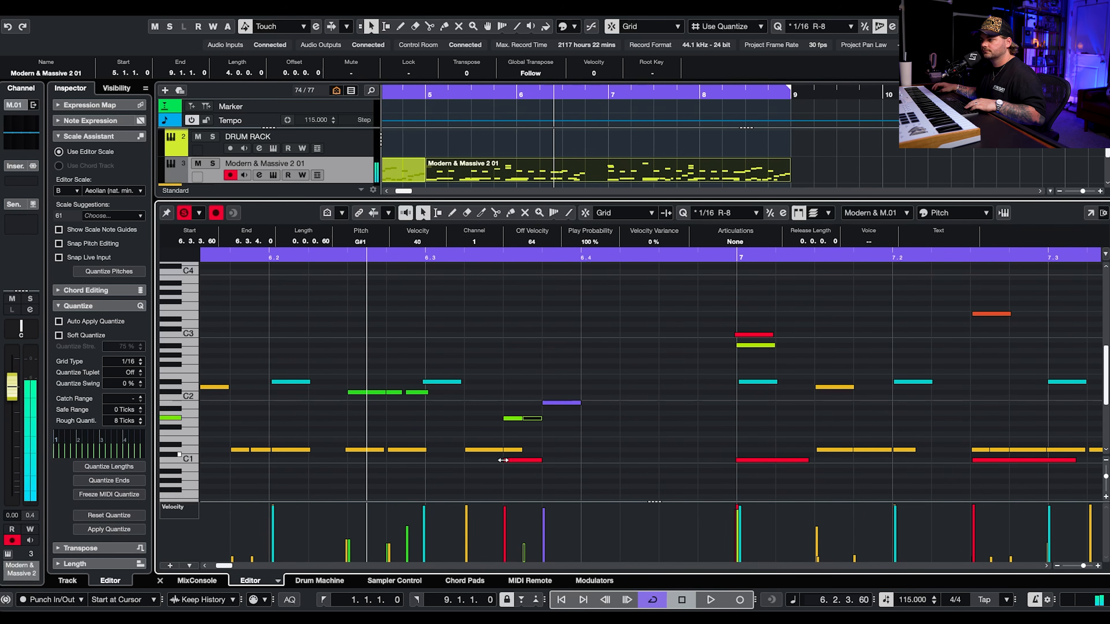
{"action": "left_click", "coordinate": [528, 513]}
{"action": "key", "text": "space"}
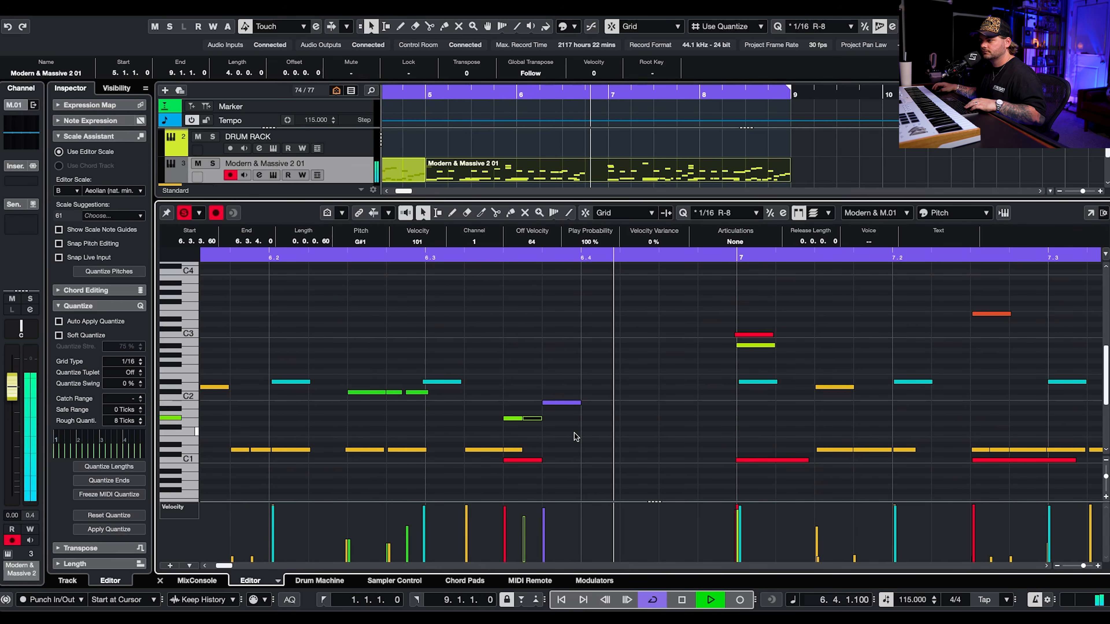
{"action": "key", "text": "space"}
- Lower the velocity of the first G#1 note at 6.3.3 and set the C1 hit beneath it to velocity 127
{"action": "scroll", "coordinate": [495, 436], "scroll_direction": "up", "scroll_amount": 3}
{"action": "left_click", "coordinate": [498, 435]}
{"action": "left_click", "coordinate": [513, 418]}
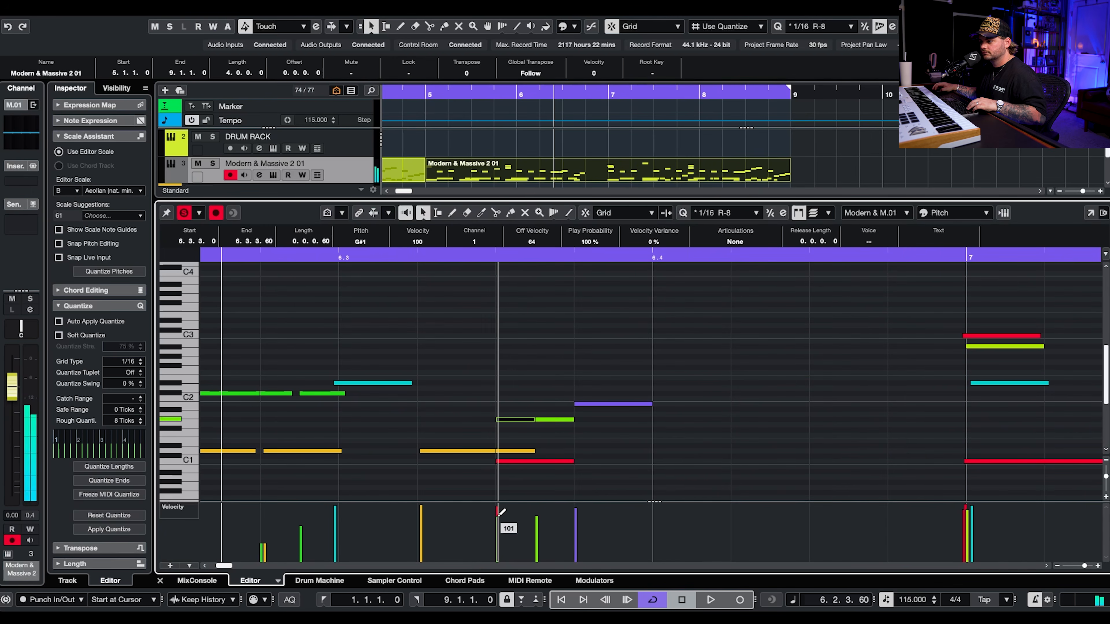
{"action": "left_click", "coordinate": [498, 533]}
{"action": "scroll", "coordinate": [498, 533], "scroll_direction": "up", "scroll_amount": 5}
{"action": "left_click_drag", "start_coordinate": [408, 529], "coordinate": [524, 308]}
{"action": "key", "text": "space"}
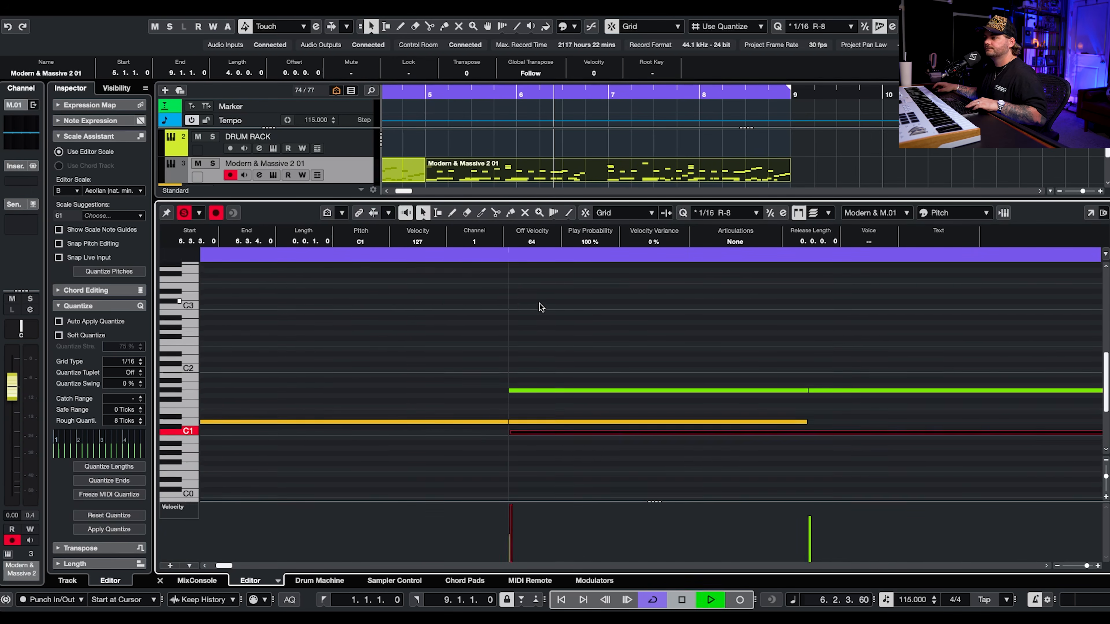
{"action": "scroll", "coordinate": [529, 307], "scroll_direction": "down", "scroll_amount": 5}
{"action": "key", "text": "space"}
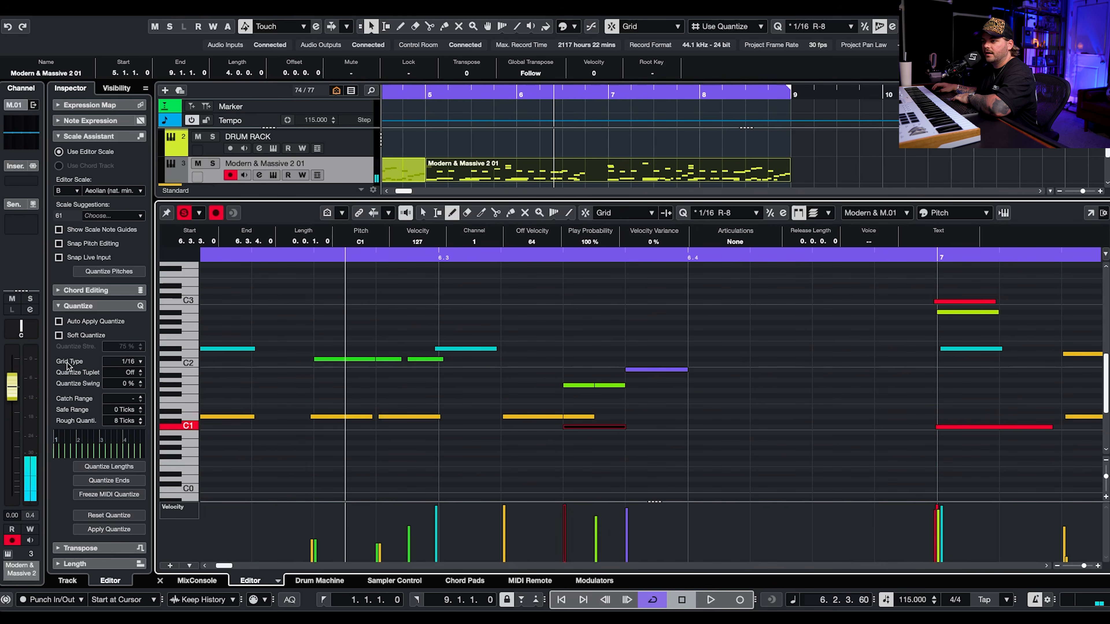
- Set the grid to 1/8 triplets and draw G1, A1 and C2 across beat 4 of bar 6, checking by playback
{"action": "left_click", "coordinate": [109, 365]}
{"action": "left_click", "coordinate": [150, 438]}
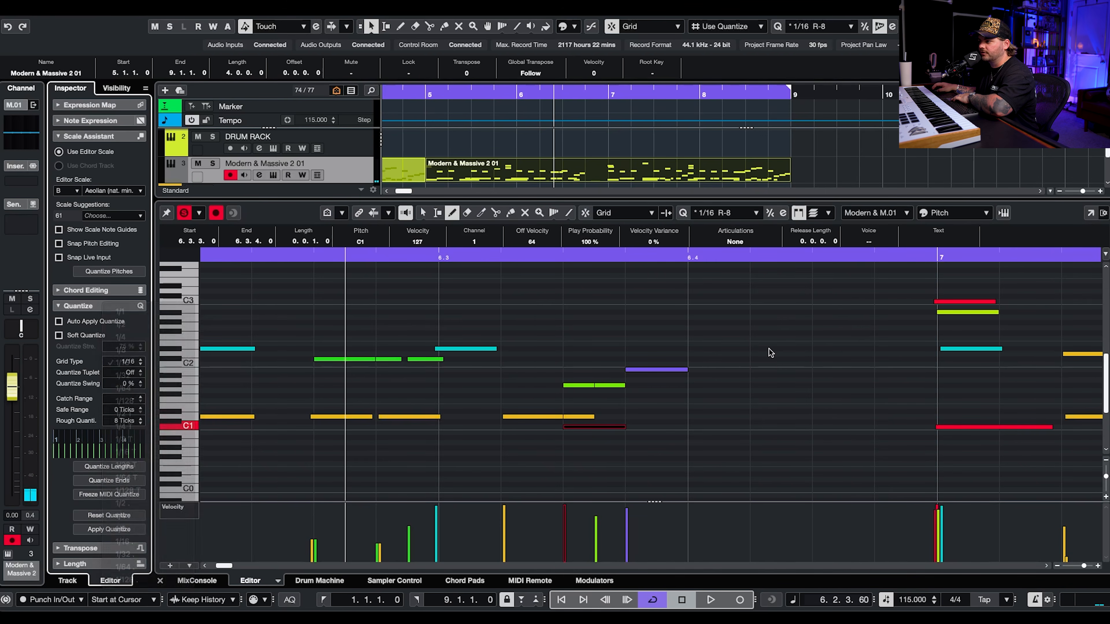
{"action": "left_click", "coordinate": [696, 390]}
{"action": "left_click", "coordinate": [780, 378]}
{"action": "left_click", "coordinate": [872, 364]}
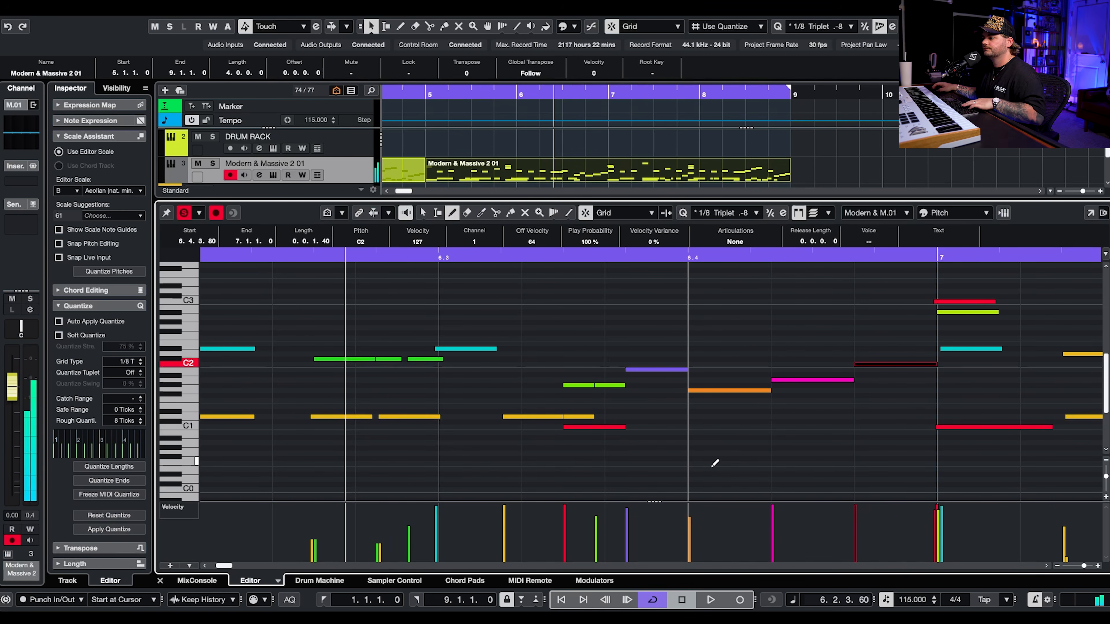
{"action": "key", "text": "space"}
{"action": "scroll", "coordinate": [751, 427], "scroll_direction": "down", "scroll_amount": 3}
{"action": "key", "text": "space"}
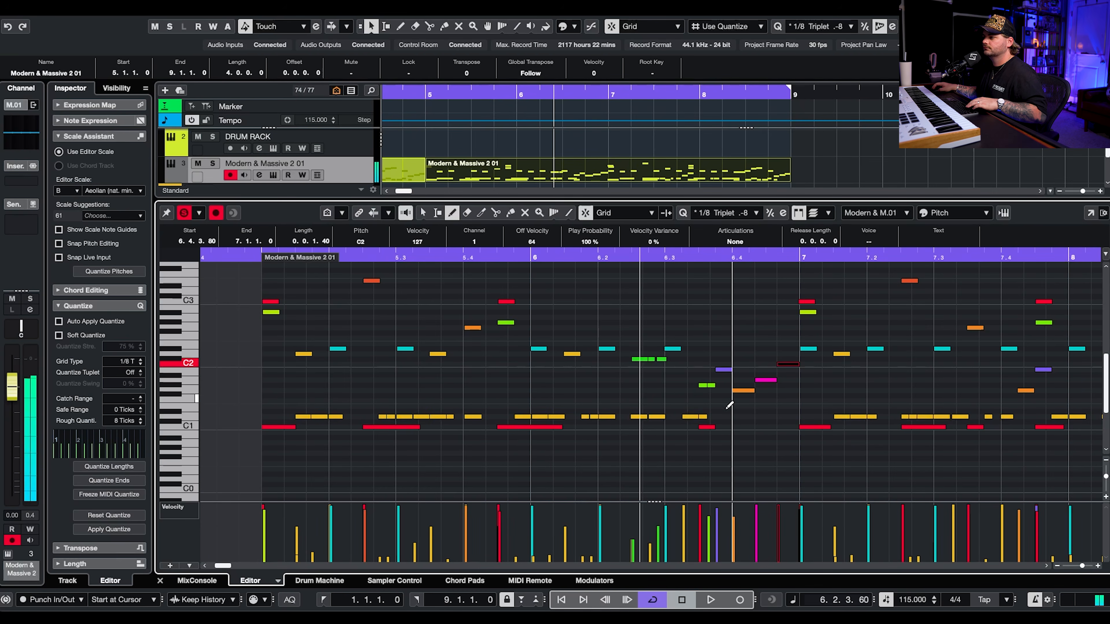
- Add a C1 hit at 6.4.1 under the G1 note with velocity 127
{"action": "scroll", "coordinate": [738, 427], "scroll_direction": "up", "scroll_amount": 3}
{"action": "left_click", "coordinate": [738, 427]}
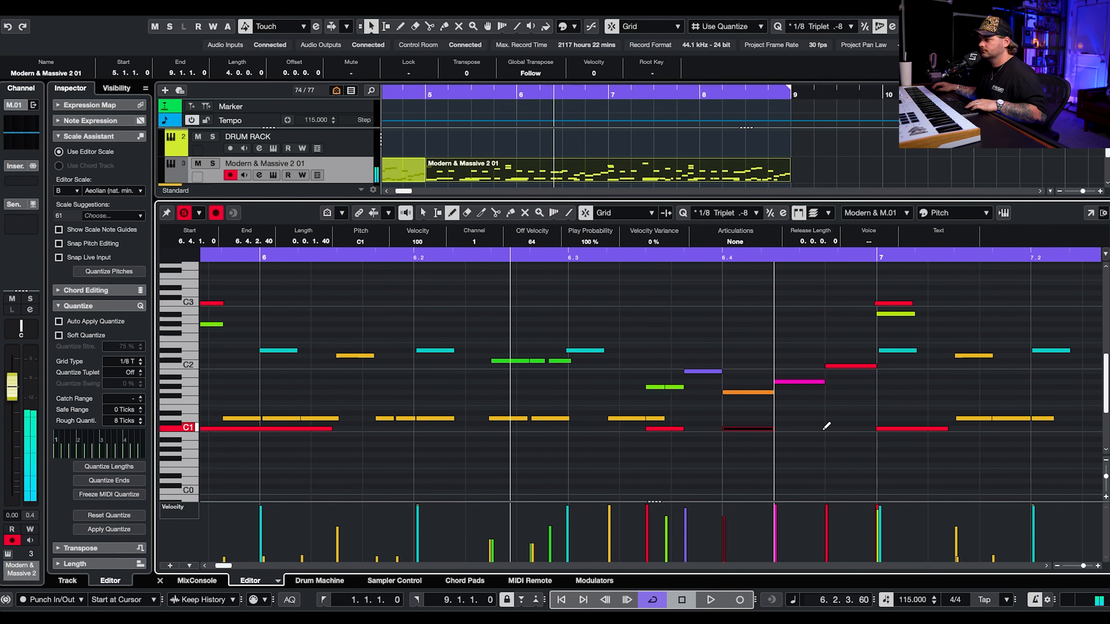
{"action": "scroll", "coordinate": [750, 472], "scroll_direction": "down", "scroll_amount": 3}
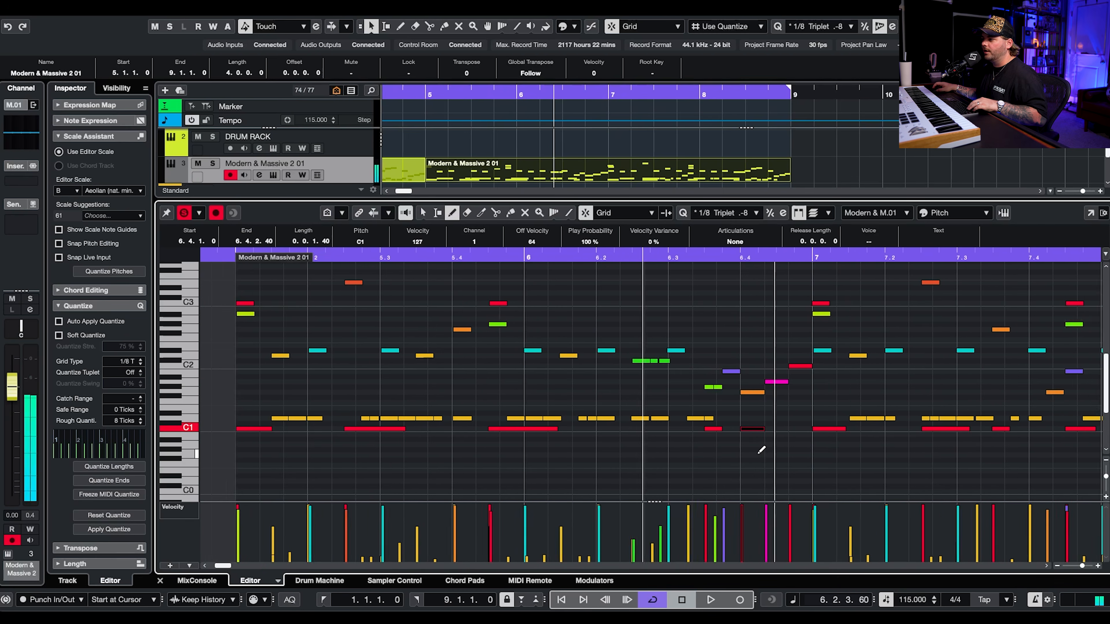
- Check the triplet fill by playback and add a note at 6.4.1, raised to E4
{"action": "key", "text": "space"}
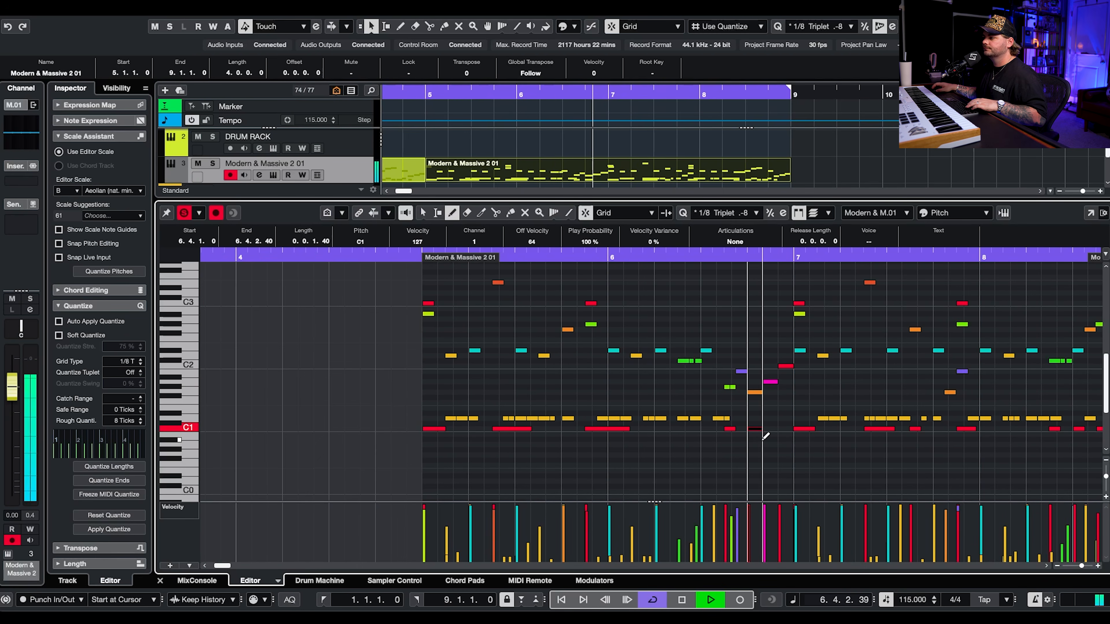
{"action": "key", "text": "space"}
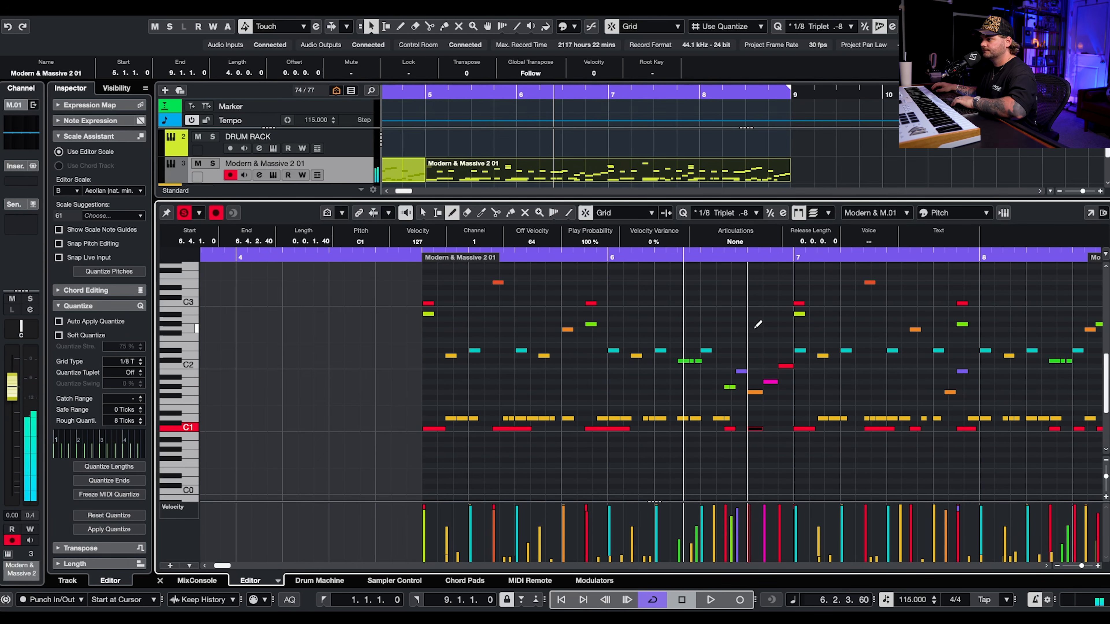
{"action": "key", "text": "Up"}
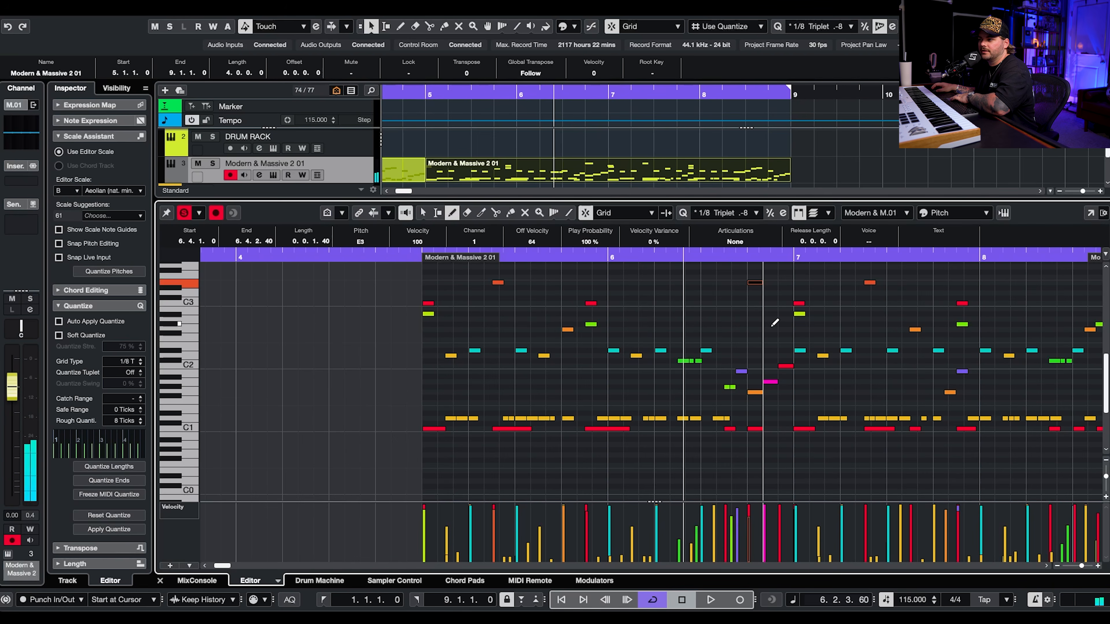
{"action": "key", "text": "Up"}
{"action": "key", "text": "Up"}
{"action": "key", "text": "Up"}
{"action": "key", "text": "Up"}
{"action": "key", "text": "Up"}
{"action": "key", "text": "Up"}
{"action": "key", "text": "Up"}
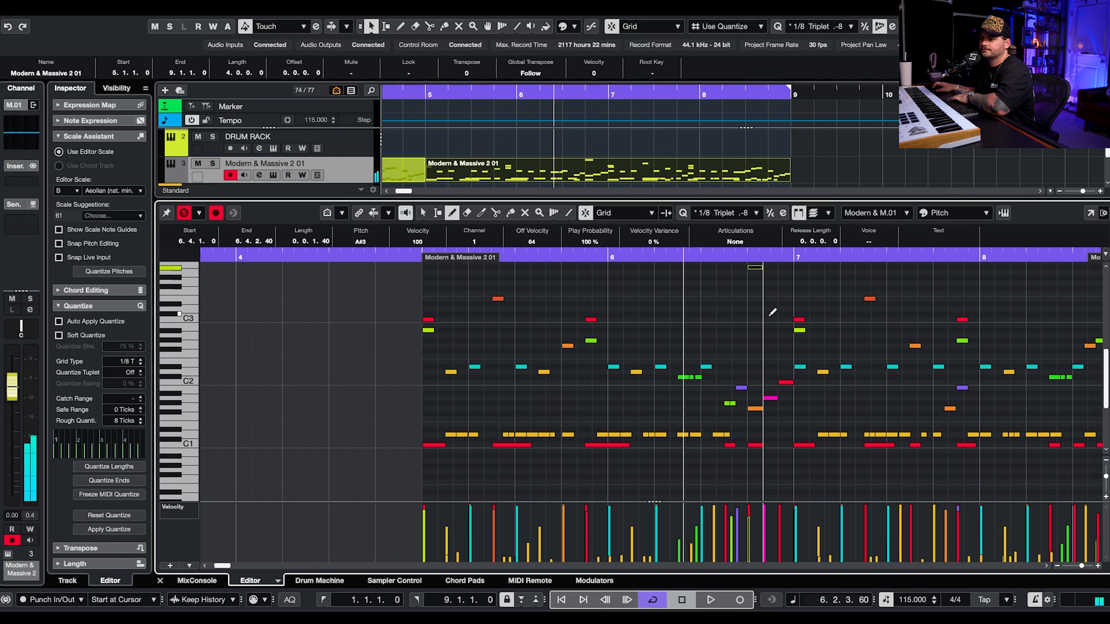
{"action": "key", "text": "Up"}
{"action": "key", "text": "Up"}
{"action": "key", "text": "Up"}
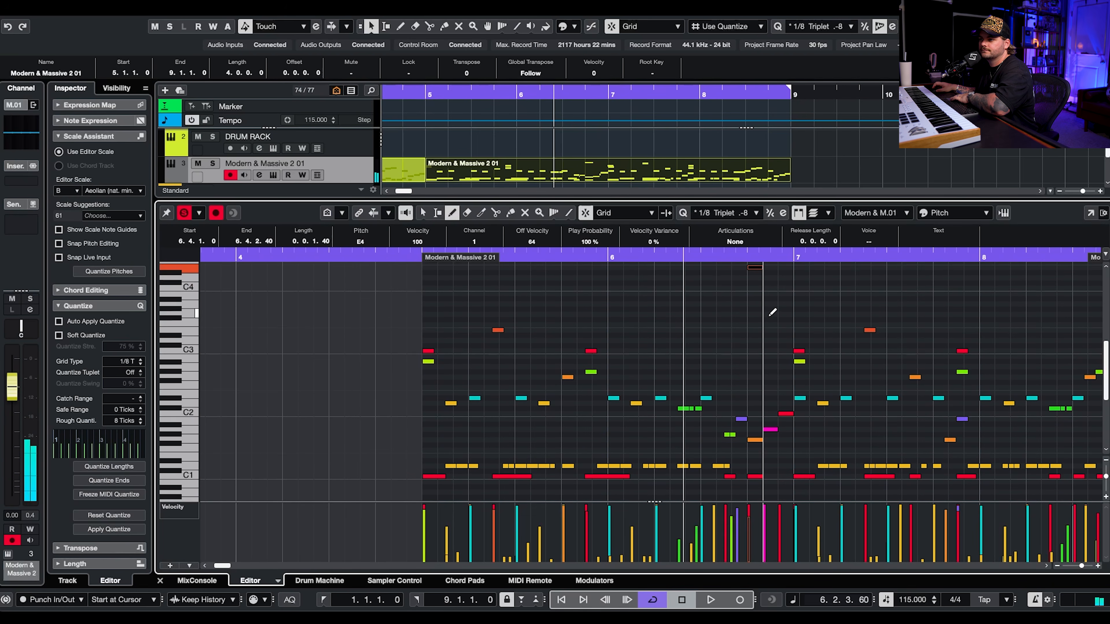
- Set the E4 note's velocity to 115 and add E4 on the remaining two triplets of beat 4, checking by playback
{"action": "scroll", "coordinate": [758, 292], "scroll_direction": "up", "scroll_amount": 3}
{"action": "key", "text": "space"}
{"action": "key", "text": "space"}
{"action": "left_click_drag", "start_coordinate": [743, 527], "coordinate": [743, 511]}
{"action": "scroll", "coordinate": [788, 278], "scroll_direction": "up", "scroll_amount": 2}
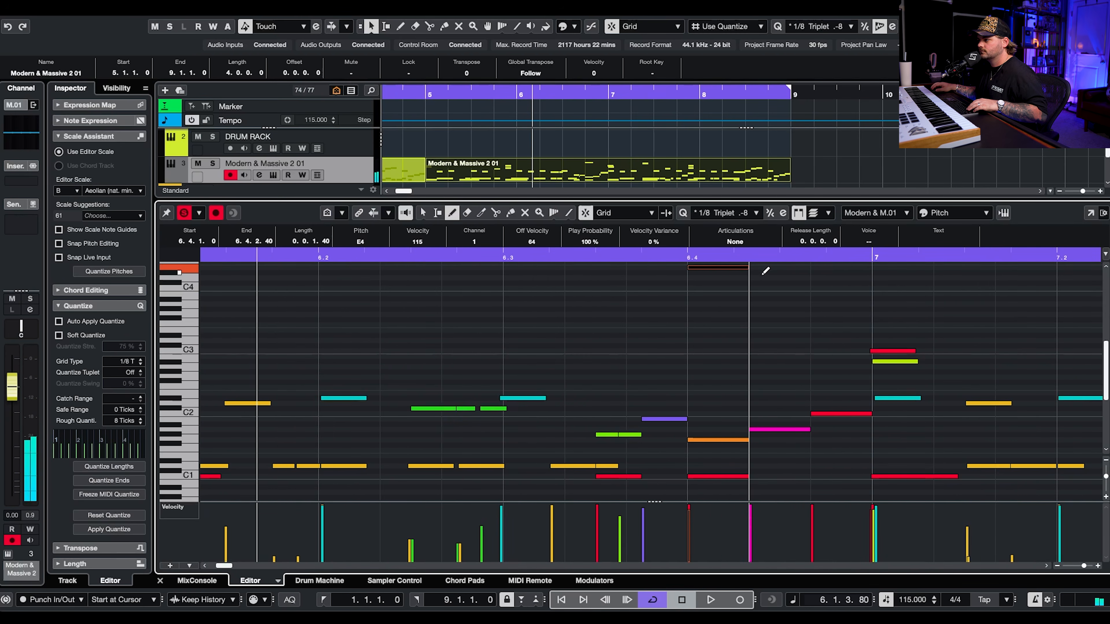
{"action": "left_click", "coordinate": [763, 272]}
{"action": "key", "text": "Down"}
{"action": "key", "text": "space"}
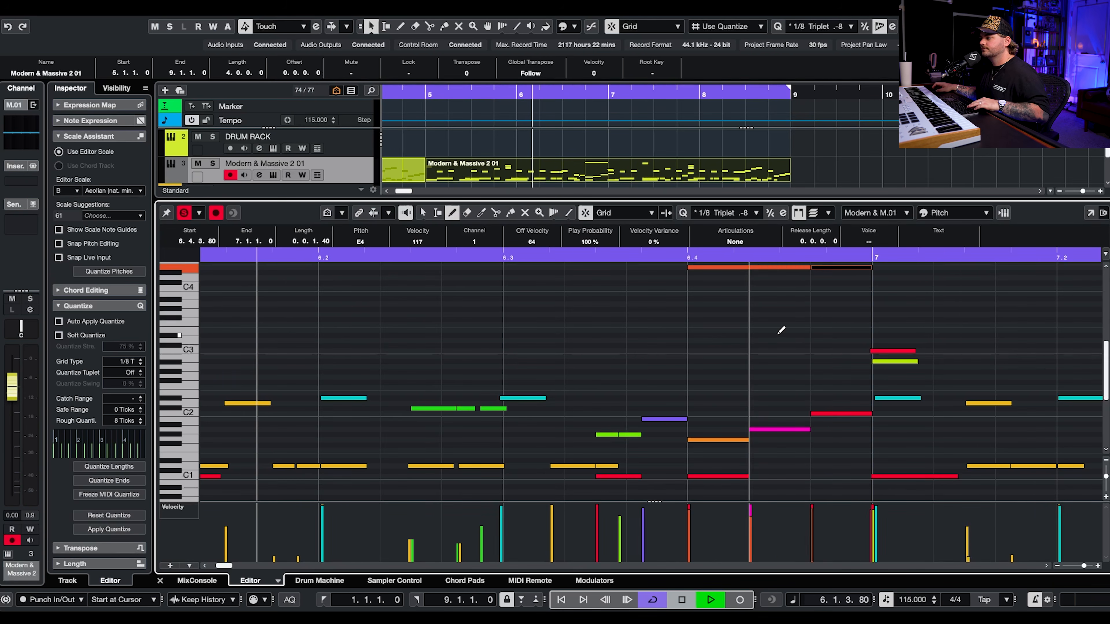
{"action": "scroll", "coordinate": [787, 328], "scroll_direction": "down", "scroll_amount": 5}
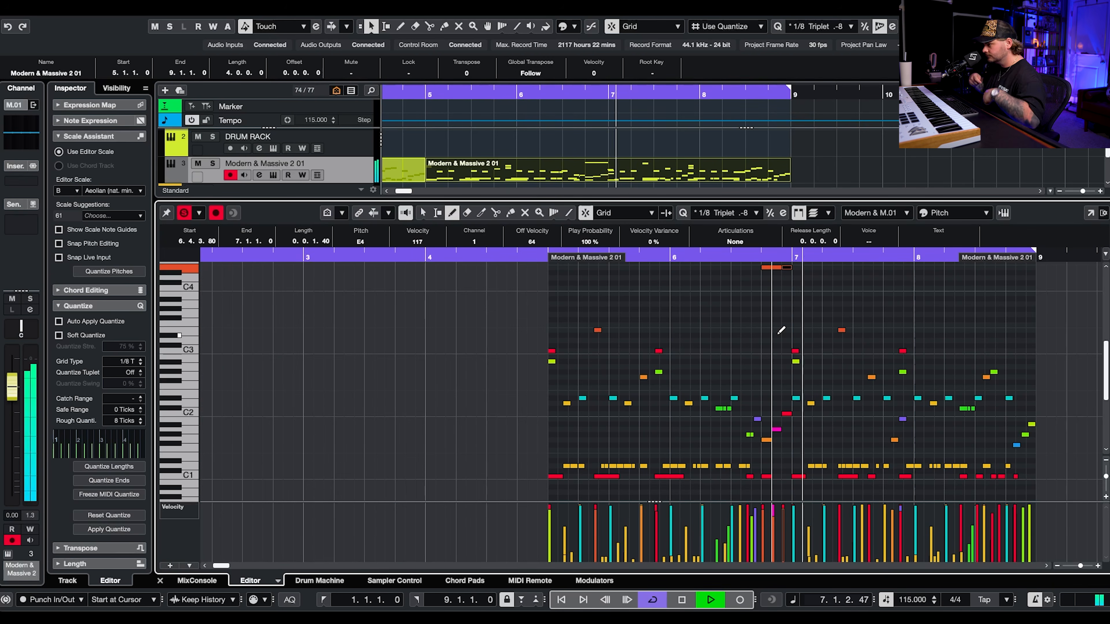
{"action": "key", "text": "space"}
- Open the Modern & Massive 2 instrument and check the splash cymbal's levels while playing the fill
{"action": "scroll", "coordinate": [780, 331], "scroll_direction": "up", "scroll_amount": 4}
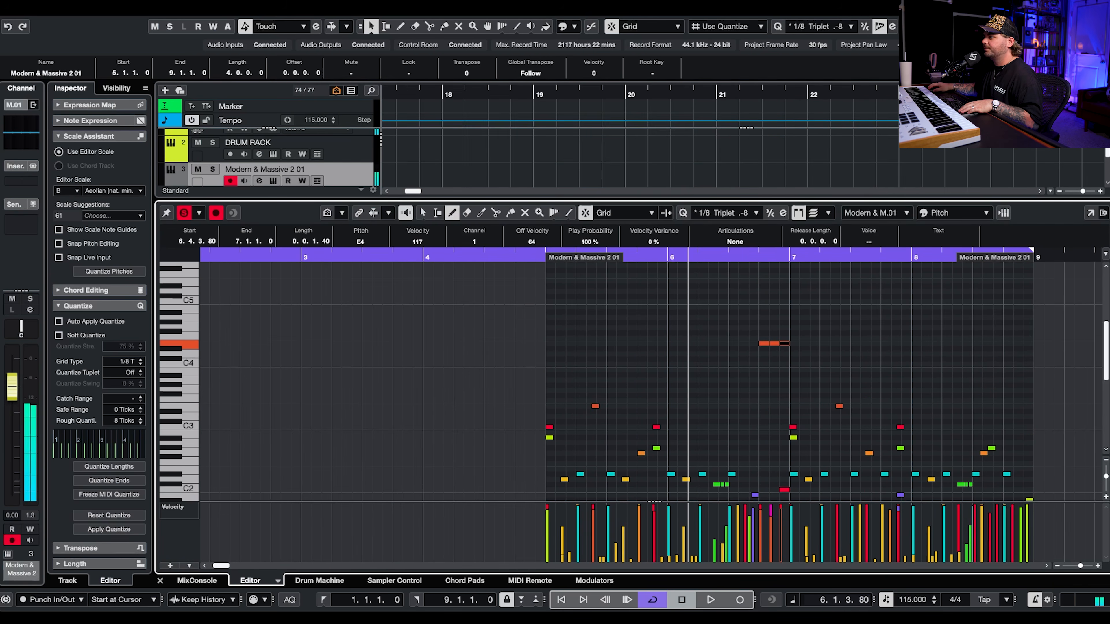
{"action": "key", "text": "Return"}
{"action": "left_click", "coordinate": [275, 181]}
{"action": "key", "text": "space"}
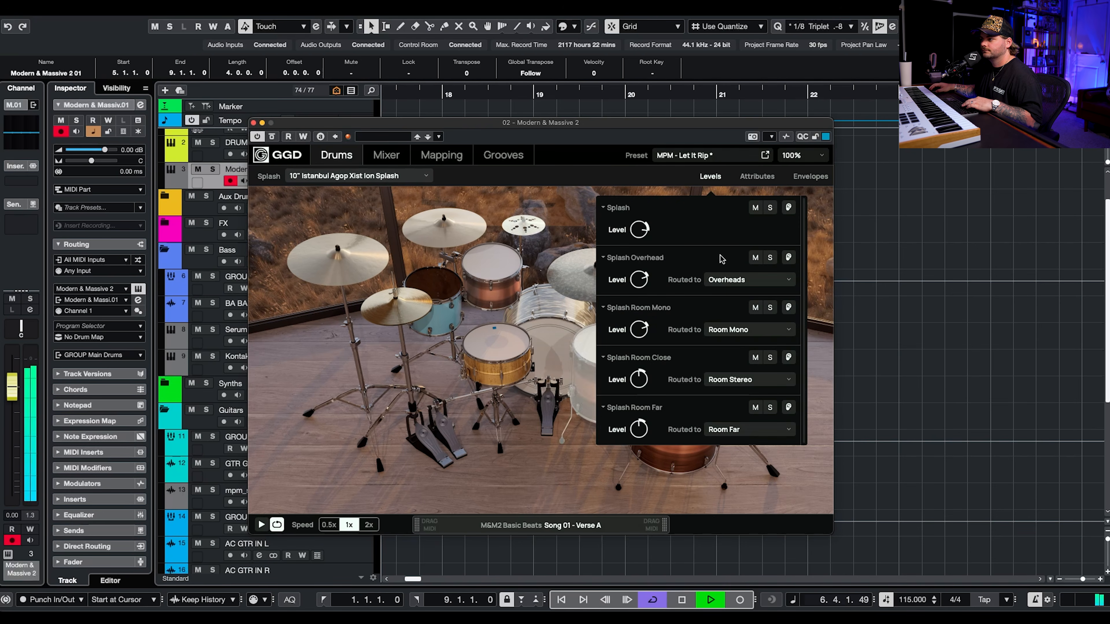
{"action": "key", "text": "space"}
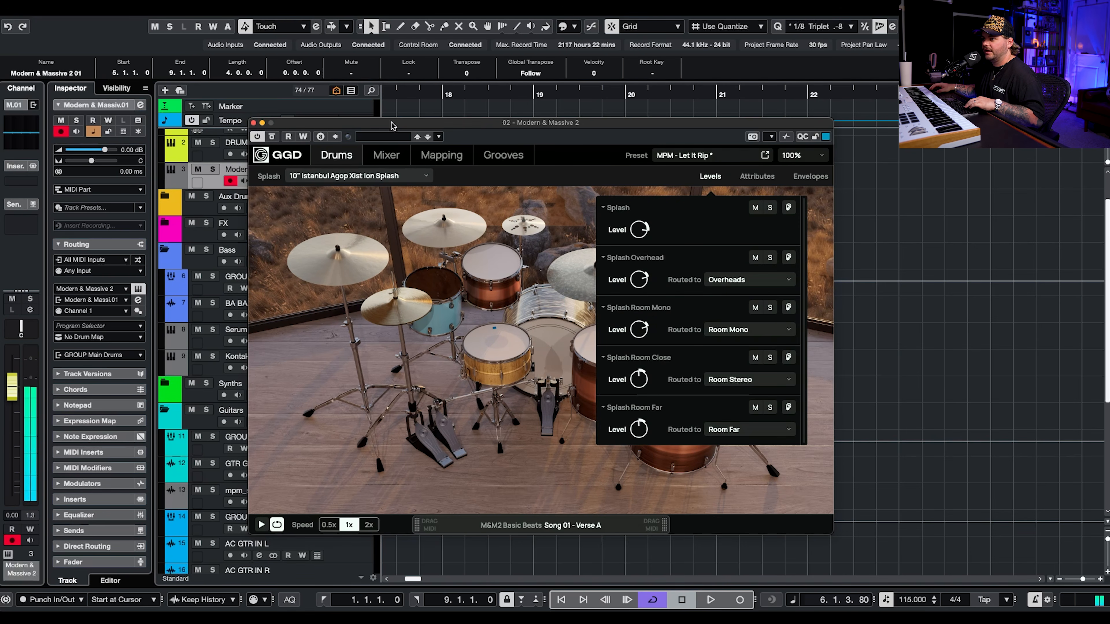
{"action": "left_click", "coordinate": [254, 123]}
- Play the repeated drum part together with the bass and guitars in the arrangement
{"action": "scroll", "coordinate": [446, 197], "scroll_direction": "up", "scroll_amount": 5}
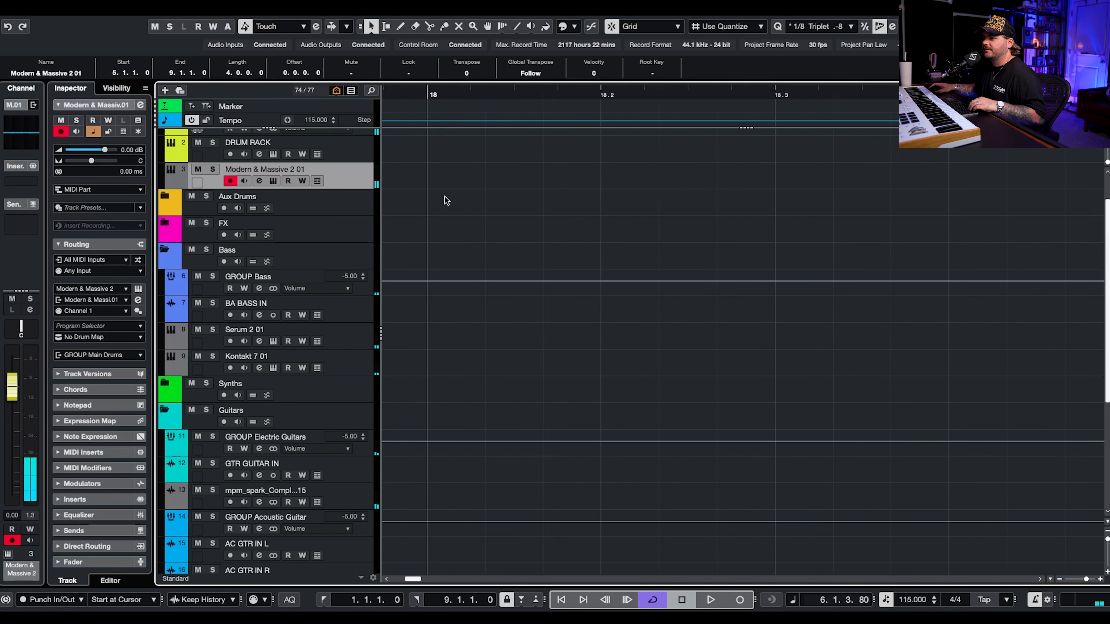
{"action": "scroll", "coordinate": [438, 209], "scroll_direction": "down", "scroll_amount": 5}
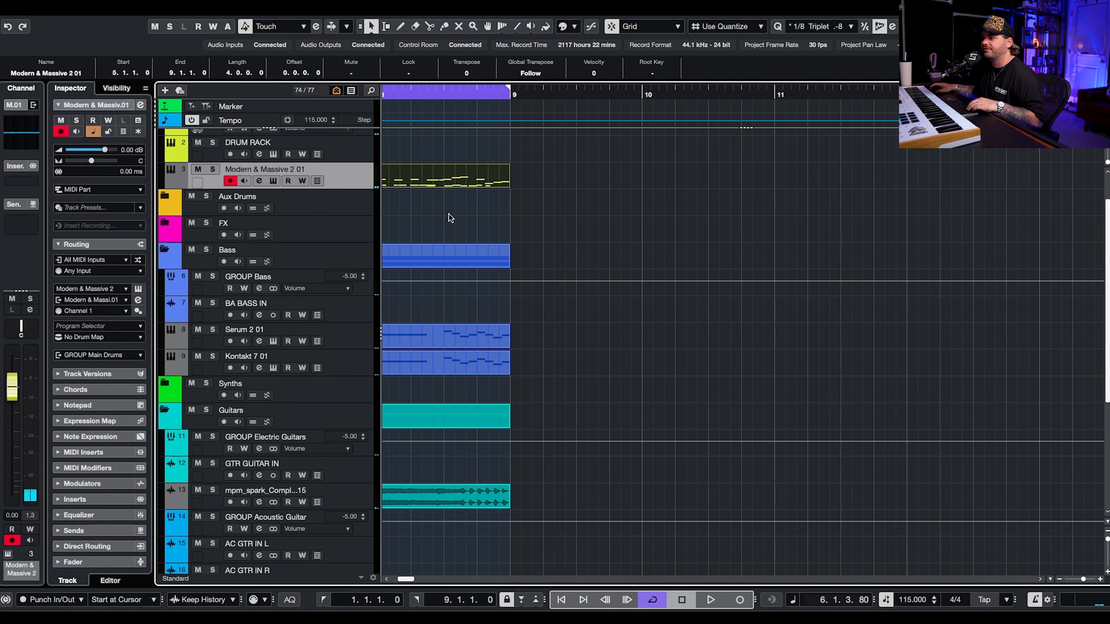
{"action": "left_click", "coordinate": [521, 92]}
{"action": "key", "text": "space"}
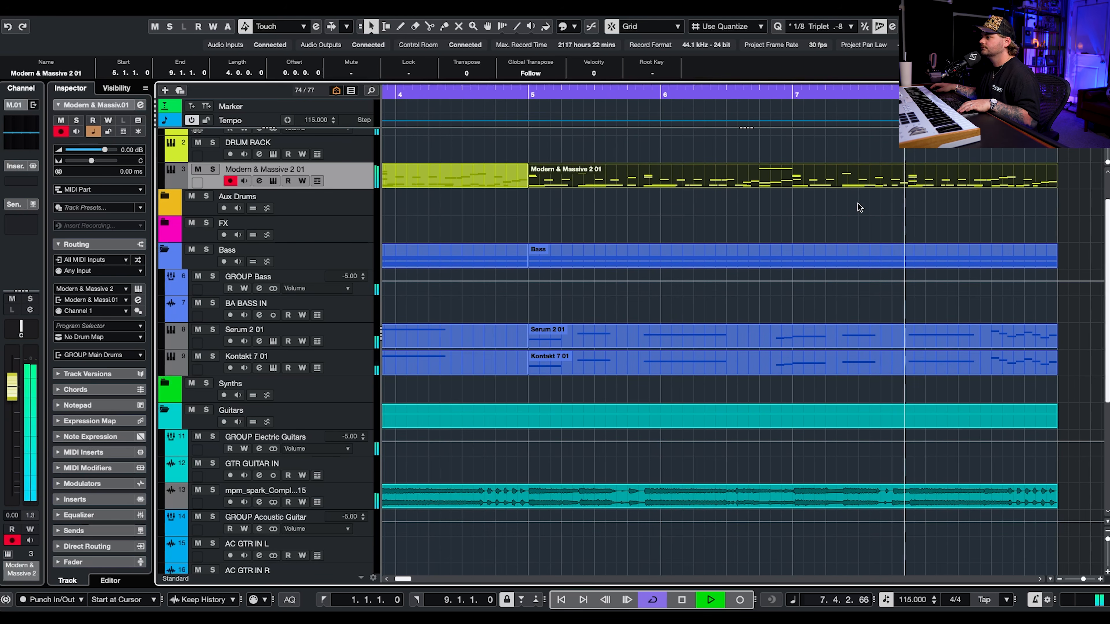
{"action": "key", "text": "space"}
- Set the grid to 1/16 and move the three tom notes on beat 4 of bar 8 down to D1
{"action": "double_click", "coordinate": [993, 183]}
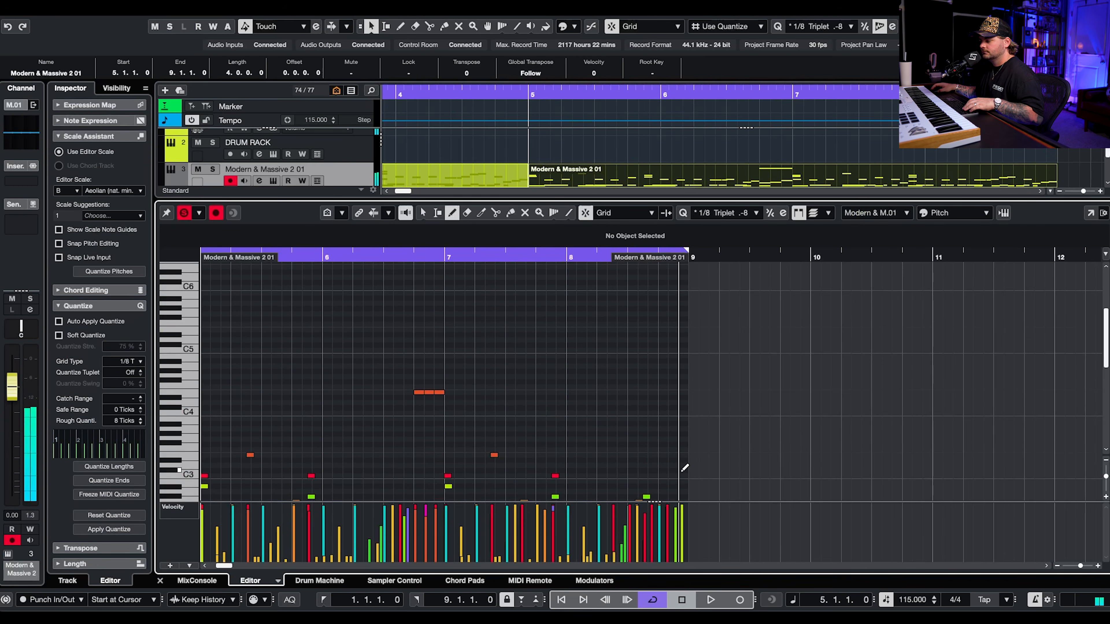
{"action": "scroll", "coordinate": [678, 405], "scroll_direction": "up", "scroll_amount": 5}
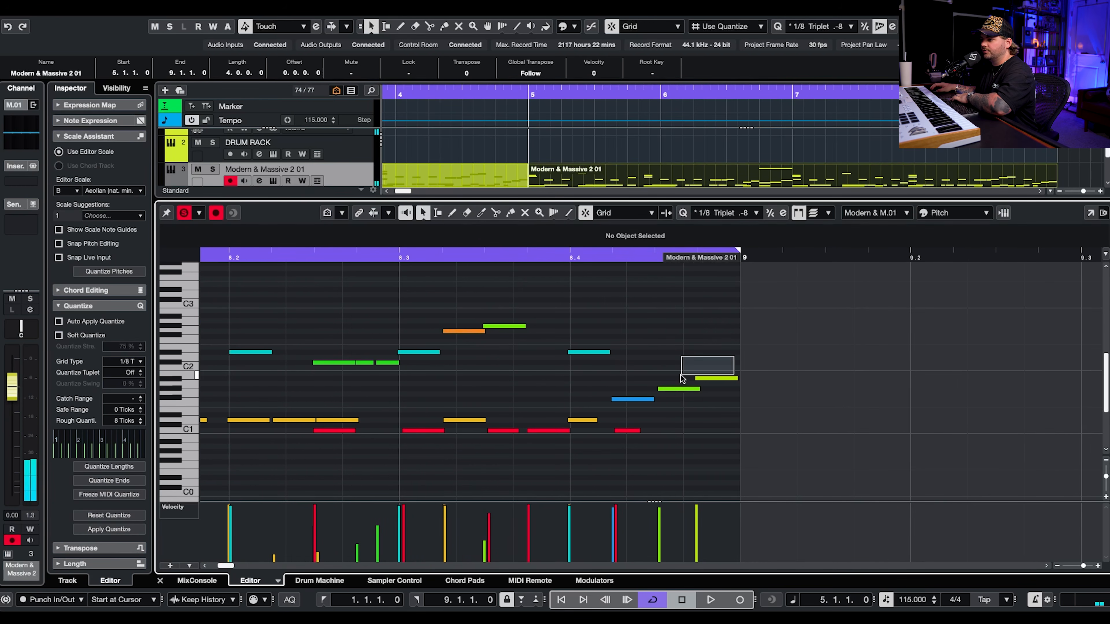
{"action": "key", "text": "Down"}
{"action": "key", "text": "Down"}
{"action": "key", "text": "Down"}
{"action": "key", "text": "Down"}
{"action": "left_click_drag", "start_coordinate": [651, 418], "coordinate": [685, 429]}
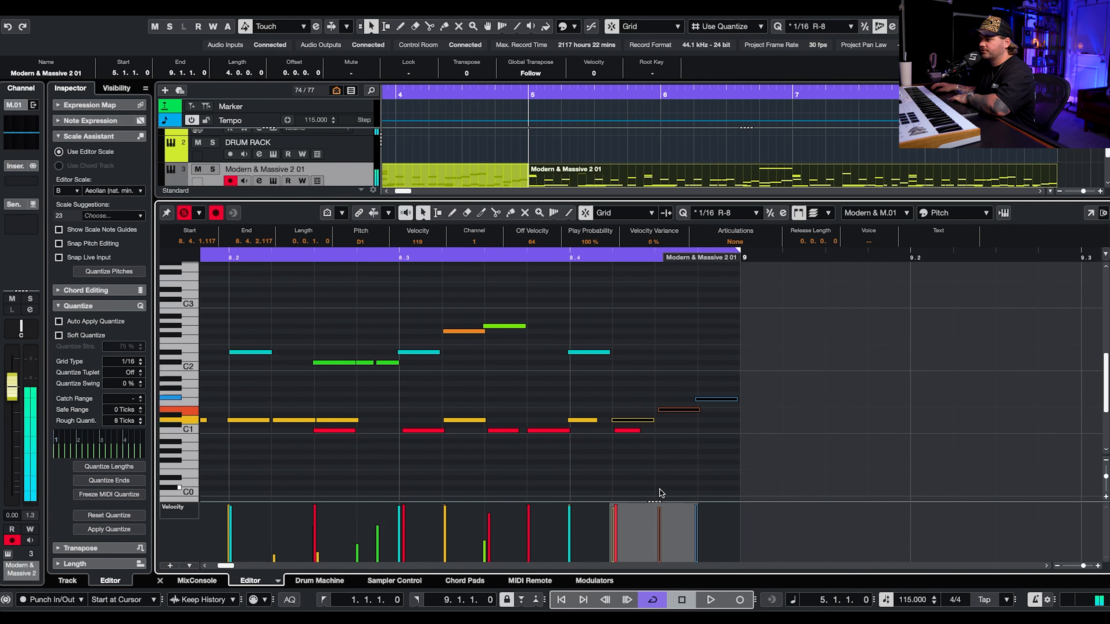
{"action": "key", "text": "Down"}
{"action": "key", "text": "Down"}
{"action": "mouse_move", "coordinate": [743, 378]}
{"action": "left_mouse_down"}
{"action": "mouse_move", "coordinate": [730, 423]}
{"action": "mouse_move", "coordinate": [577, 422]}
{"action": "left_mouse_up"}
{"action": "key", "text": "Down"}
{"action": "key", "text": "Down"}
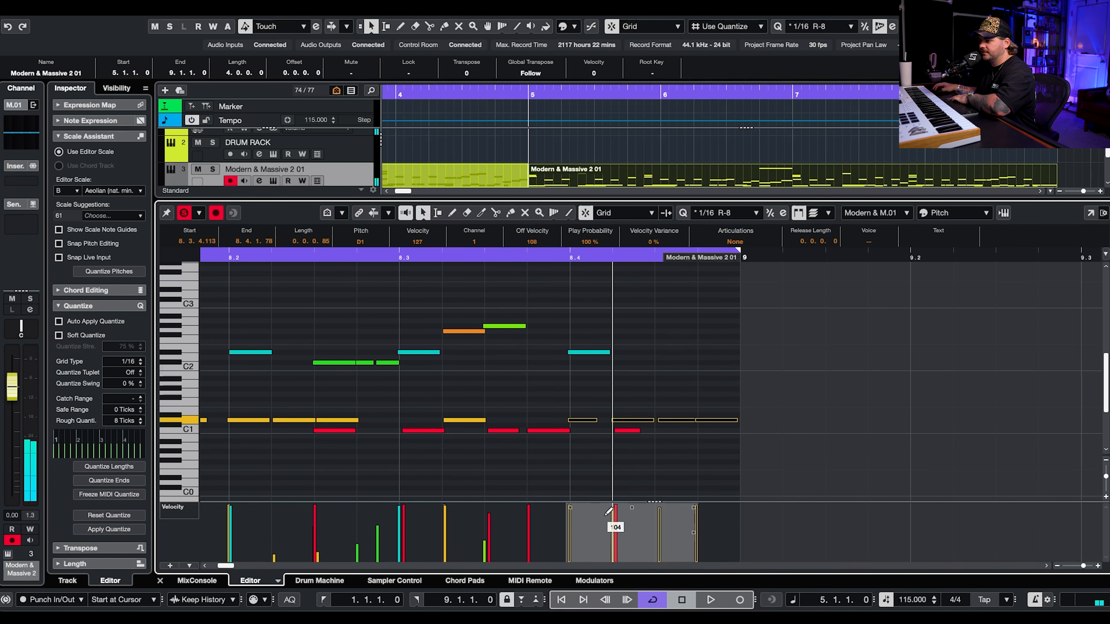
- Lower the second and third D1 hits' velocities in the 8.4 fill and raise its D#2 note to G2, checking by playback
{"action": "left_click", "coordinate": [612, 528]}
{"action": "left_click", "coordinate": [666, 516]}
{"action": "left_click", "coordinate": [607, 352]}
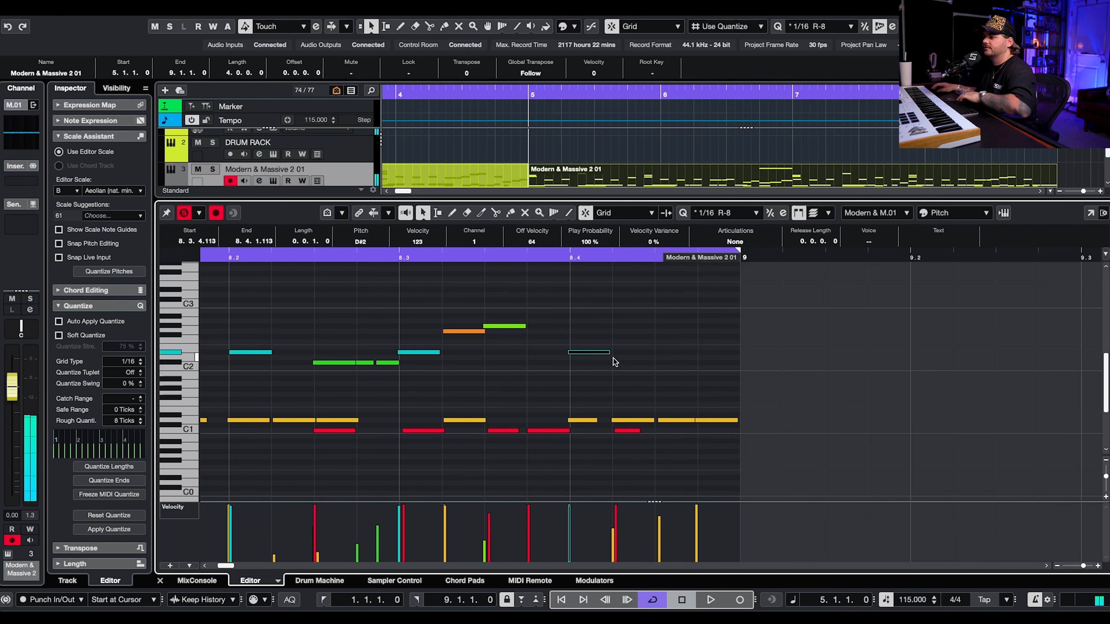
{"action": "key", "text": "Up"}
{"action": "key", "text": "Up"}
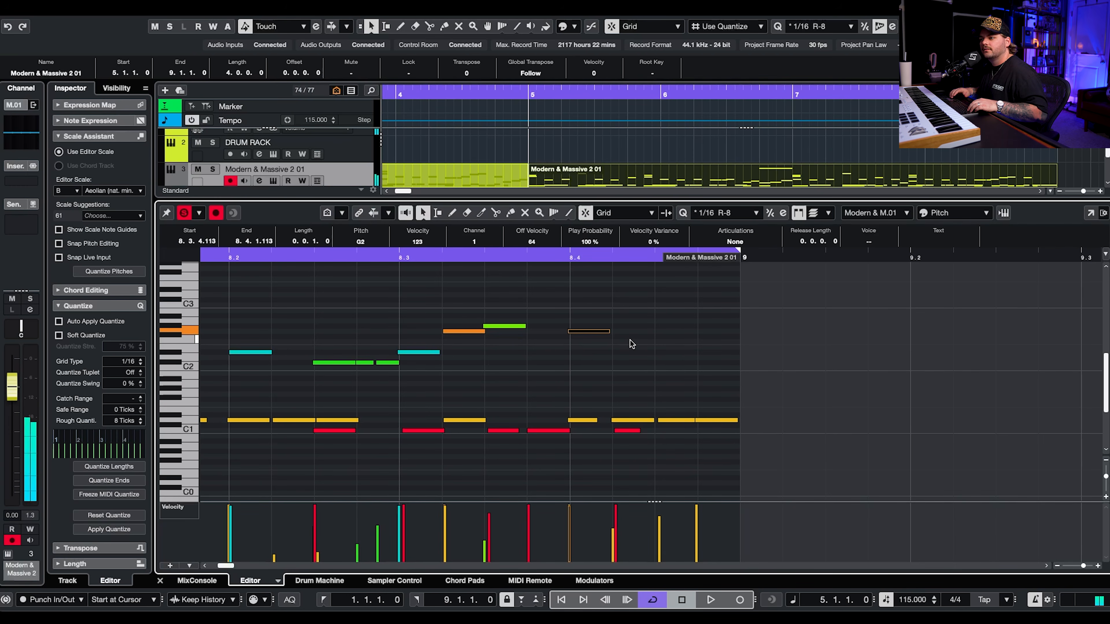
{"action": "scroll", "coordinate": [630, 340], "scroll_direction": "down", "scroll_amount": 5}
{"action": "key", "text": "space"}
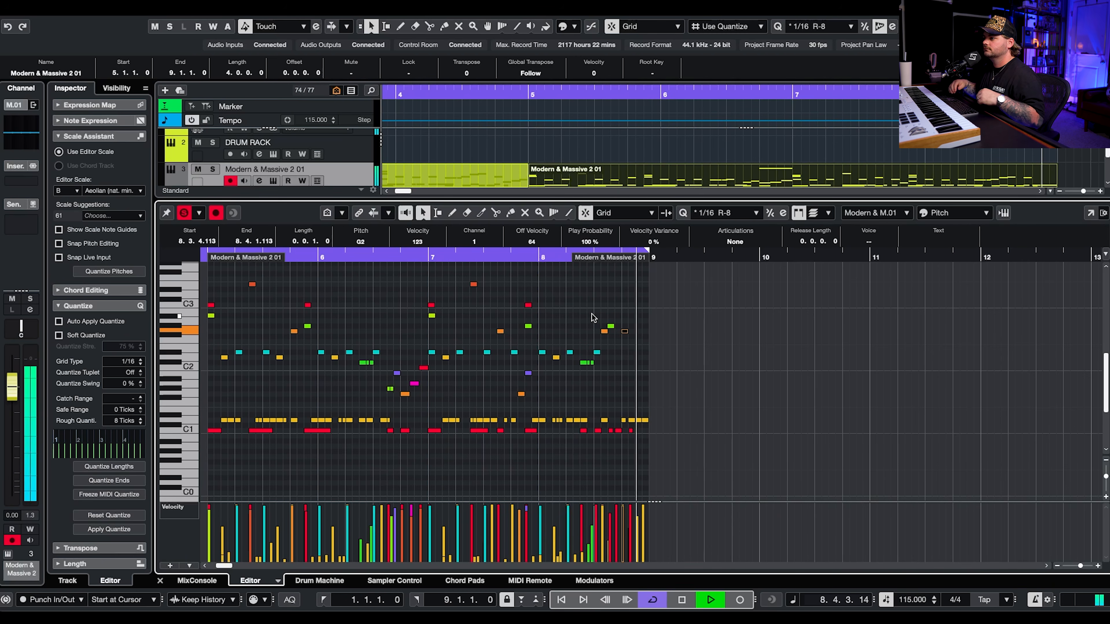
{"action": "key", "text": "space"}
- Set the D1 hit at 8.4.1.117 to velocity 109 and the one at 8.4.3.7 to 105, checking by playback
{"action": "scroll", "coordinate": [645, 403], "scroll_direction": "up", "scroll_amount": 5}
{"action": "left_click", "coordinate": [650, 418]}
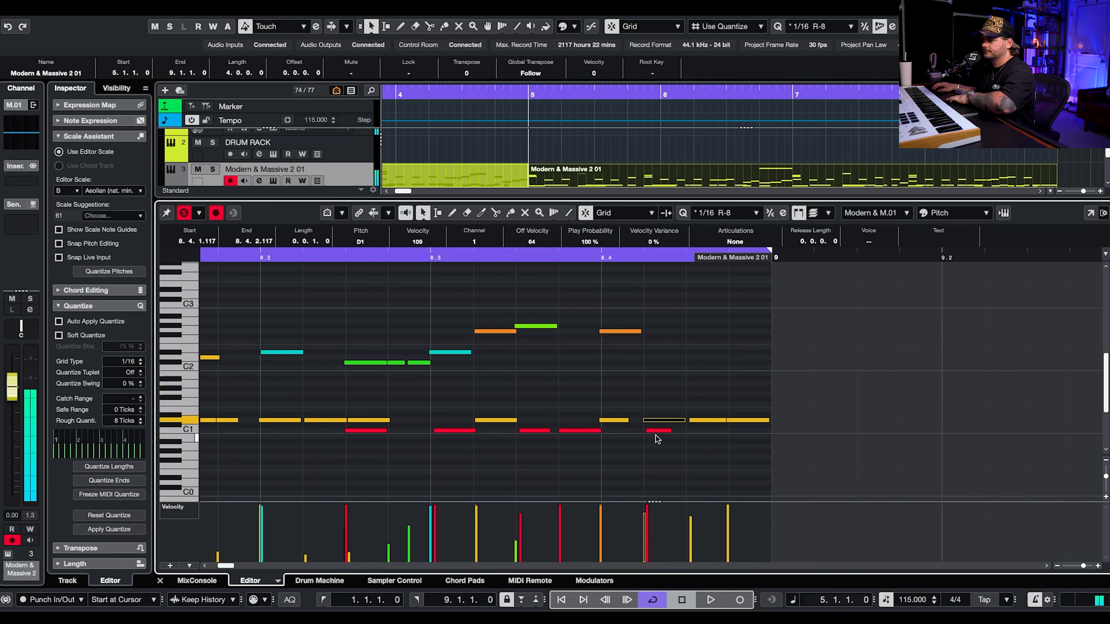
{"action": "key", "text": "space"}
{"action": "scroll", "coordinate": [693, 368], "scroll_direction": "down", "scroll_amount": 3}
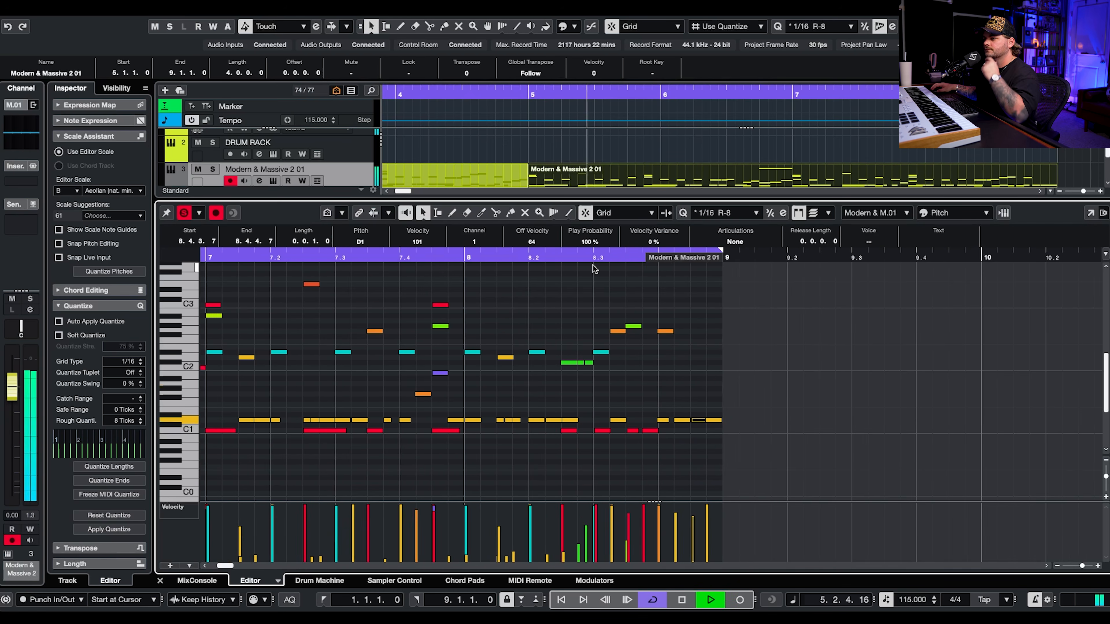
{"action": "scroll", "coordinate": [604, 274], "scroll_direction": "up", "scroll_amount": 1}
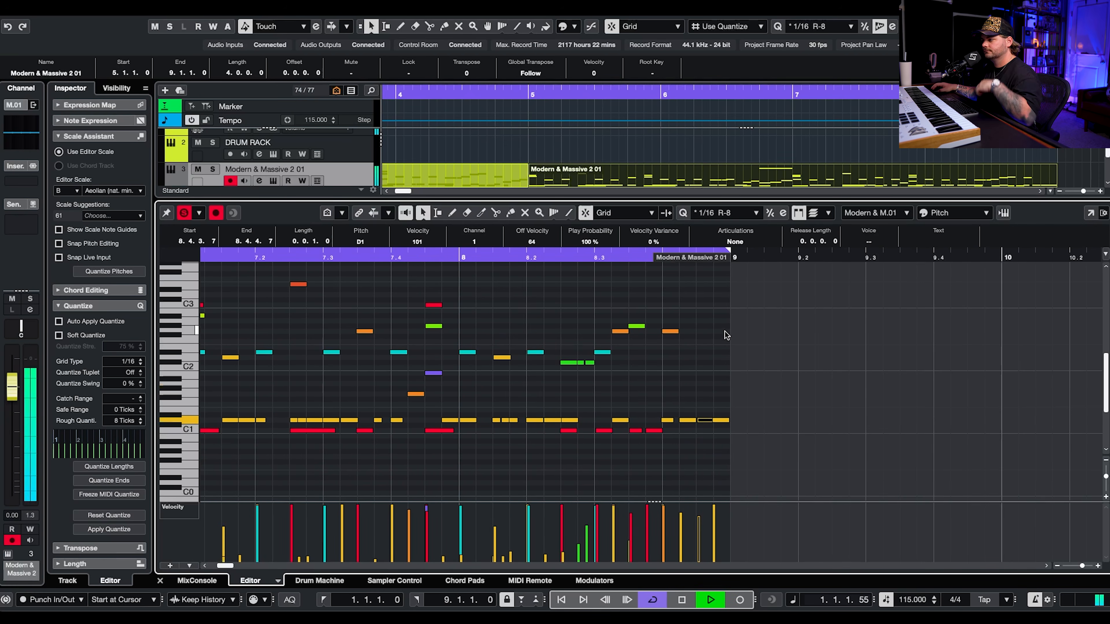
{"action": "key", "text": "space"}
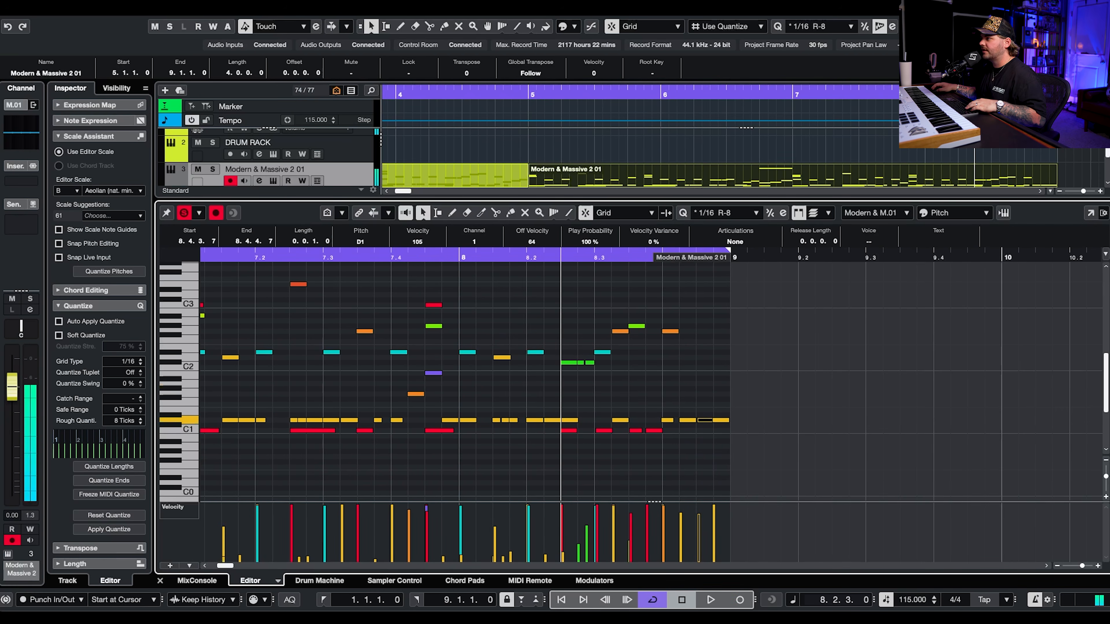
- Glue the two Modern & Massive 2 parts into one eight-bar part and open it for editing
{"action": "key", "text": "Return"}
{"action": "scroll", "coordinate": [734, 211], "scroll_direction": "down", "scroll_amount": 5}
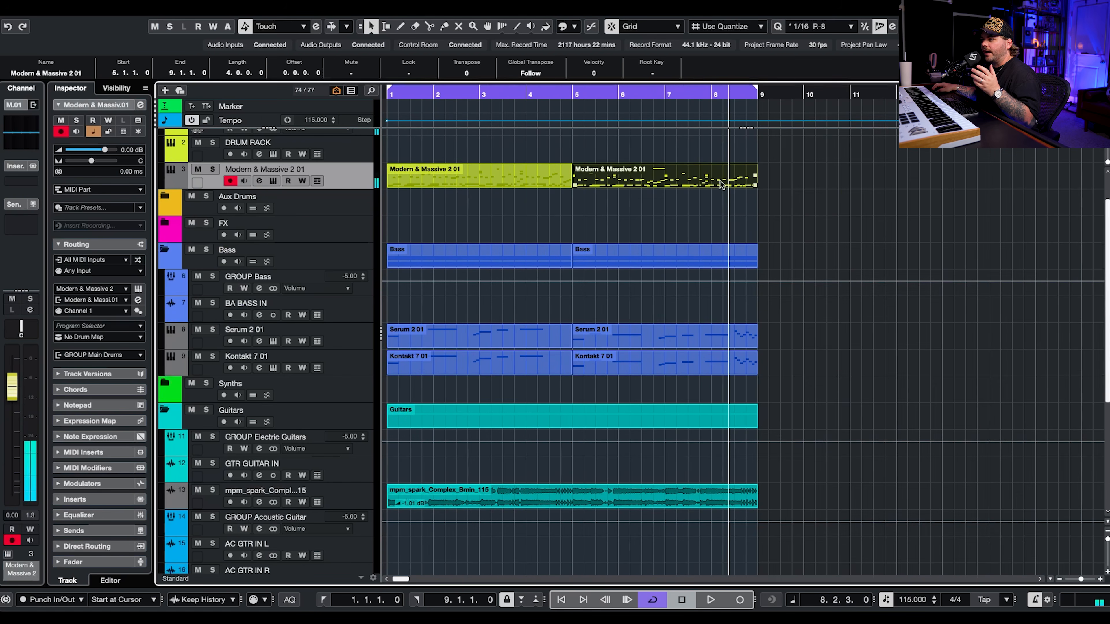
{"action": "left_click", "coordinate": [506, 182], "text": "shift"}
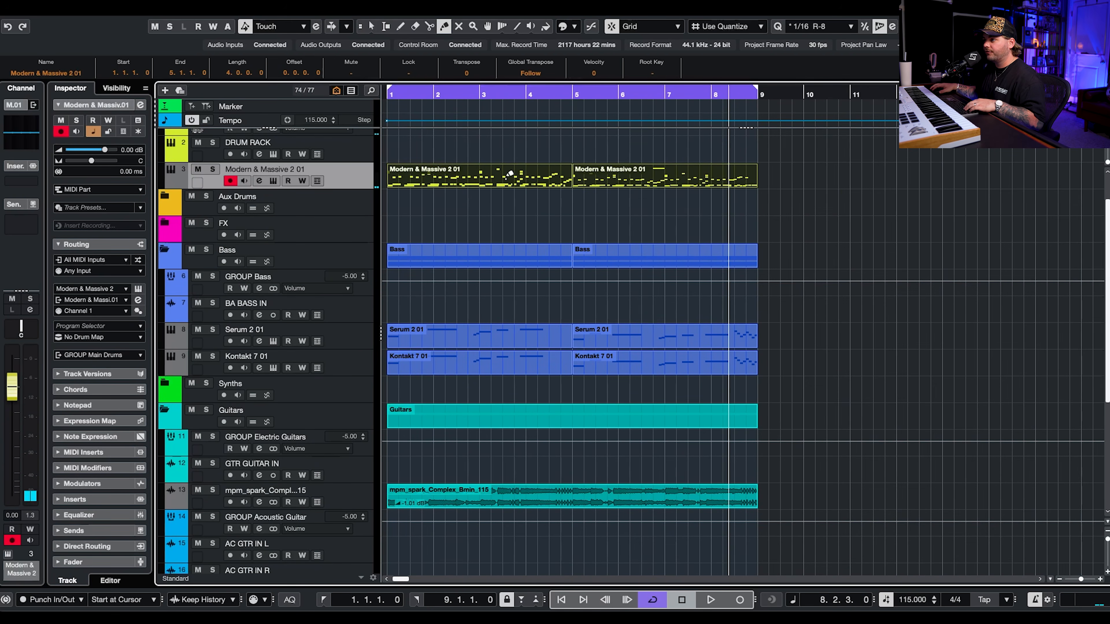
{"action": "left_click", "coordinate": [509, 174]}
{"action": "key", "text": "1"}
{"action": "double_click", "coordinate": [511, 178]}
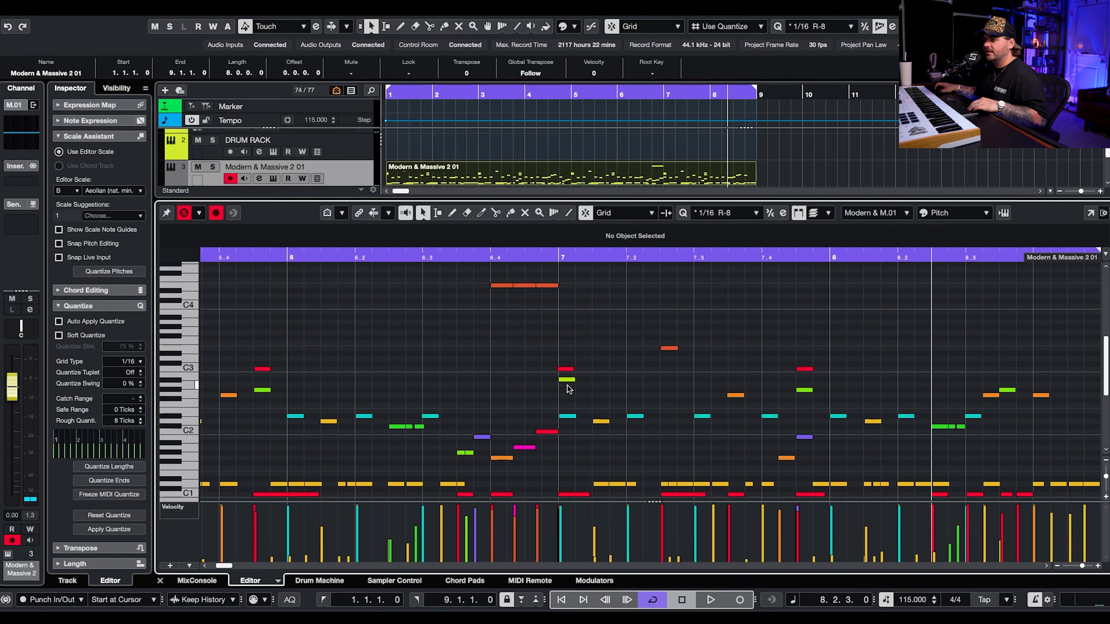
- Select all notes of the eight-bar part and lower their velocities together, bringing the first C1 hit to 121
{"action": "key", "text": "g"}
{"action": "key", "text": "g"}
{"action": "left_click_drag", "start_coordinate": [650, 283], "coordinate": [304, 500]}
{"action": "scroll", "coordinate": [489, 362], "scroll_direction": "down", "scroll_amount": 2}
{"action": "scroll", "coordinate": [537, 391], "scroll_direction": "up", "scroll_amount": 5}
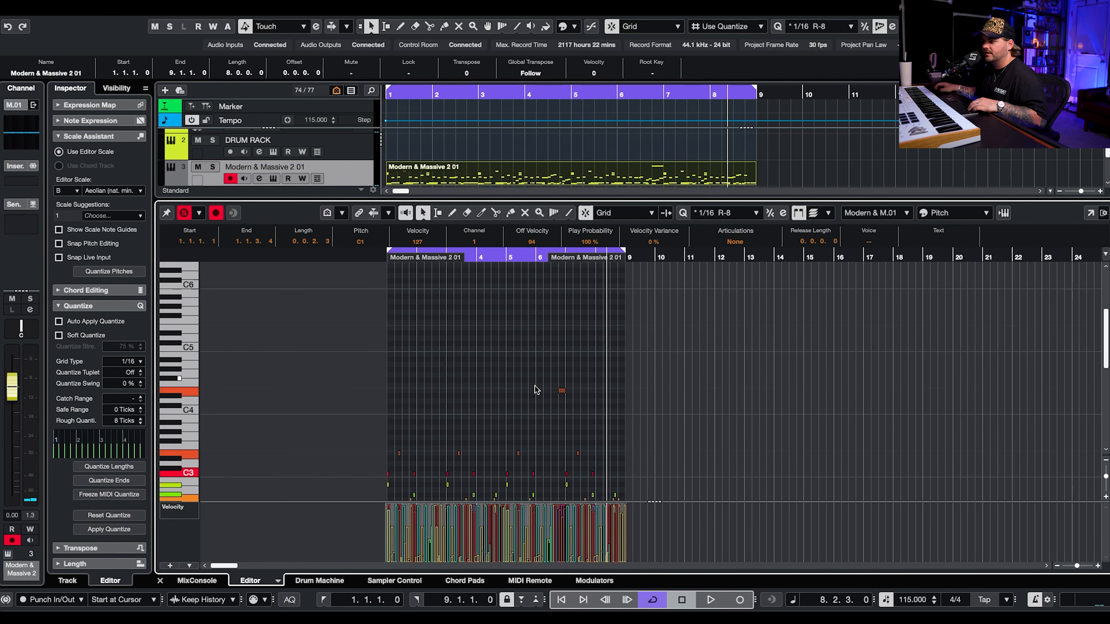
{"action": "scroll", "coordinate": [530, 495], "scroll_direction": "down", "scroll_amount": 1}
{"action": "scroll", "coordinate": [512, 509], "scroll_direction": "up", "scroll_amount": 6}
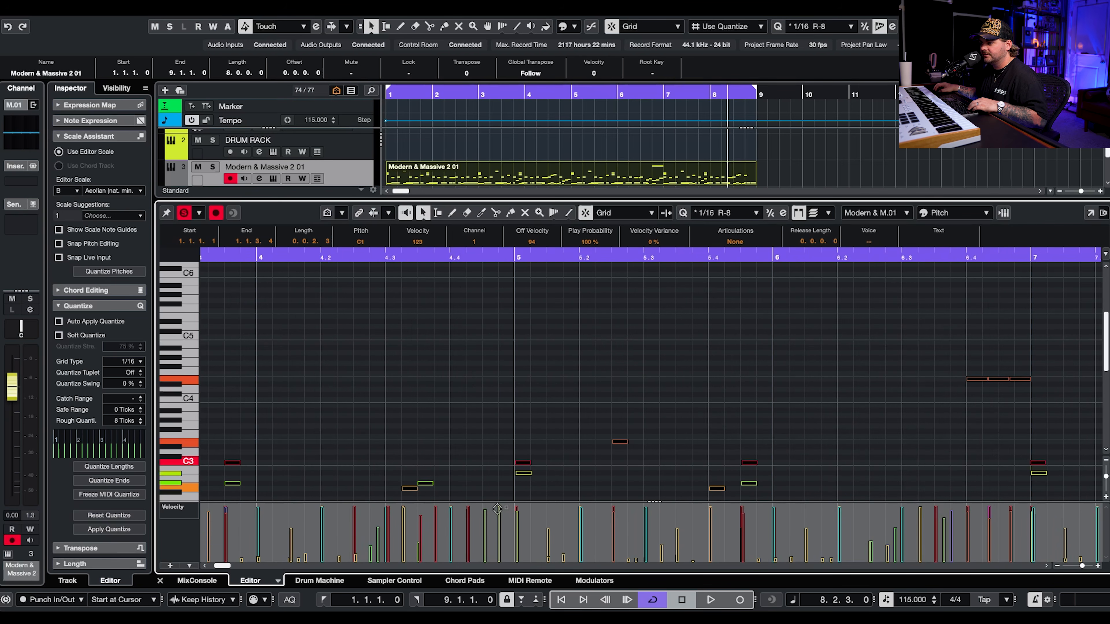
{"action": "scroll", "coordinate": [465, 444], "scroll_direction": "down", "scroll_amount": 6}
{"action": "scroll", "coordinate": [465, 444], "scroll_direction": "down", "scroll_amount": 4}
{"action": "scroll", "coordinate": [465, 444], "scroll_direction": "left", "scroll_amount": 2}
{"action": "scroll", "coordinate": [671, 401], "scroll_direction": "left", "scroll_amount": 1}
{"action": "scroll", "coordinate": [699, 403], "scroll_direction": "down", "scroll_amount": 6}
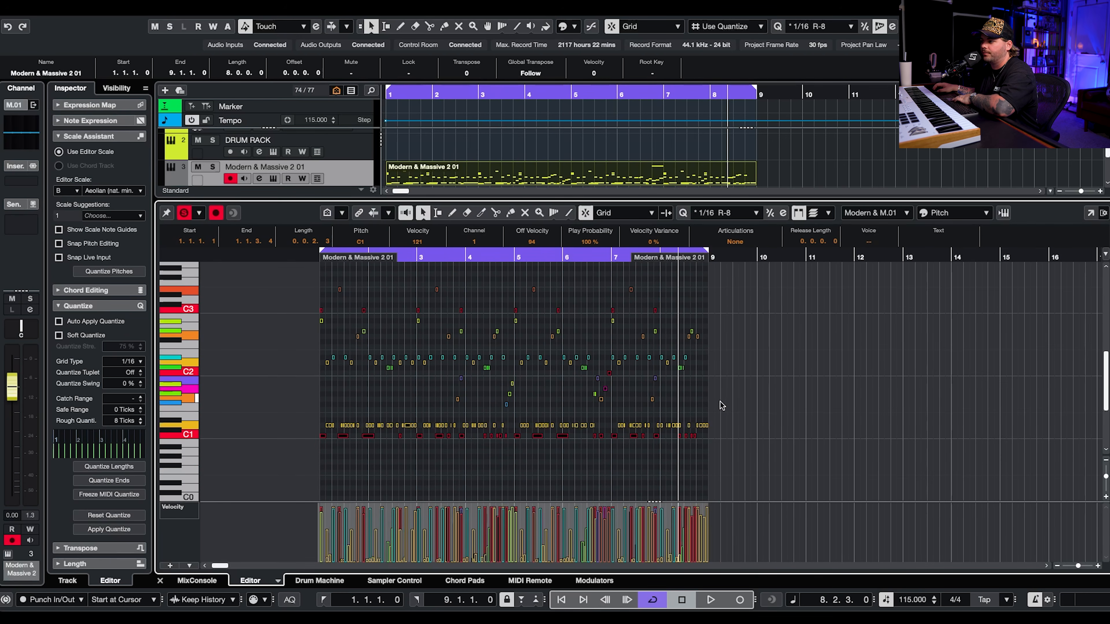
- Play the arrangement from bar 1 and reopen the Modern & Massive 2 instrument
{"action": "left_click", "coordinate": [321, 261]}
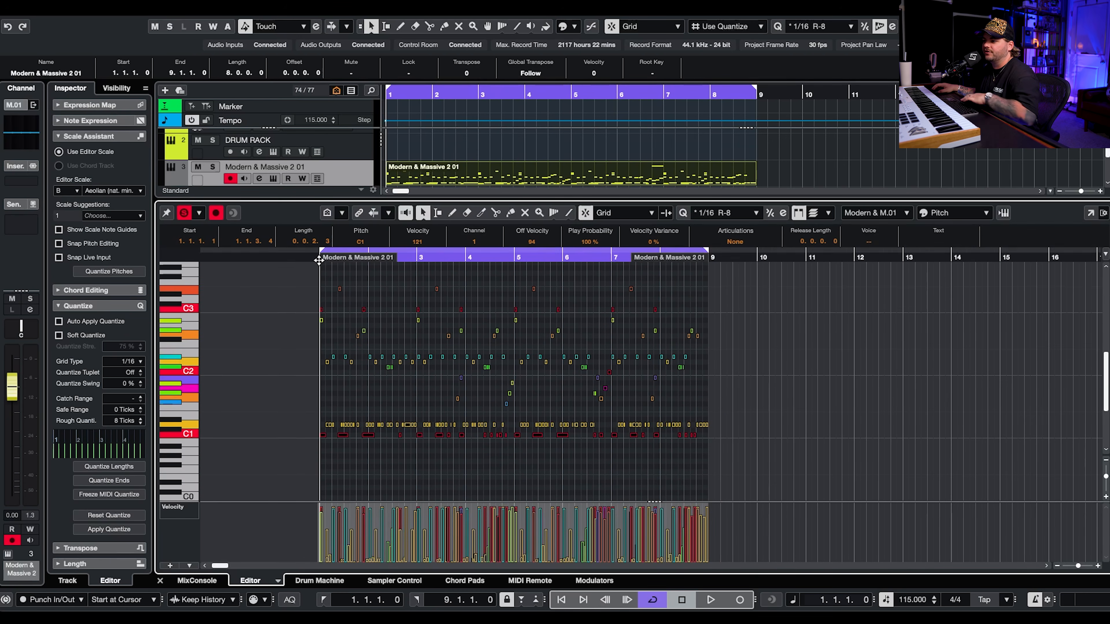
{"action": "key", "text": "Return"}
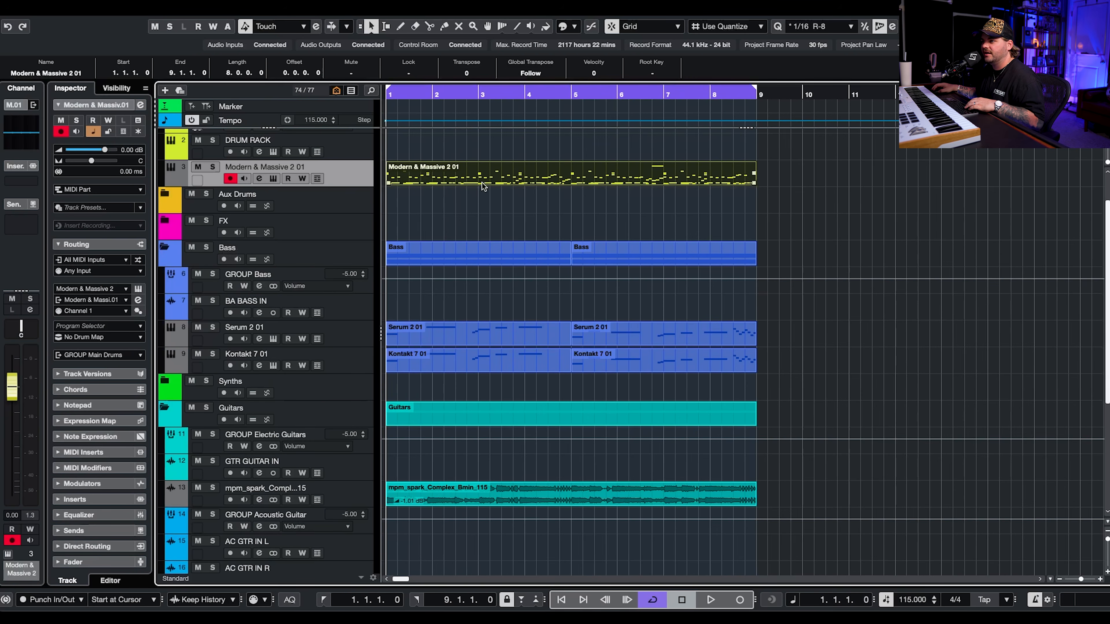
{"action": "key", "text": "space"}
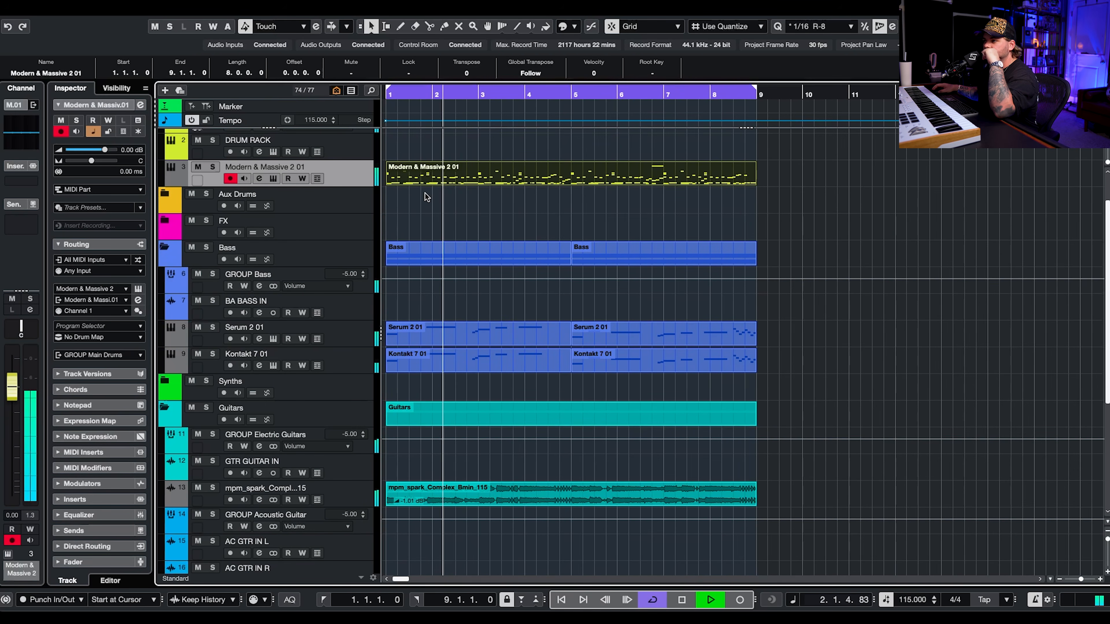
{"action": "key", "text": "space"}
{"action": "left_click", "coordinate": [272, 178]}
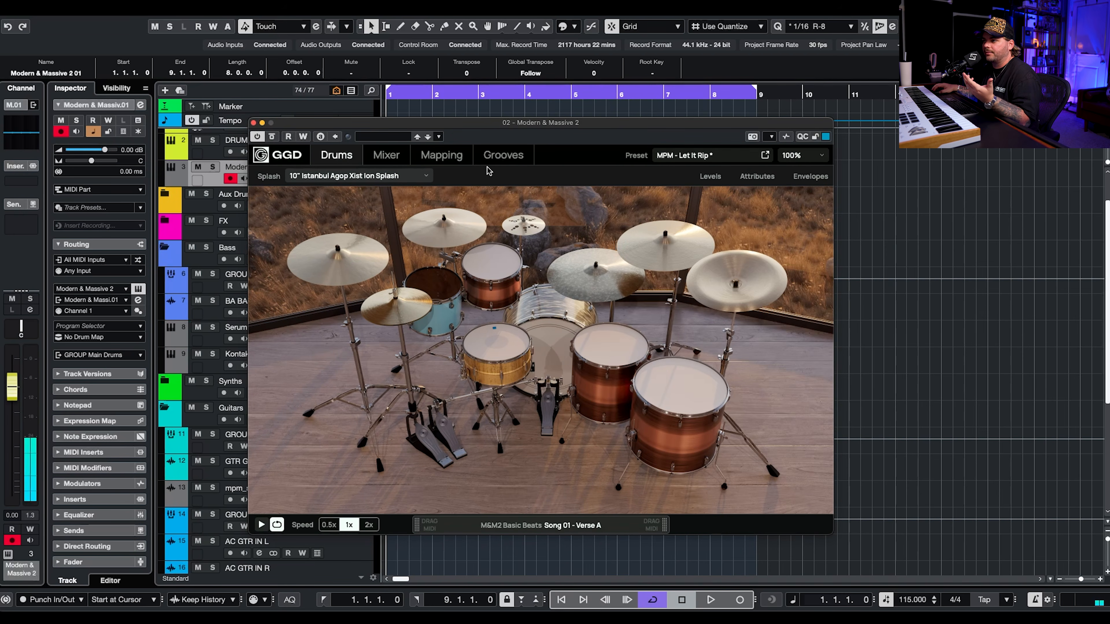
- Show the Modern & Massive 2 instrument's attributes with the global Humanize velocity and time controls, and close the instrument
{"action": "left_click", "coordinate": [756, 178]}
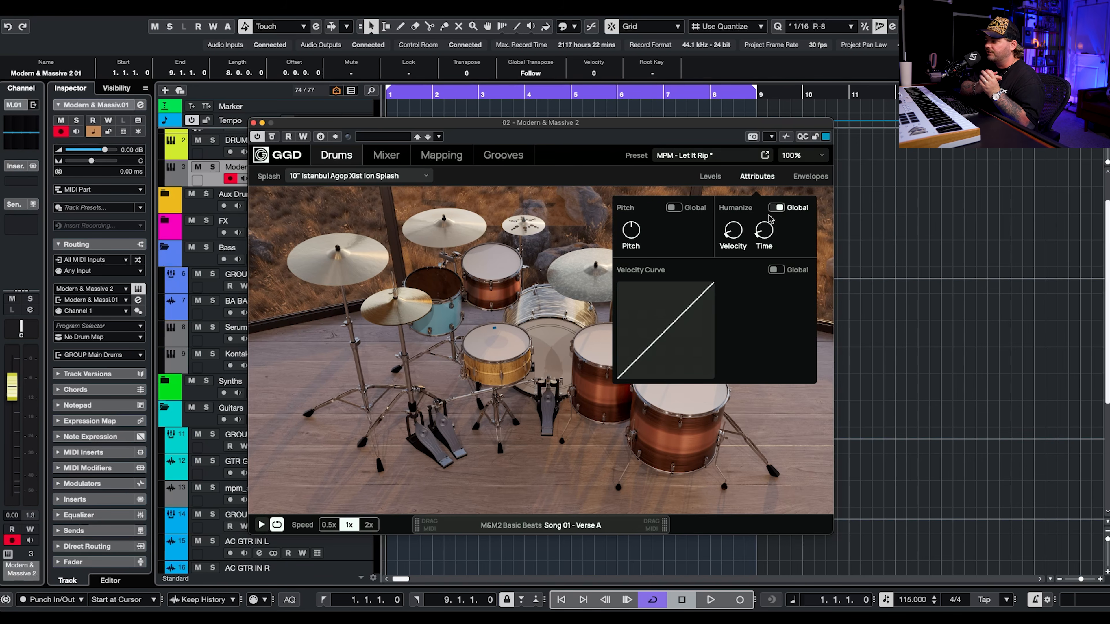
{"action": "left_click", "coordinate": [254, 123]}
- Open the eight-bar Modern & Massive 2 part for note editing and play it through from bar 1
{"action": "left_click", "coordinate": [389, 91]}
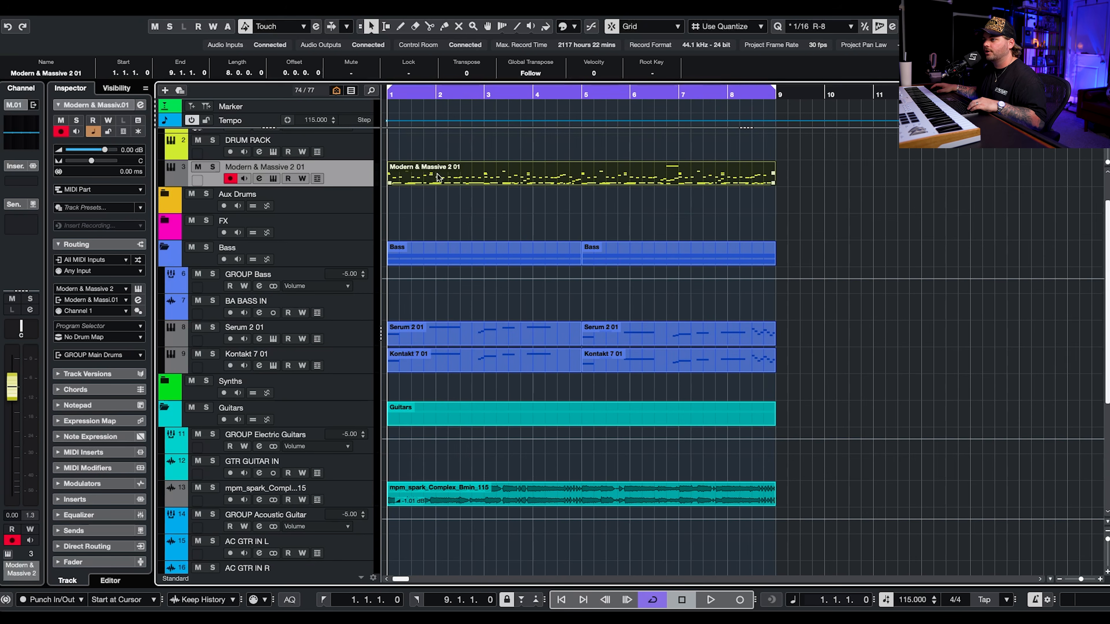
{"action": "key", "text": "g"}
{"action": "double_click", "coordinate": [453, 187]}
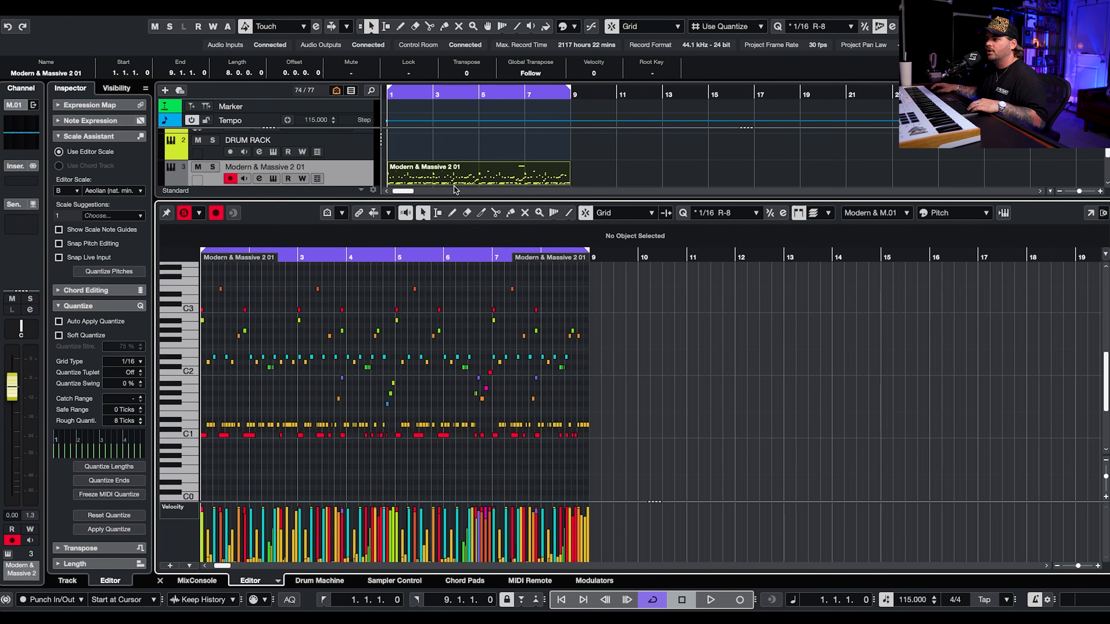
{"action": "scroll", "coordinate": [517, 354], "scroll_direction": "up", "scroll_amount": 1}
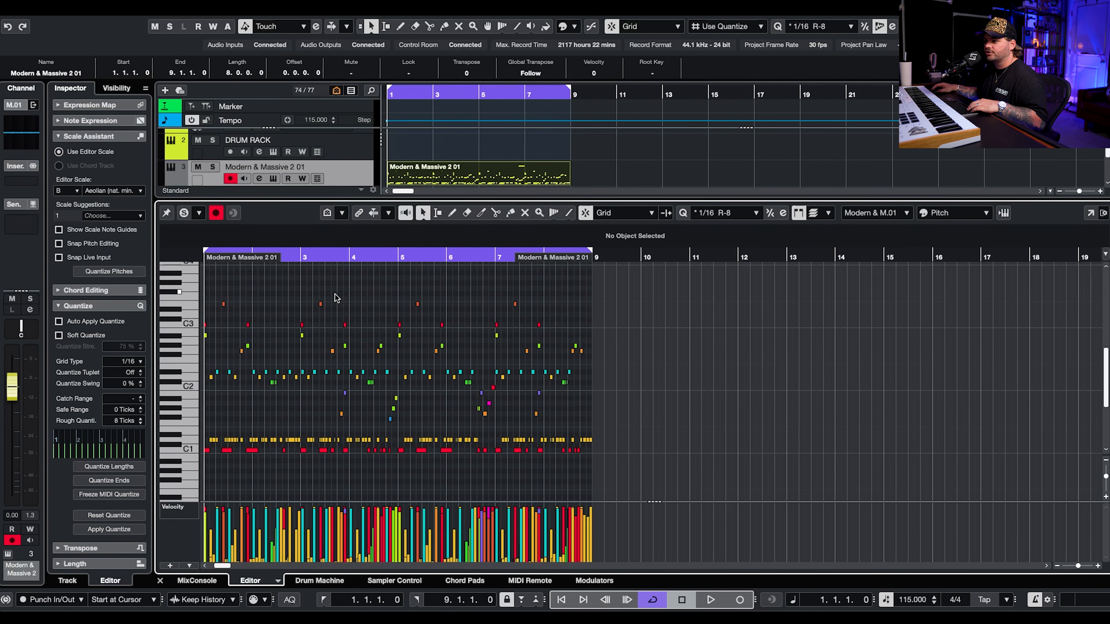
{"action": "scroll", "coordinate": [335, 298], "scroll_direction": "left", "scroll_amount": 6}
{"action": "scroll", "coordinate": [336, 297], "scroll_direction": "up", "scroll_amount": 2}
{"action": "scroll", "coordinate": [336, 297], "scroll_direction": "left", "scroll_amount": 1}
{"action": "key", "text": "space"}
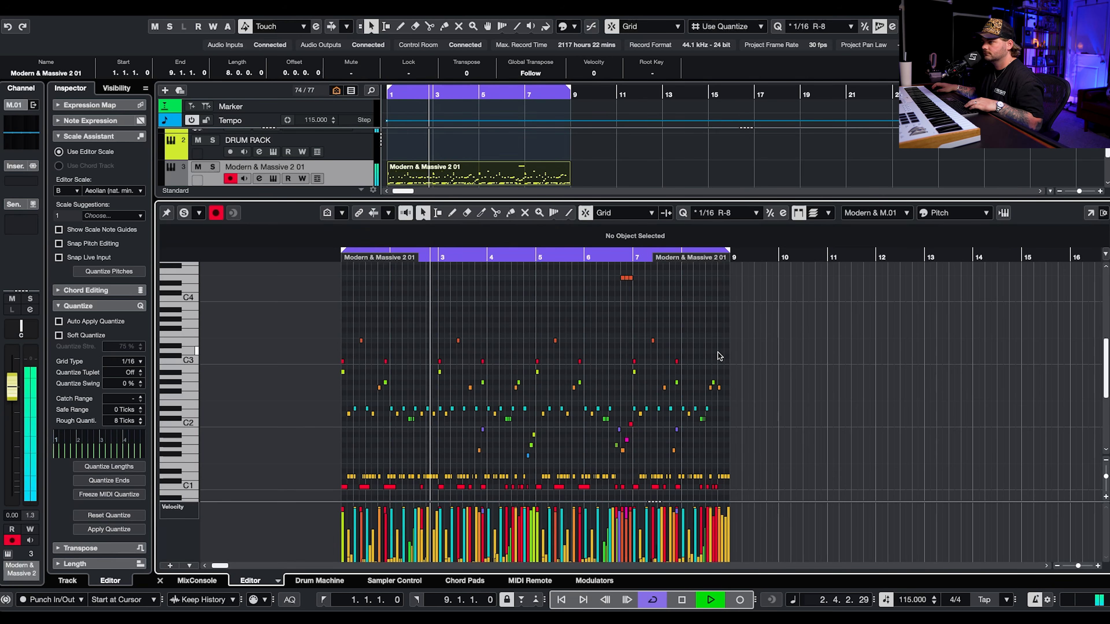
{"action": "key", "text": "space"}
- Examine the notes and velocities around the bar 4 fill and across the whole drum part, and close the note editor
{"action": "scroll", "coordinate": [716, 356], "scroll_direction": "down", "scroll_amount": 3}
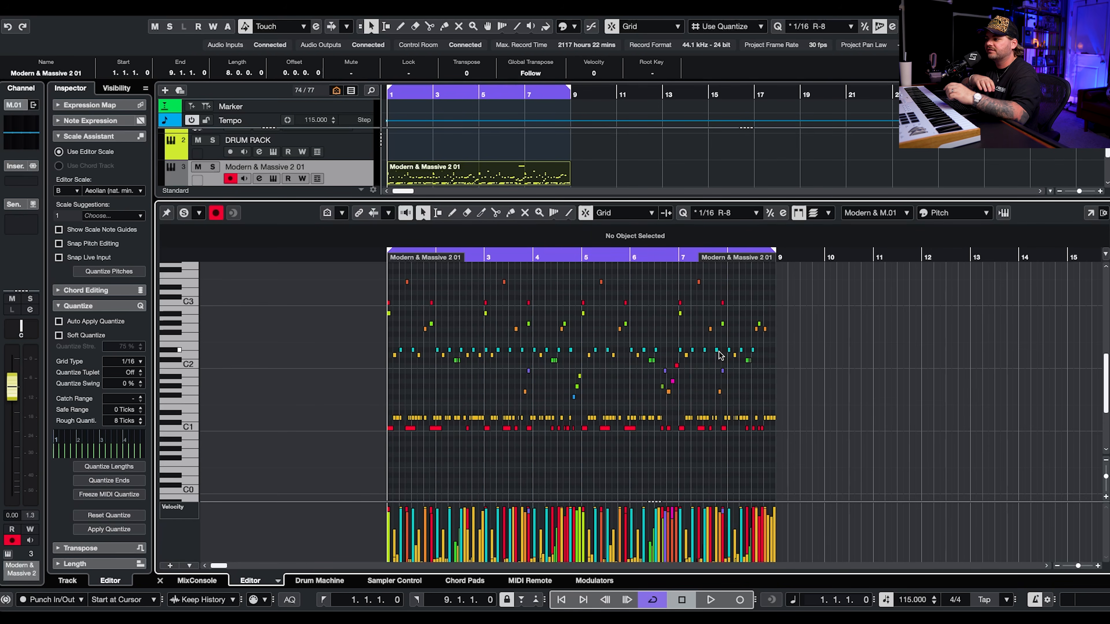
{"action": "scroll", "coordinate": [558, 459], "scroll_direction": "up", "scroll_amount": 10}
{"action": "scroll", "coordinate": [558, 459], "scroll_direction": "down", "scroll_amount": 1}
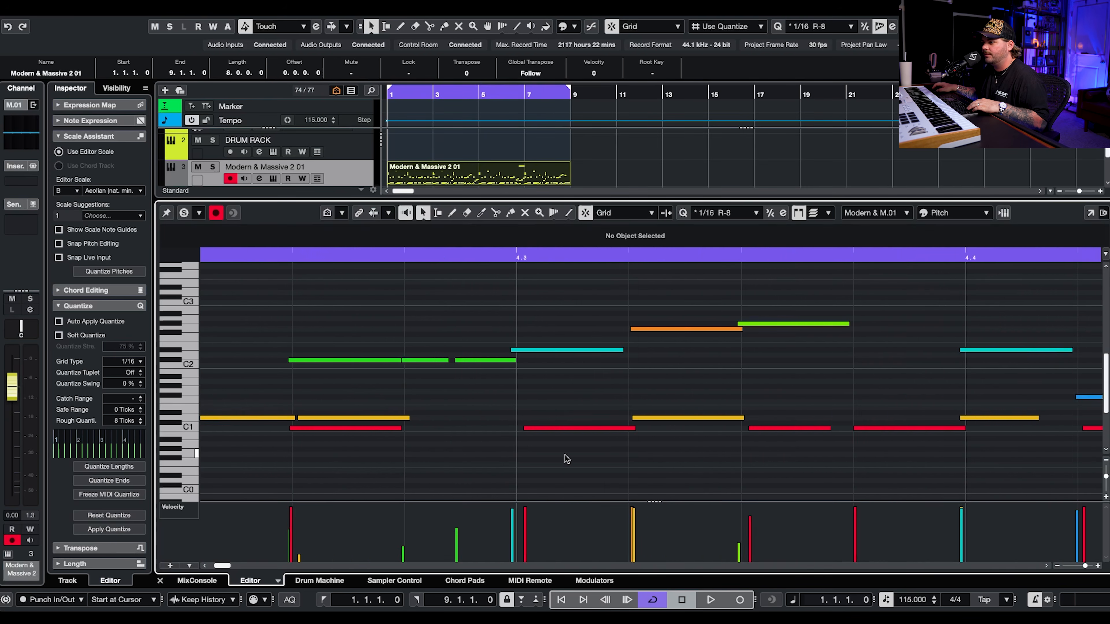
{"action": "scroll", "coordinate": [768, 425], "scroll_direction": "down", "scroll_amount": 3}
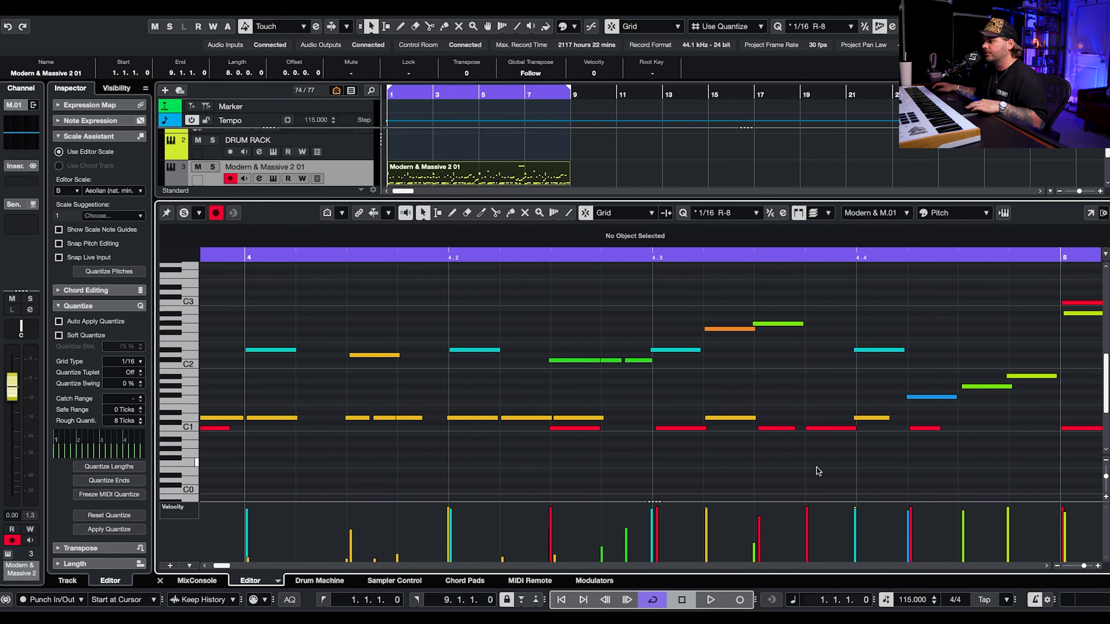
{"action": "scroll", "coordinate": [818, 471], "scroll_direction": "down", "scroll_amount": 5}
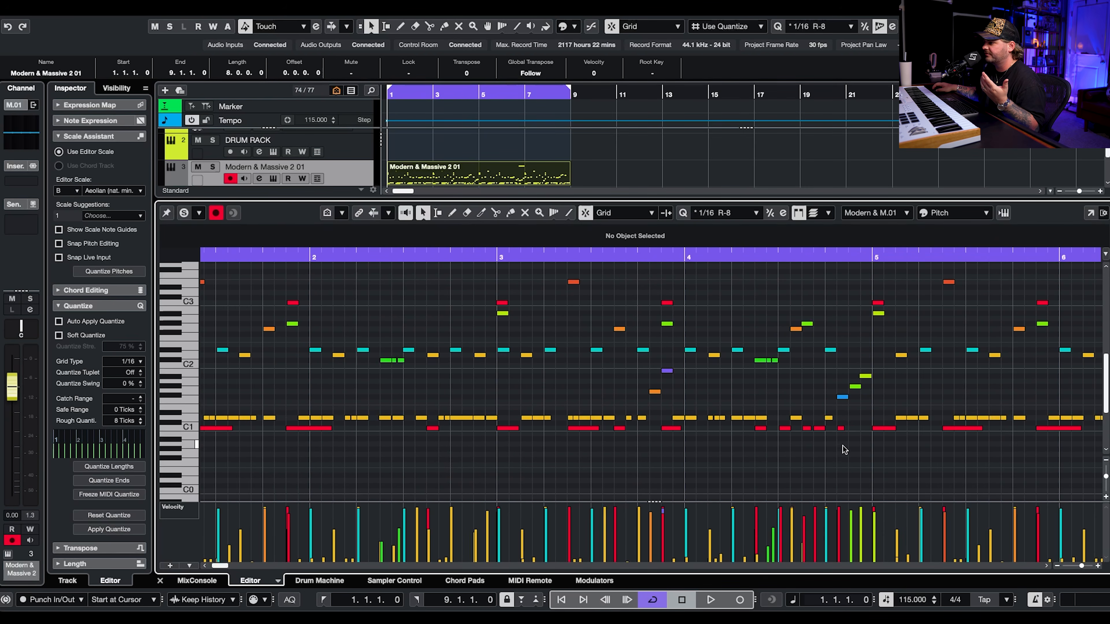
{"action": "scroll", "coordinate": [841, 455], "scroll_direction": "down", "scroll_amount": 6}
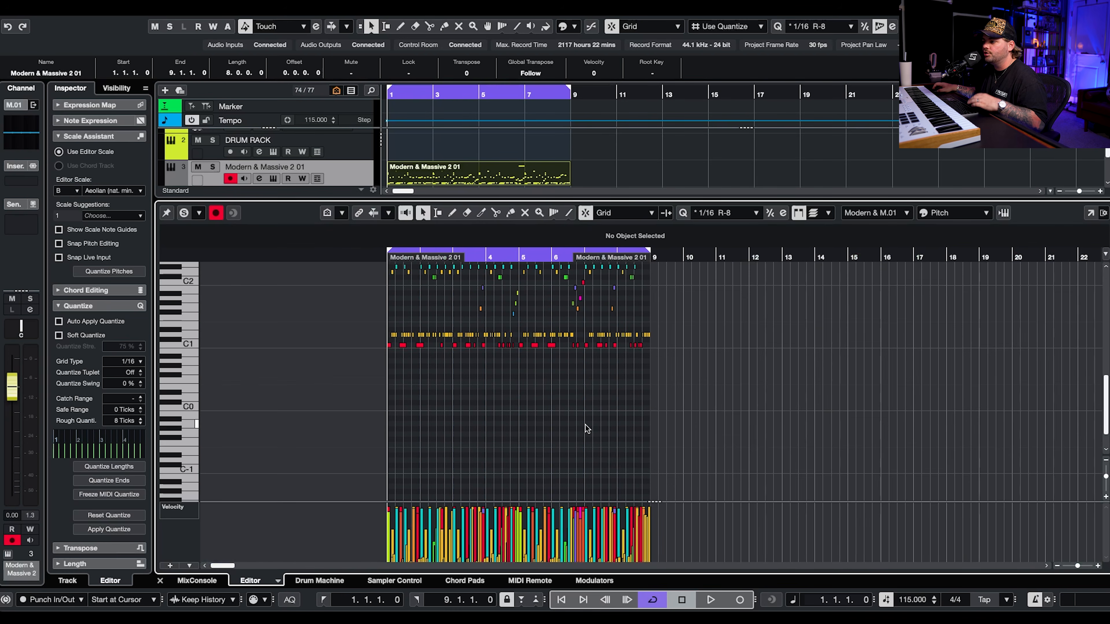
{"action": "scroll", "coordinate": [585, 424], "scroll_direction": "down", "scroll_amount": 2}
{"action": "scroll", "coordinate": [584, 425], "scroll_direction": "up", "scroll_amount": 1}
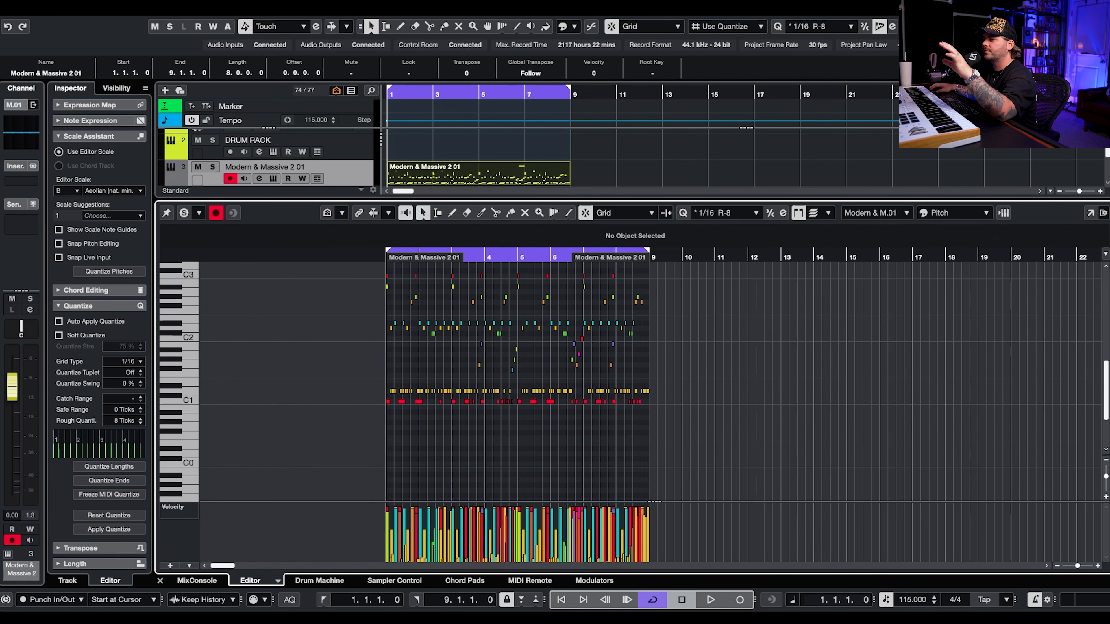
{"action": "key", "text": "Return"}
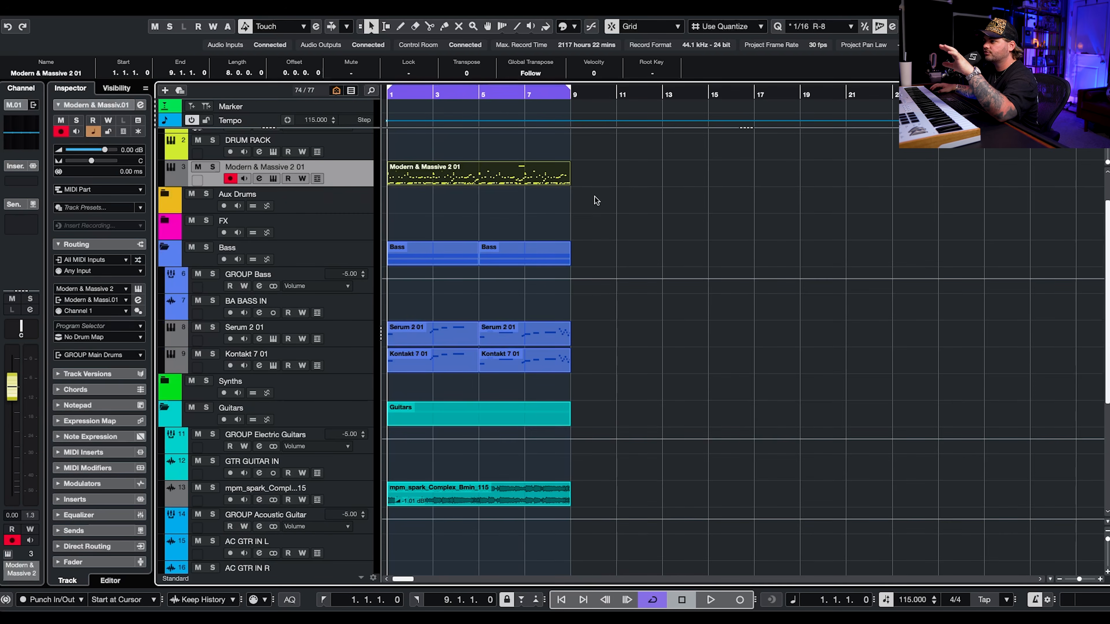
- Duplicate all parts of bars 1 to 8 directly behind themselves and extend the cycle range to bar 17
{"action": "left_click_drag", "start_coordinate": [651, 184], "coordinate": [555, 105]}
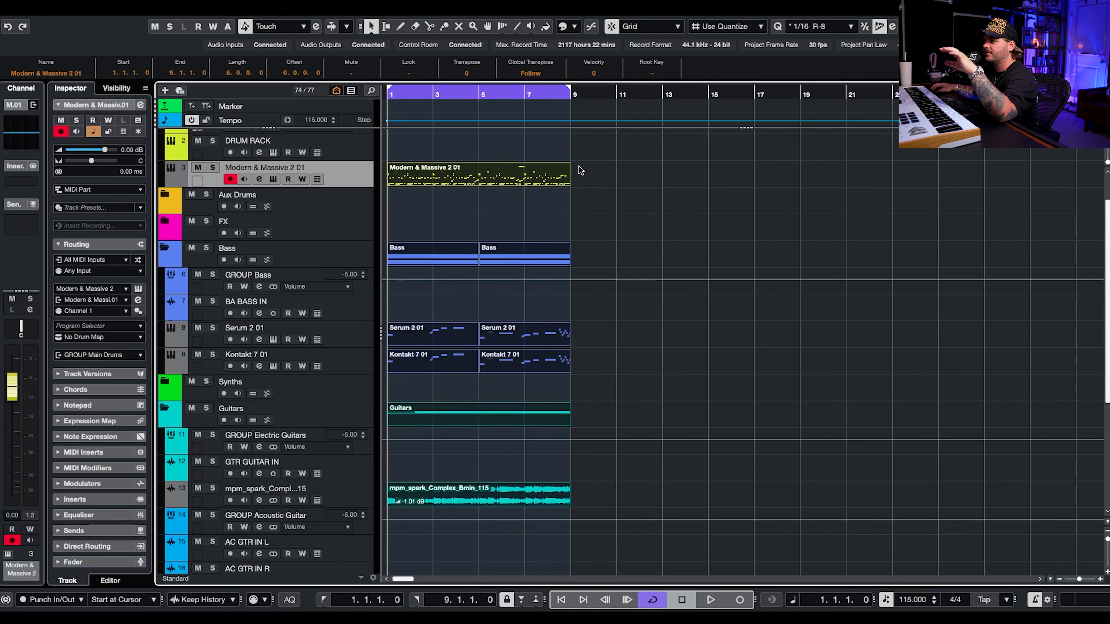
{"action": "key", "text": "ctrl+d"}
{"action": "left_click_drag", "start_coordinate": [570, 93], "coordinate": [752, 111]}
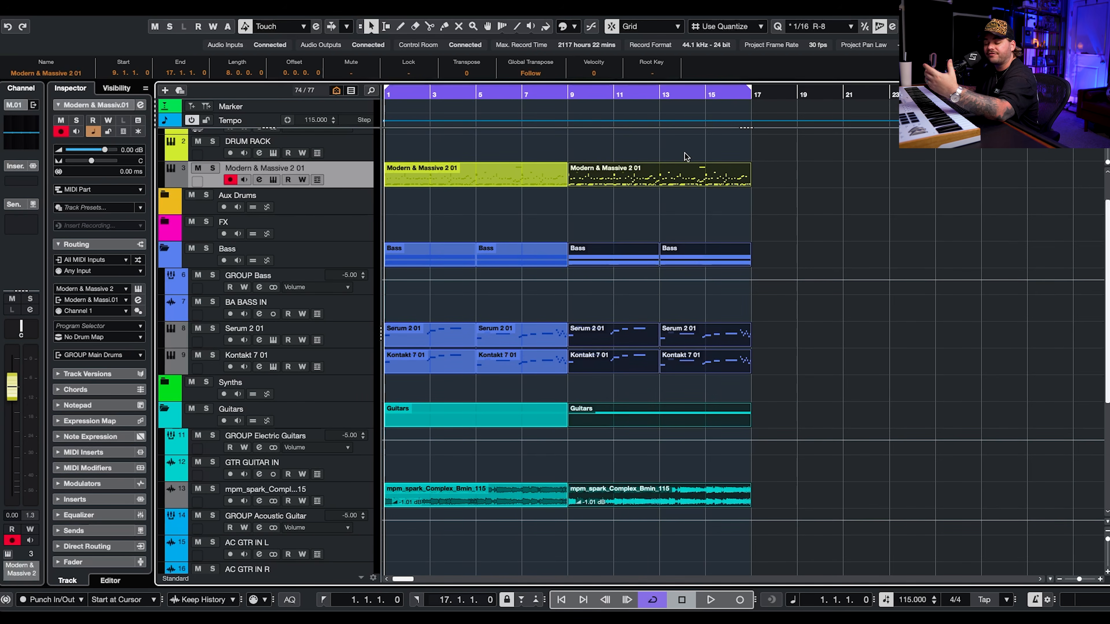
{"action": "left_click", "coordinate": [683, 143]}
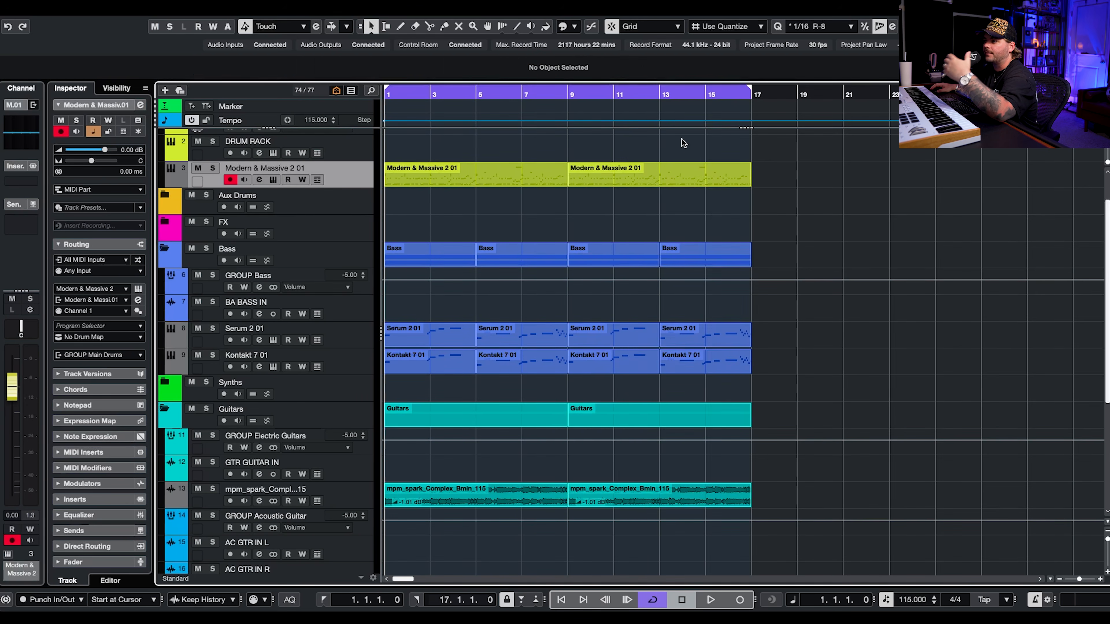
- Open both Modern & Massive 2 parts together for editing and play them in sequence, making the part at bar 9 active
{"action": "double_click", "coordinate": [683, 176]}
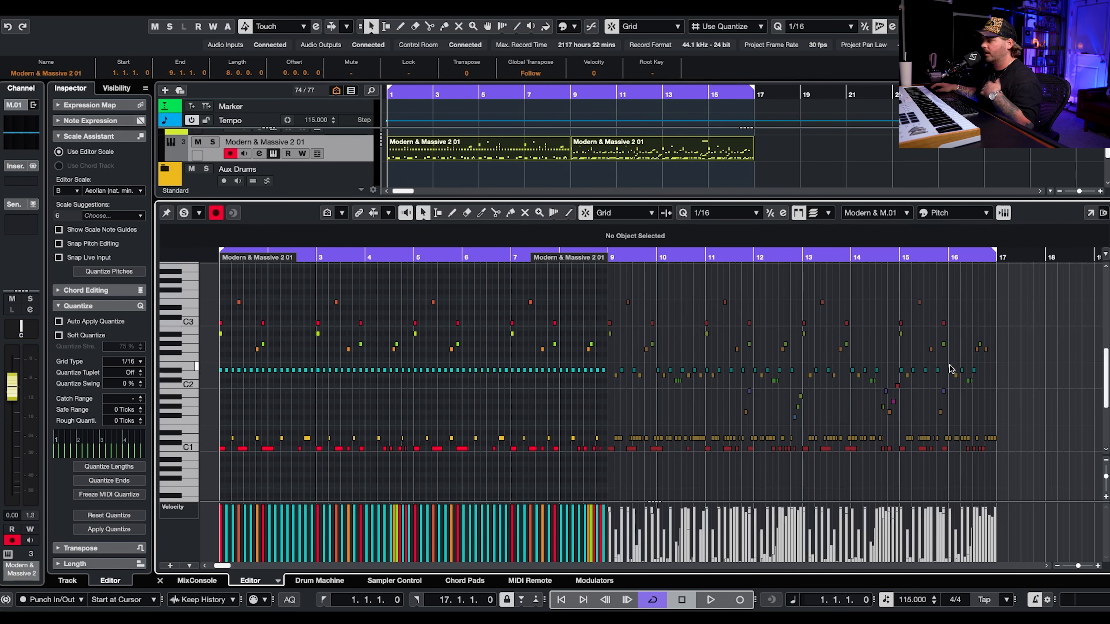
{"action": "key", "text": "space"}
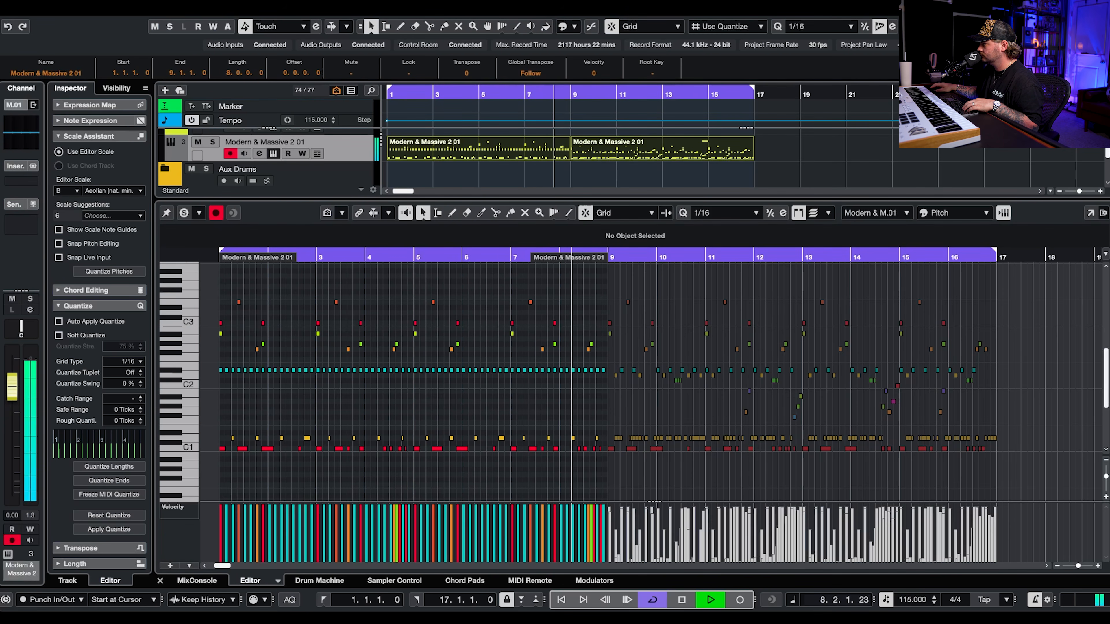
{"action": "left_click", "coordinate": [738, 287]}
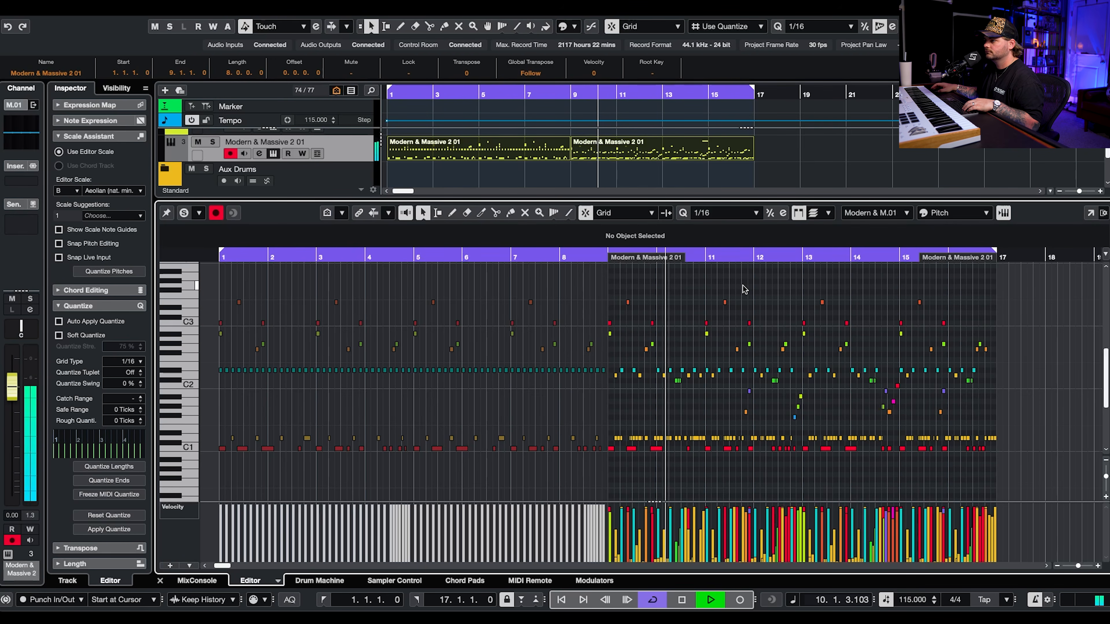